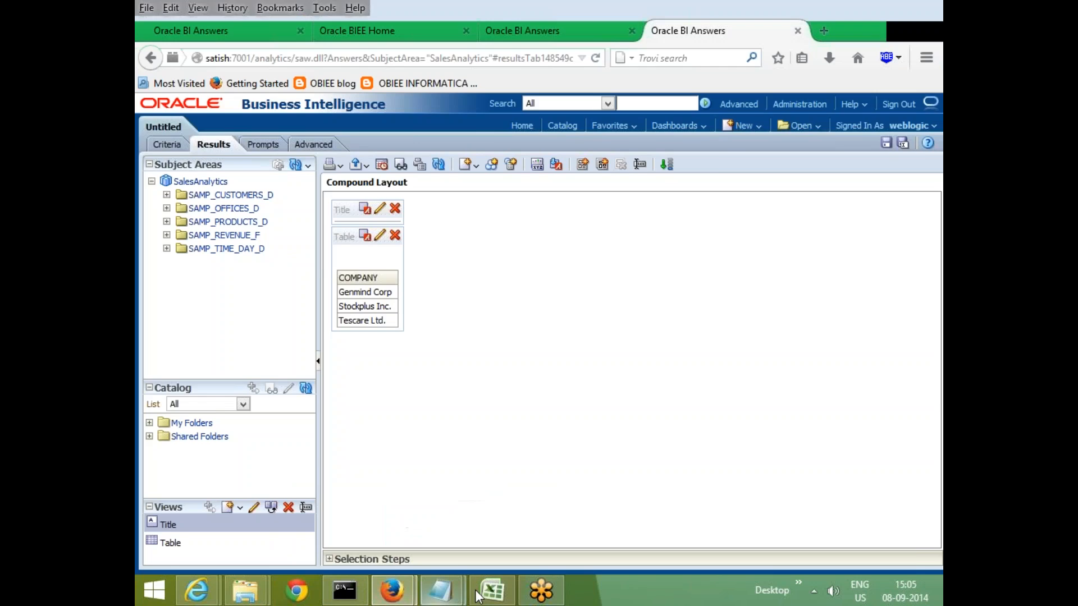
# Get the browser out of the way and open the obiee Excel workbook from the desktop
pyautogui.click(492, 591)
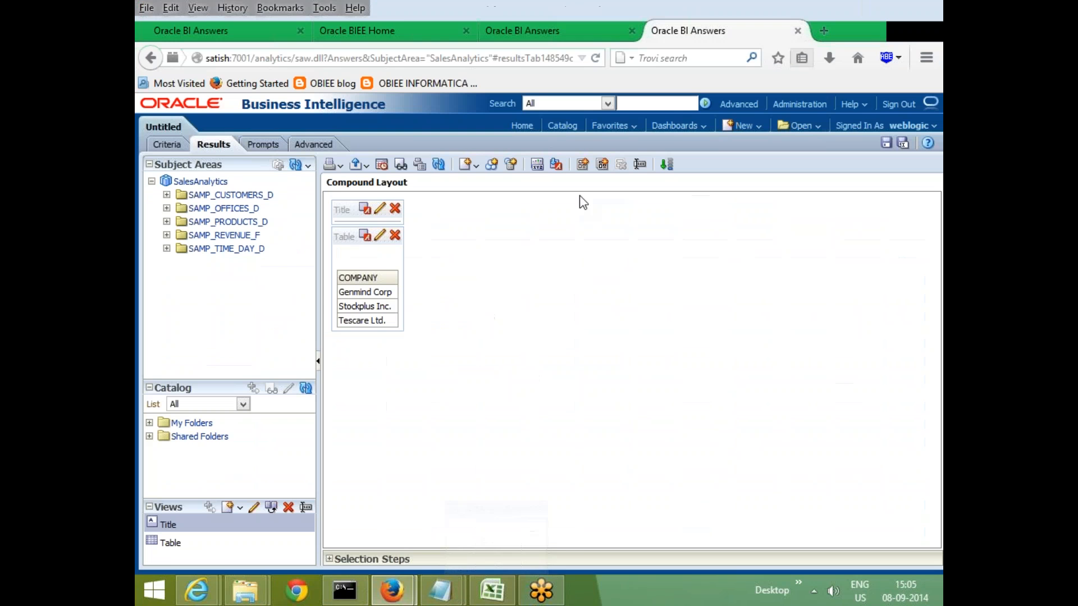
pyautogui.click(872, 8)
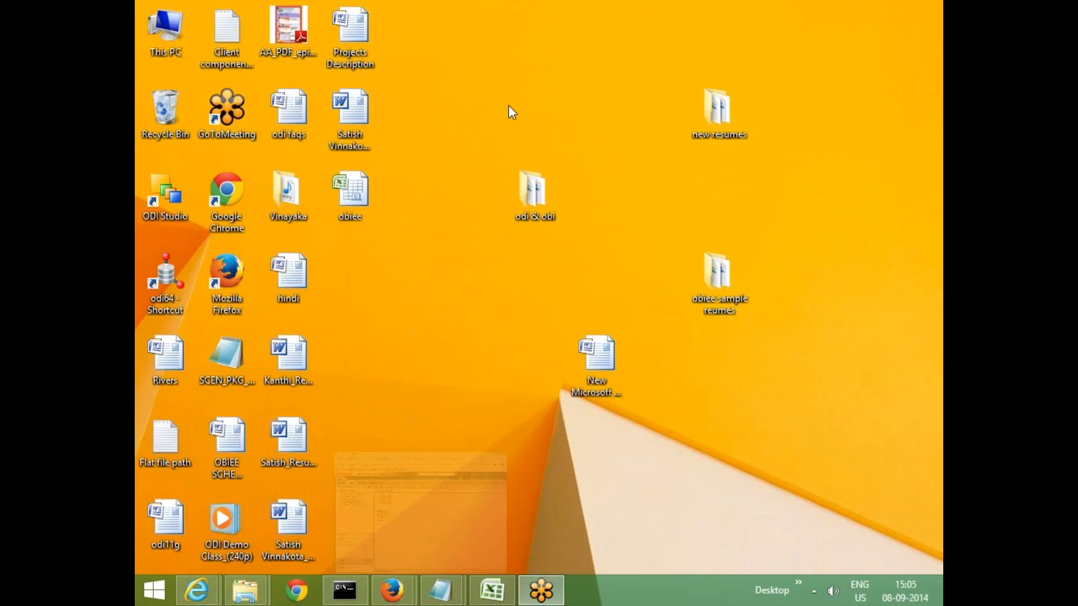
pyautogui.click(356, 181)
pyautogui.doubleClick(358, 187)
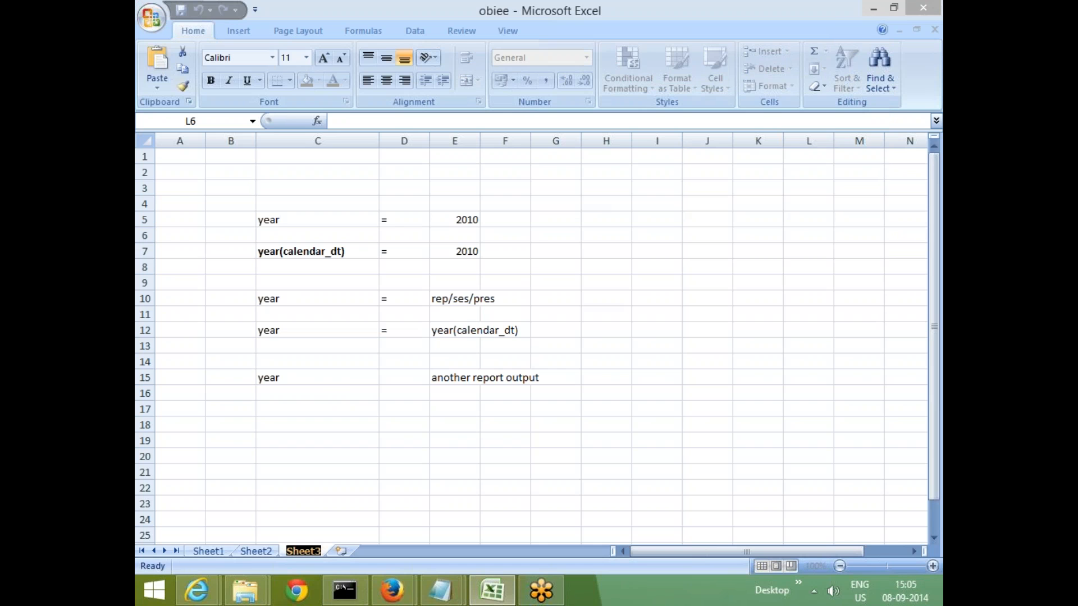
# Rename the Sheet3 worksheet as Filters
pyautogui.write('Fi')
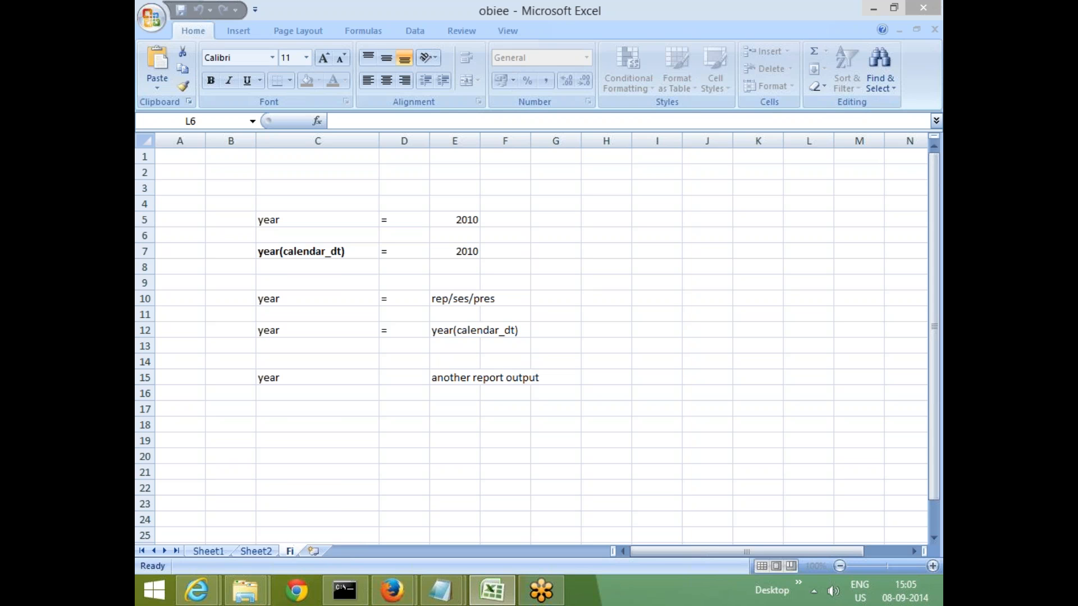
pyautogui.write('lters')
pyautogui.click(421, 488)
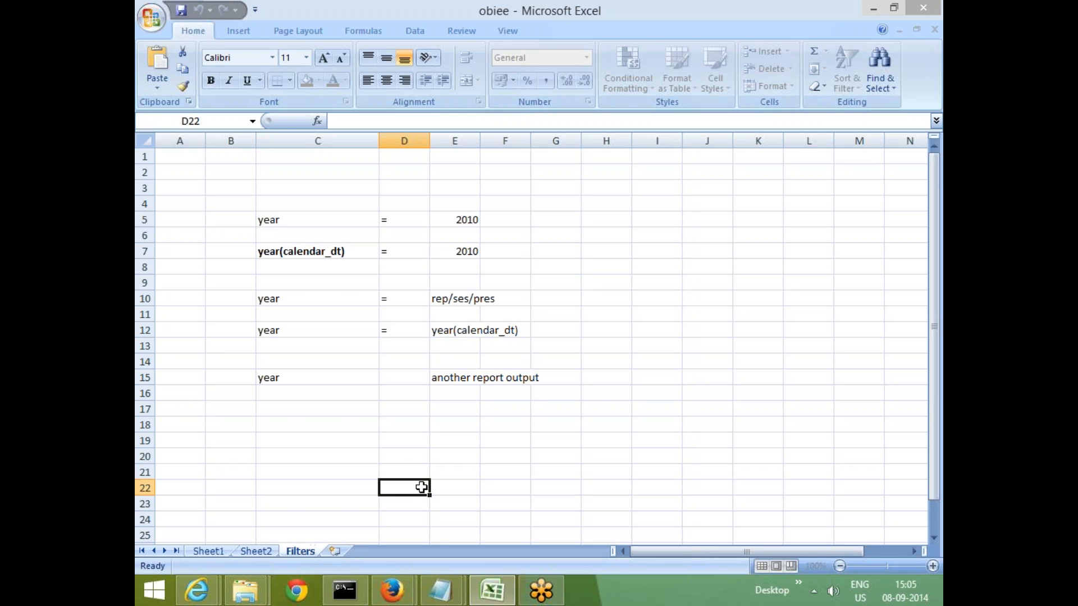
pyautogui.click(406, 457)
pyautogui.click(522, 427)
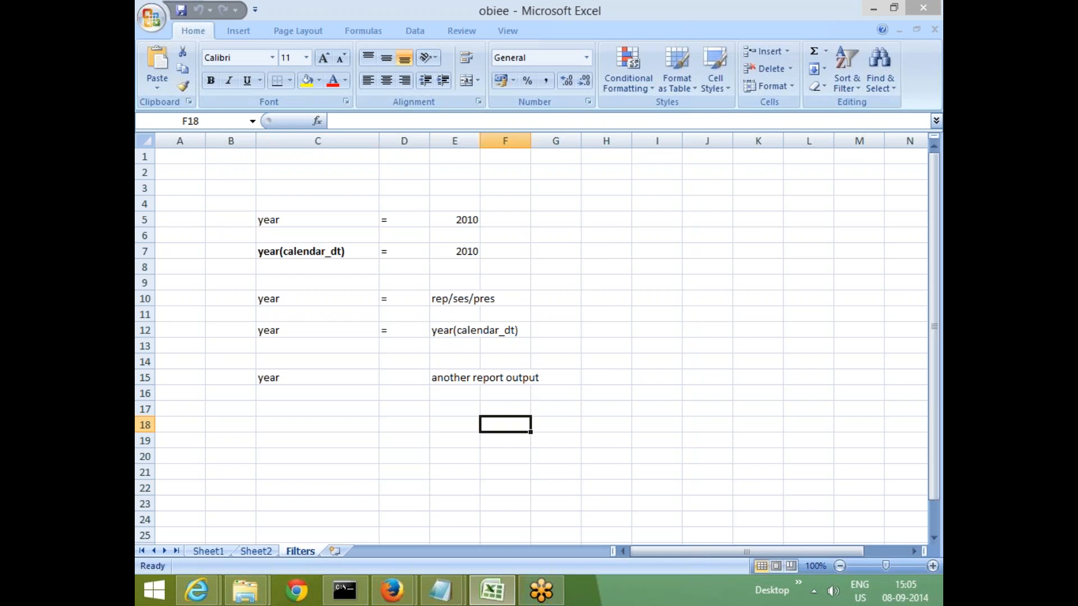
# Insert a new worksheet after Filters and name it Report columns
pyautogui.click(336, 551)
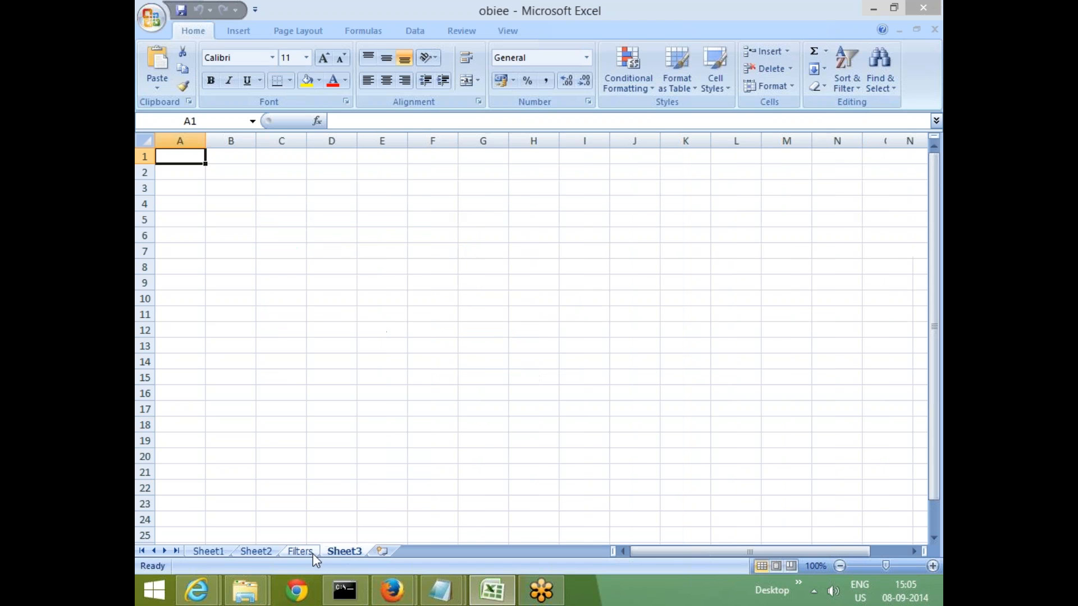
pyautogui.click(308, 553)
pyautogui.doubleClick(346, 554)
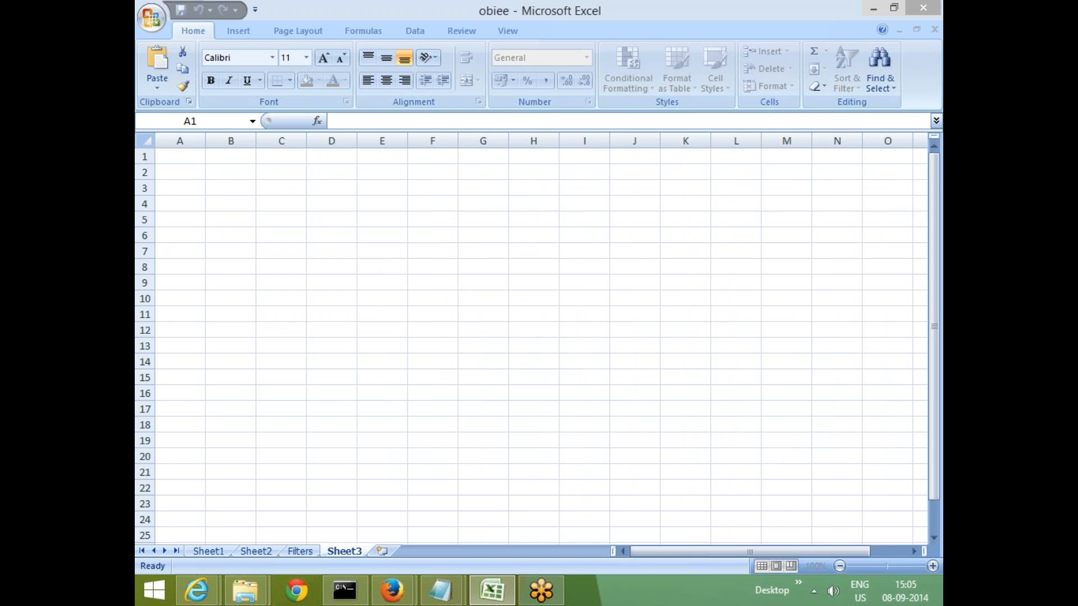
pyautogui.press('BackSpace')
pyautogui.press('BackSpace')
pyautogui.press('BackSpace')
pyautogui.press('BackSpace')
pyautogui.press('BackSpace')
pyautogui.press('BackSpace')
pyautogui.write('Rep')
pyautogui.write('rt')
pyautogui.press('BackSpace')
pyautogui.press('BackSpace')
pyautogui.write('ort columns')
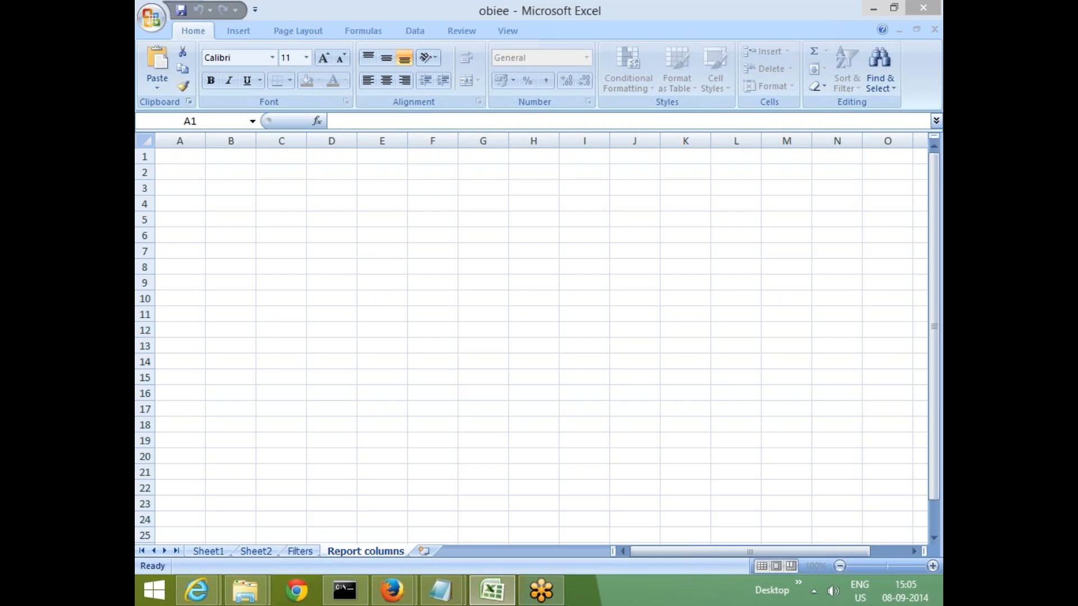
pyautogui.click(484, 410)
pyautogui.click(332, 330)
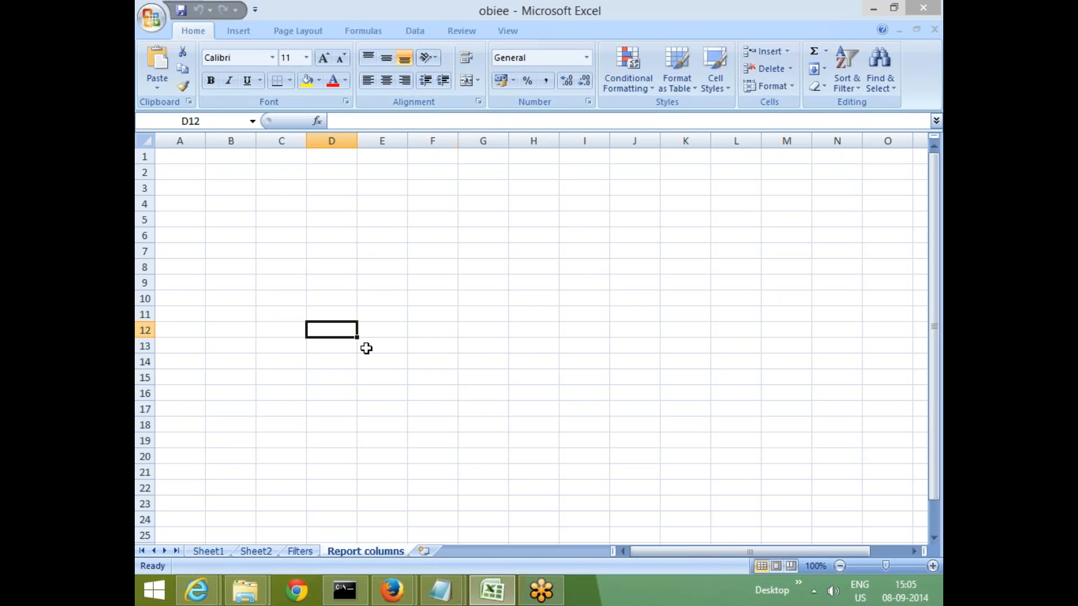
pyautogui.click(433, 283)
pyautogui.scroll(1, 433, 283)
pyautogui.click(365, 319)
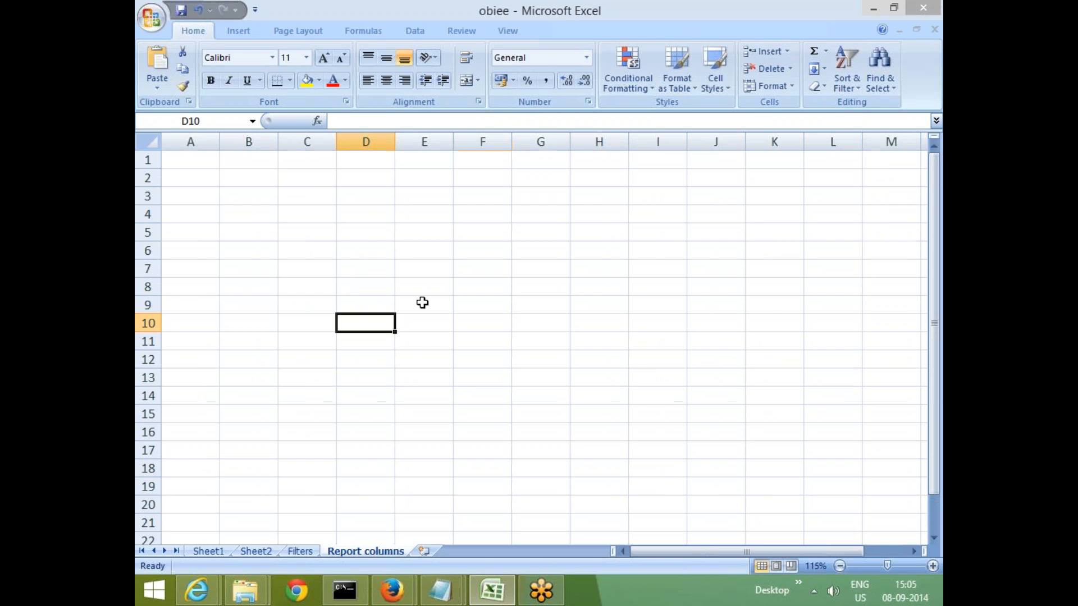
pyautogui.click(305, 283)
pyautogui.scroll(2, 356, 284)
pyautogui.click(497, 303)
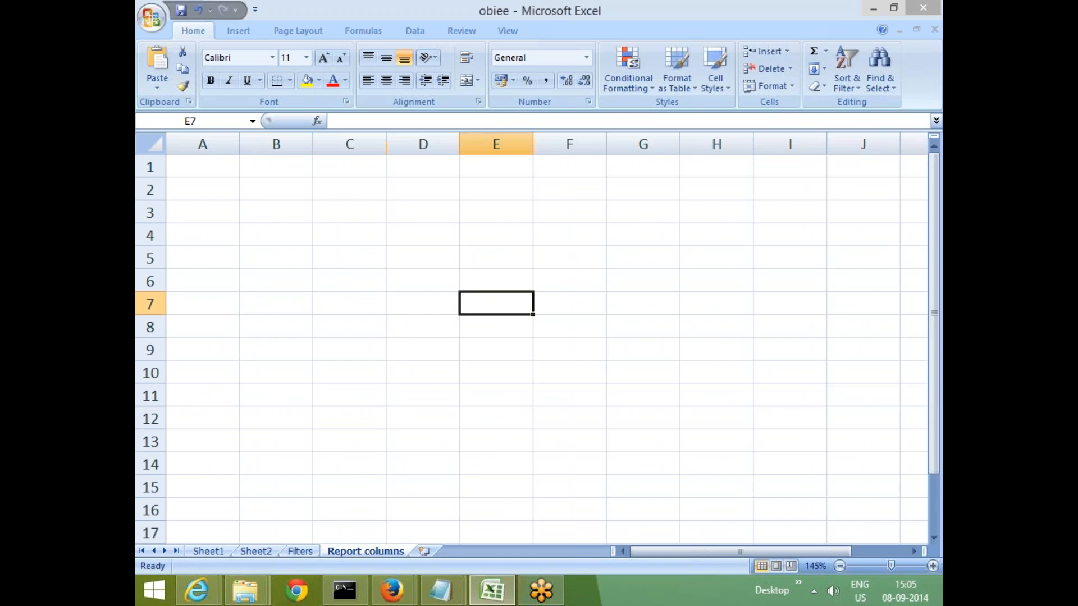
# Switch to Oracle BI in Firefox and create a new analysis on the SalesAnalytics subject area
pyautogui.moveTo(392, 589)
pyautogui.click(354, 493)
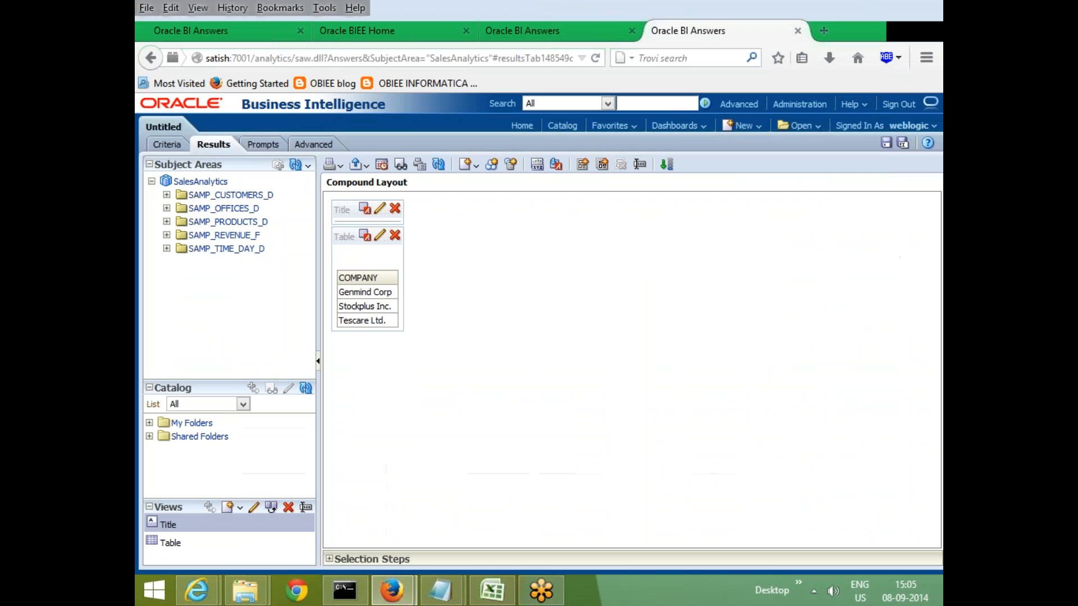
pyautogui.click(742, 126)
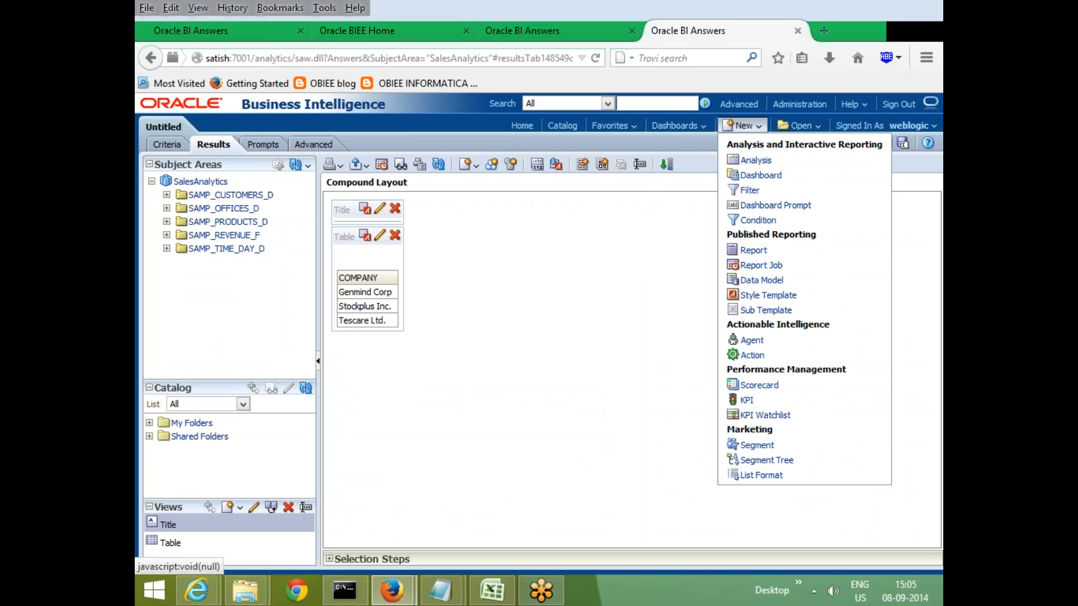
pyautogui.click(741, 161)
pyautogui.click(718, 167)
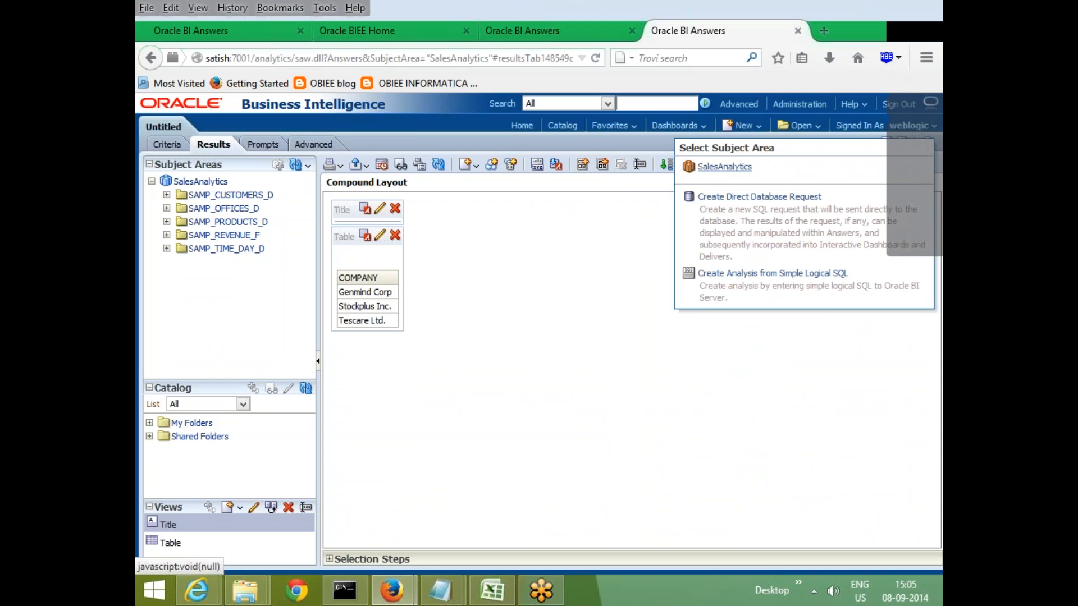
pyautogui.click(641, 305)
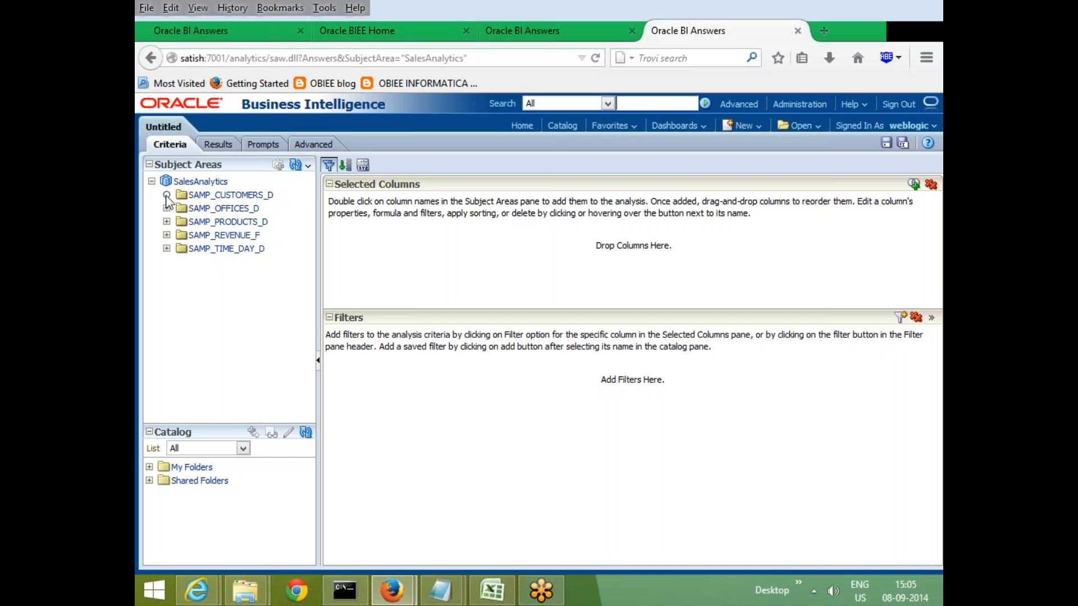
# Add the BRAND and LOB columns from the SAMP_PRODUCTS_D folder to the analysis
pyautogui.click(167, 195)
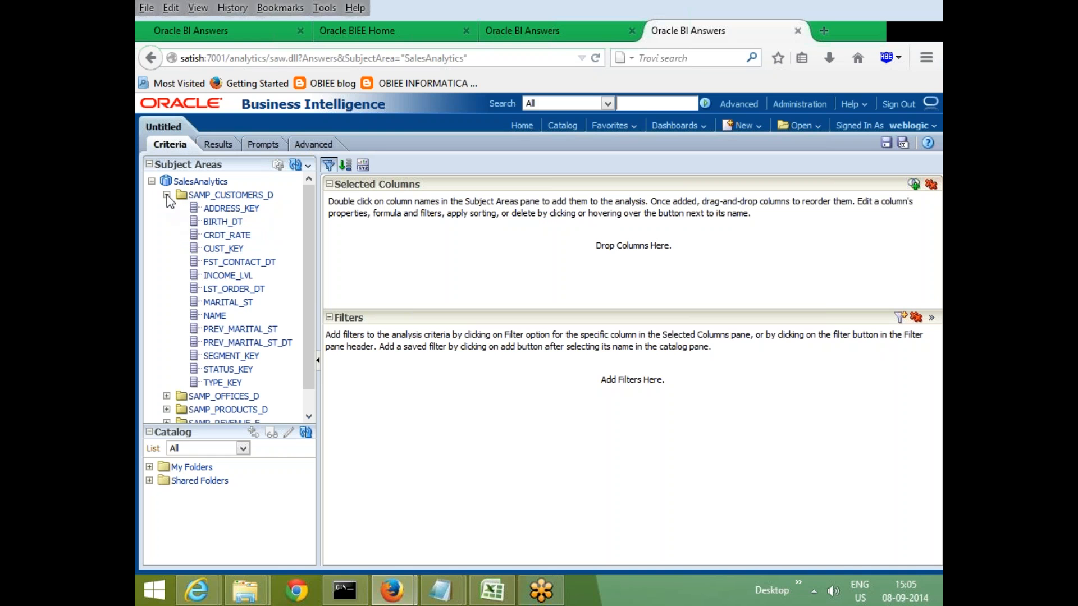
pyautogui.click(167, 195)
pyautogui.click(167, 222)
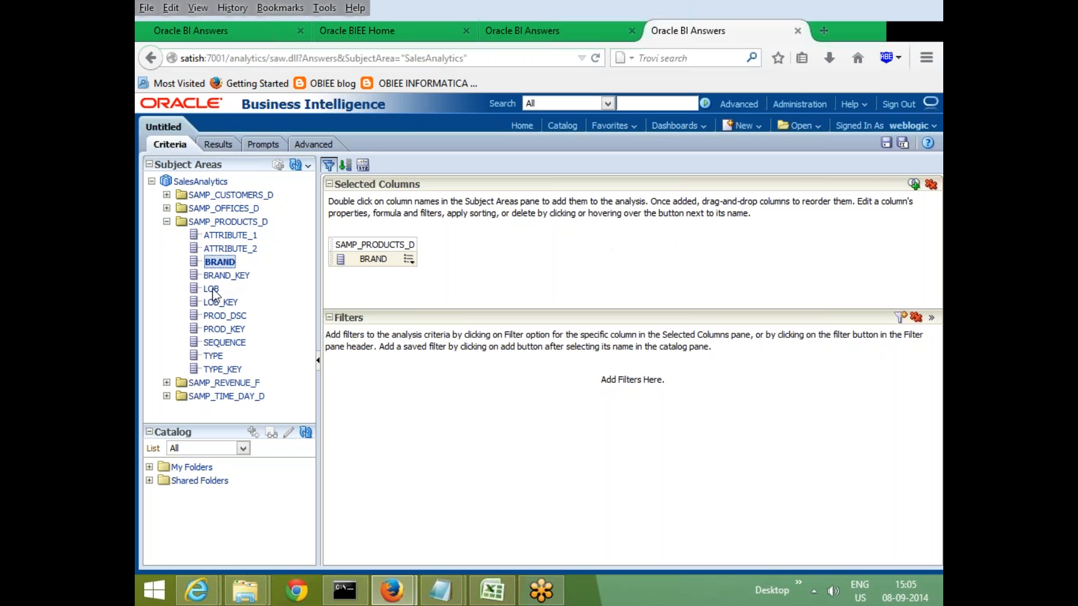
pyautogui.doubleClick(215, 288)
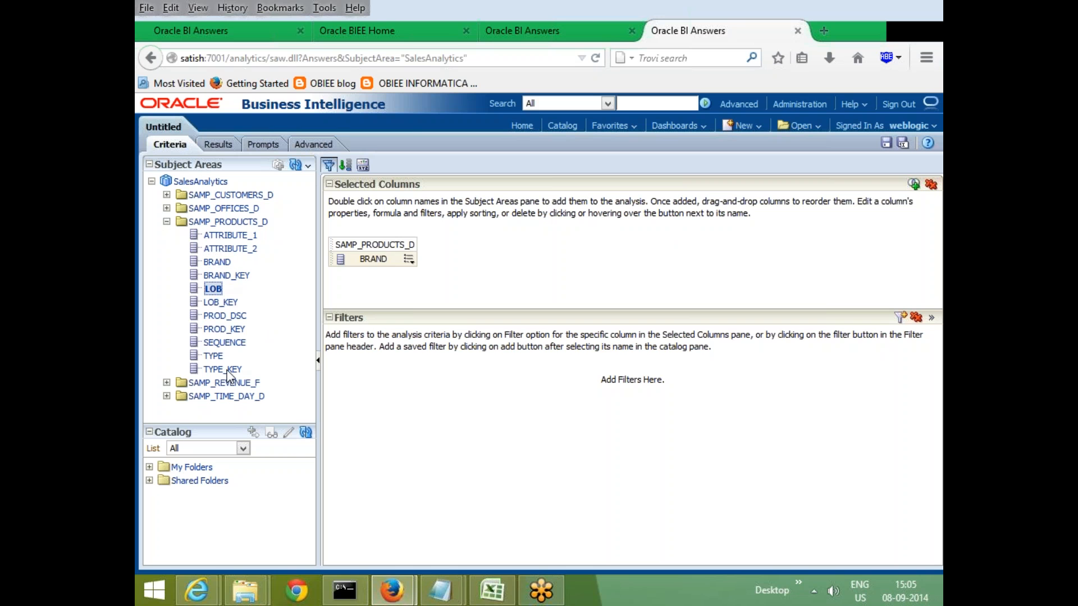
# Add the TotalRev and Total Units measures from the SAMP_REVENUE_F folder to the analysis
pyautogui.click(167, 383)
pyautogui.scroll(-6, 224, 337)
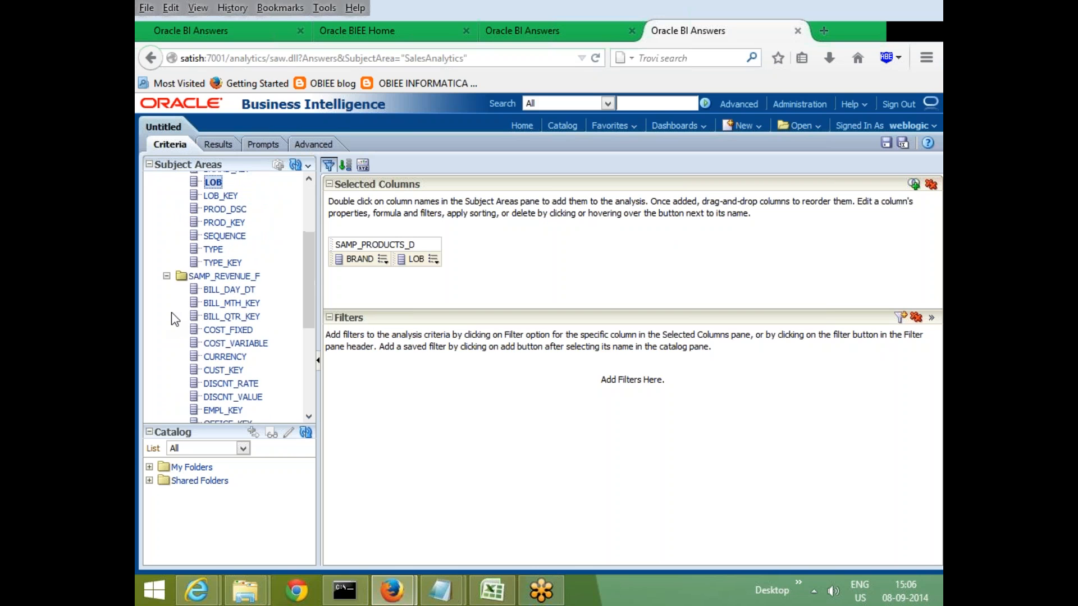
pyautogui.doubleClick(222, 388)
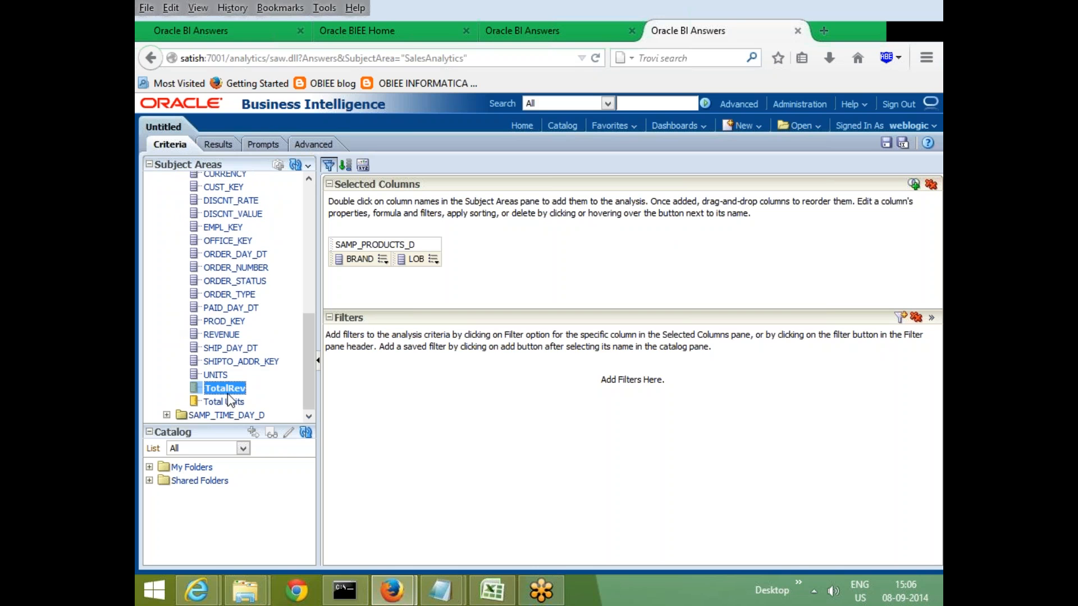
pyautogui.doubleClick(229, 402)
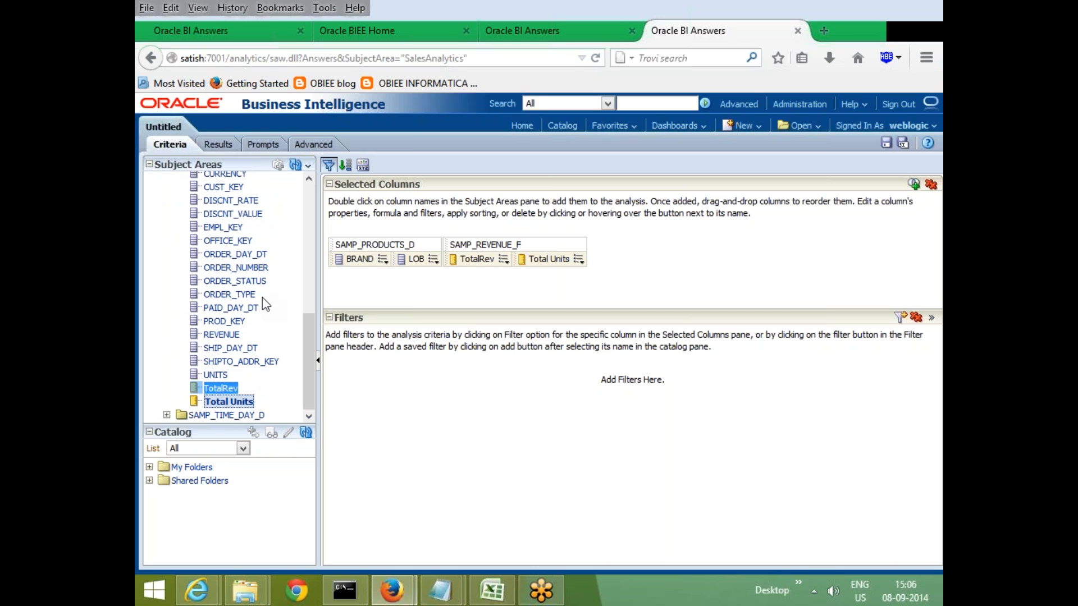
# Display the results of the analysis and return to its criteria
pyautogui.scroll(8, 261, 297)
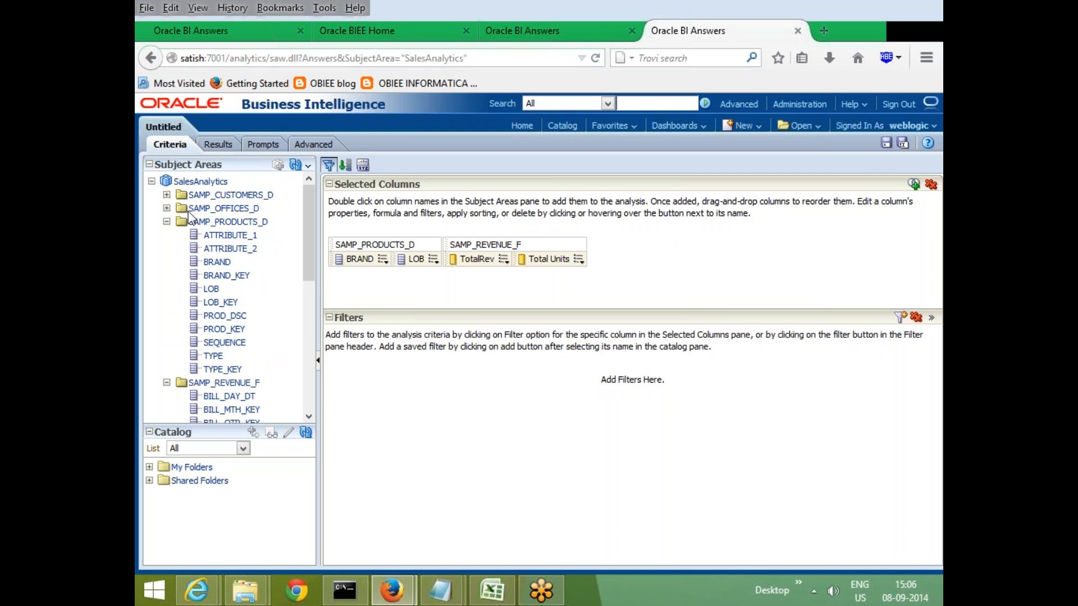
pyautogui.click(218, 144)
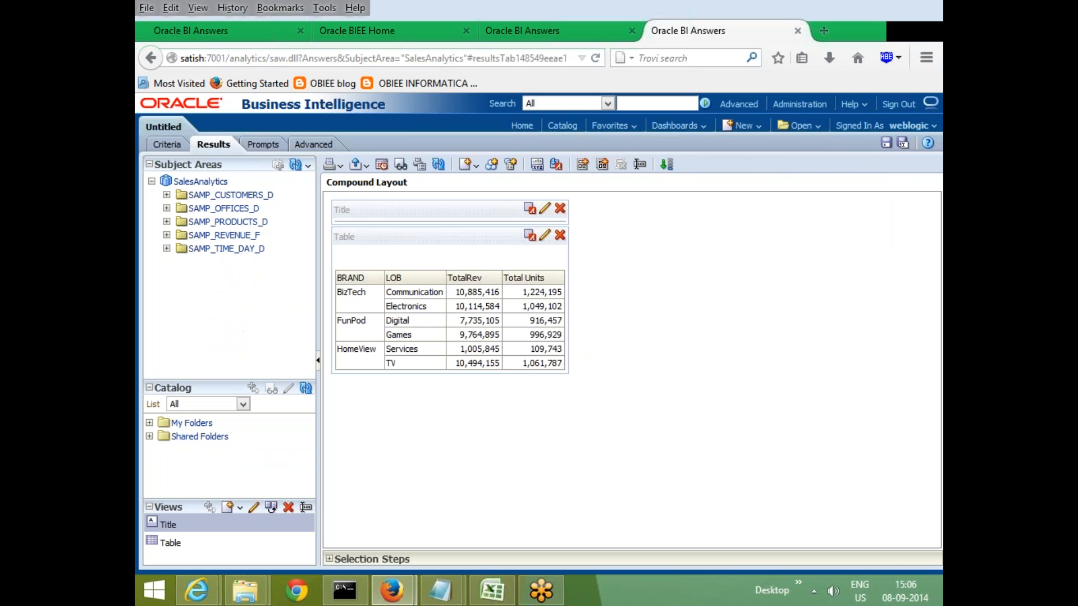
pyautogui.click(164, 148)
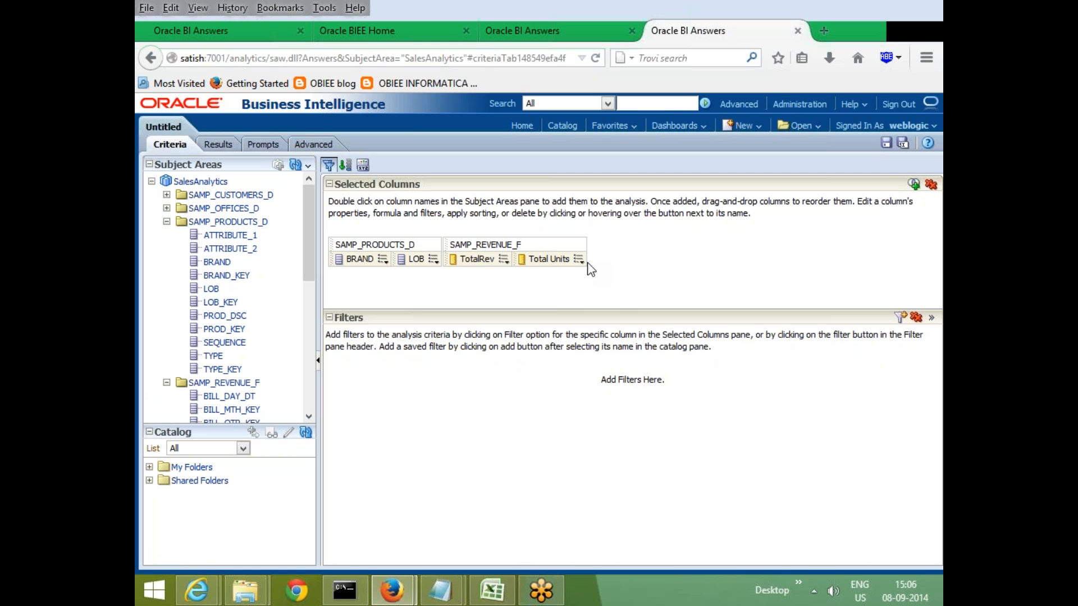
# Switch to Excel to review the Filters sheet, and return to the analysis criteria in Firefox
pyautogui.click(492, 590)
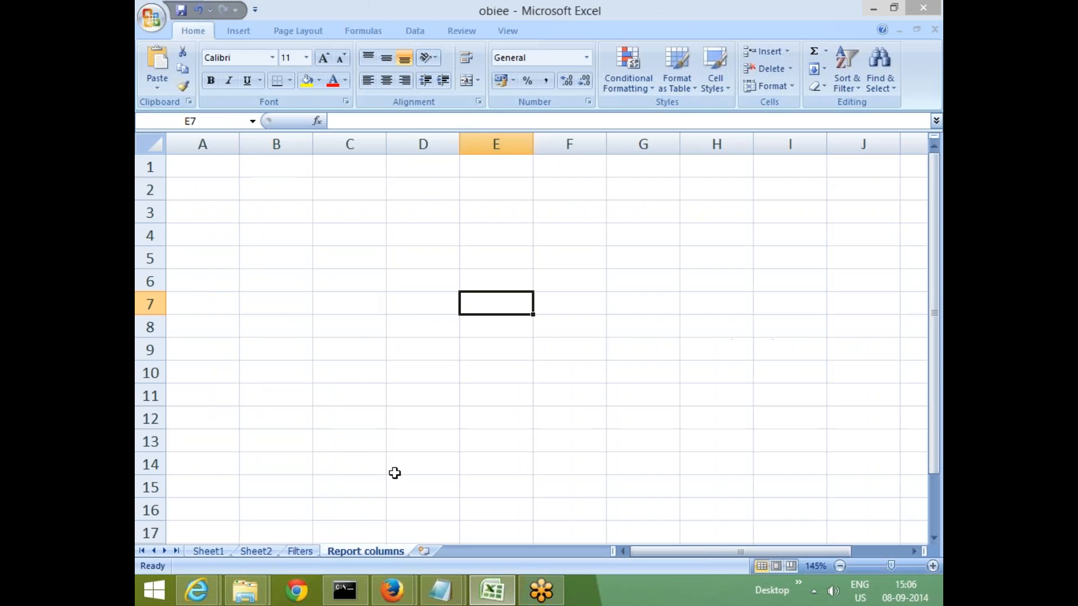
pyautogui.click(300, 551)
pyautogui.click(325, 425)
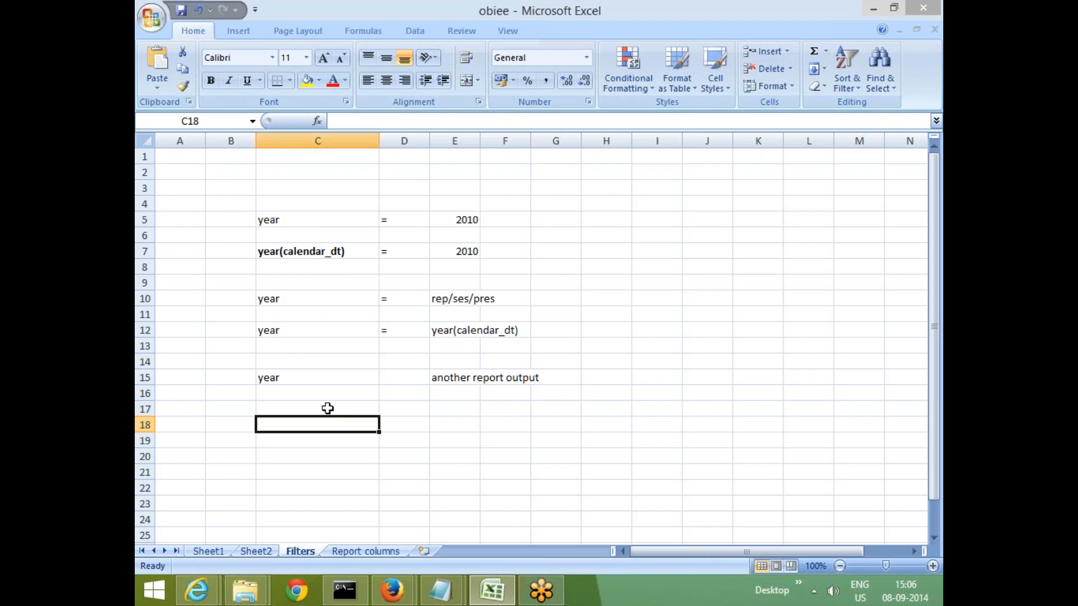
pyautogui.hotkey('alt', 'Tab')
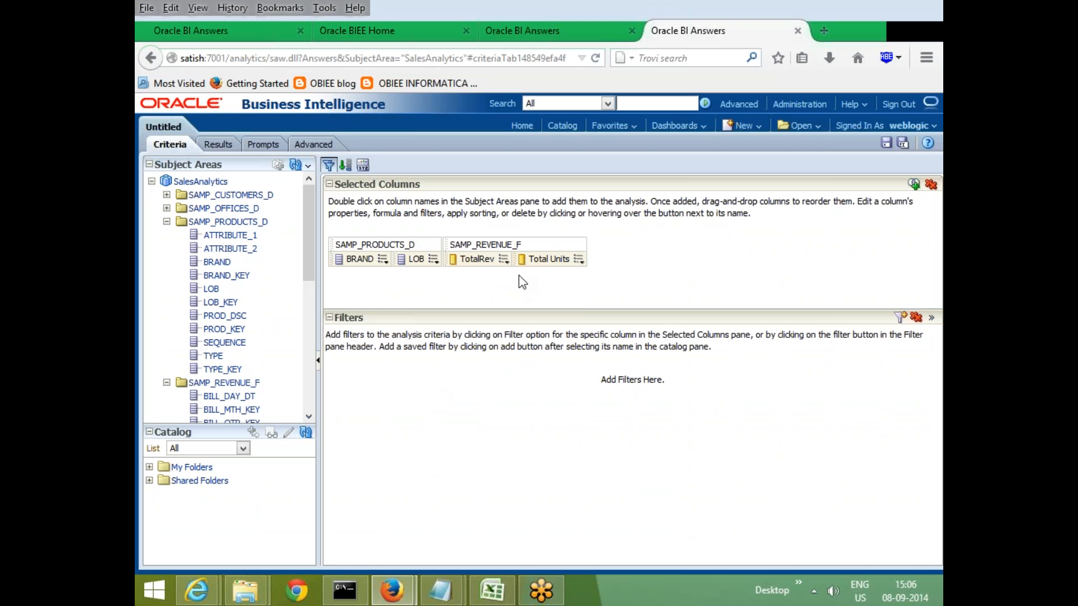
# Enable custom headings in the column format properties of the BRAND column
pyautogui.moveTo(589, 312); pyautogui.dragTo(590, 347)
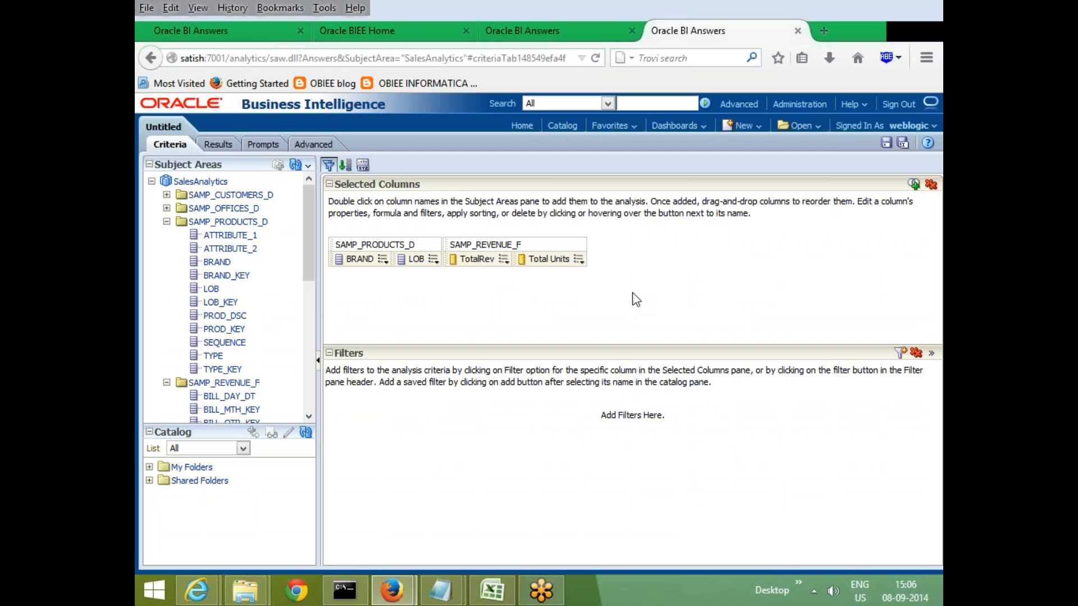
pyautogui.click(385, 261)
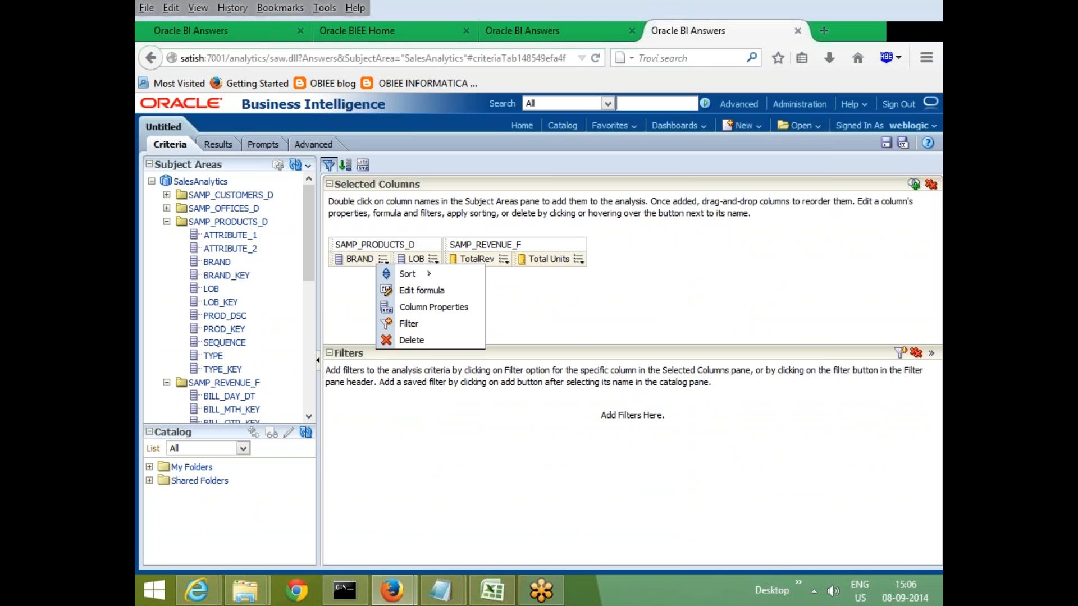
pyautogui.click(431, 309)
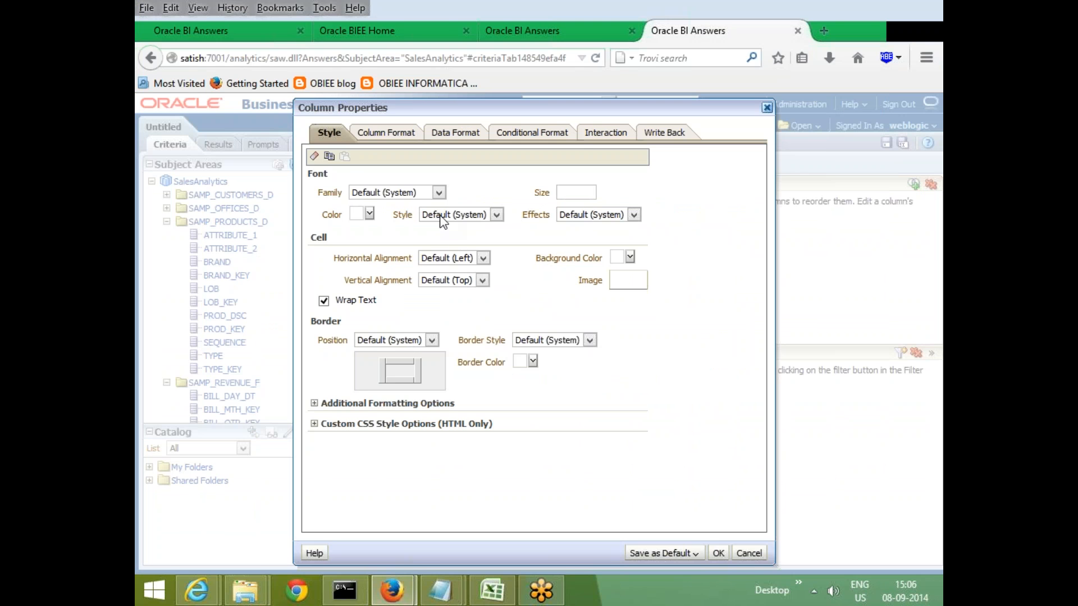
pyautogui.click(392, 135)
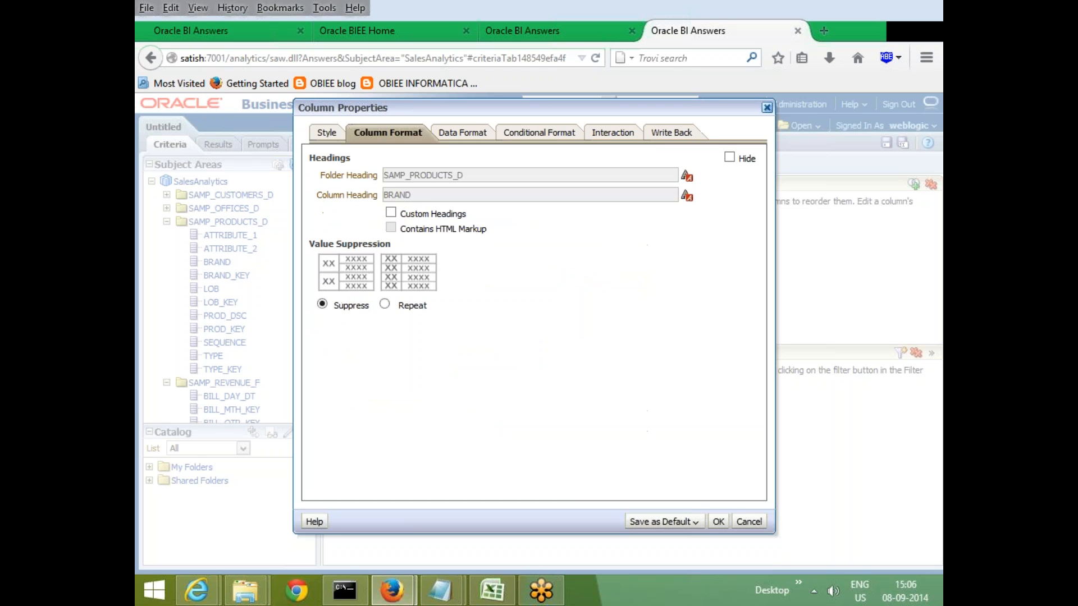
pyautogui.click(391, 213)
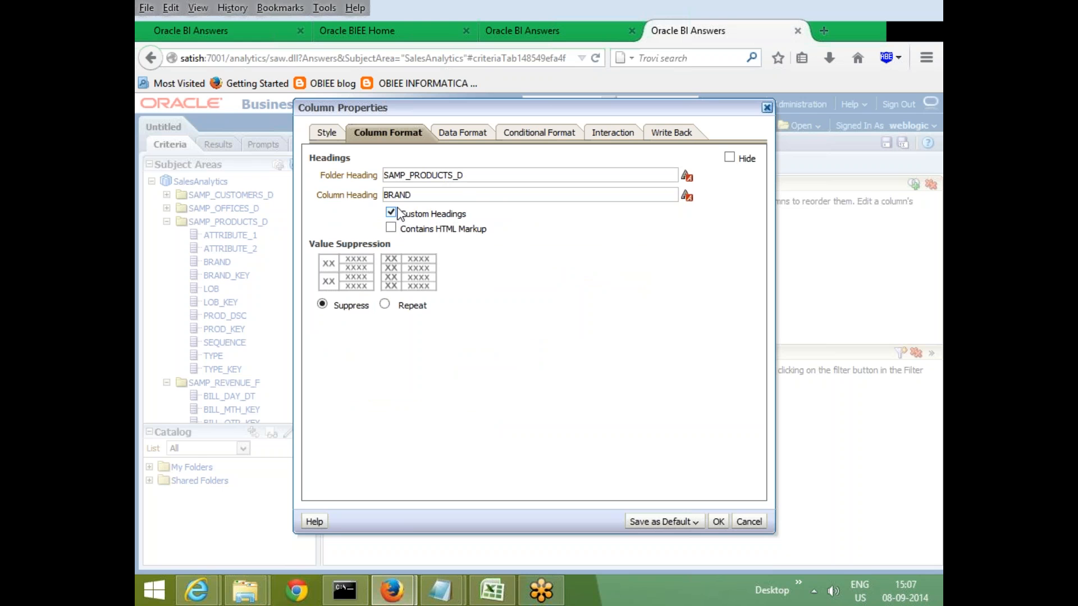
# Check the formatting options of the BRAND column heading, and allow HTML markup in its custom headings
pyautogui.doubleClick(437, 179)
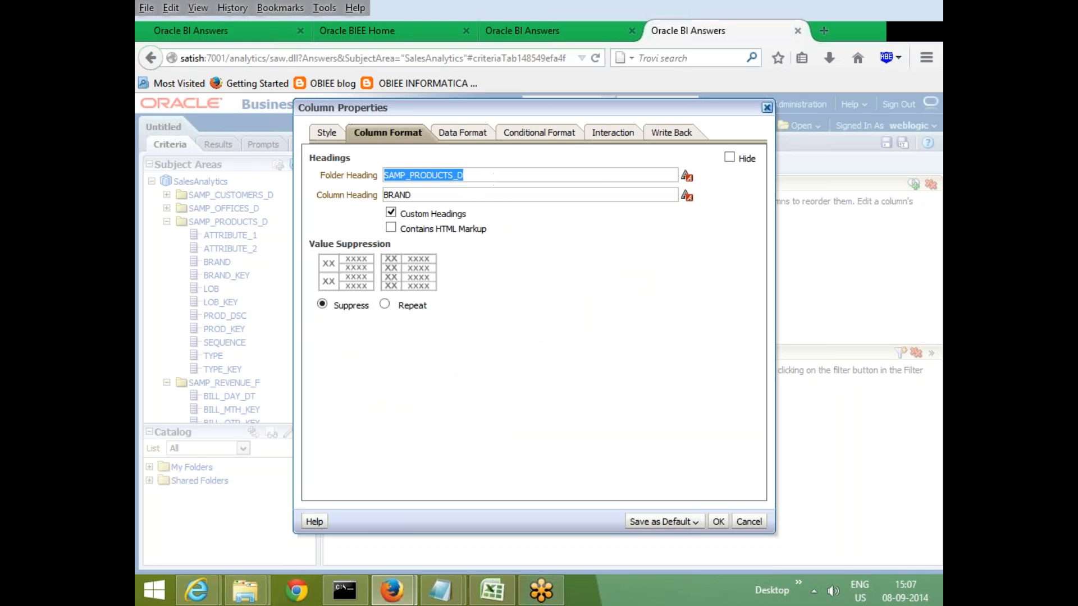
pyautogui.click(687, 196)
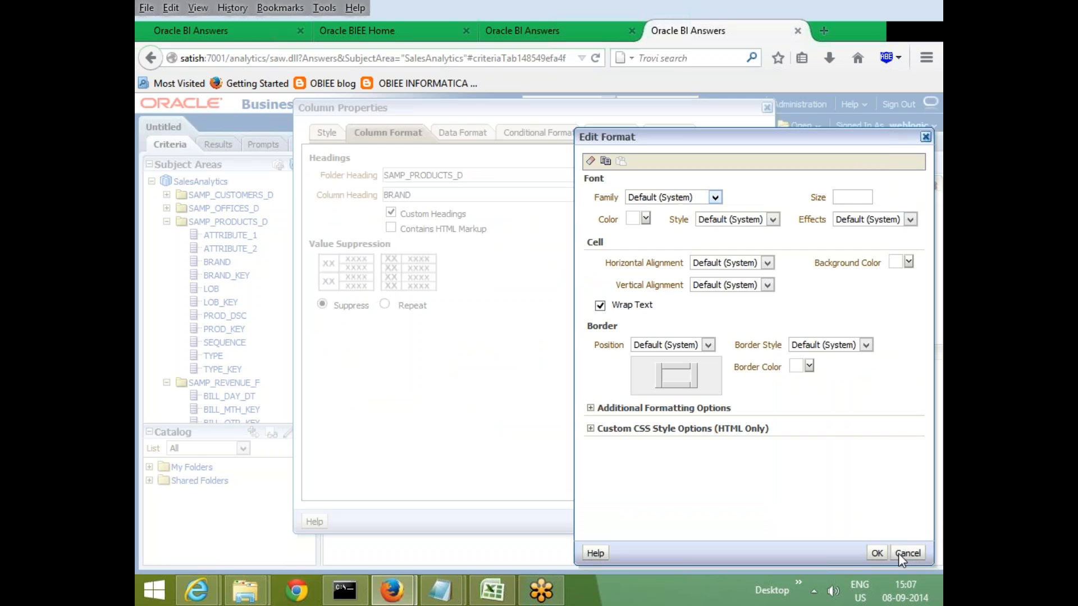
pyautogui.click(915, 551)
pyautogui.click(393, 228)
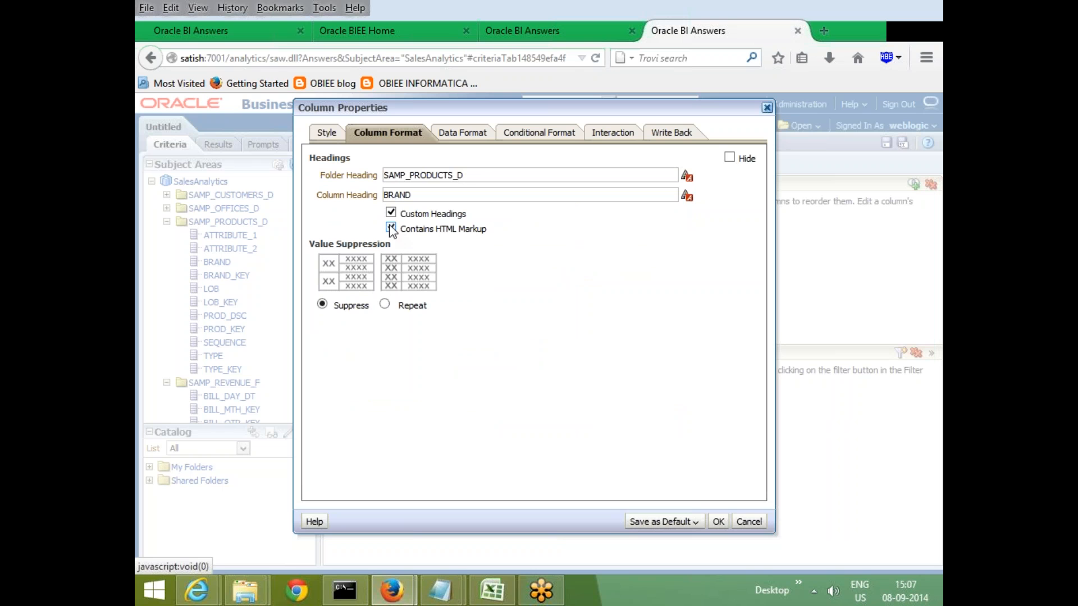
pyautogui.click(392, 213)
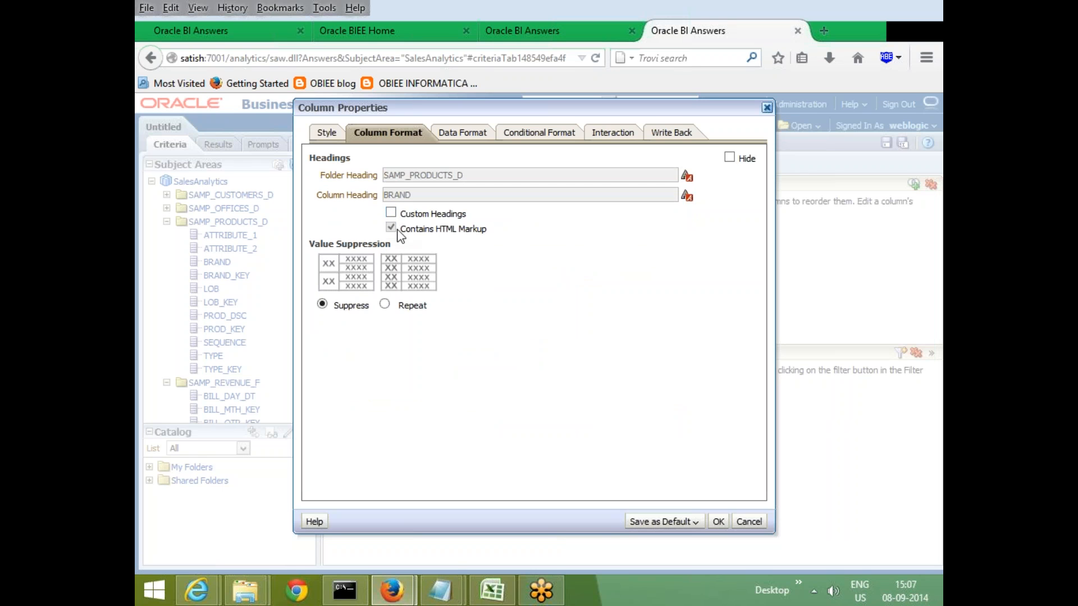
pyautogui.click(391, 213)
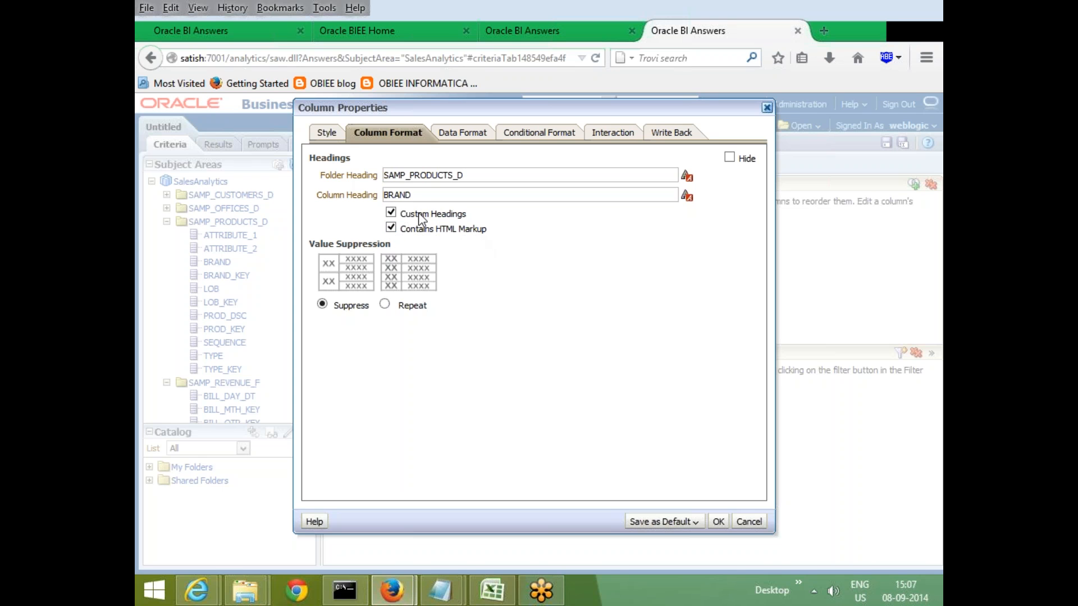
# Set the column heading of BRAND to <h1>BRAND</h1> and display the analysis results
pyautogui.moveTo(426, 197); pyautogui.dragTo(374, 198)
pyautogui.press('Left')
pyautogui.write('<h1>BRAND</h1>')
pyautogui.click(718, 522)
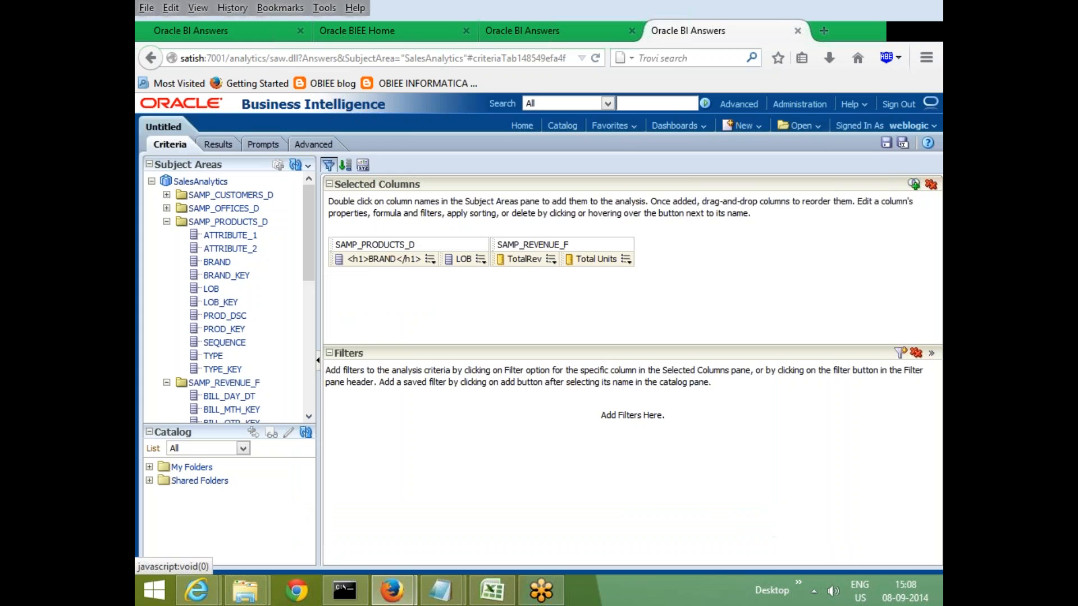
pyautogui.click(216, 145)
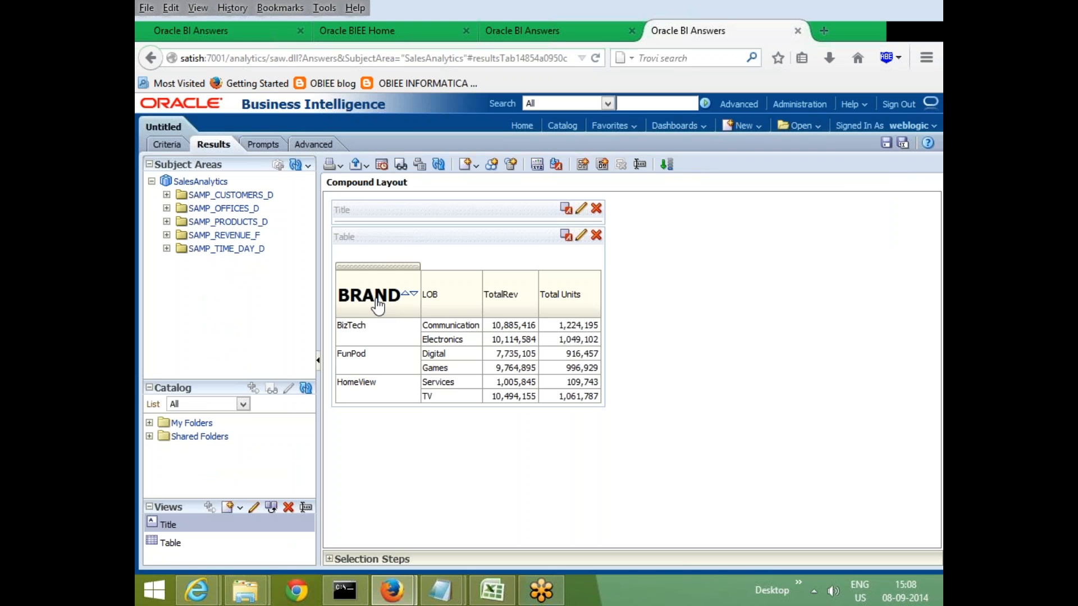
# Review the HTML heading in the BRAND column's format properties without changing it, and compare it with the results table
pyautogui.click(167, 145)
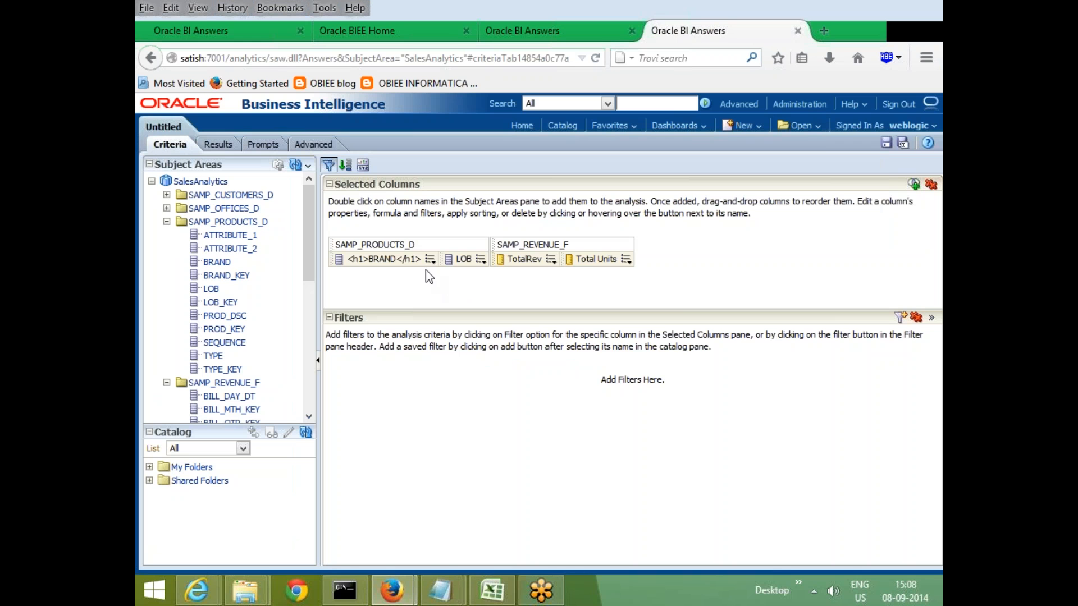
pyautogui.click(430, 259)
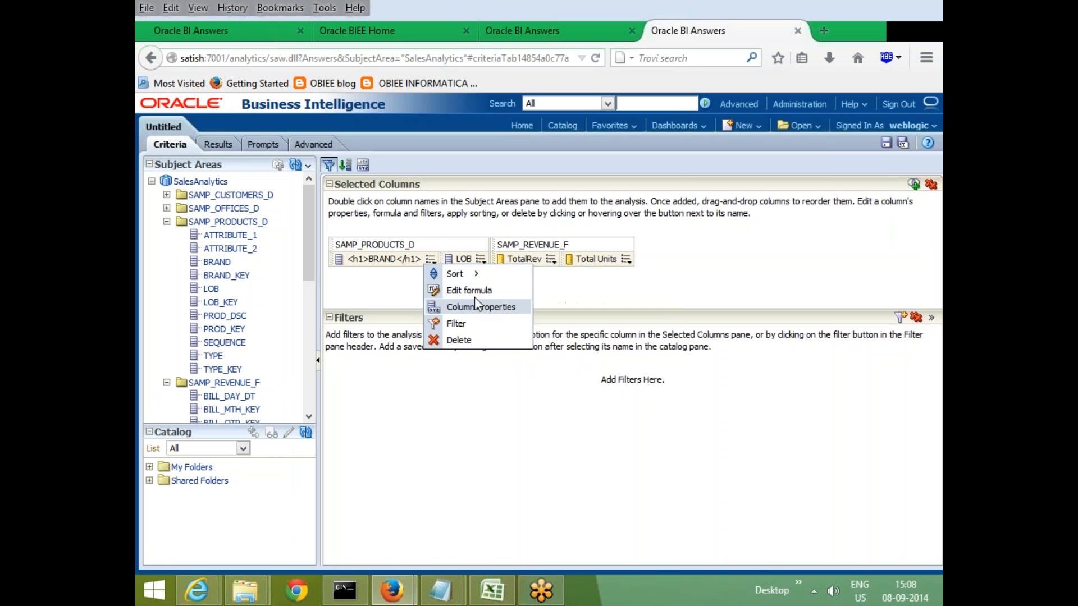
pyautogui.click(476, 306)
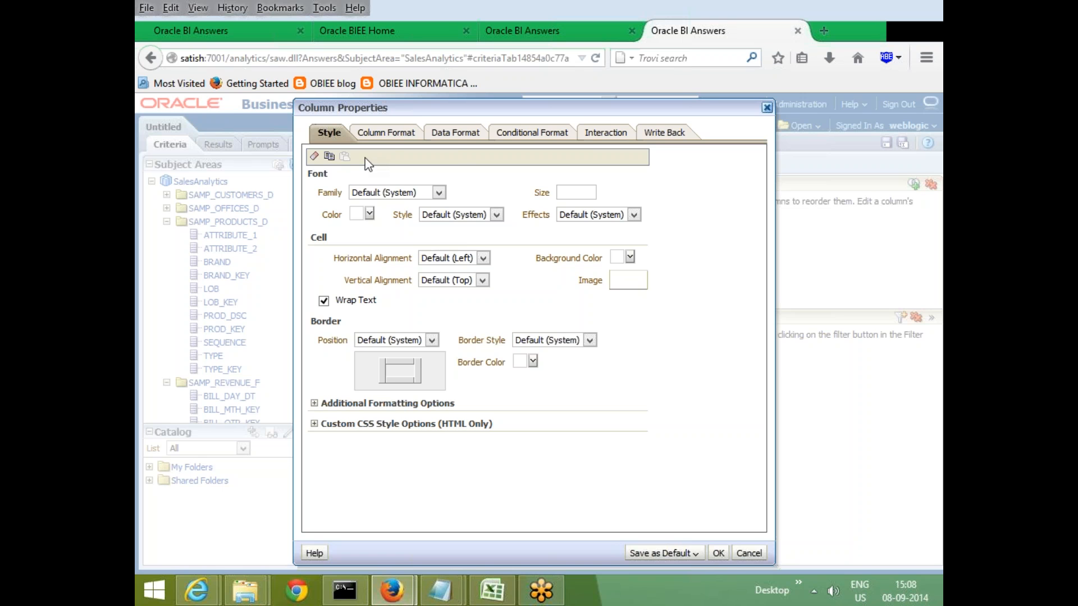
pyautogui.click(387, 134)
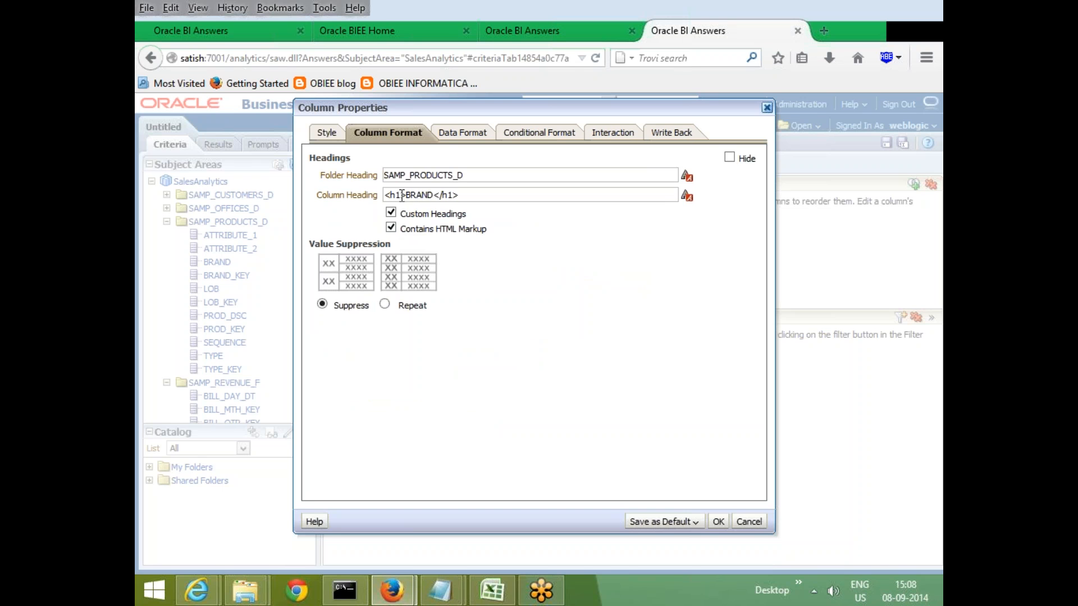
pyautogui.moveTo(400, 195); pyautogui.dragTo(459, 195)
pyautogui.click(499, 301)
pyautogui.click(753, 521)
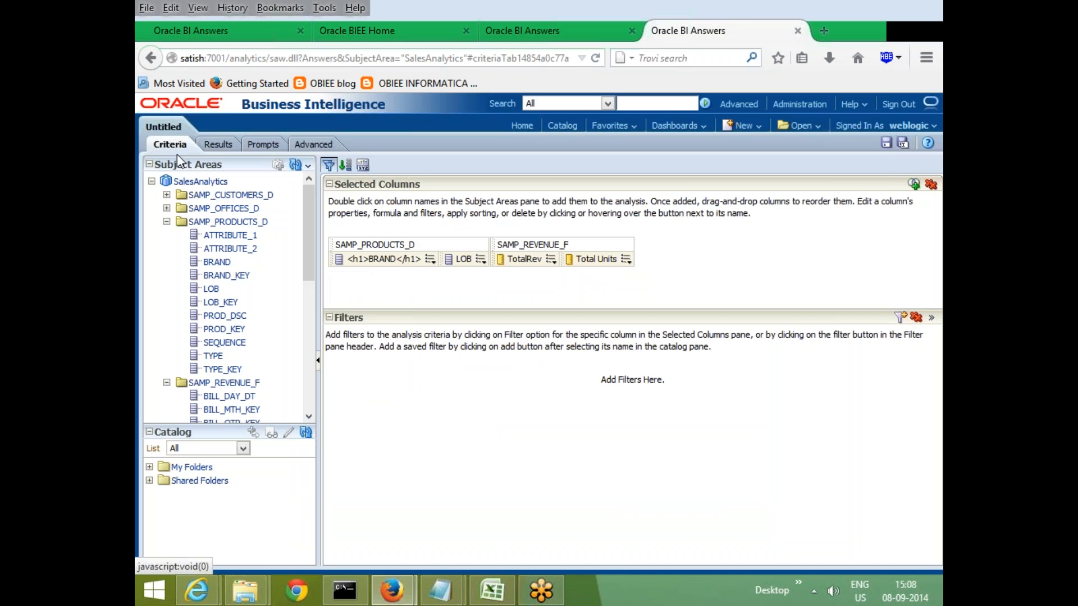
pyautogui.click(216, 144)
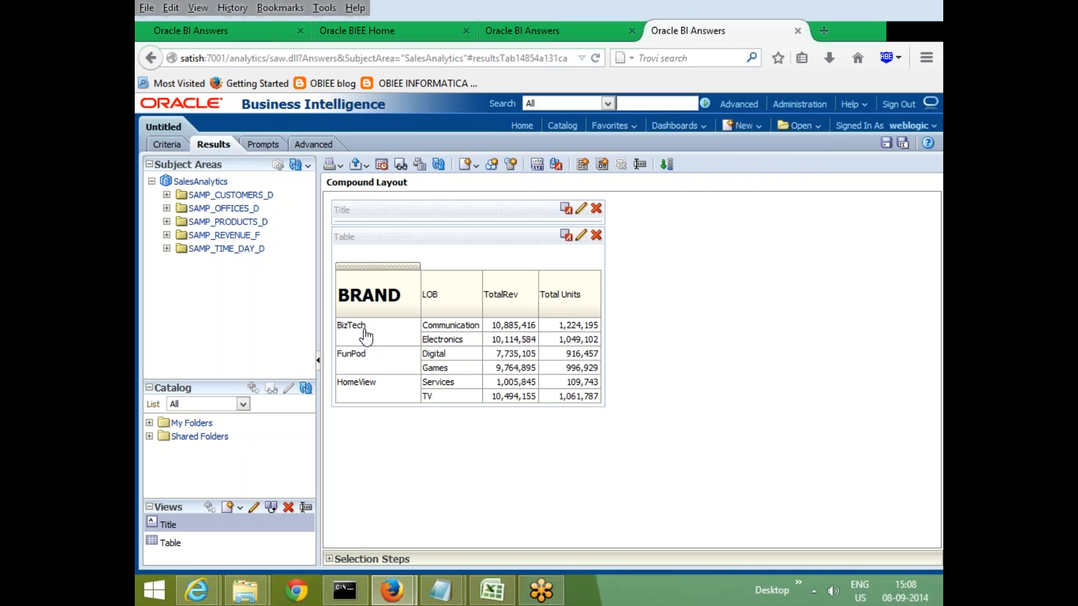
pyautogui.click(168, 145)
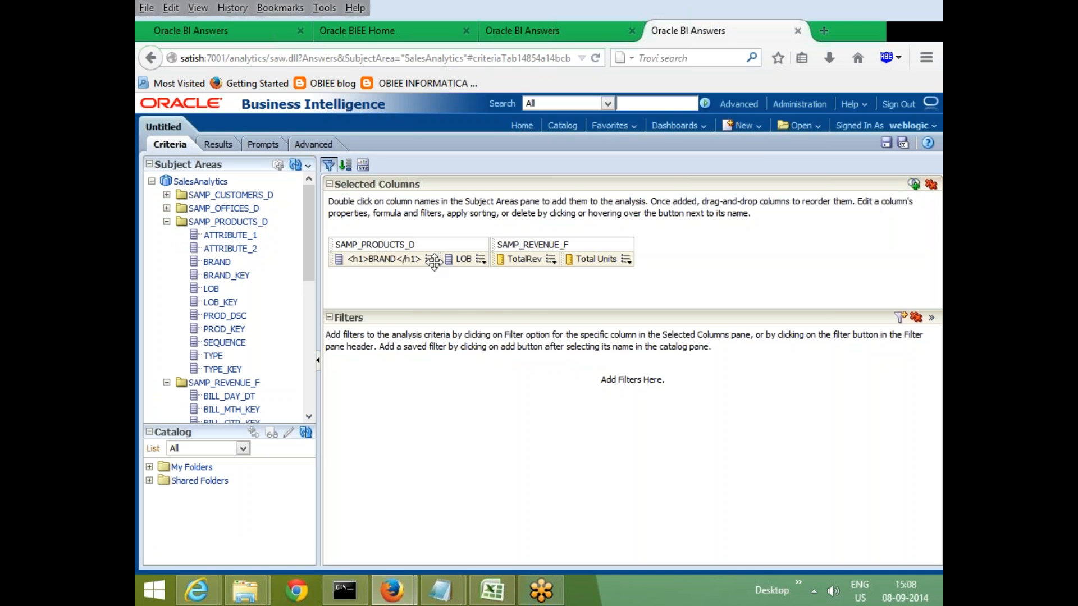
# Try setting the BRAND column's value suppression to Repeat and its cell background color to blue
pyautogui.click(431, 264)
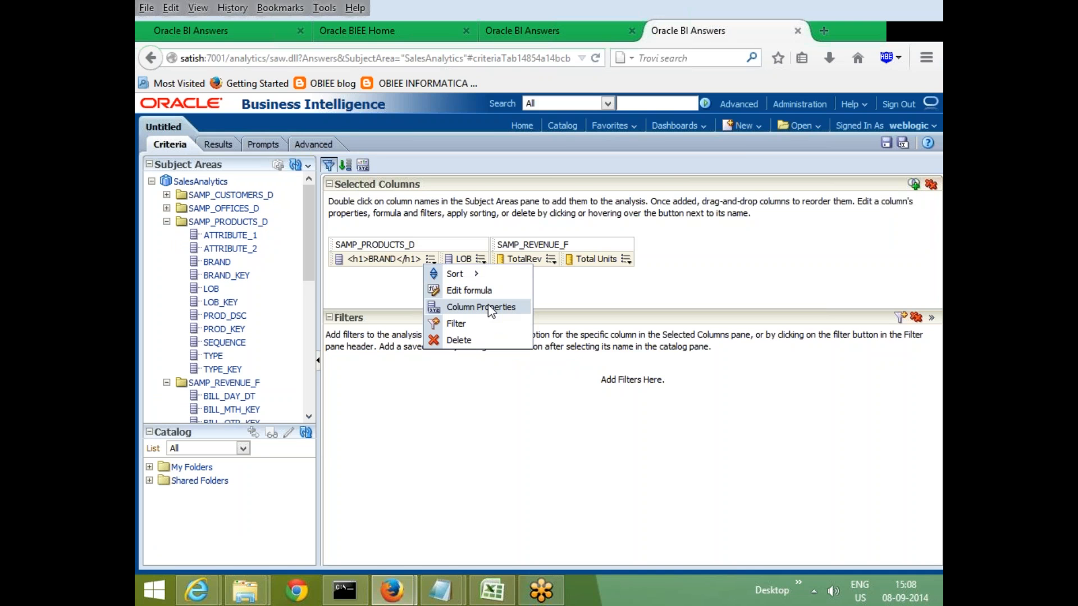
pyautogui.click(491, 307)
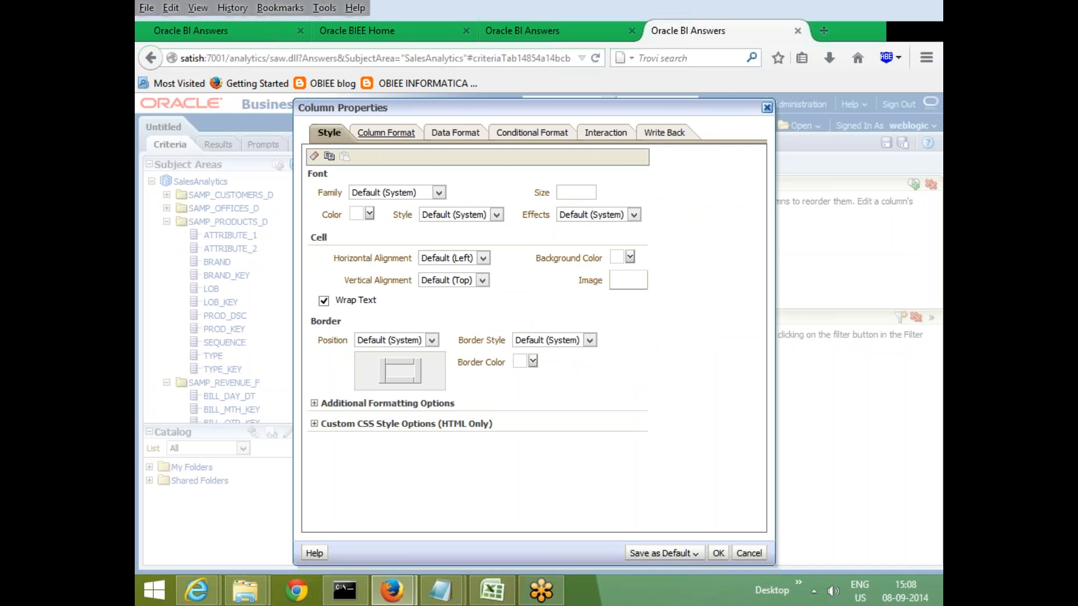
pyautogui.click(387, 133)
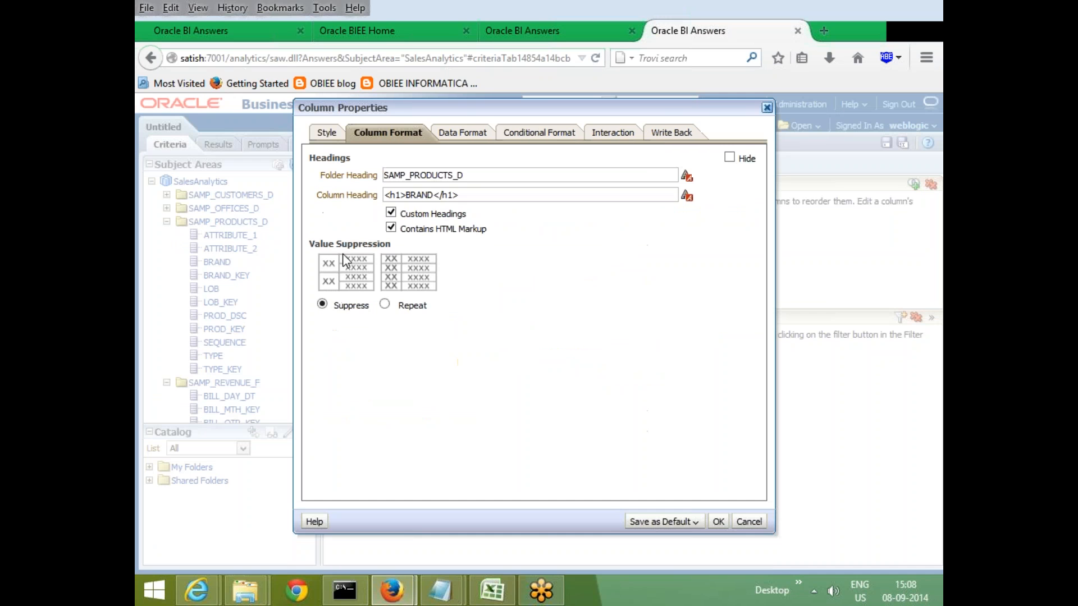
pyautogui.click(385, 305)
pyautogui.click(327, 135)
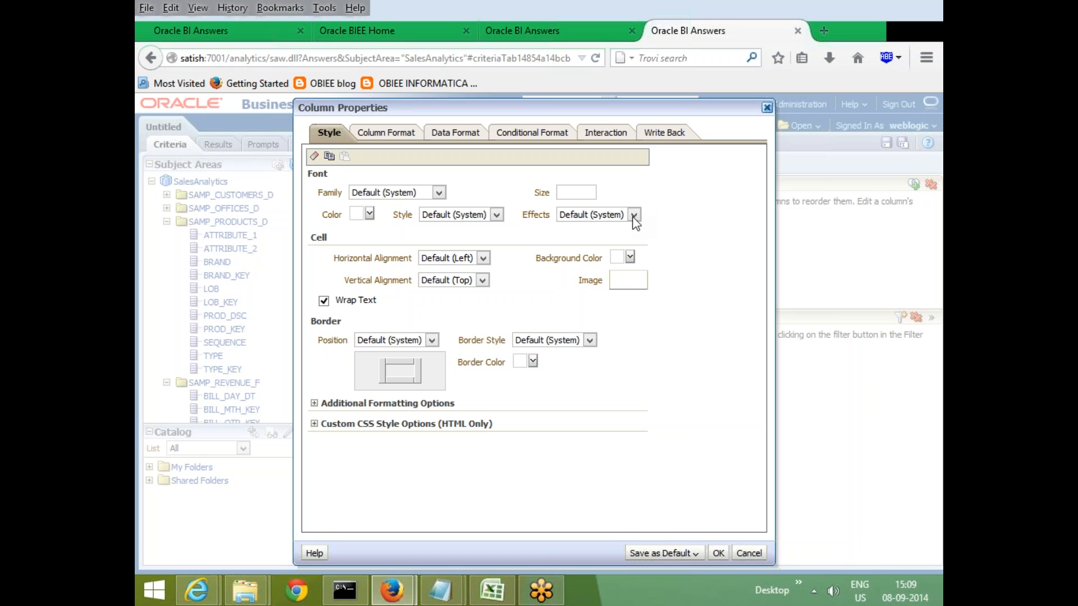
pyautogui.click(630, 258)
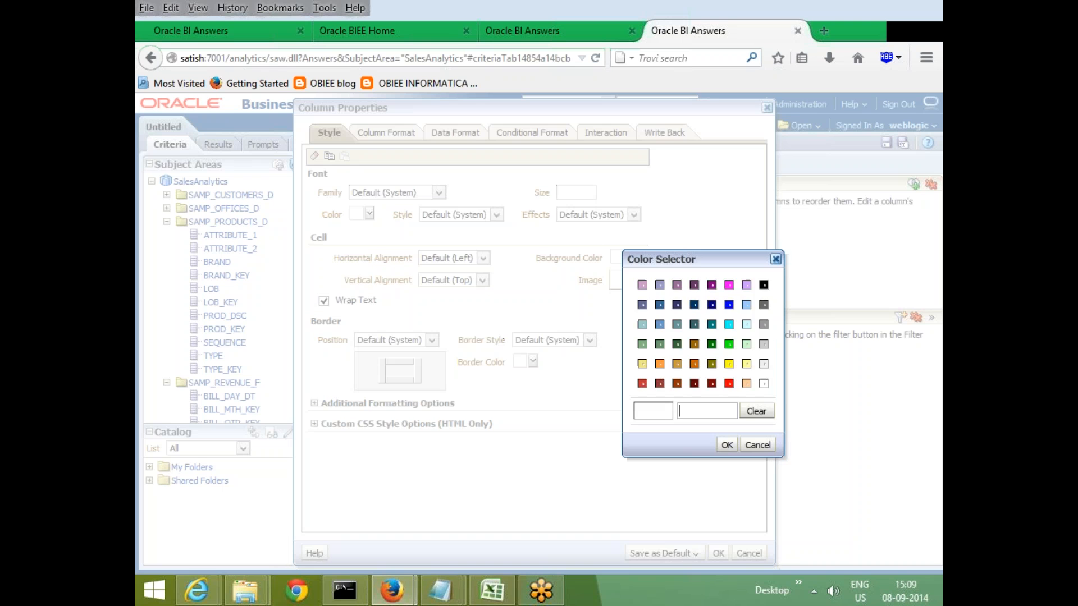
pyautogui.click(729, 305)
pyautogui.click(727, 444)
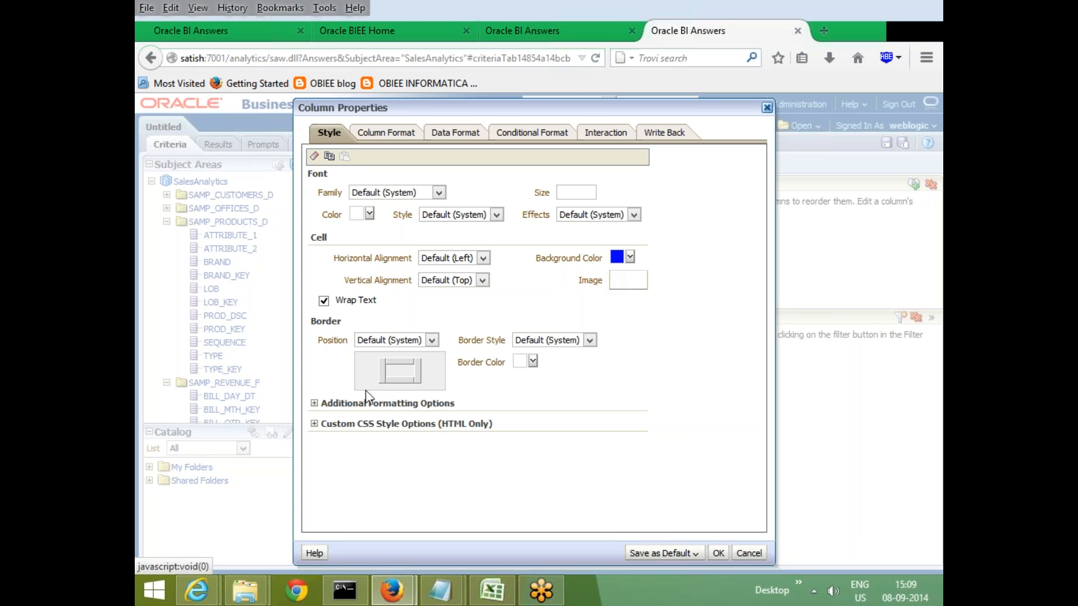
# Try the custom CSS style option for the BRAND column and discard the pending property changes
pyautogui.click(326, 432)
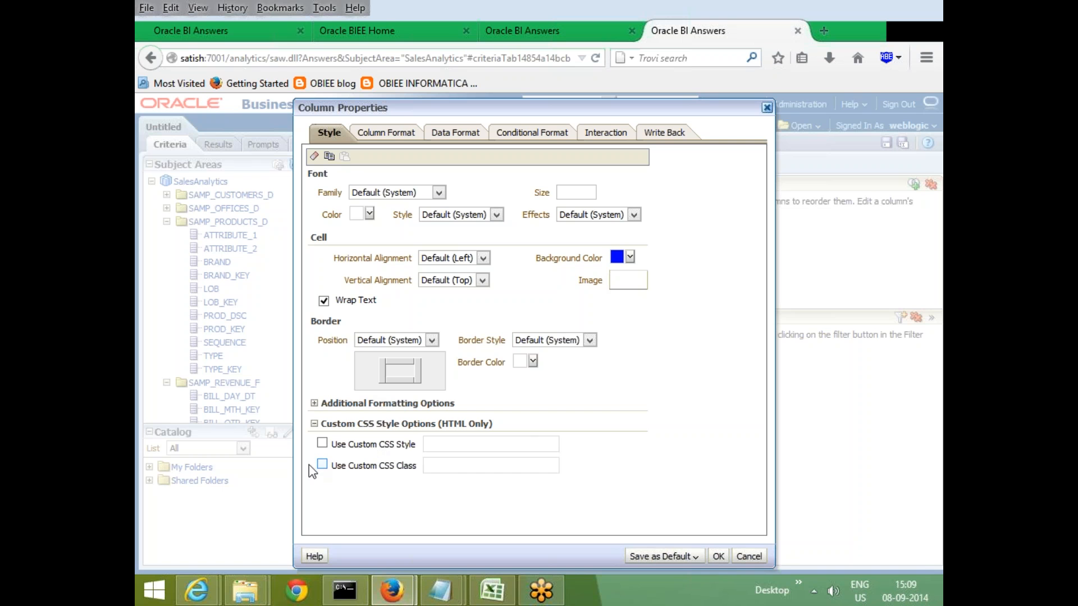
pyautogui.click(322, 443)
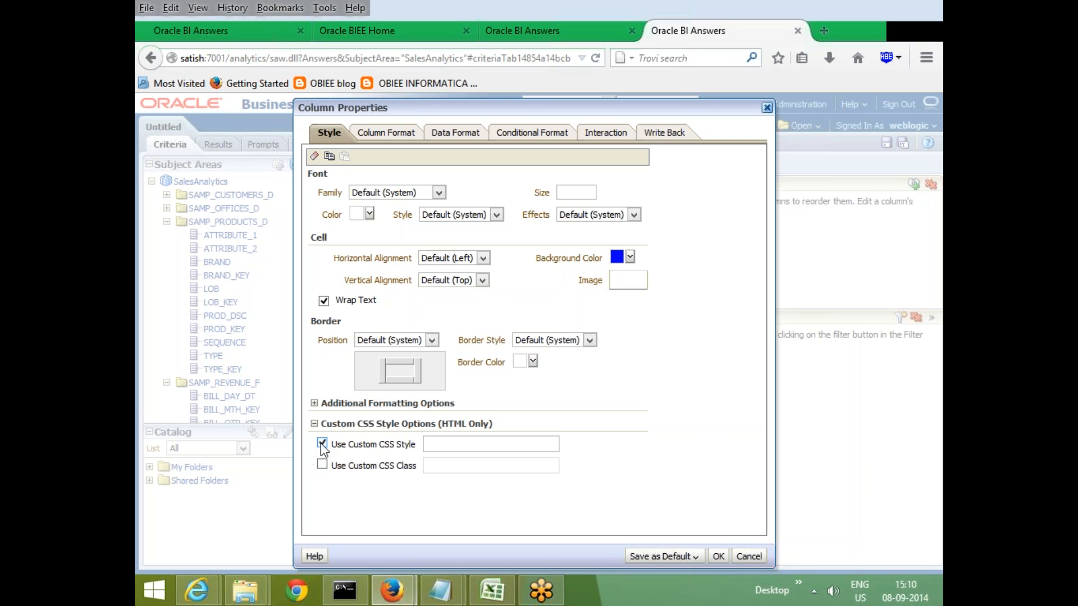
pyautogui.click(444, 445)
pyautogui.click(767, 107)
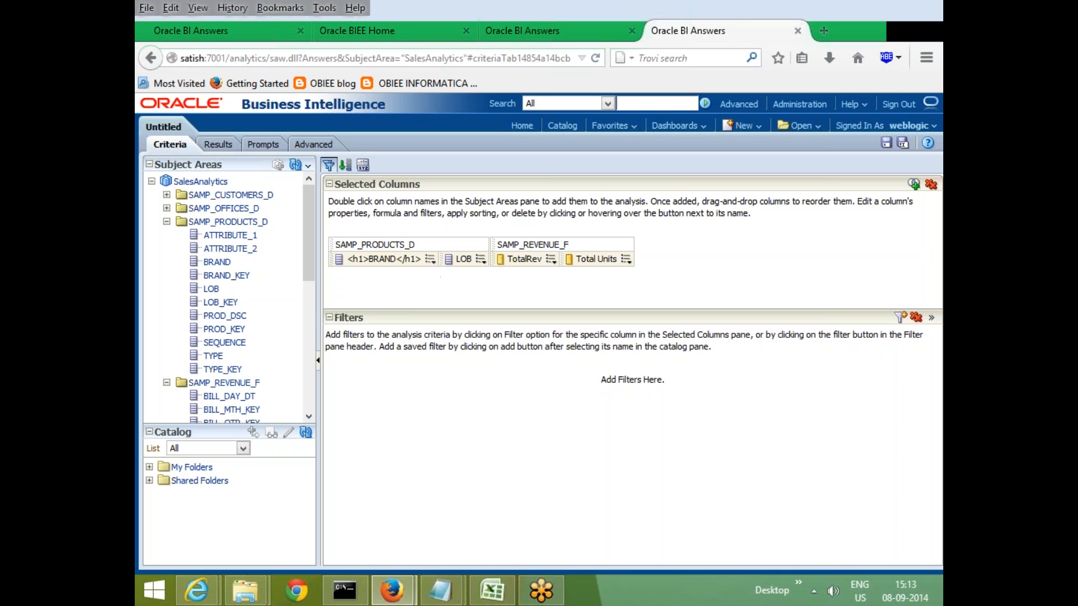
# Override the default data format of the BRAND column, treating its text as Plain text, and apply the properties
pyautogui.click(432, 259)
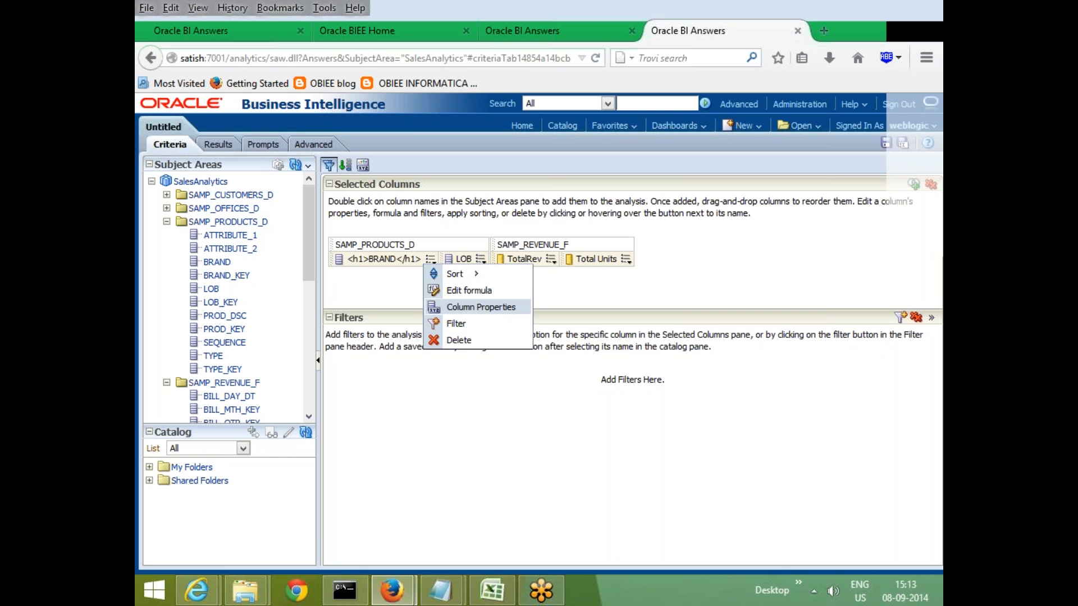
pyautogui.click(480, 307)
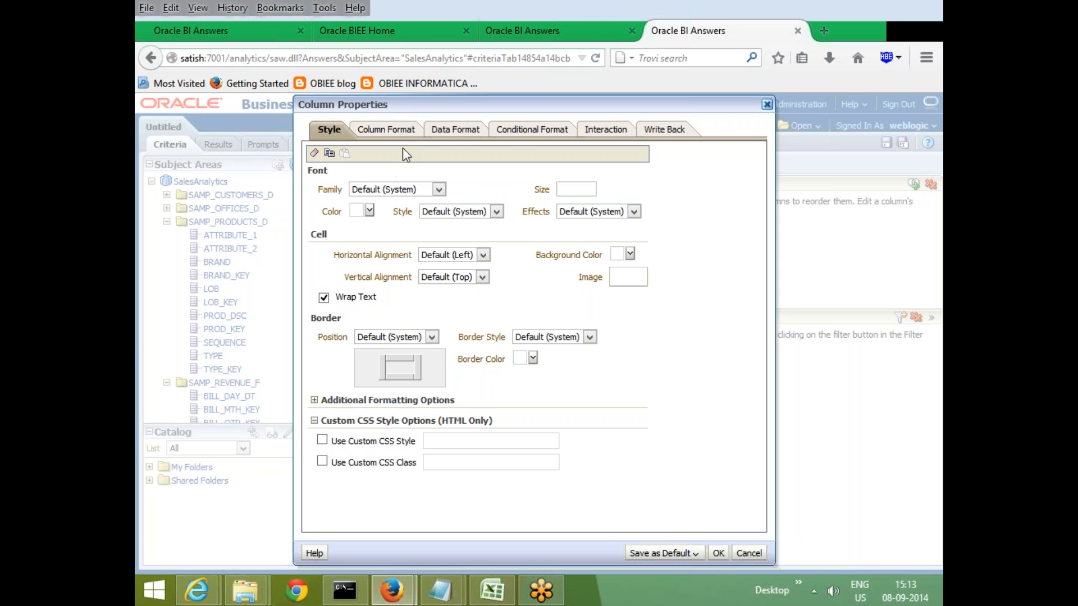
pyautogui.click(382, 131)
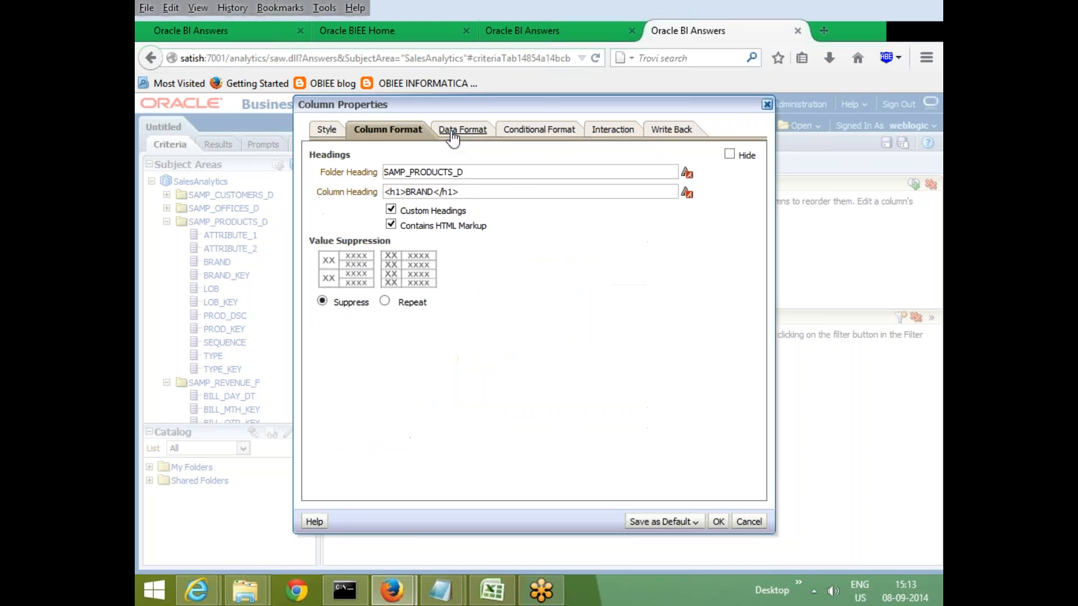
pyautogui.click(454, 130)
pyautogui.click(315, 155)
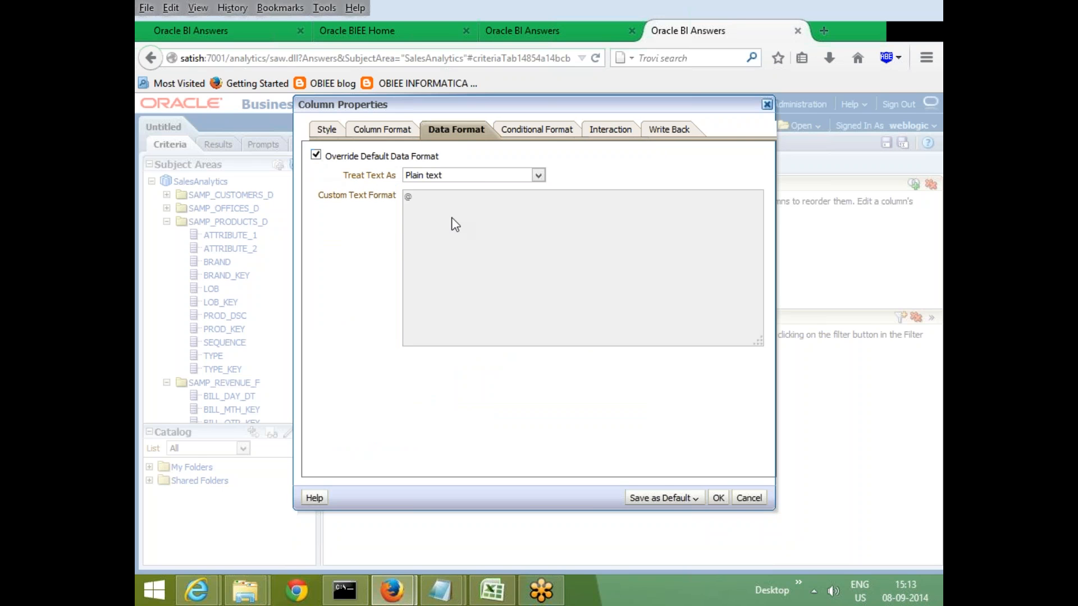
pyautogui.click(482, 176)
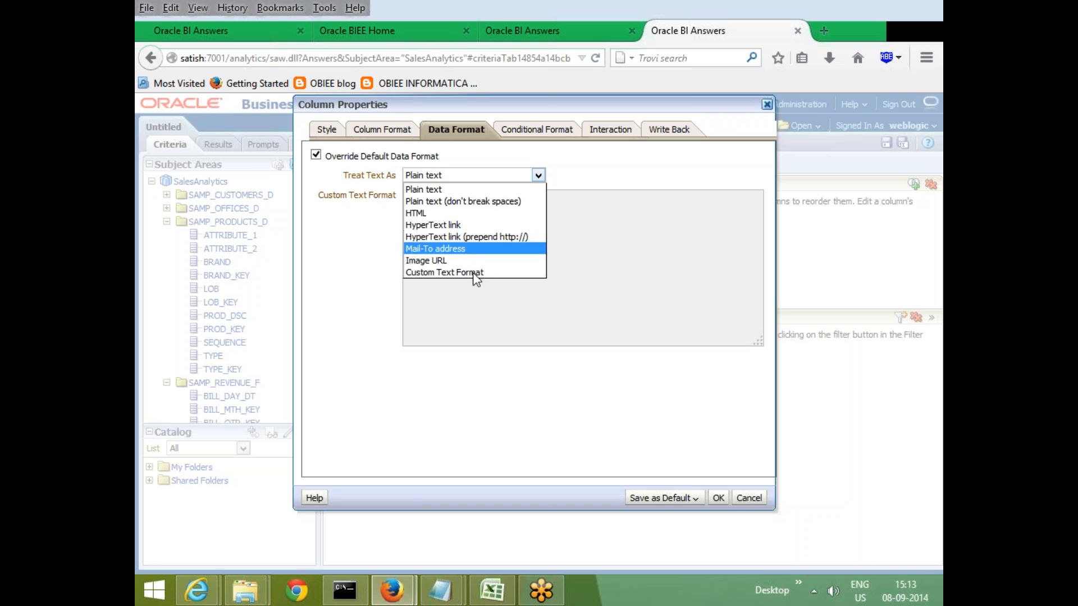
pyautogui.click(604, 261)
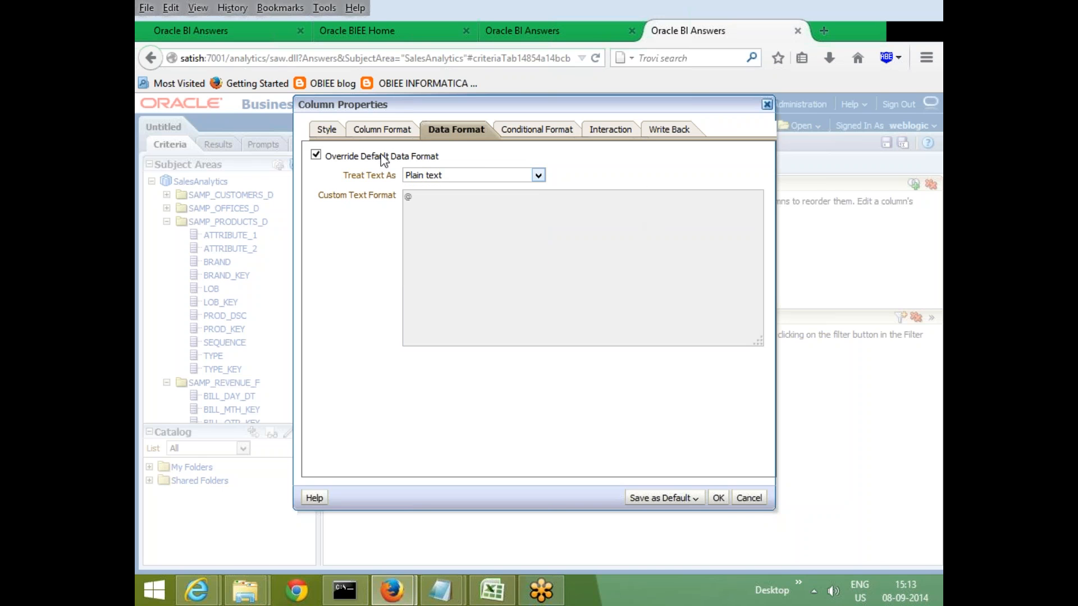
pyautogui.click(718, 499)
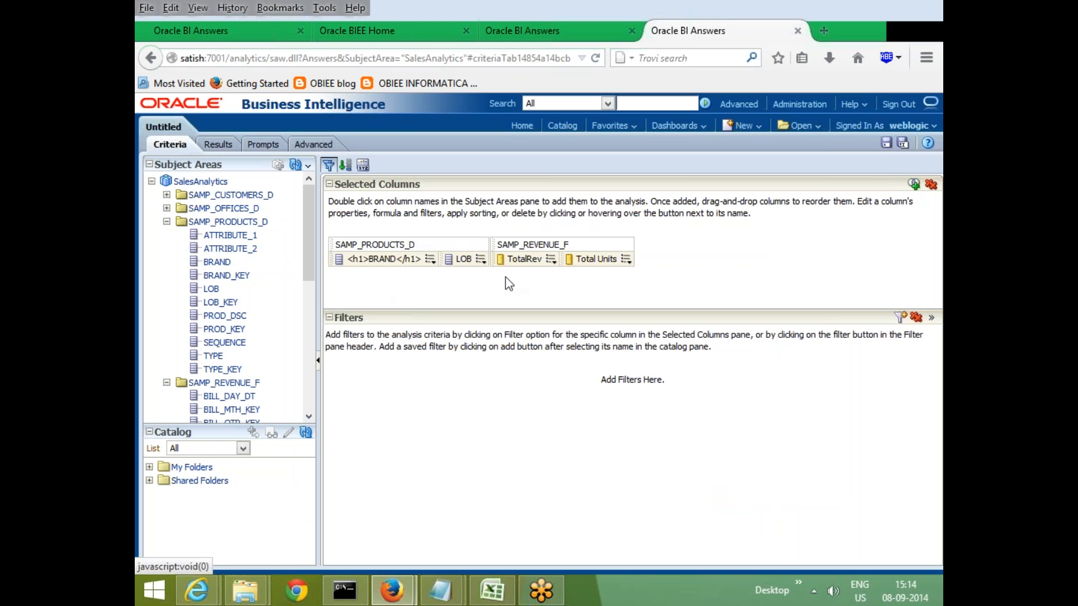
# Add another BRAND column to the analysis and replace its formula with the opening link text '<a href="bigdatascience.in"
pyautogui.doubleClick(220, 261)
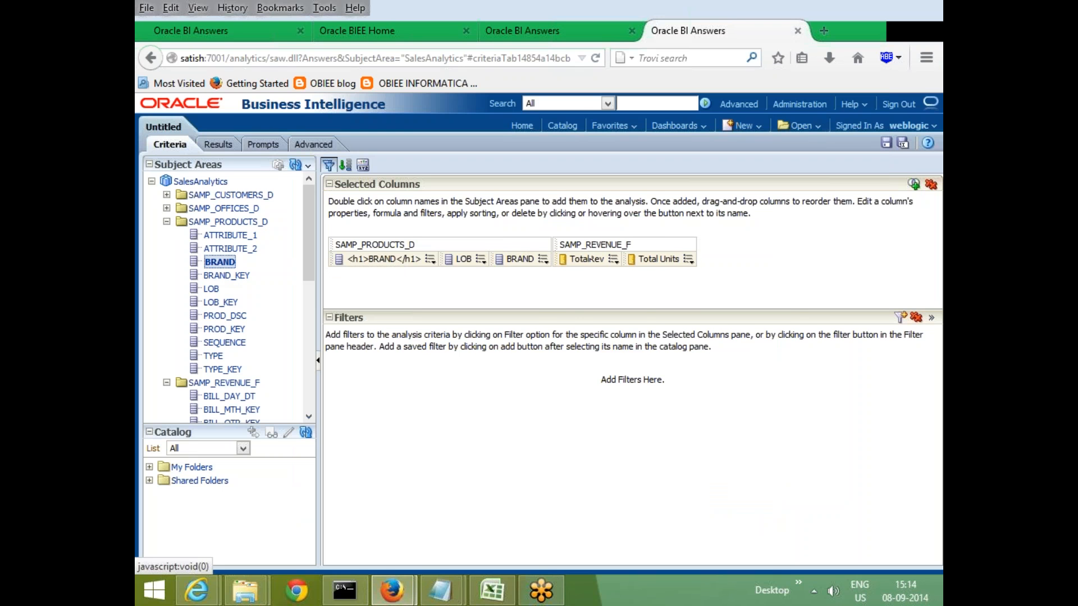
pyautogui.click(543, 259)
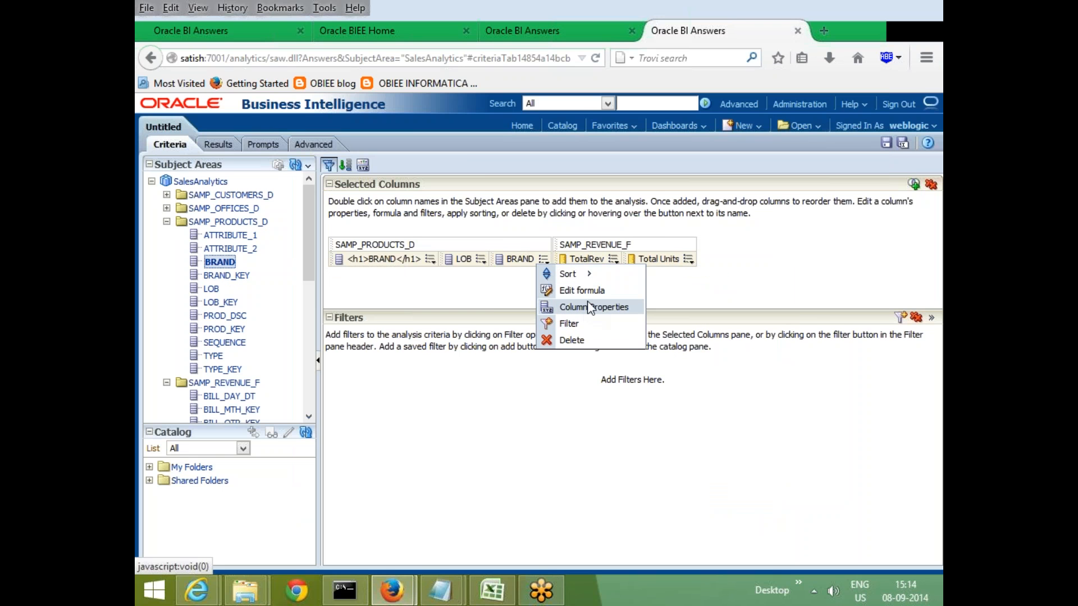
pyautogui.click(581, 290)
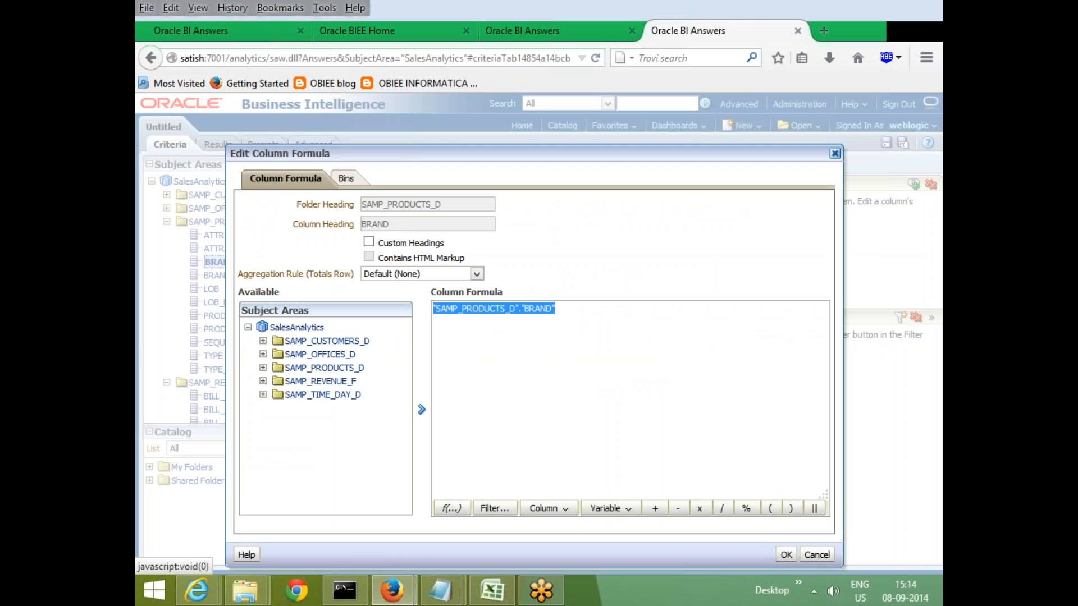
pyautogui.write("'")
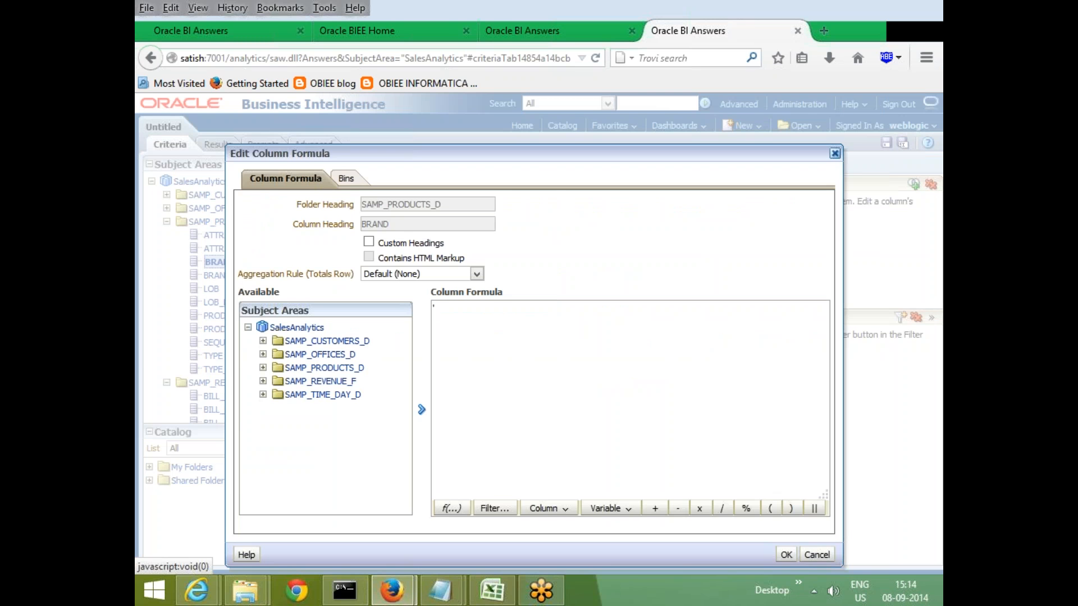
pyautogui.write('<')
pyautogui.write('a ')
pyautogui.write('herf')
pyautogui.press('BackSpace')
pyautogui.press('BackSpace')
pyautogui.press('BackSpace')
pyautogui.write('ref="bigdatasciemce')
pyautogui.press('BackSpace')
pyautogui.press('BackSpace')
pyautogui.press('BackSpace')
pyautogui.press('BackSpace')
pyautogui.write('ence.in"')
# Complete the column formula as '<a href="bigdatascience.in">click here </a>', apply it and display the results
pyautogui.press('Left')
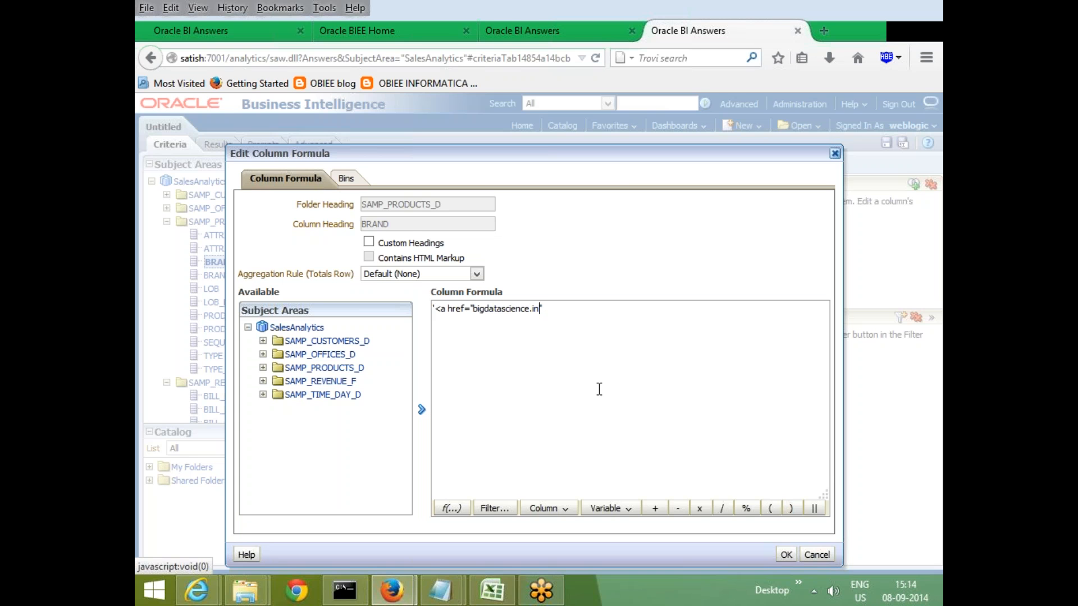
pyautogui.press('Left')
pyautogui.press('Left')
pyautogui.press('Left')
pyautogui.press('Left')
pyautogui.press('Left')
pyautogui.press('Left')
pyautogui.press('Left')
pyautogui.press('Left')
pyautogui.press('Left')
pyautogui.press('Left')
pyautogui.press('Left')
pyautogui.press('Left')
pyautogui.press('Left')
pyautogui.press('Left')
pyautogui.press('Left')
pyautogui.press('Left')
pyautogui.press('Left')
pyautogui.press('Right')
pyautogui.press('Right')
pyautogui.press('Right')
pyautogui.press('Right')
pyautogui.press('Right')
pyautogui.press('Right')
pyautogui.press('Right')
pyautogui.press('Right')
pyautogui.press('Right')
pyautogui.press('Right')
pyautogui.press('Right')
pyautogui.press('Right')
pyautogui.press('Right')
pyautogui.press('Right')
pyautogui.press('Right')
pyautogui.press('Right')
pyautogui.press('Right')
pyautogui.press('Right')
pyautogui.write('>click here </')
pyautogui.write(">'")
pyautogui.hotkey('ctrl', 'a')
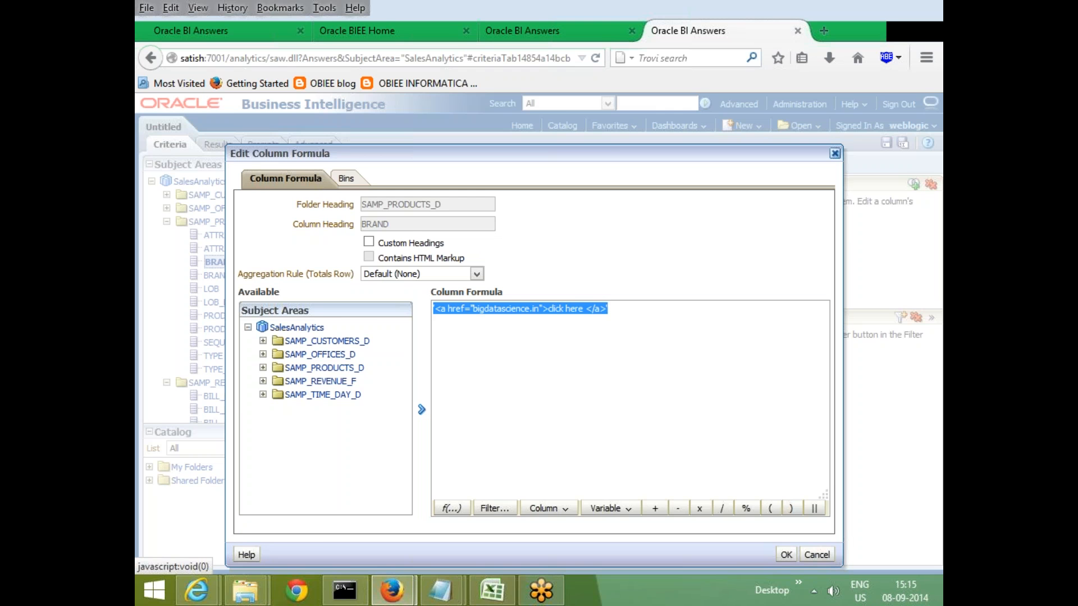
pyautogui.click(787, 555)
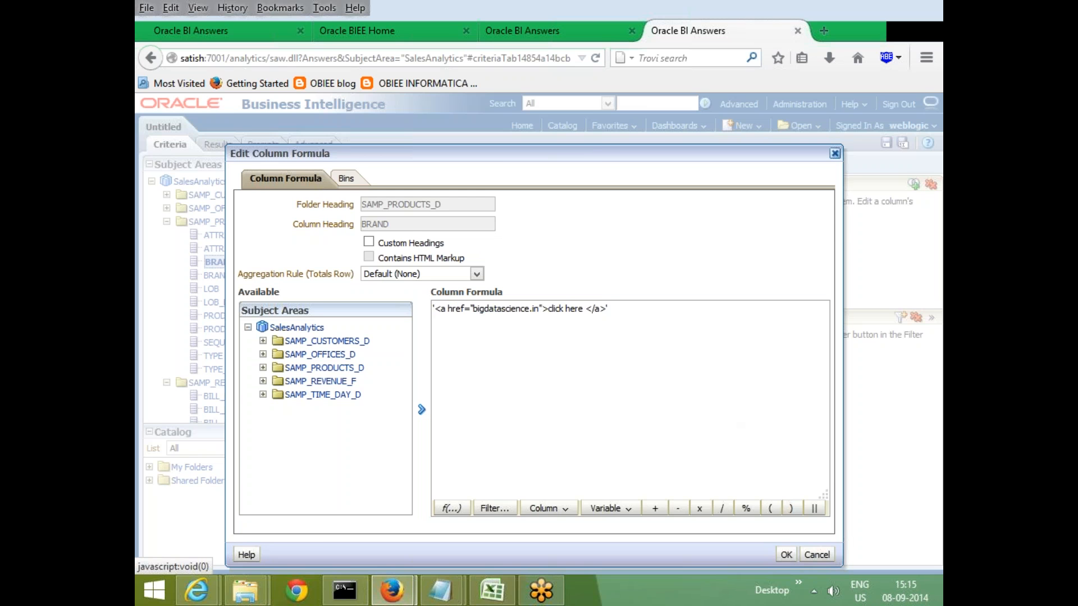
pyautogui.click(203, 147)
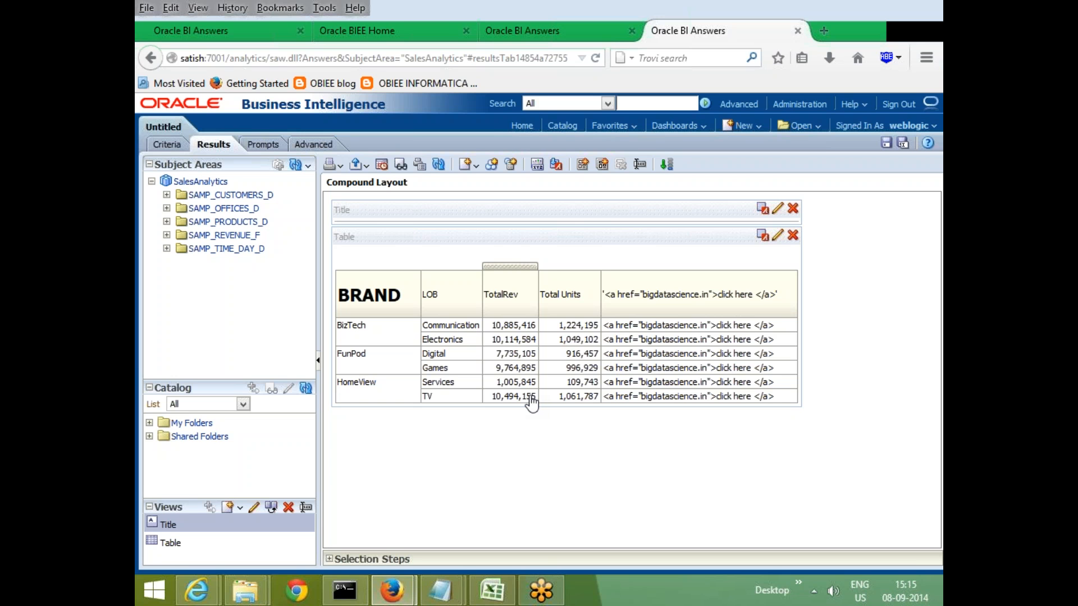
# Override the link column's default data format so that its text is treated as HTML, and apply the properties
pyautogui.click(166, 145)
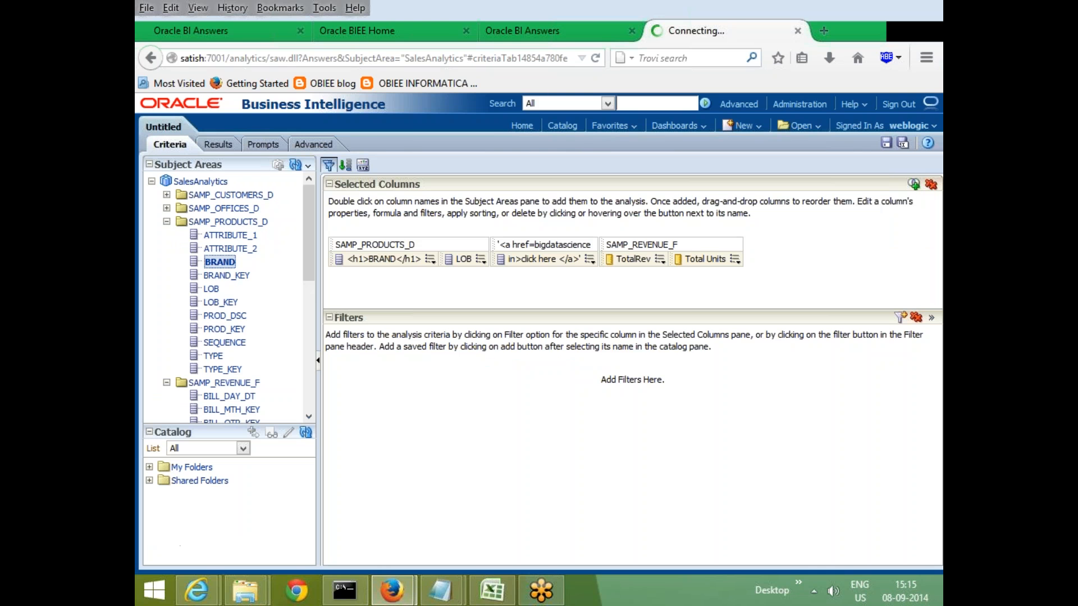
pyautogui.click(589, 259)
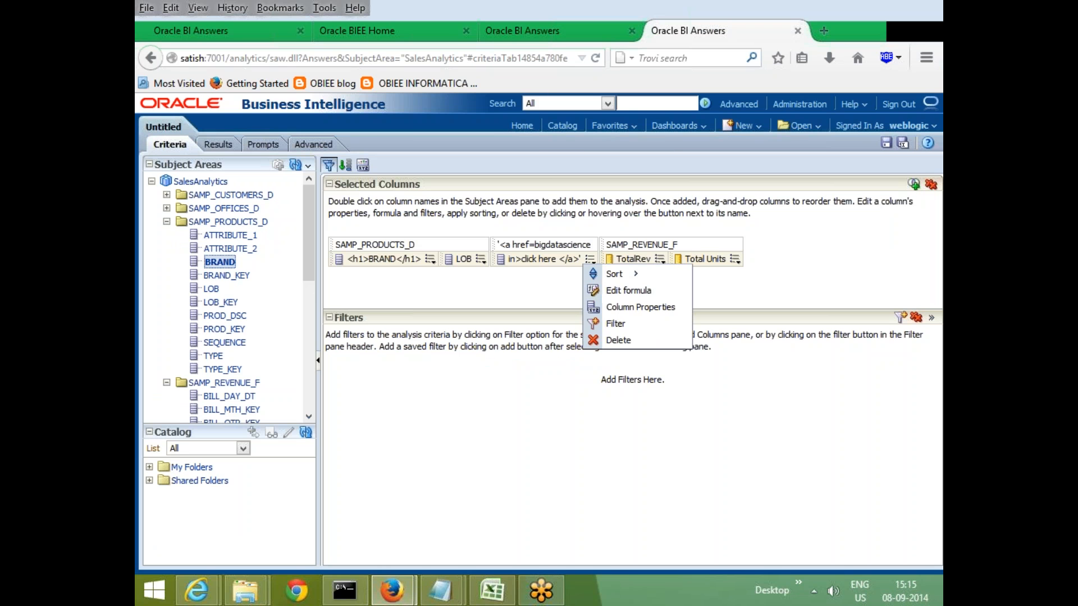
pyautogui.click(638, 290)
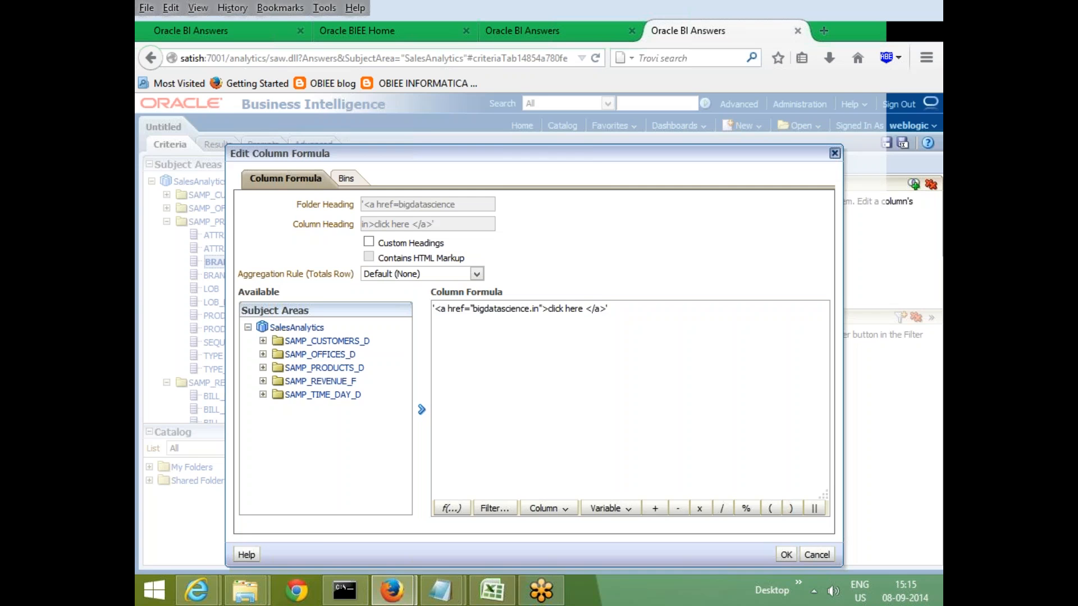
pyautogui.press('Escape')
pyautogui.click(590, 259)
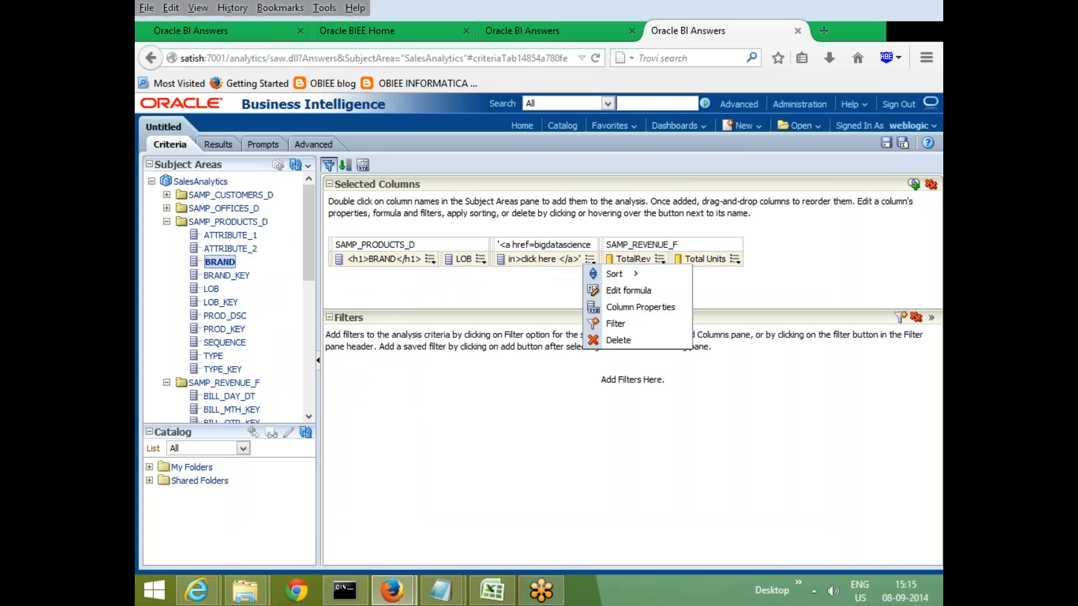
pyautogui.click(630, 309)
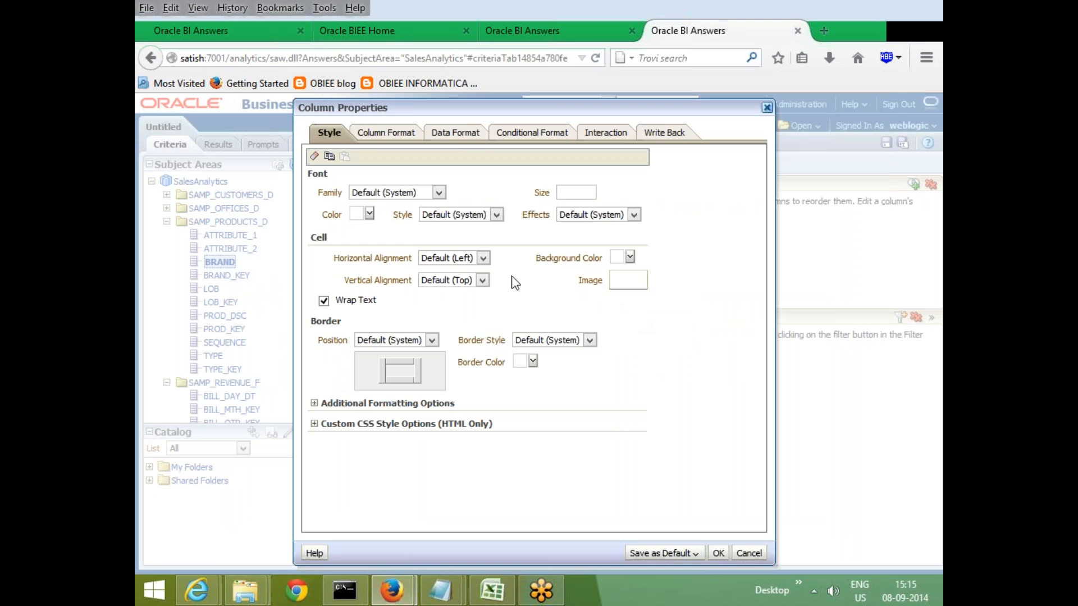
pyautogui.click(461, 134)
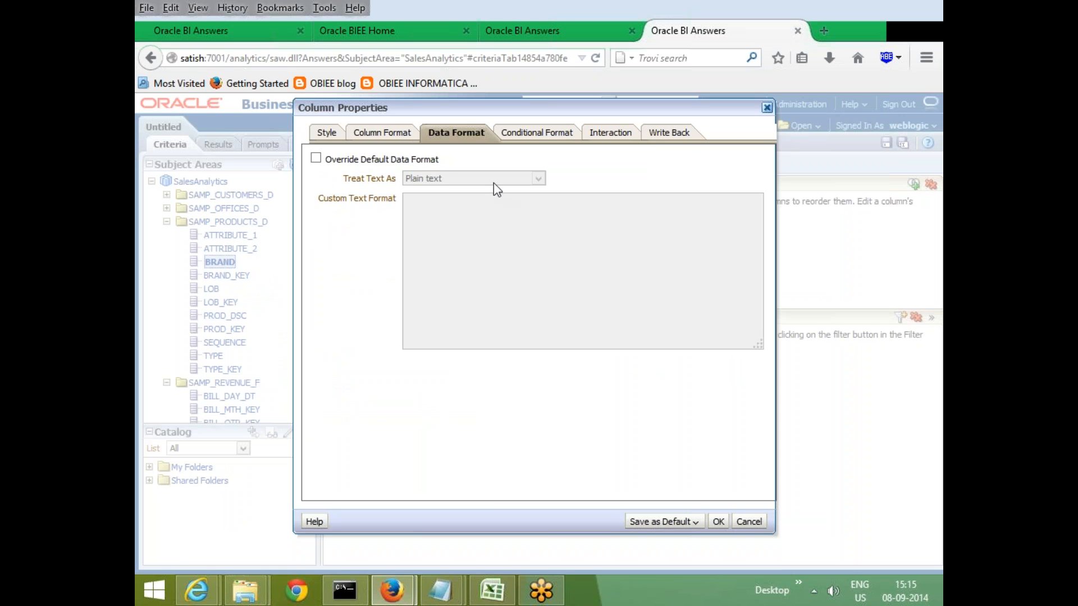
pyautogui.click(315, 159)
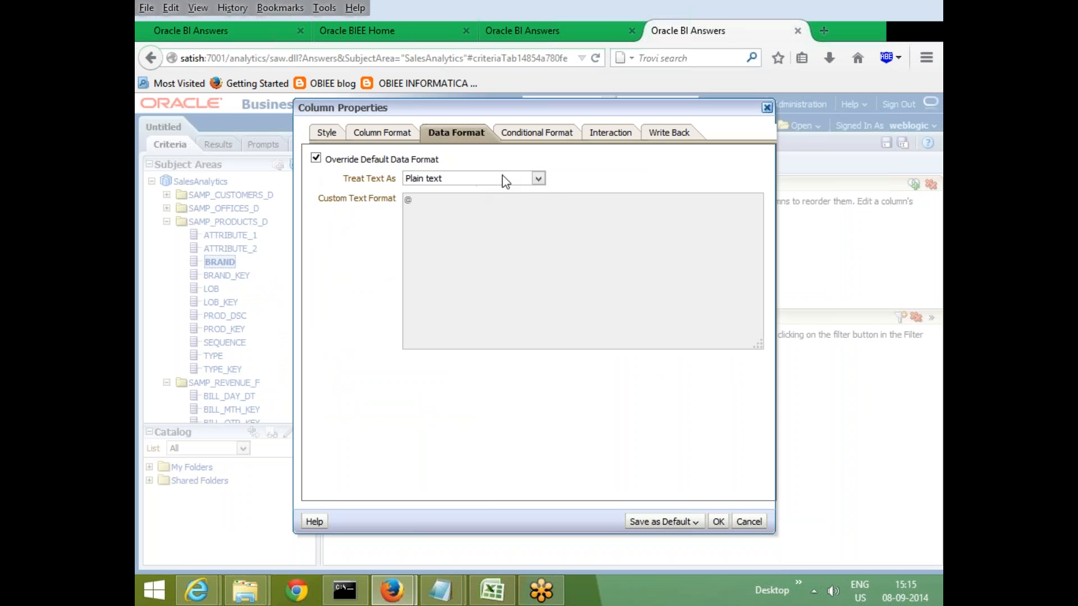
pyautogui.click(505, 179)
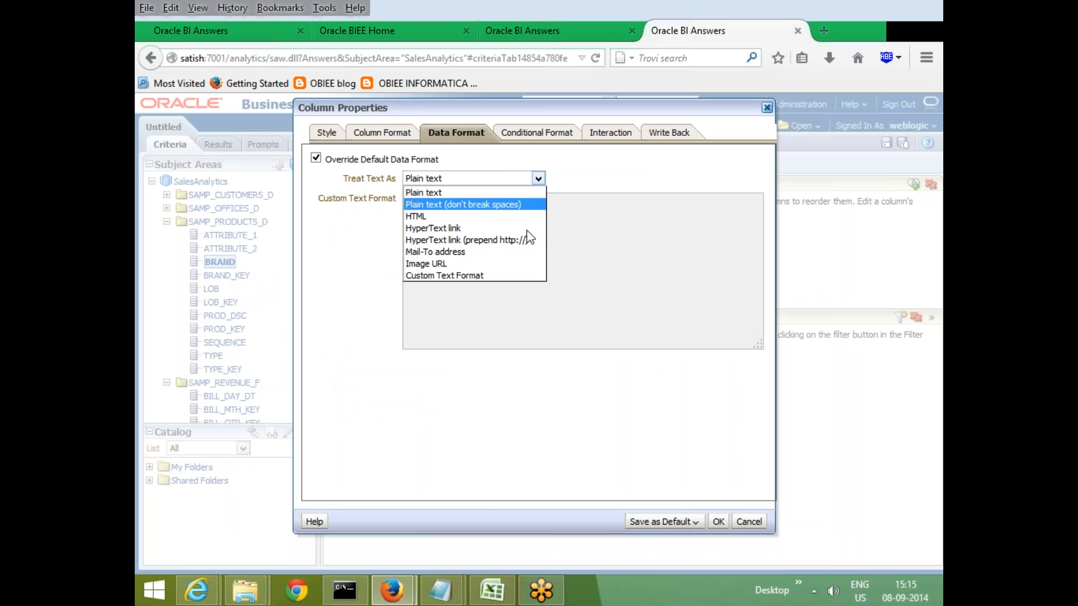
pyautogui.click(465, 218)
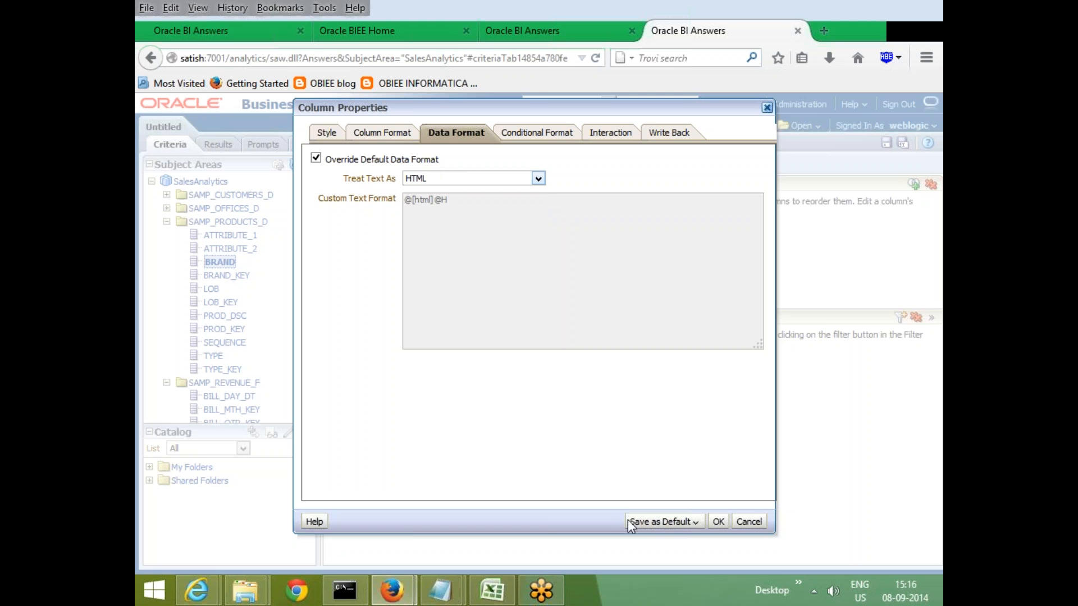
pyautogui.click(718, 521)
# Display the results, follow a link in the click here column and close that browser tab
pyautogui.click(214, 145)
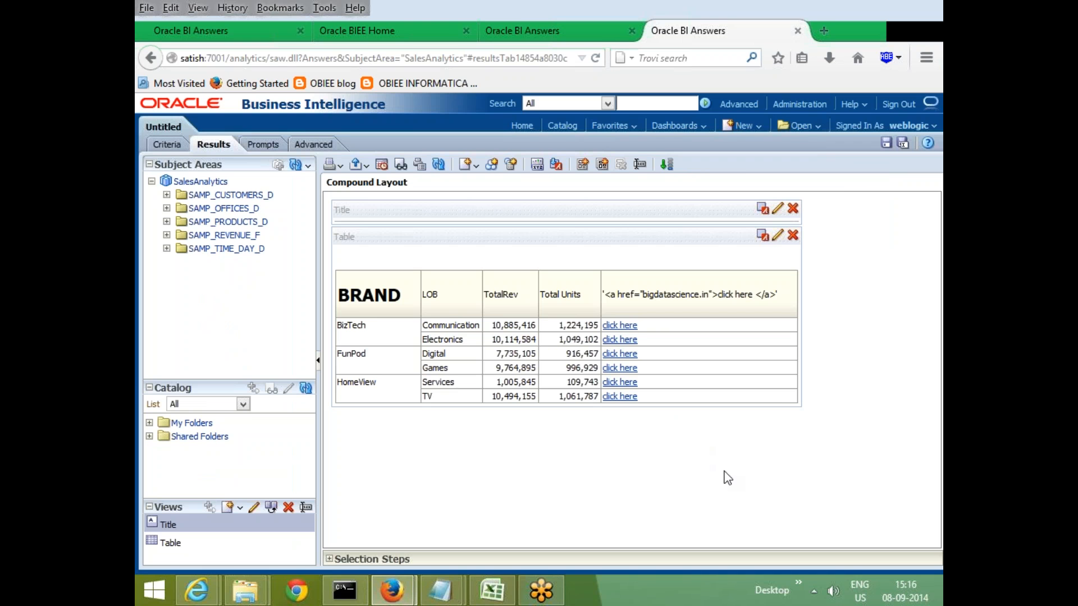
pyautogui.click(649, 330)
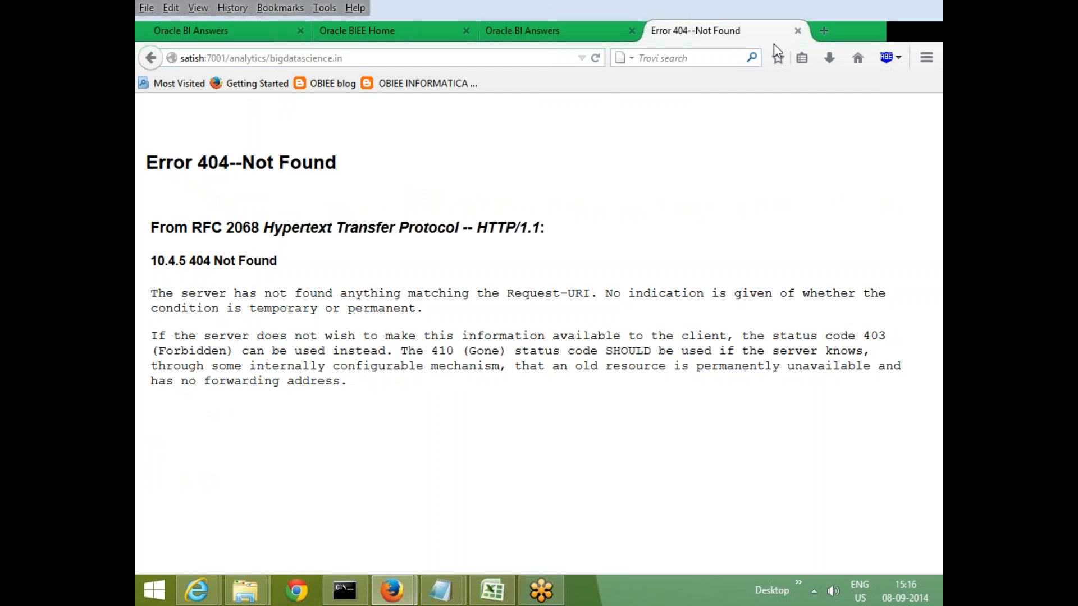
pyautogui.click(797, 31)
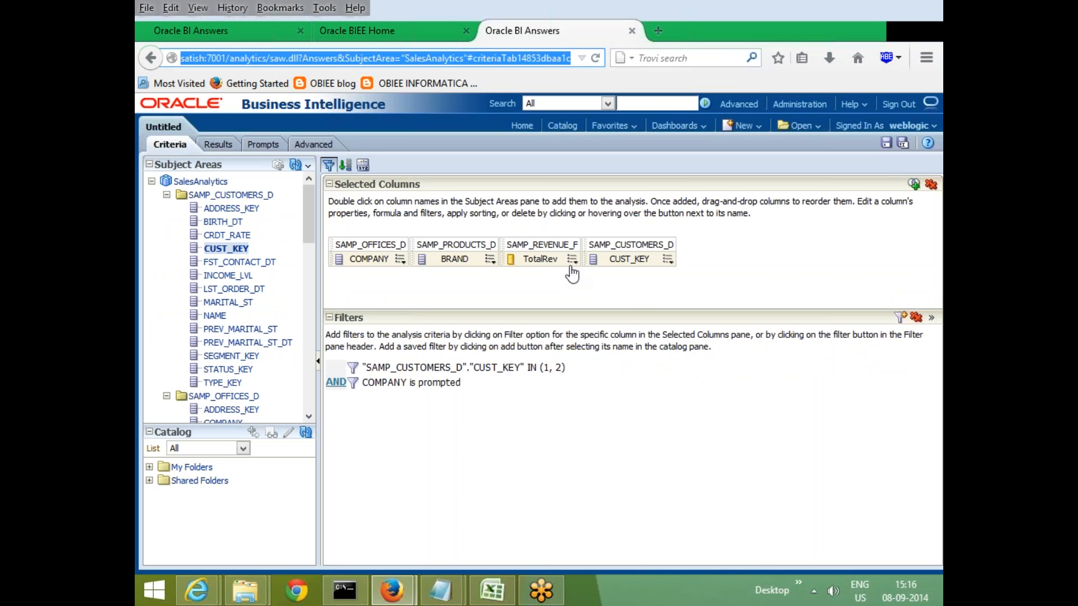
# Look through the remaining browser tabs and close the one holding SampleReport1
pyautogui.click(356, 34)
pyautogui.click(518, 35)
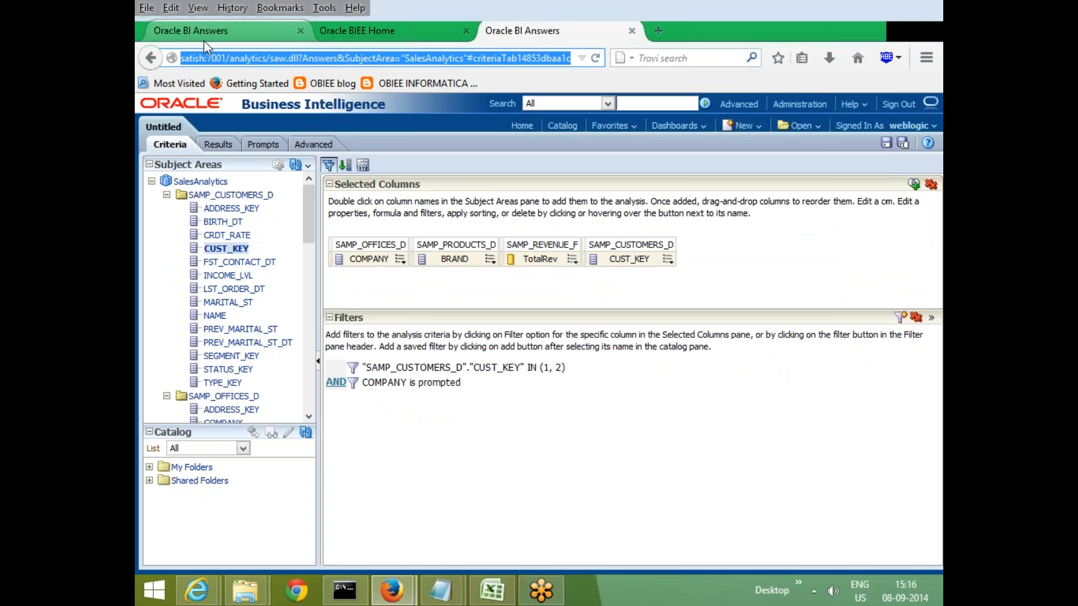
pyautogui.click(203, 38)
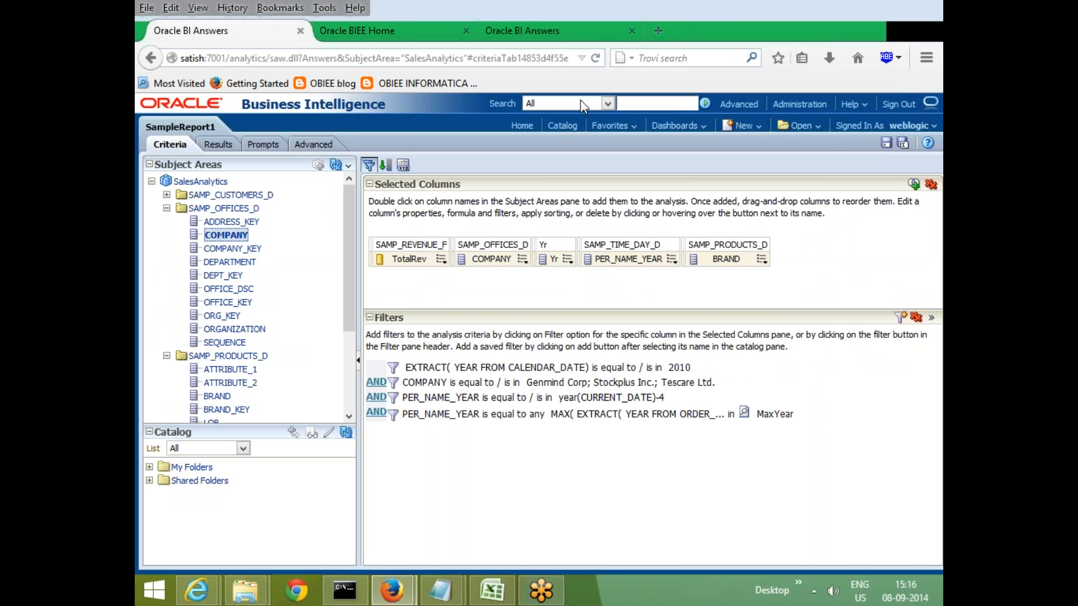
pyautogui.click(300, 30)
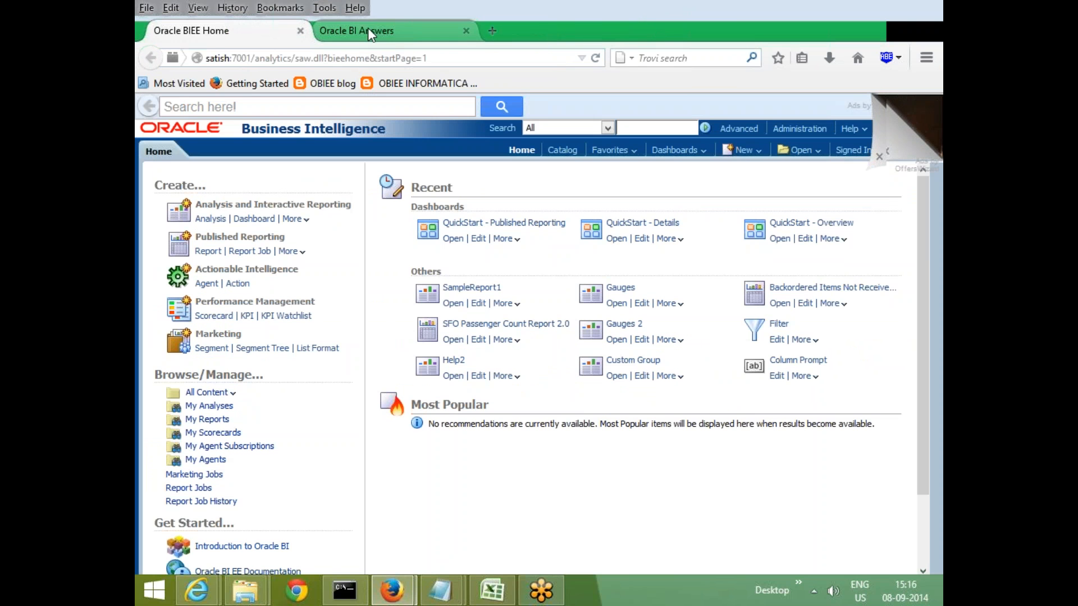
# Switch to the untitled analysis with the CUST_KEY column and remove its COMPANY and CUST_KEY filters
pyautogui.click(368, 28)
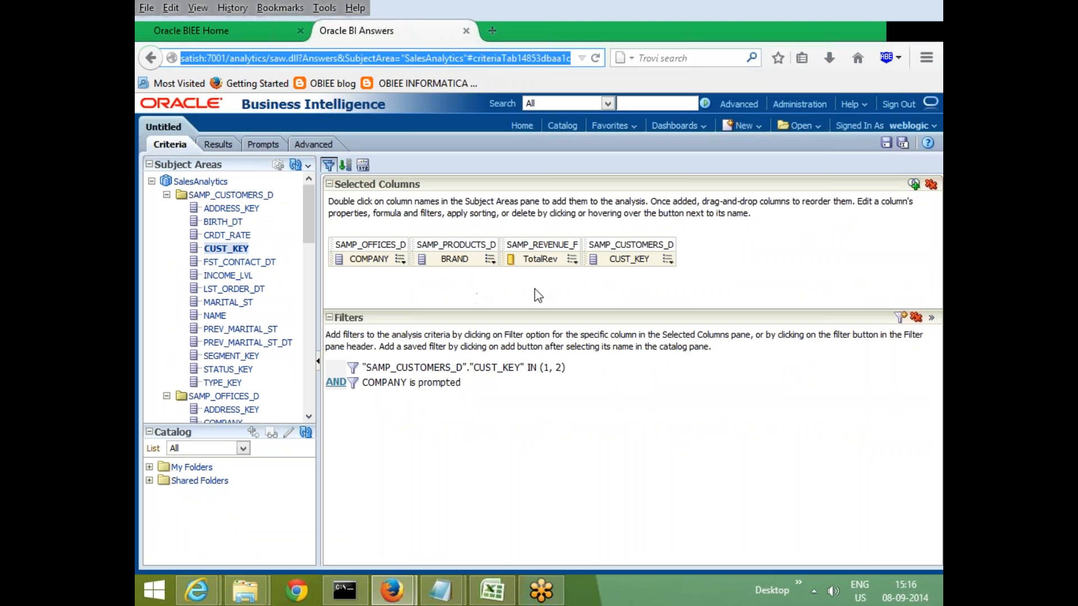
pyautogui.click(637, 384)
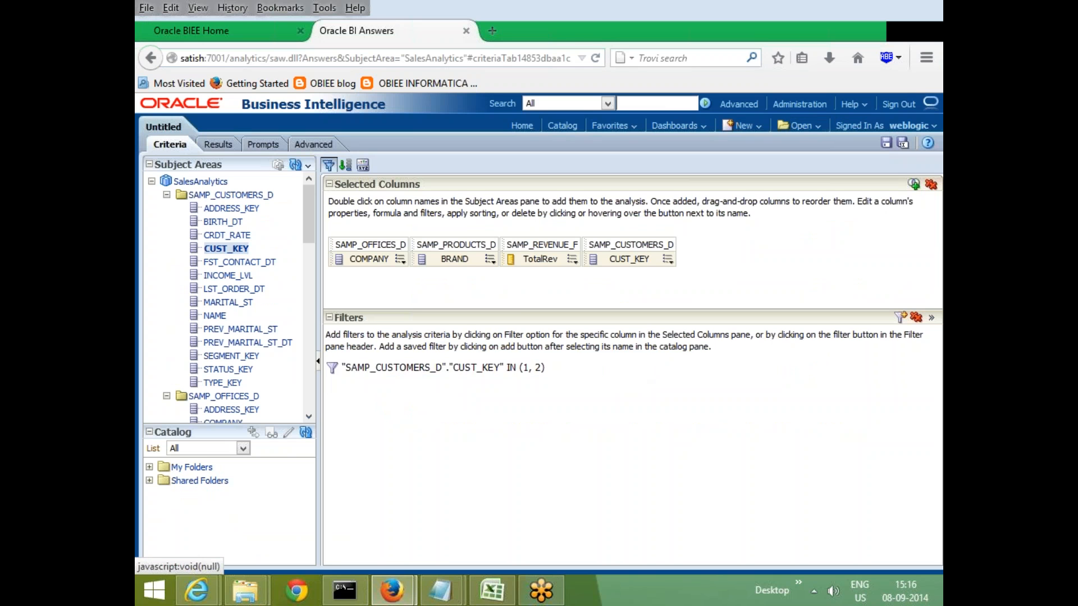
pyautogui.click(612, 369)
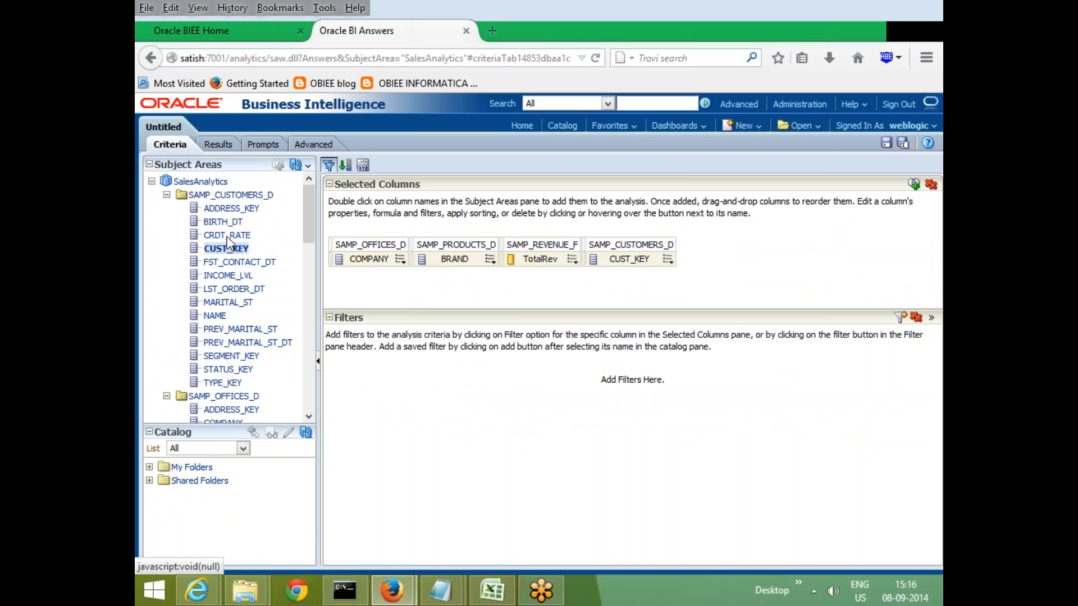
# Try adding a second CUST_KEY column to the analysis and delete the duplicate
pyautogui.moveTo(229, 251); pyautogui.dragTo(686, 258)
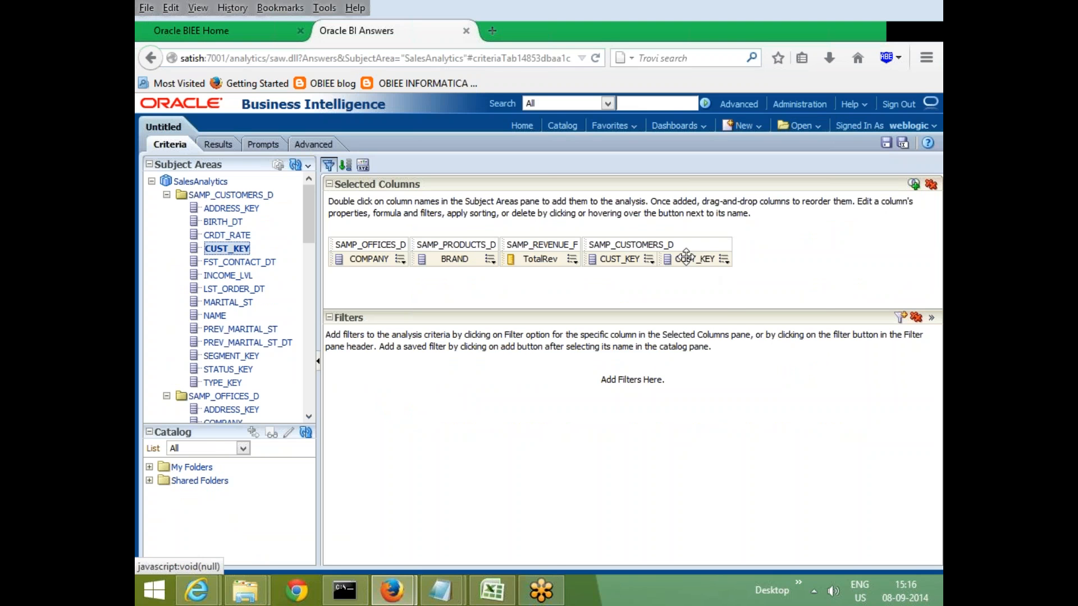
pyautogui.click(724, 259)
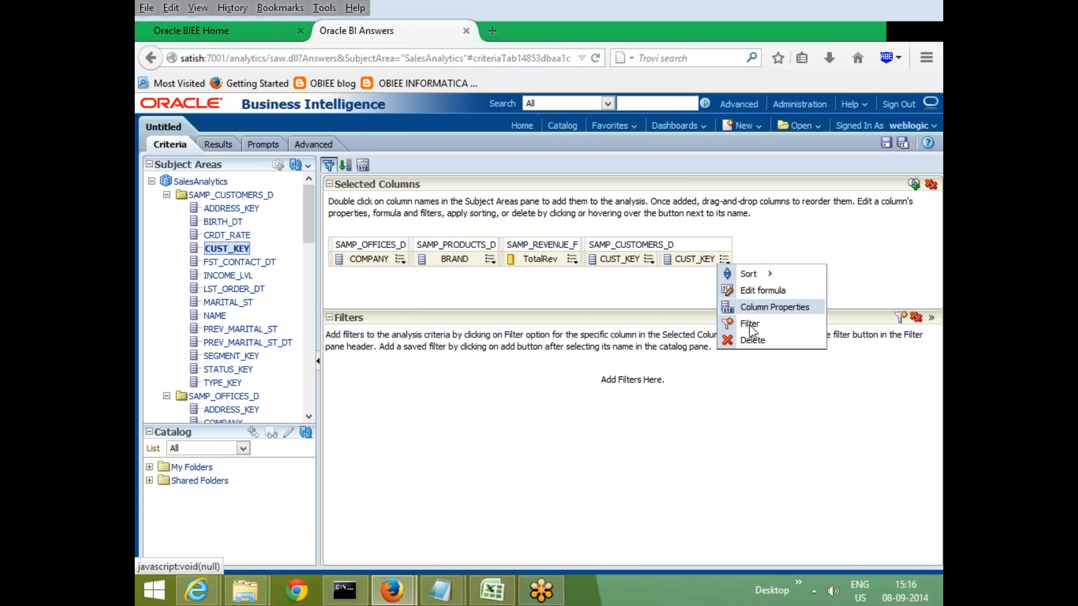
pyautogui.click(756, 342)
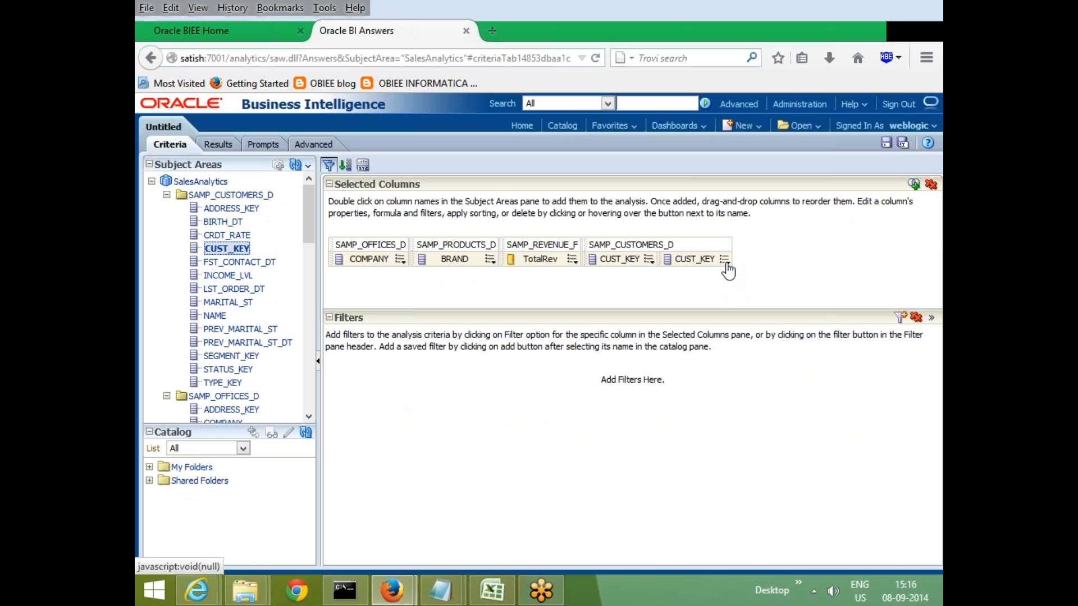
pyautogui.click(724, 259)
pyautogui.click(754, 341)
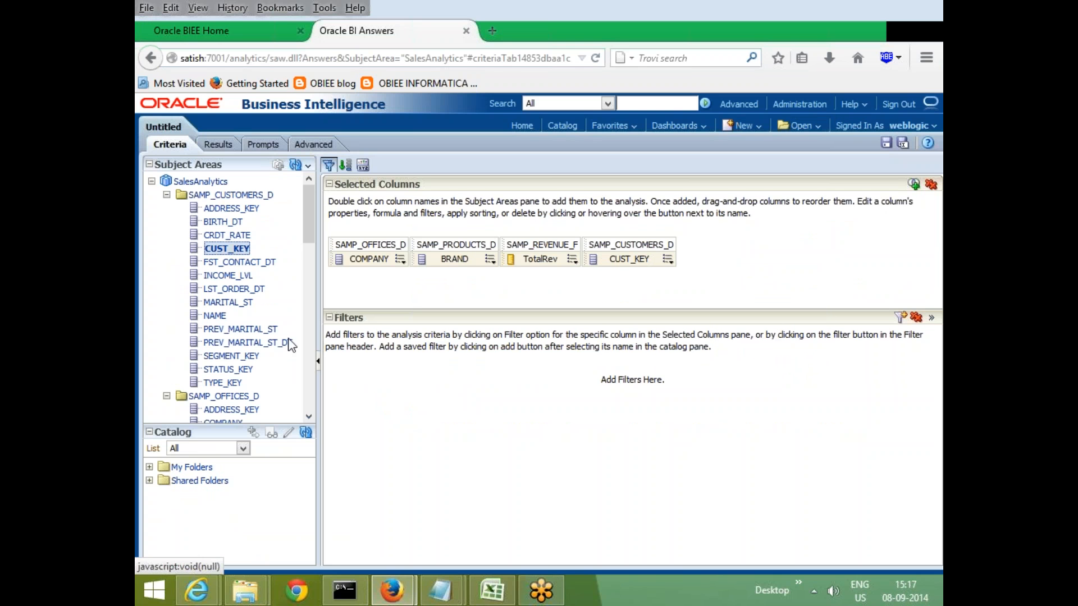
# Add the LOB column from SAMP_PRODUCTS_D to the analysis, beside BRAND and again as the last column
pyautogui.click(224, 317)
pyautogui.scroll(-3, 233, 323)
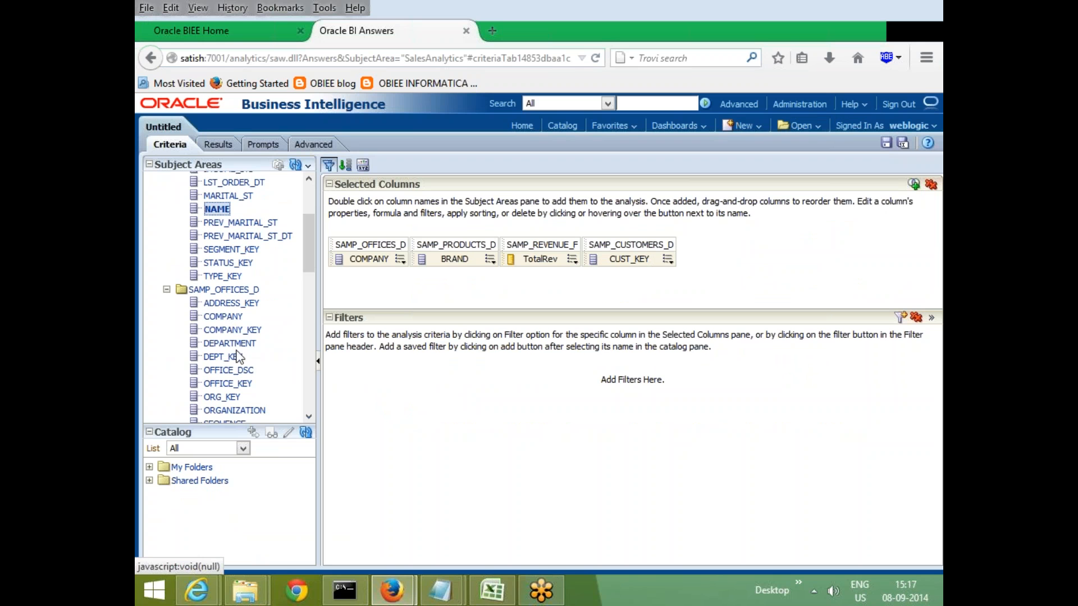
pyautogui.scroll(-3, 238, 312)
pyautogui.scroll(-3, 235, 308)
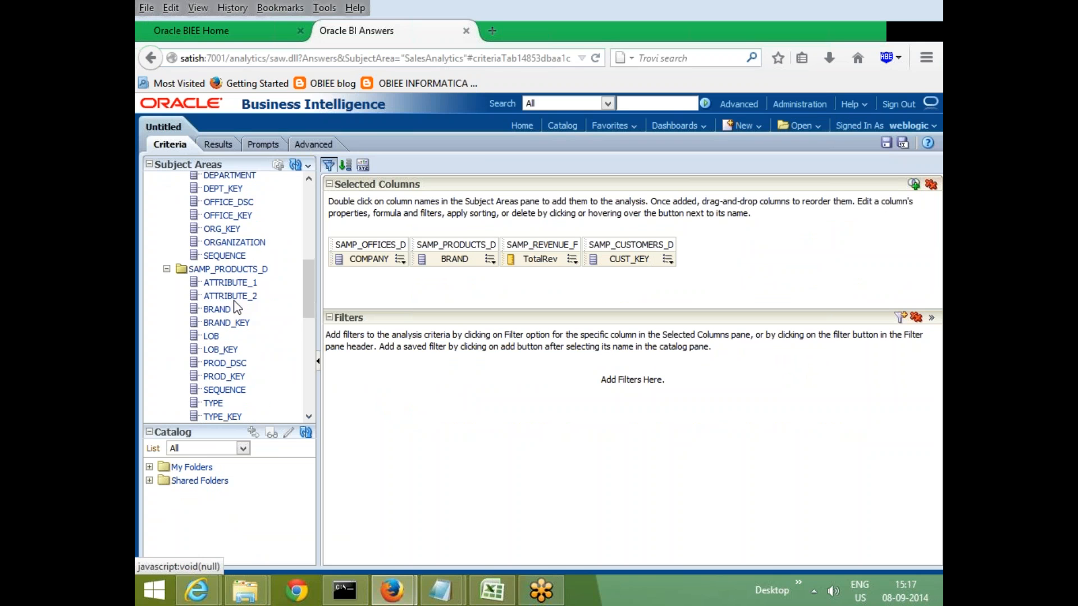
pyautogui.moveTo(211, 292); pyautogui.dragTo(525, 283)
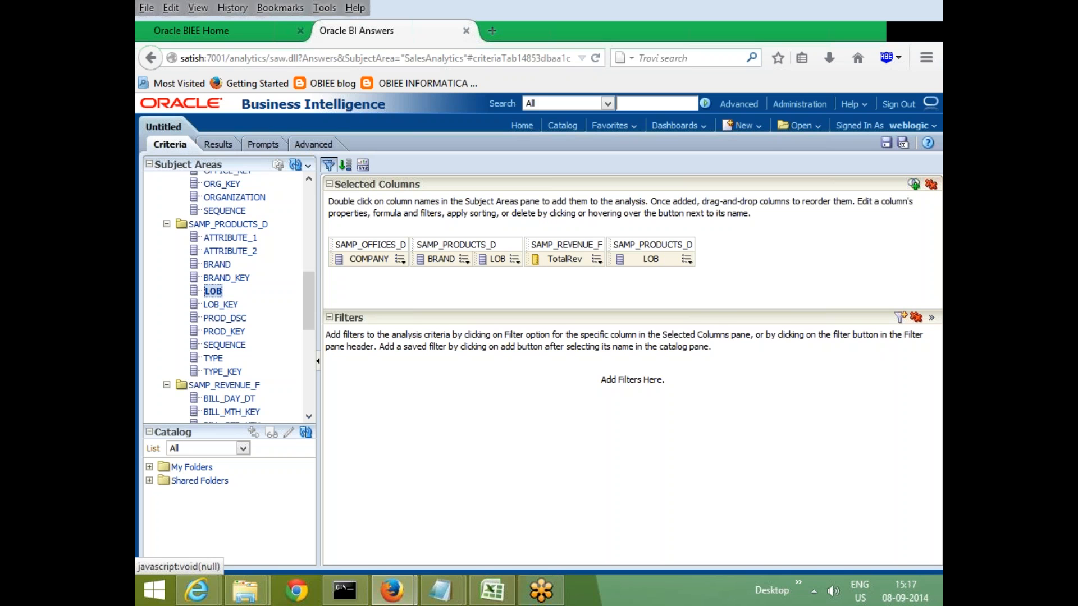
# Override the last LOB column's default data format, review its text treatment choices and conditional format settings, and apply the properties
pyautogui.click(686, 259)
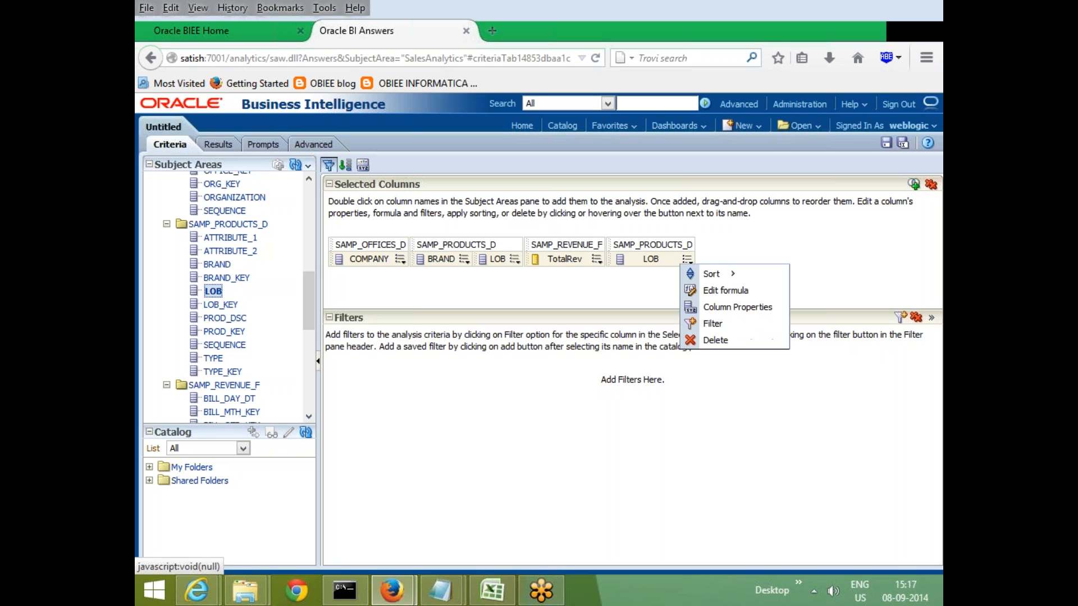
pyautogui.click(739, 307)
pyautogui.click(489, 138)
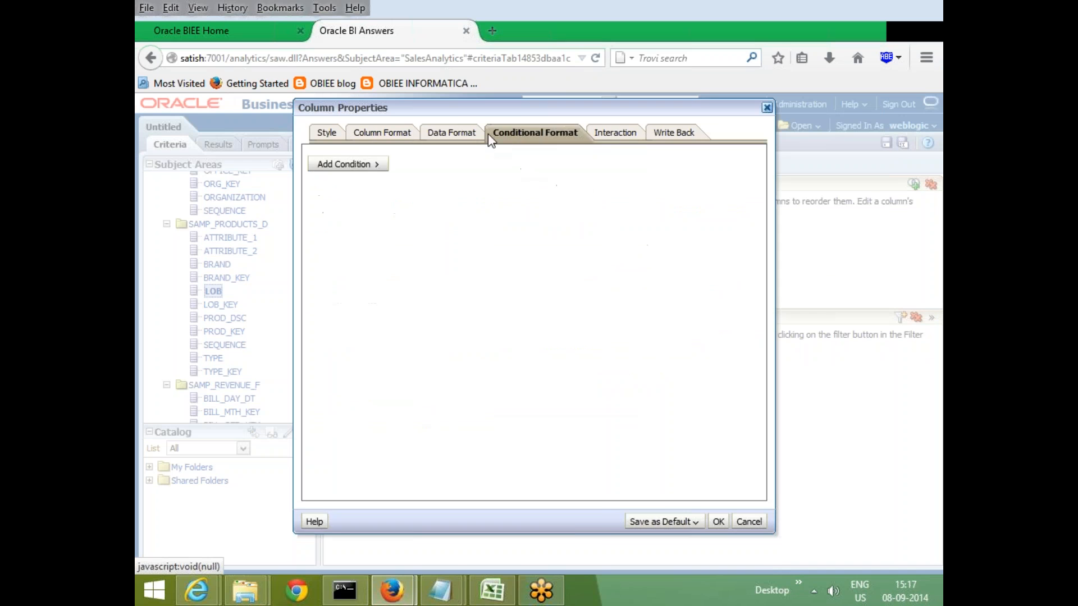
pyautogui.click(452, 134)
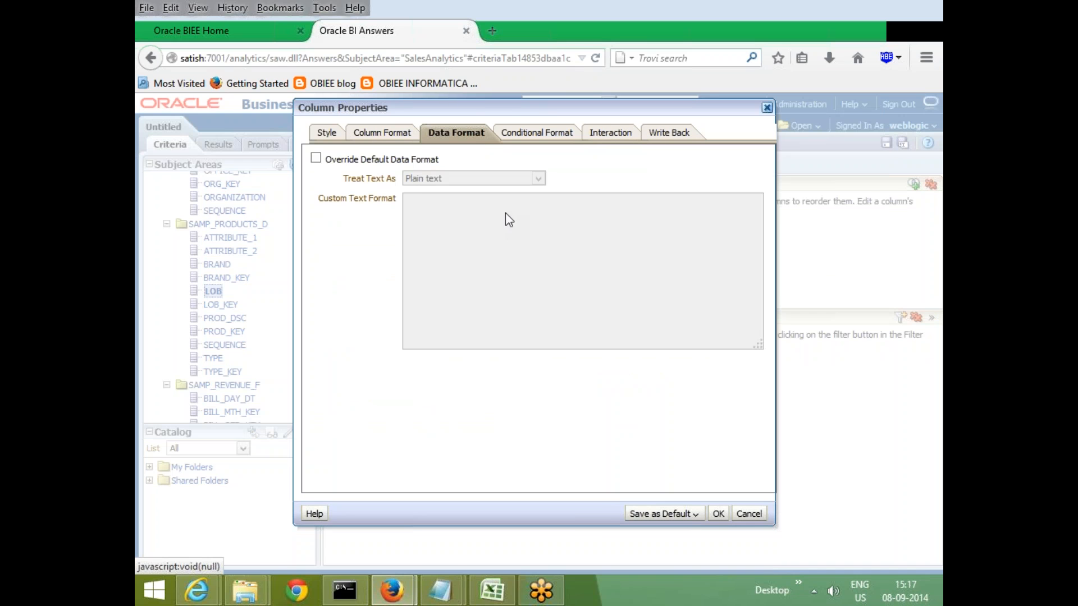
pyautogui.click(316, 158)
pyautogui.click(519, 178)
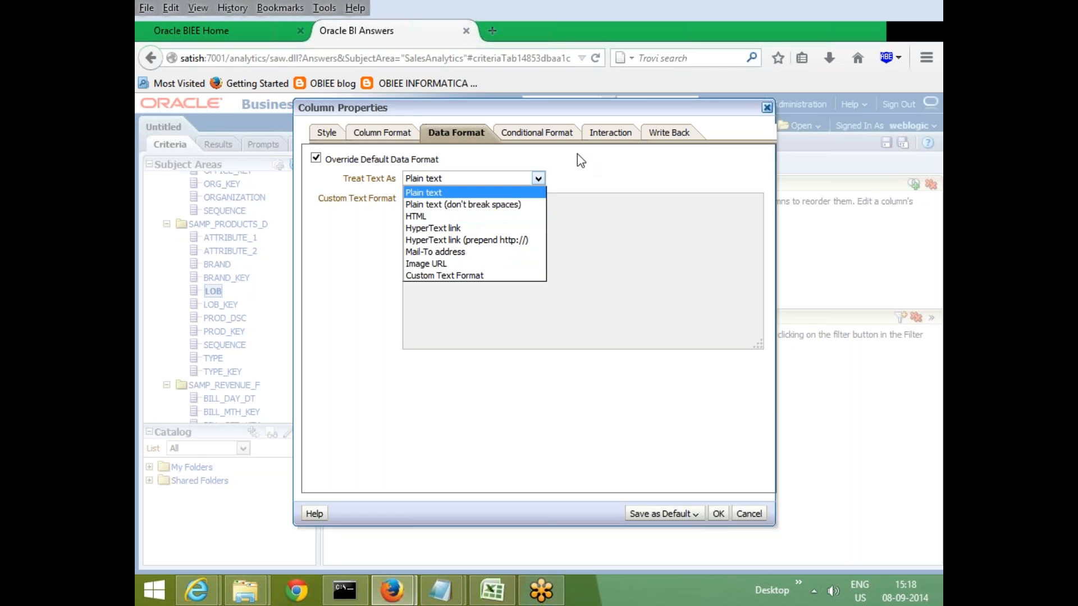
pyautogui.click(561, 172)
pyautogui.click(536, 133)
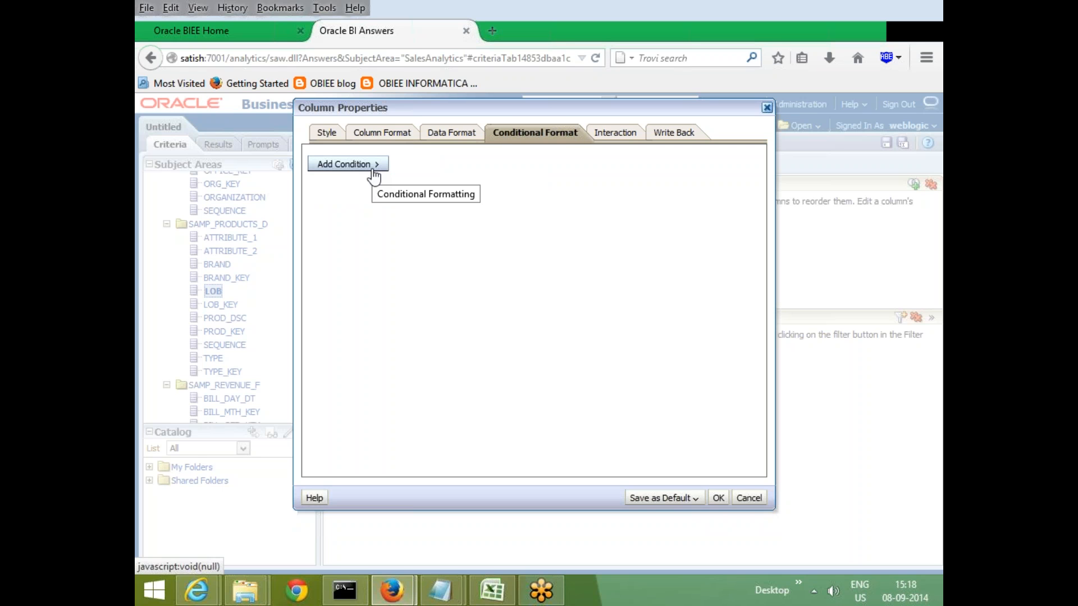
pyautogui.click(719, 498)
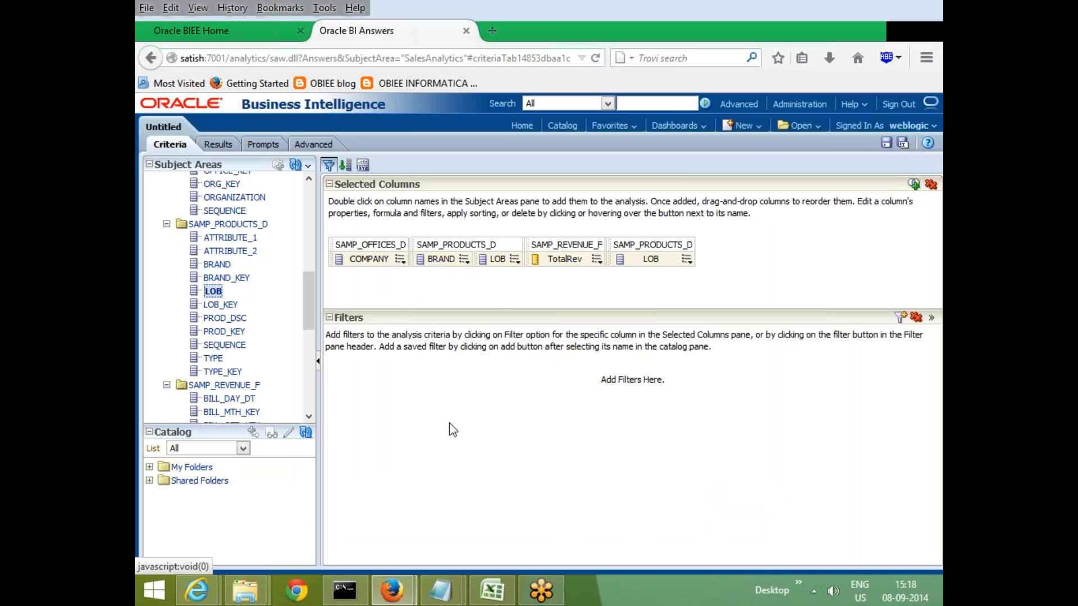
# Delete the CUST_KEY column from the analysis criteria and view the results
pyautogui.click(216, 146)
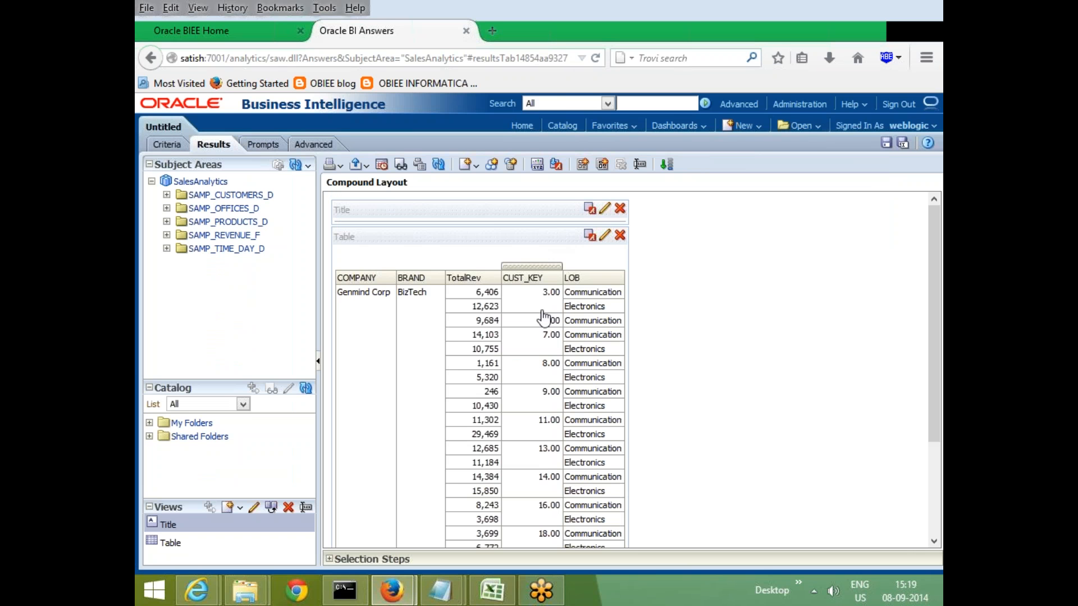
pyautogui.click(166, 148)
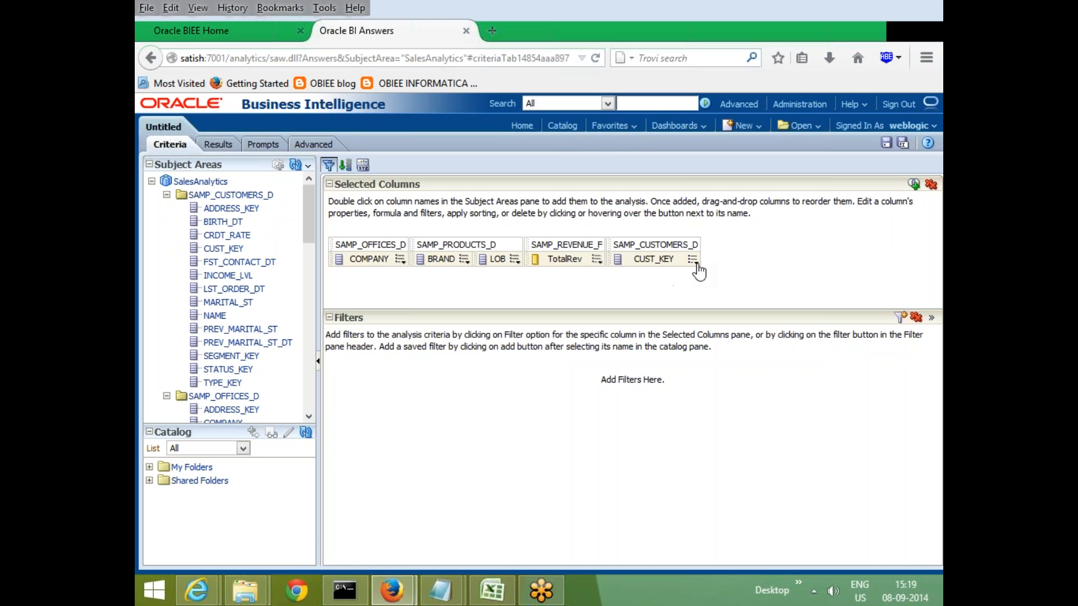
pyautogui.click(694, 261)
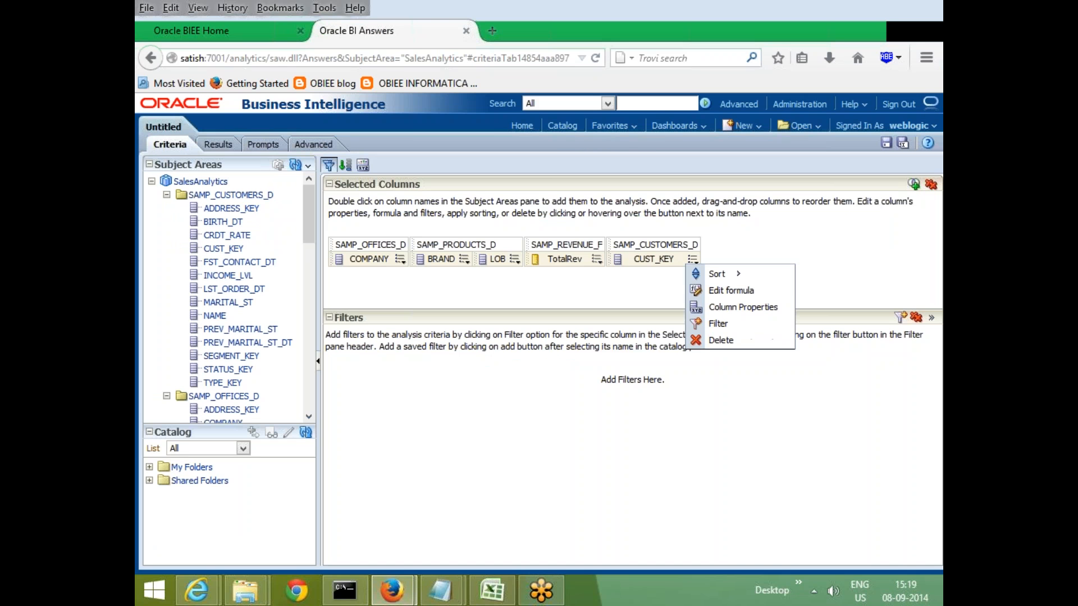
pyautogui.click(720, 340)
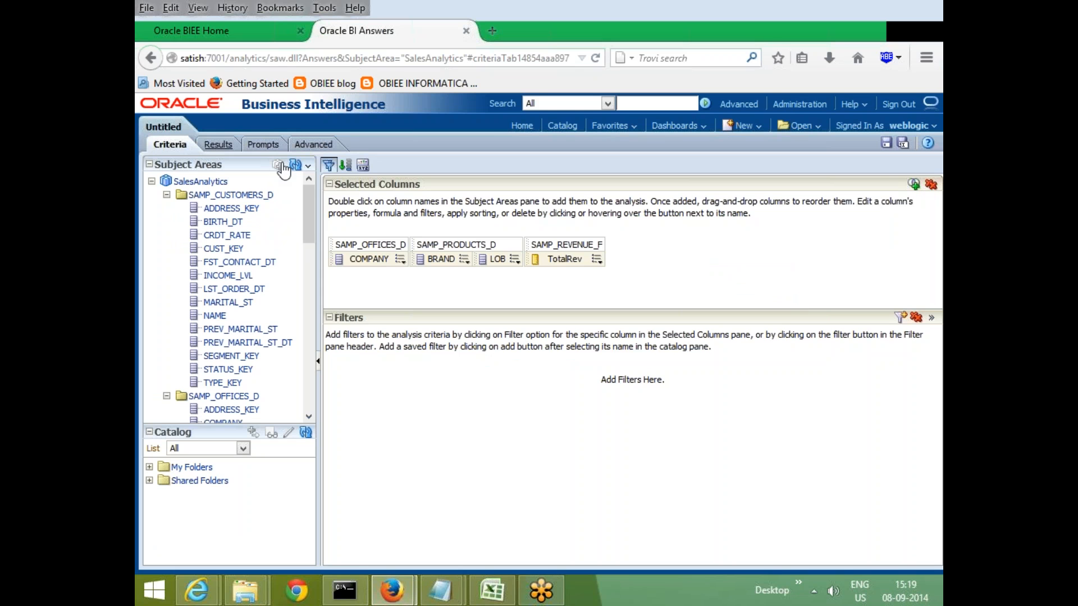
pyautogui.click(218, 145)
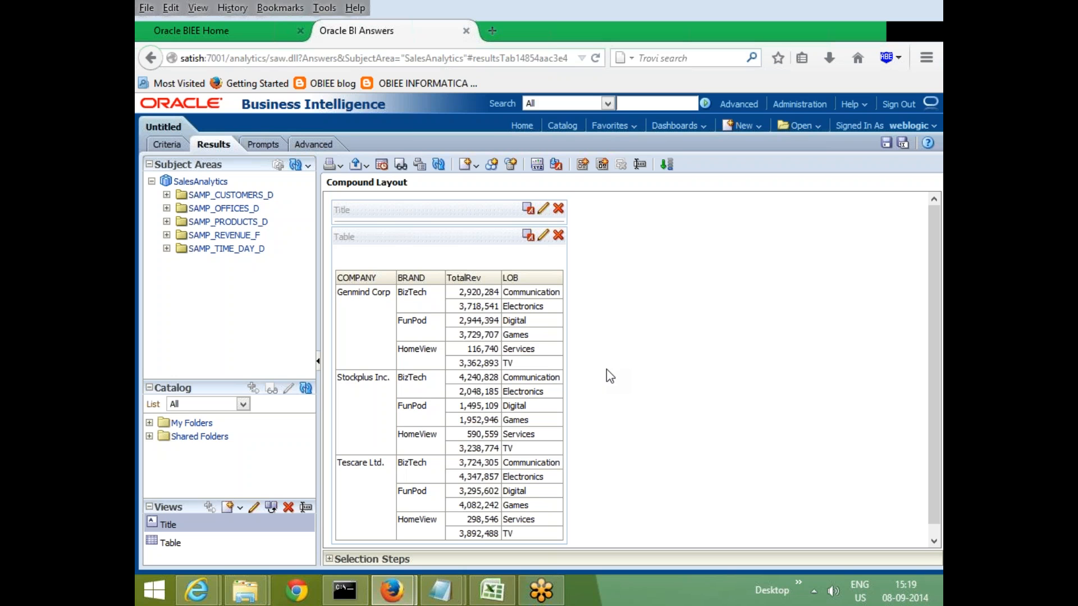
# Set the TotalRev column's cell background color to blue, #0000FF, in its style properties
pyautogui.click(171, 147)
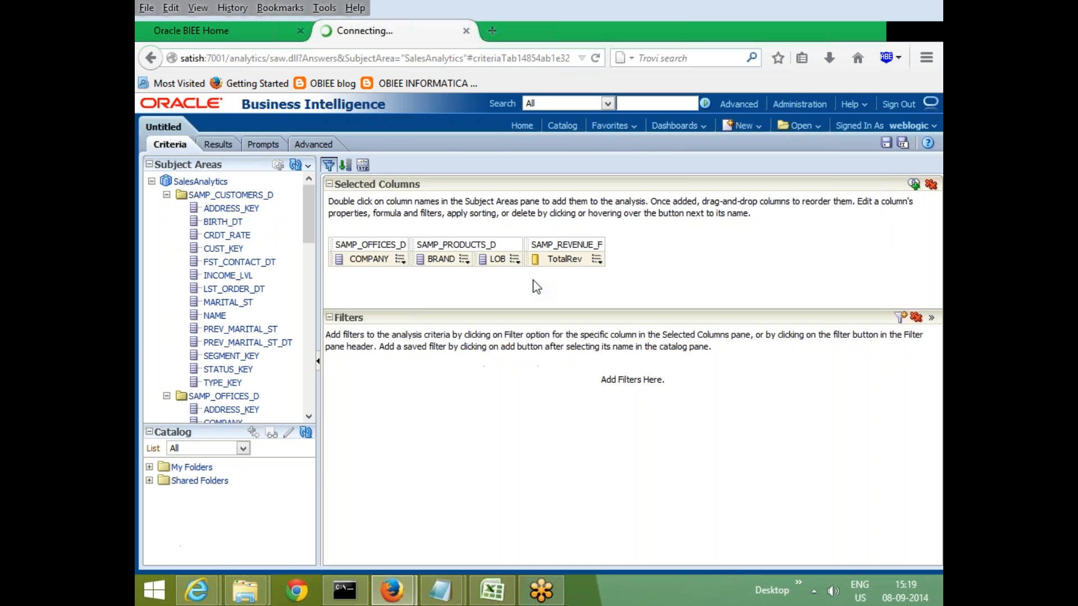
pyautogui.click(516, 263)
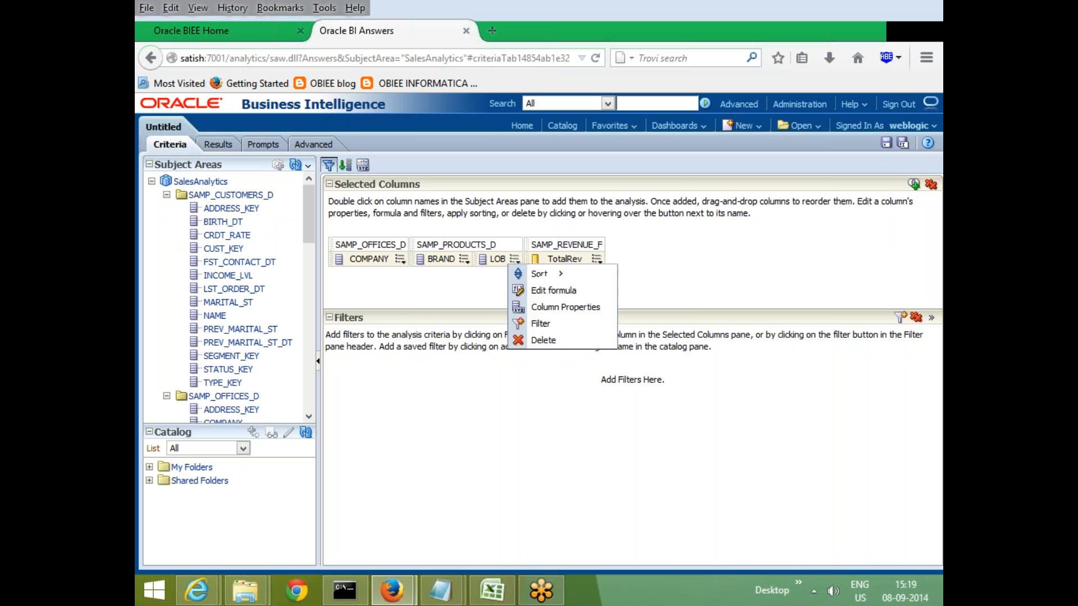
pyautogui.click(554, 291)
pyautogui.click(597, 259)
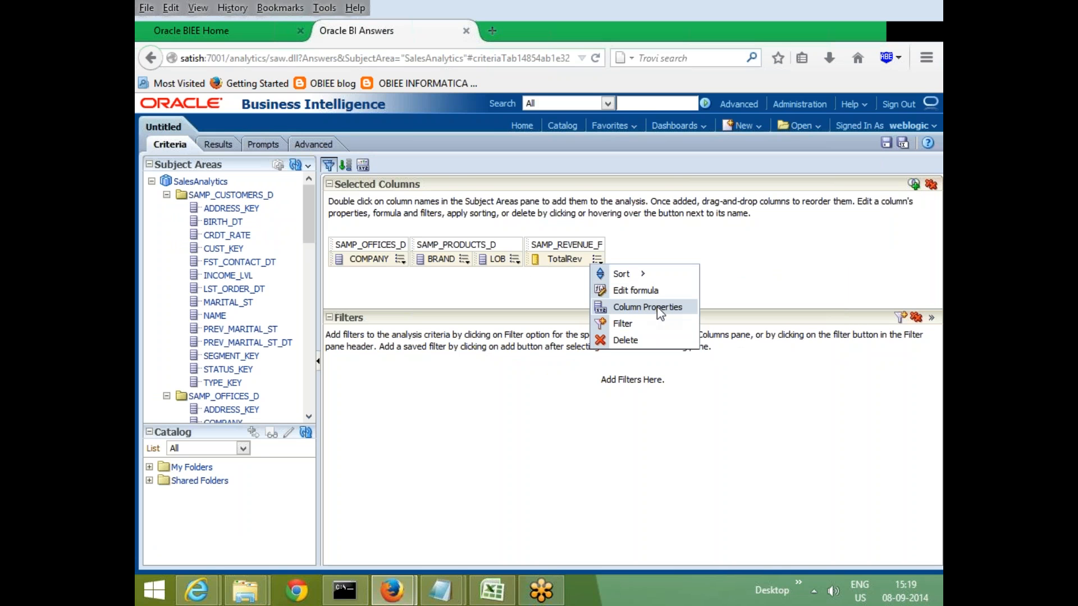
pyautogui.click(647, 307)
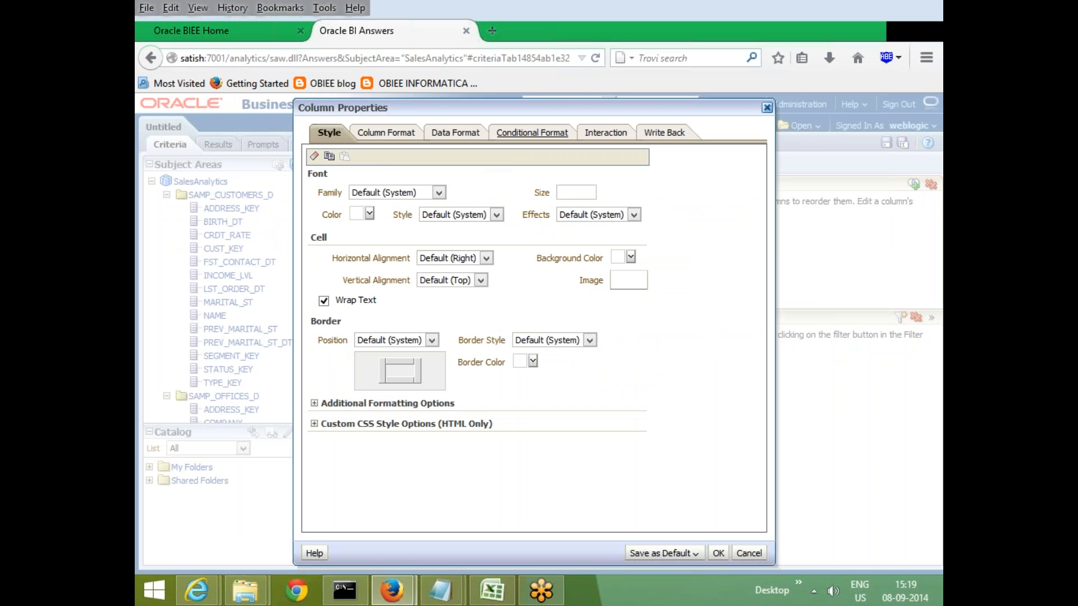
pyautogui.click(533, 132)
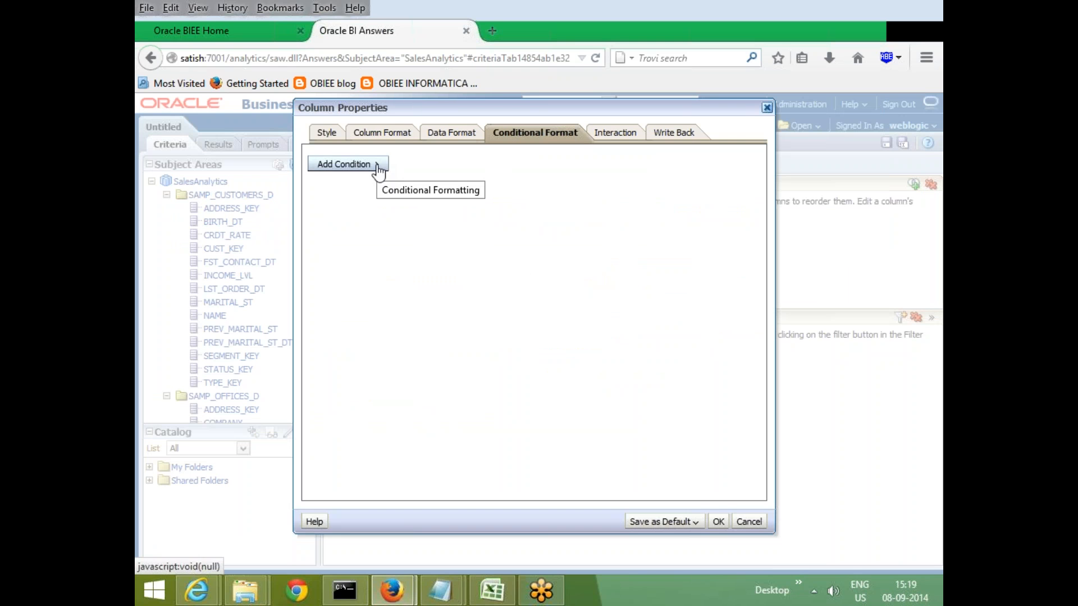
pyautogui.click(328, 134)
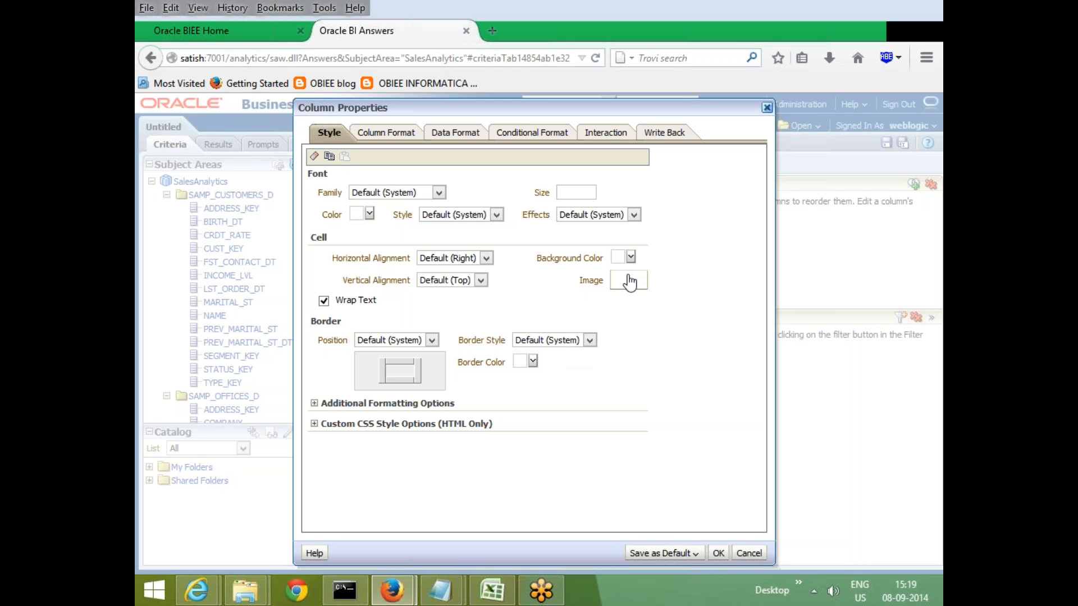
pyautogui.click(631, 257)
pyautogui.click(729, 307)
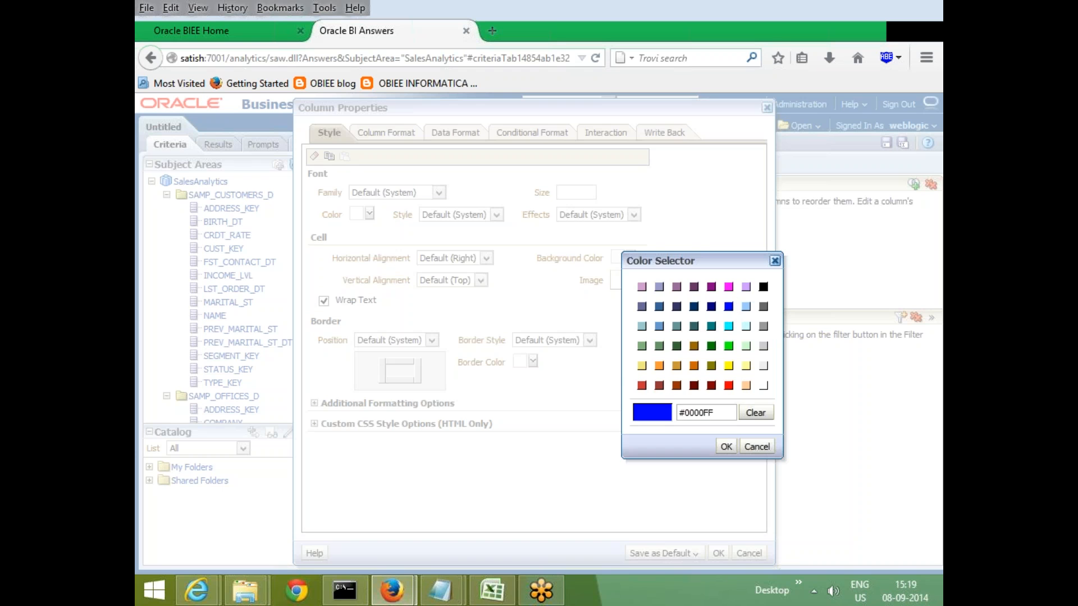
pyautogui.click(724, 445)
pyautogui.click(719, 553)
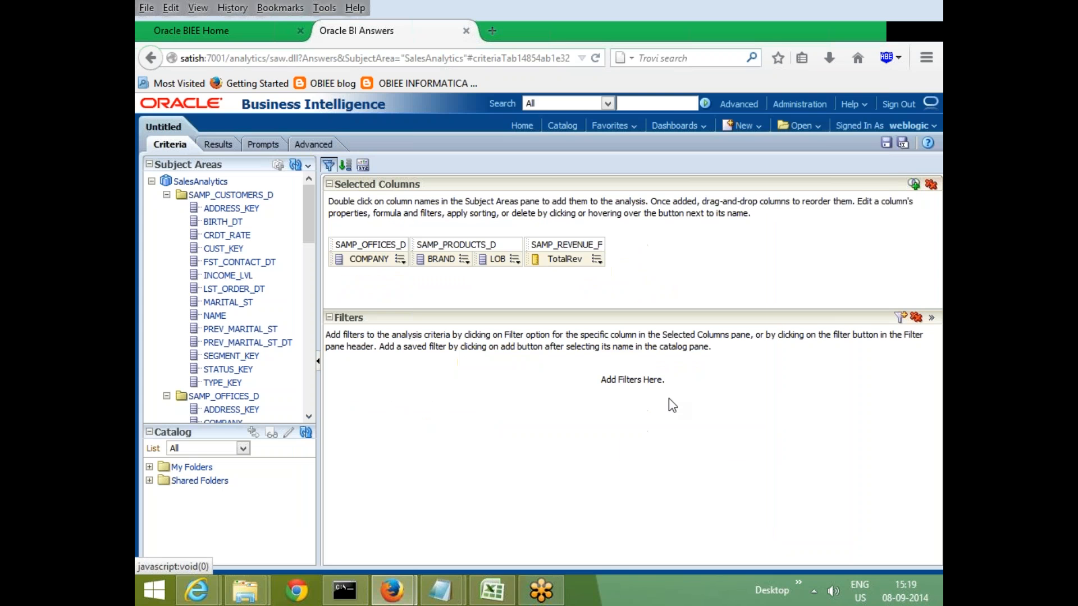
# View the results table to check the TotalRev column's background color
pyautogui.click(218, 149)
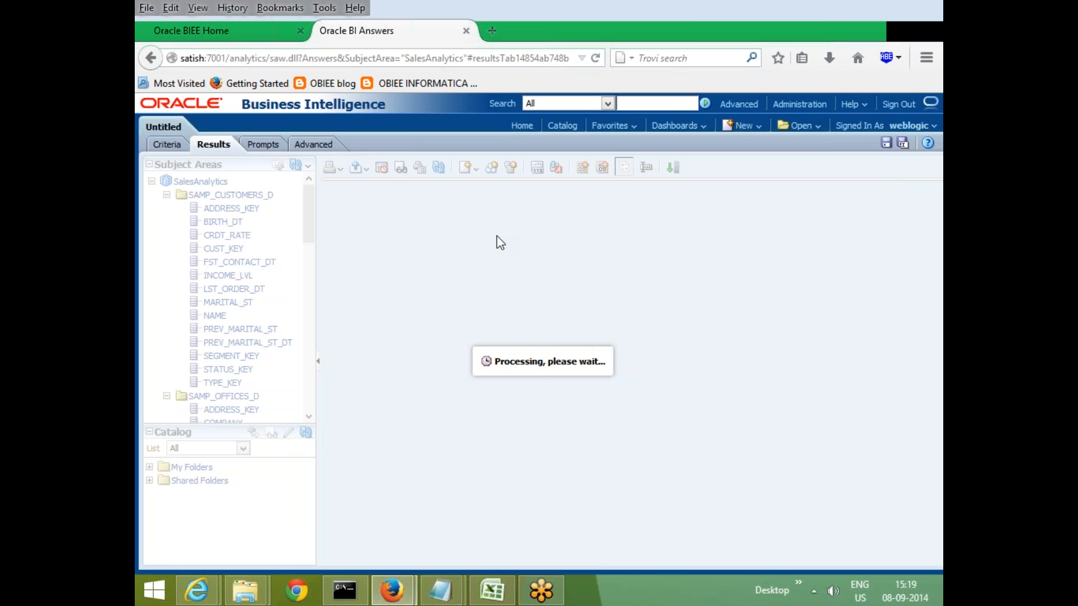
pyautogui.scroll(-1, 515, 469)
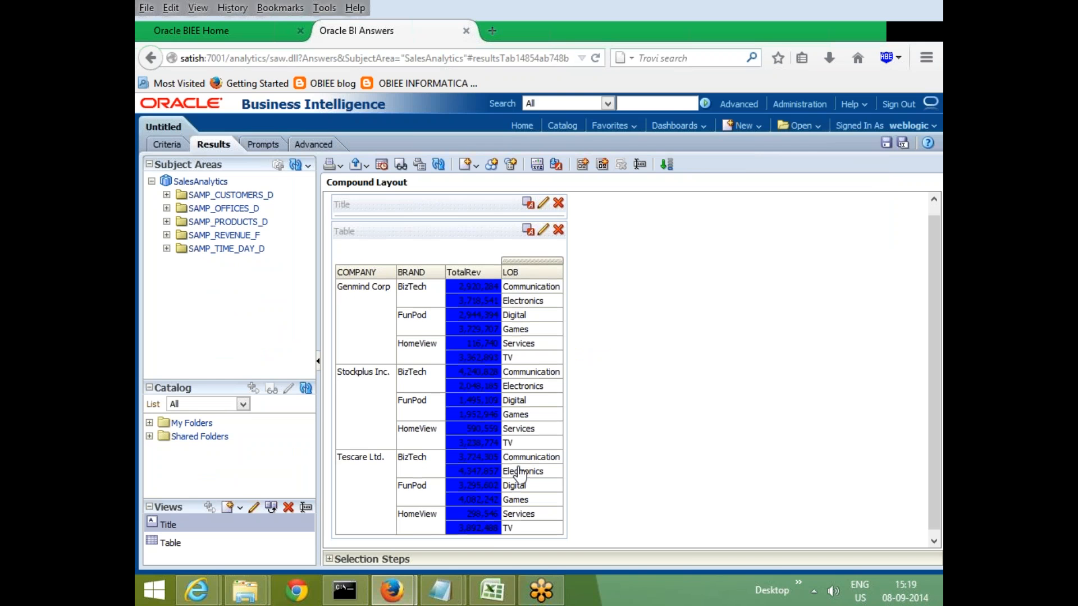
pyautogui.scroll(1, 513, 371)
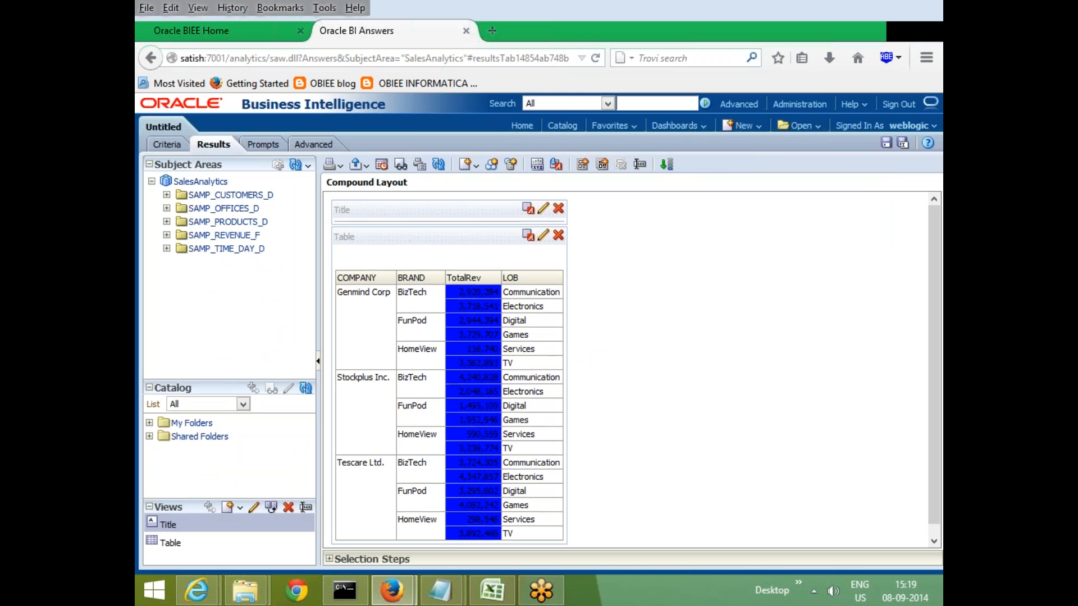
# Clear the cell background color in the TotalRev column's style properties
pyautogui.click(170, 147)
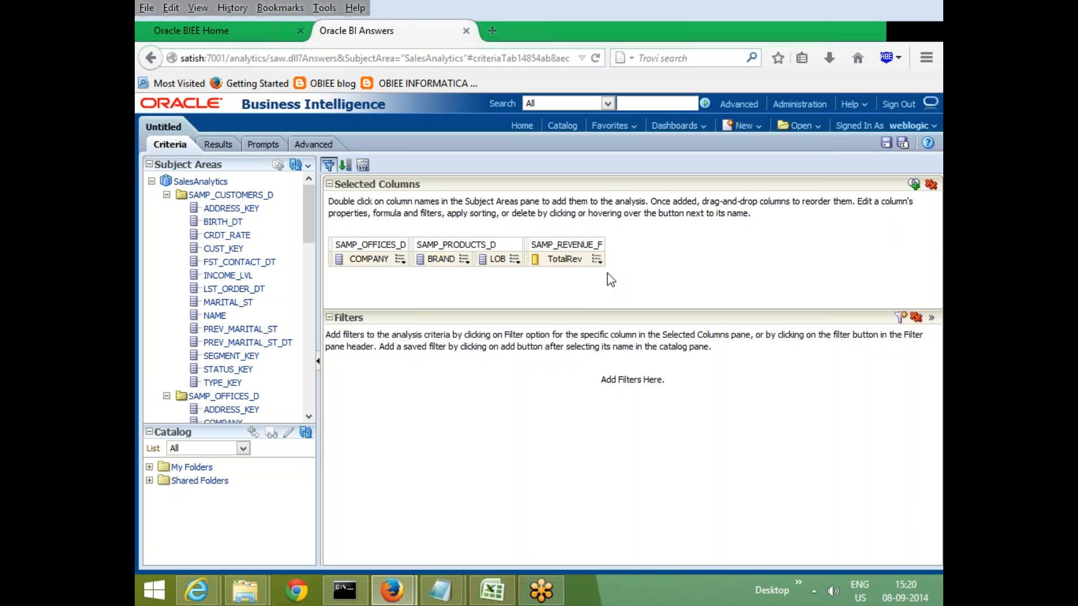
pyautogui.moveTo(599, 262)
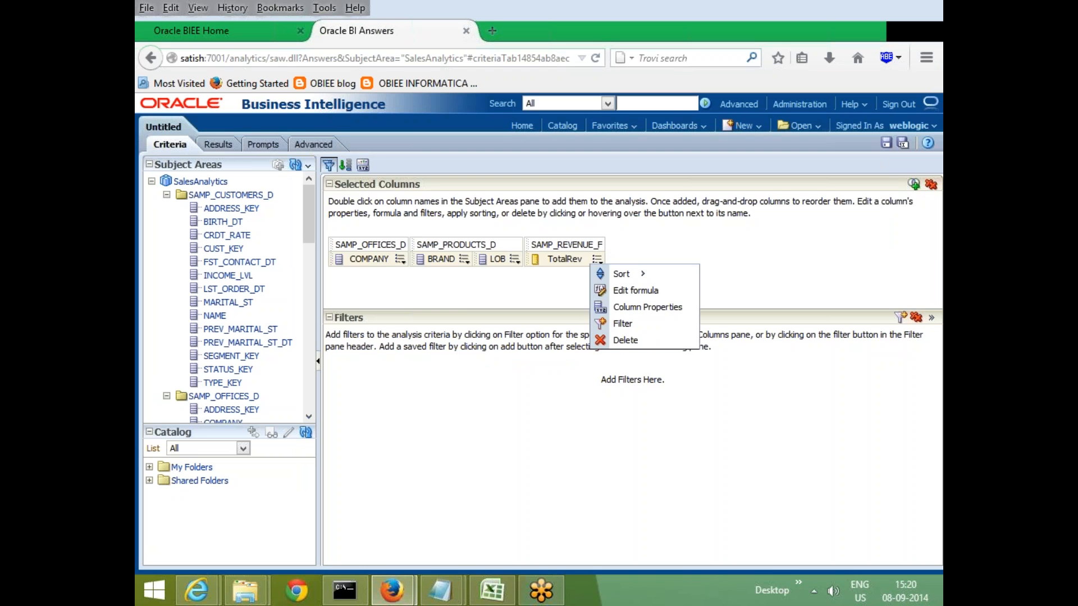
pyautogui.click(638, 309)
pyautogui.click(631, 257)
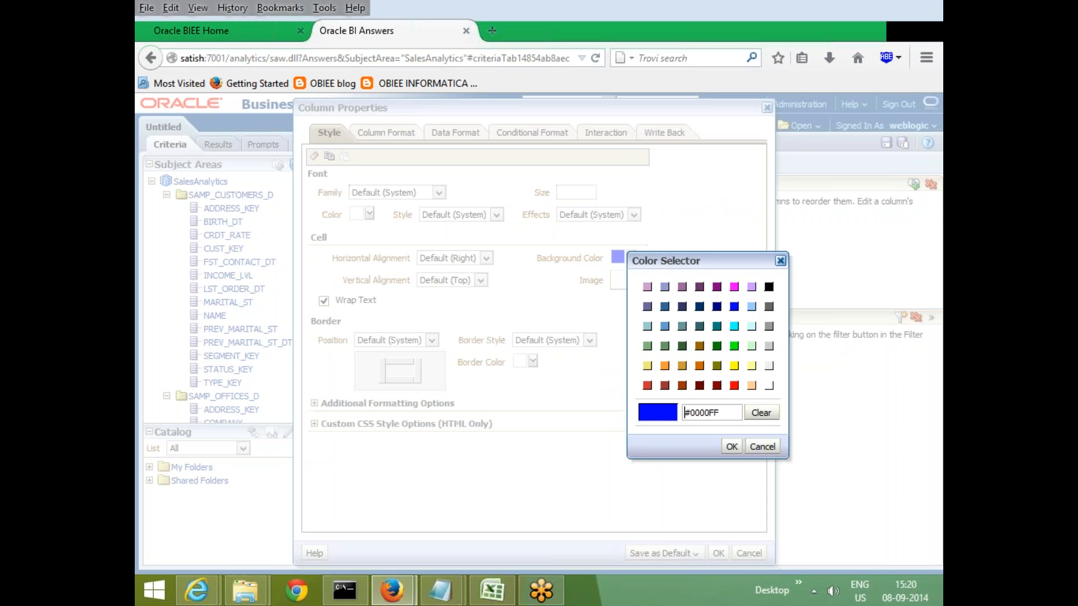
pyautogui.click(761, 413)
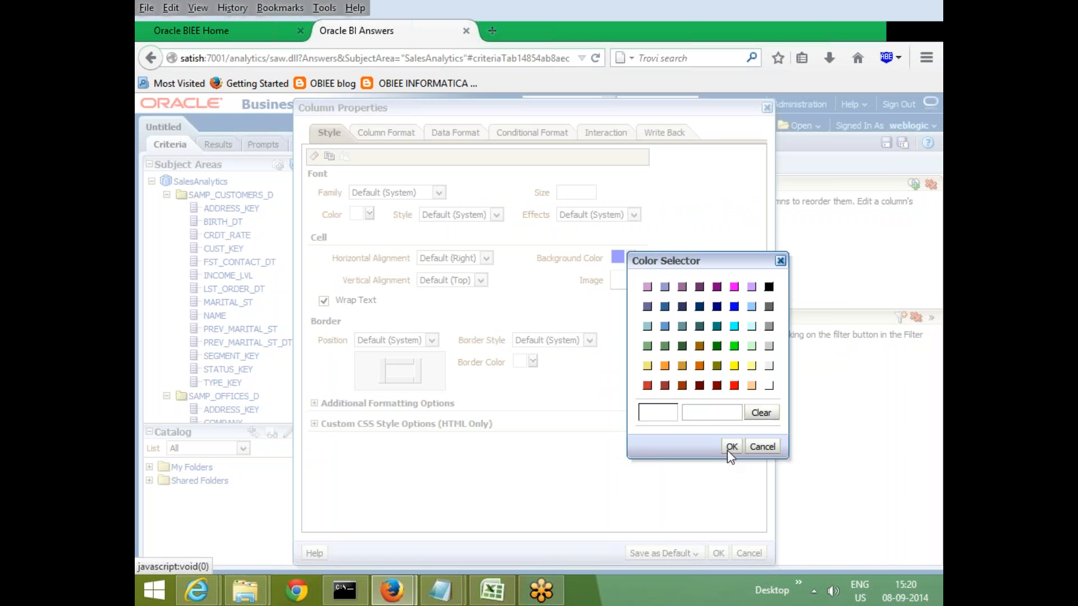
pyautogui.click(732, 446)
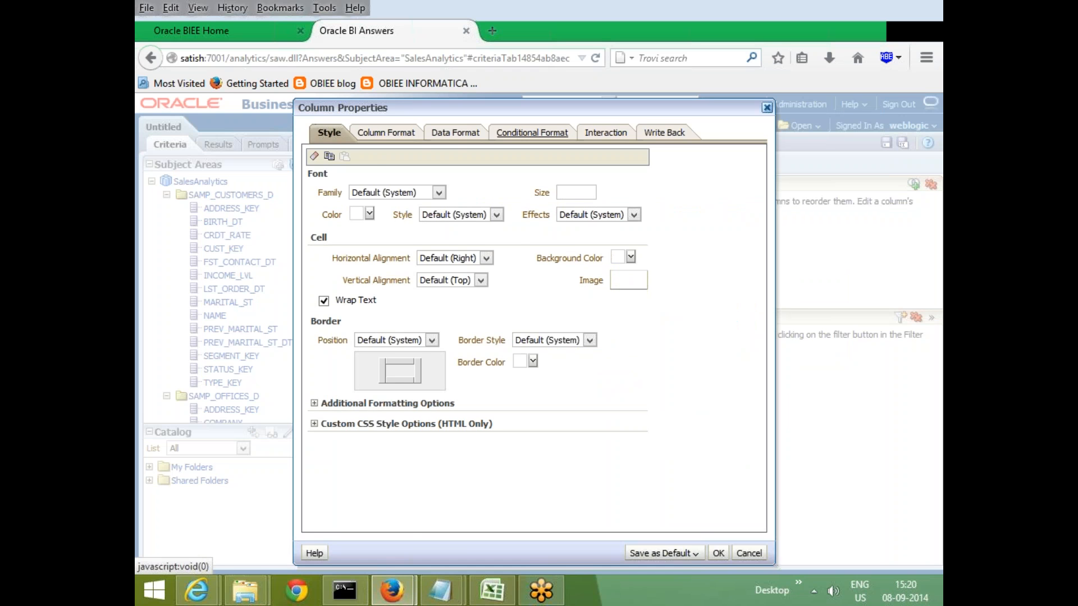
# Add a conditional format to the TotalRev column for TotalRev values less than 700000
pyautogui.click(532, 133)
pyautogui.click(364, 168)
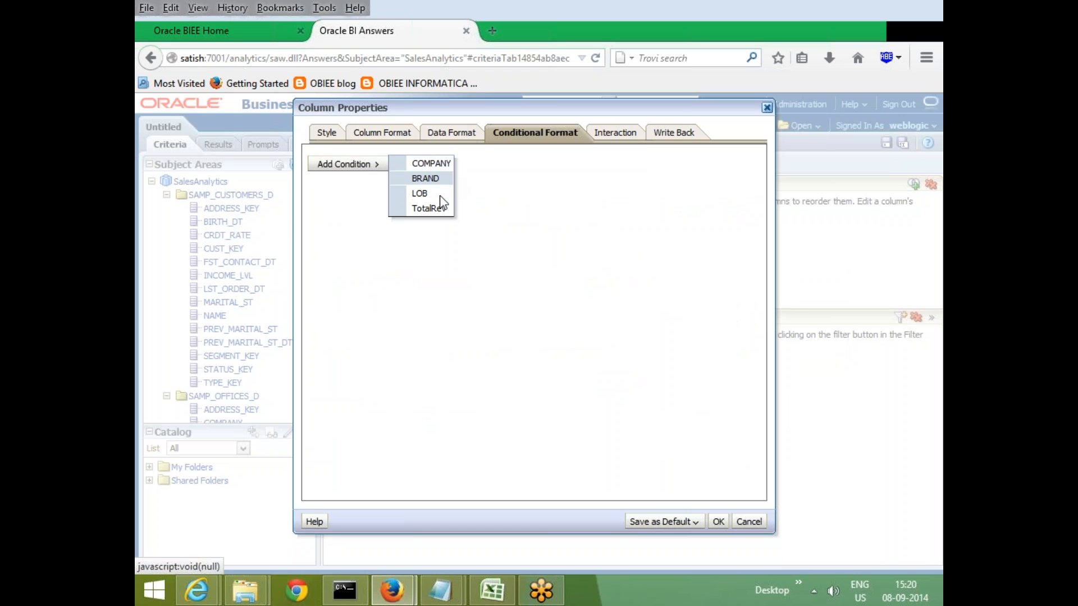
pyautogui.click(436, 213)
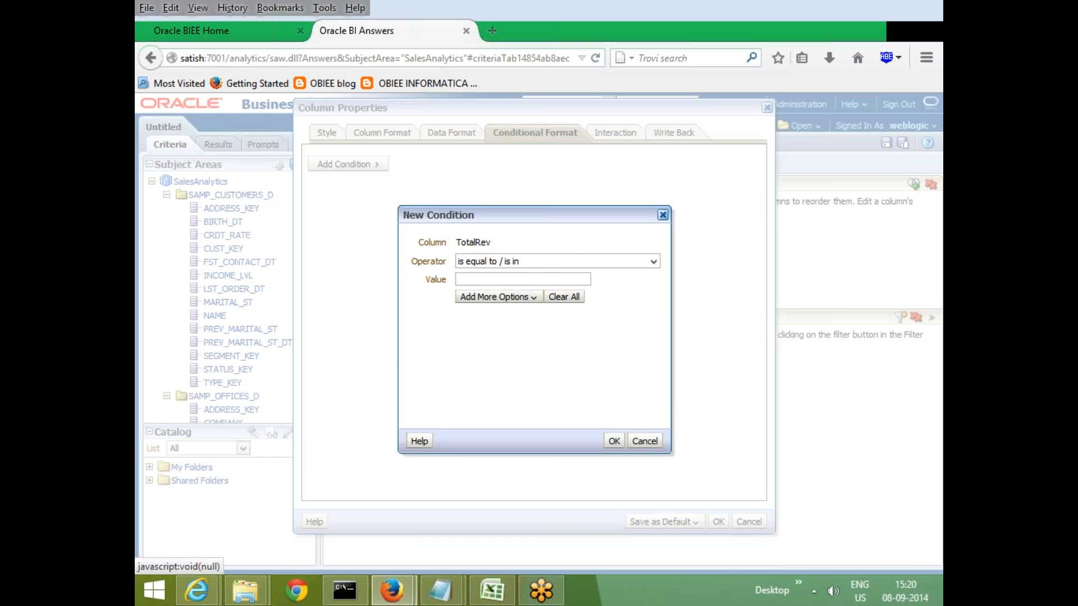
pyautogui.click(545, 261)
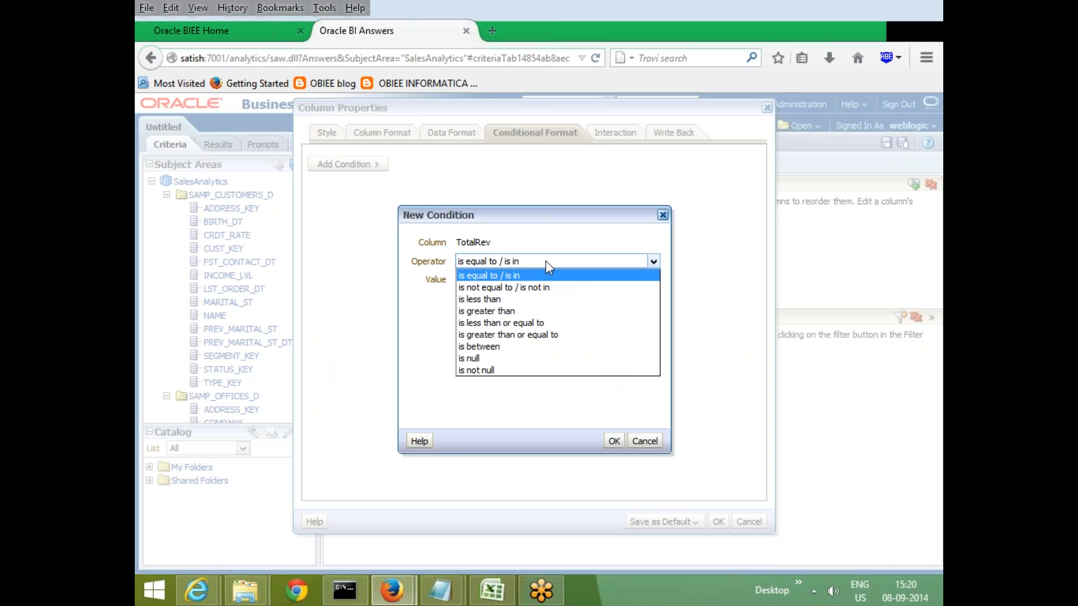
pyautogui.click(530, 299)
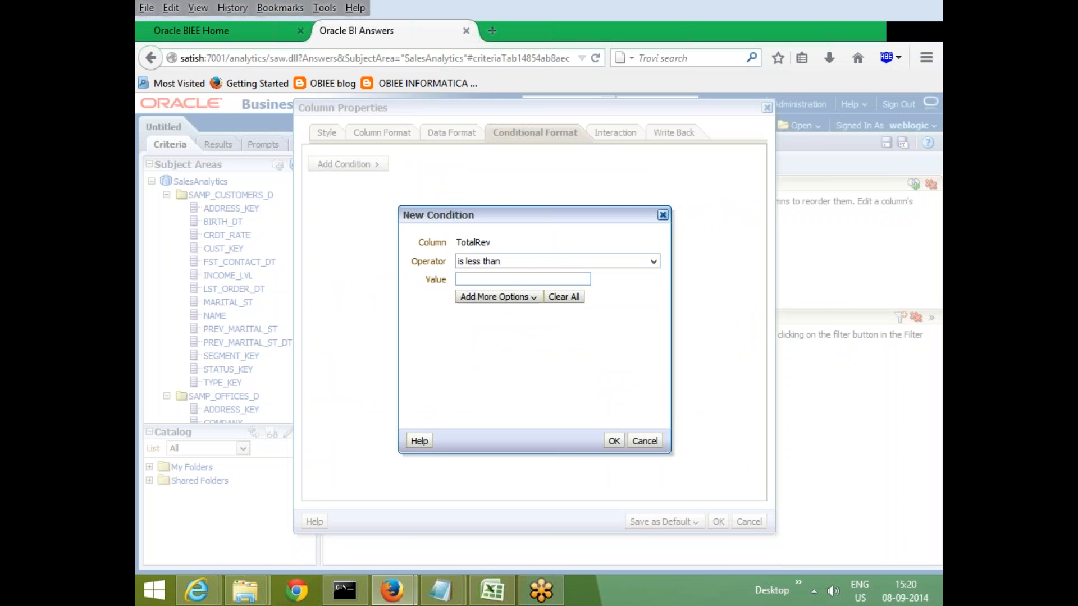
pyautogui.write('700000')
pyautogui.click(614, 441)
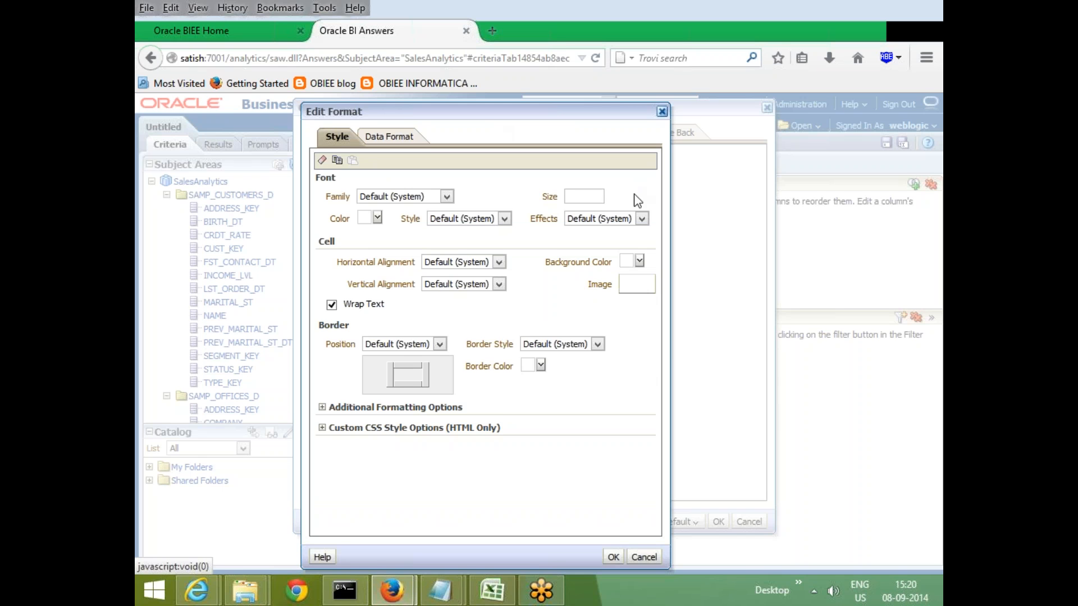
# Set the TotalRev conditional format's cell background color to blue, #0000FF, and apply the column properties
pyautogui.click(640, 263)
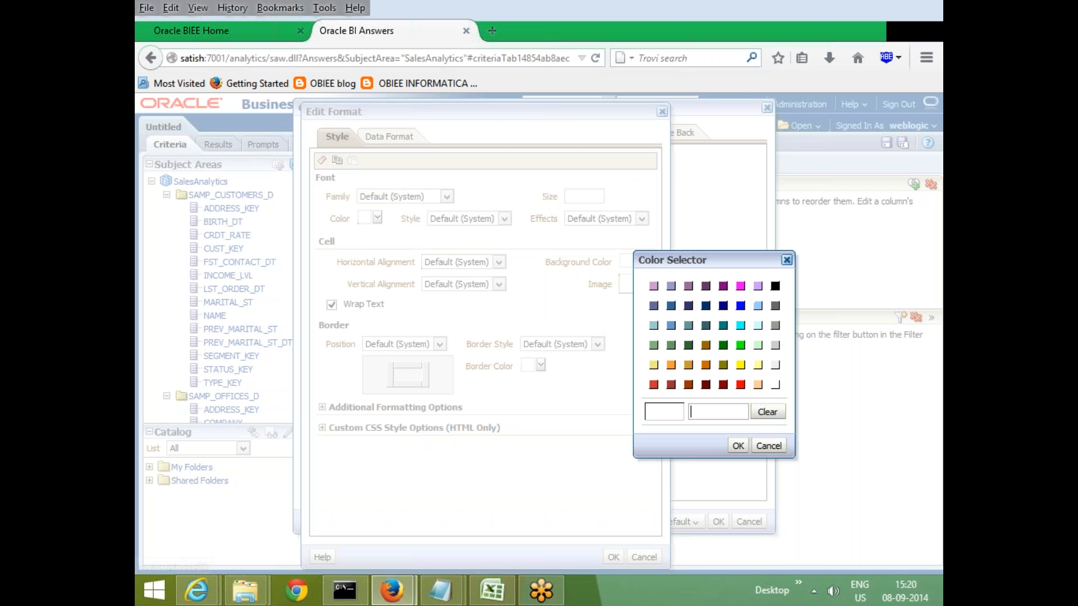
pyautogui.click(740, 306)
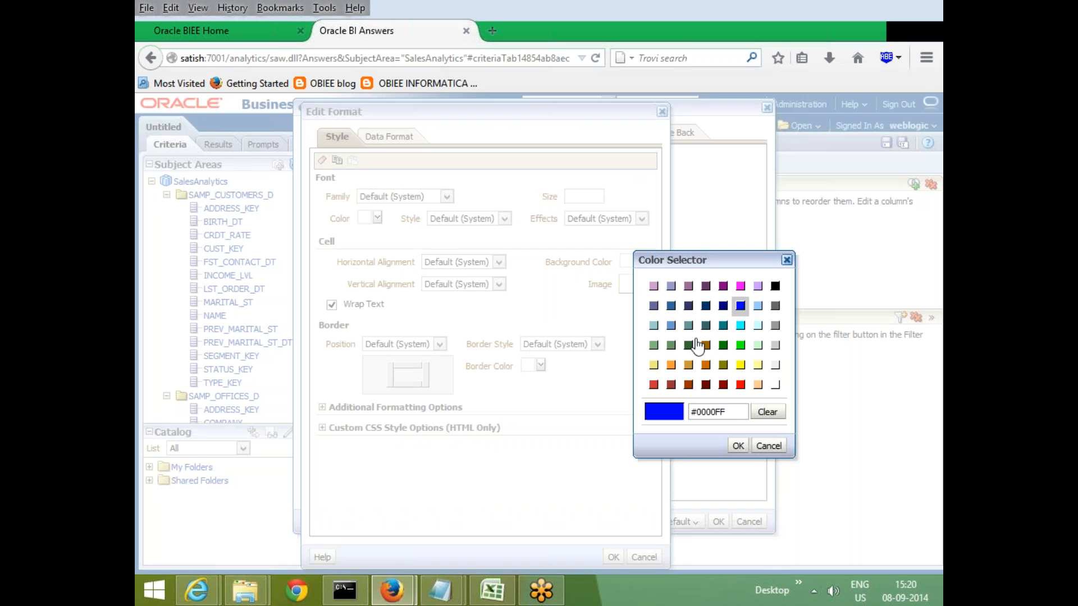
pyautogui.click(736, 446)
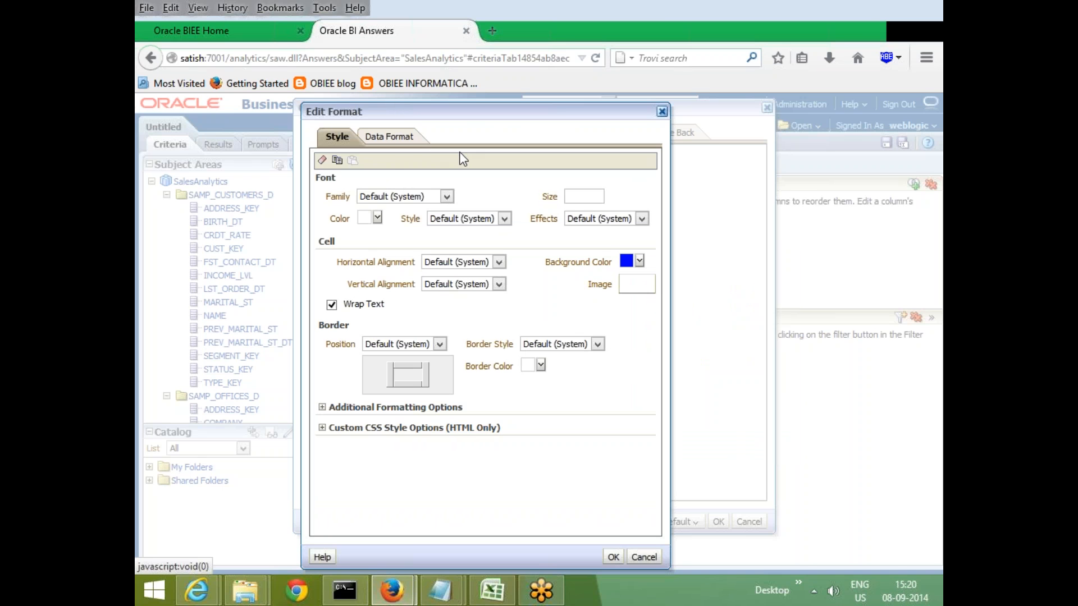
pyautogui.click(614, 557)
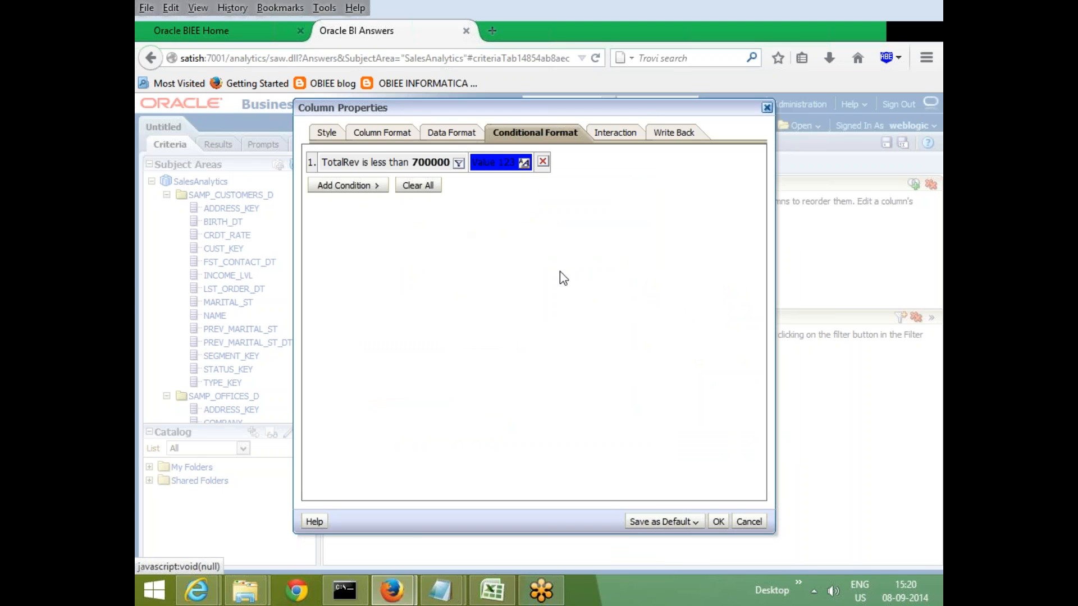
pyautogui.click(719, 522)
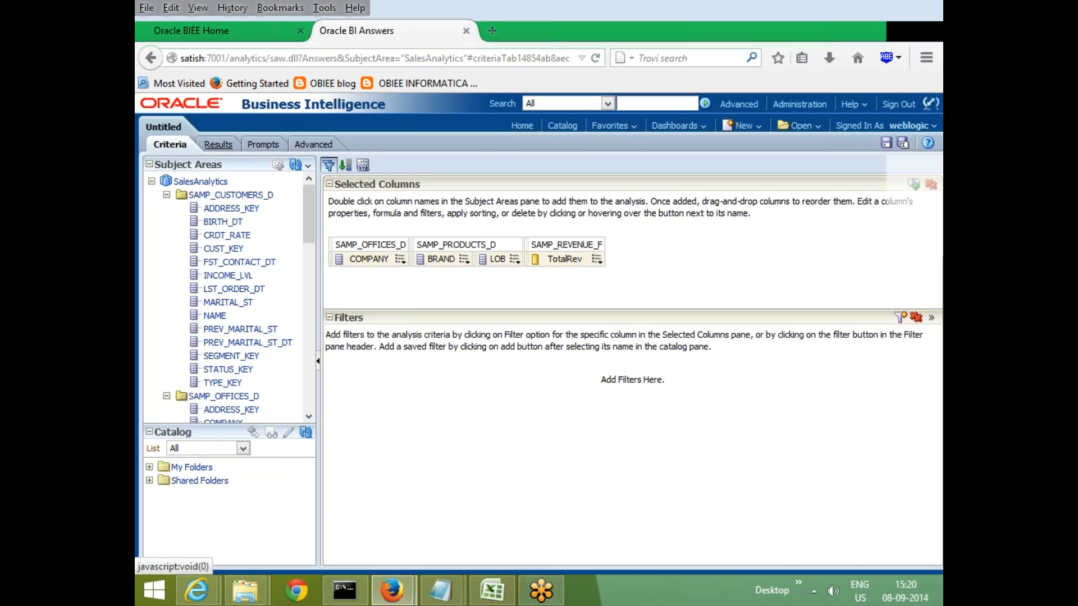
# View the results table to check the conditional highlighting in the TotalRev column
pyautogui.click(218, 144)
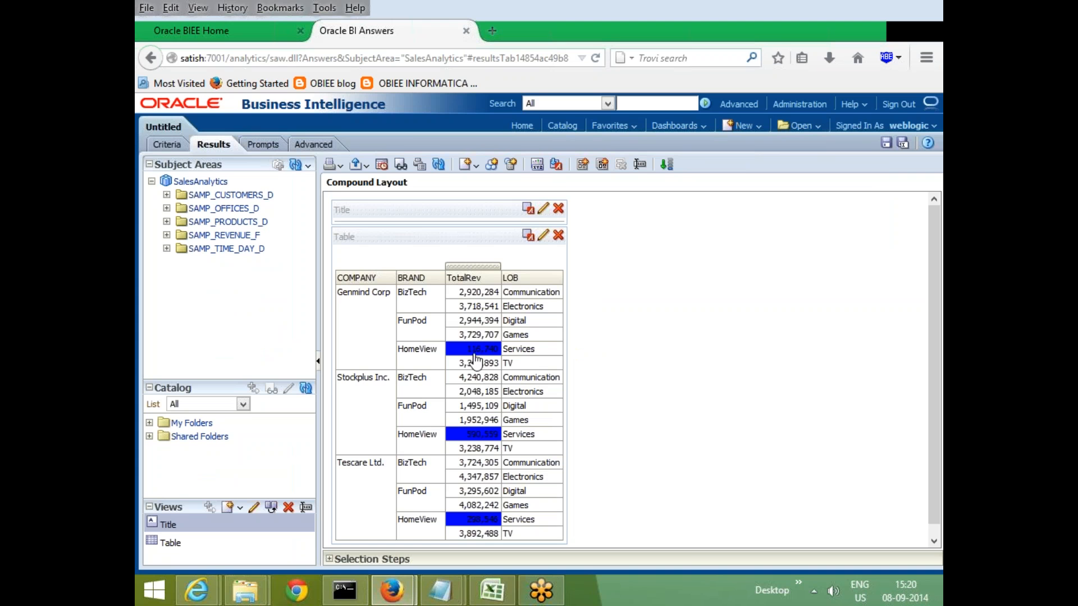
pyautogui.scroll(-1, 476, 360)
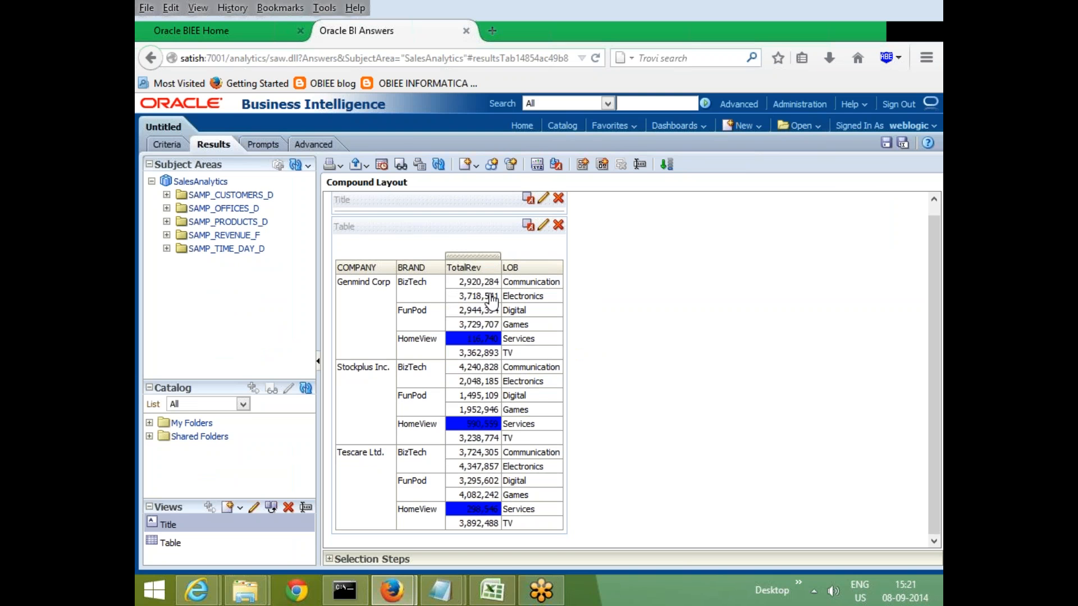
pyautogui.moveTo(458, 272)
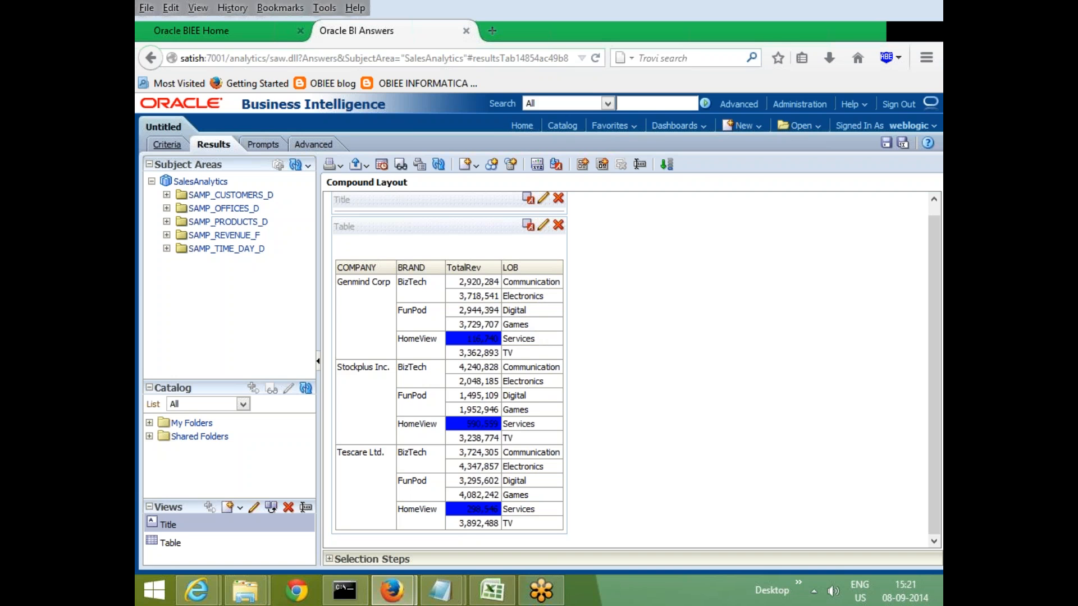
# Add a conditional format to the LOB column for TotalRev values less than 700000
pyautogui.click(166, 144)
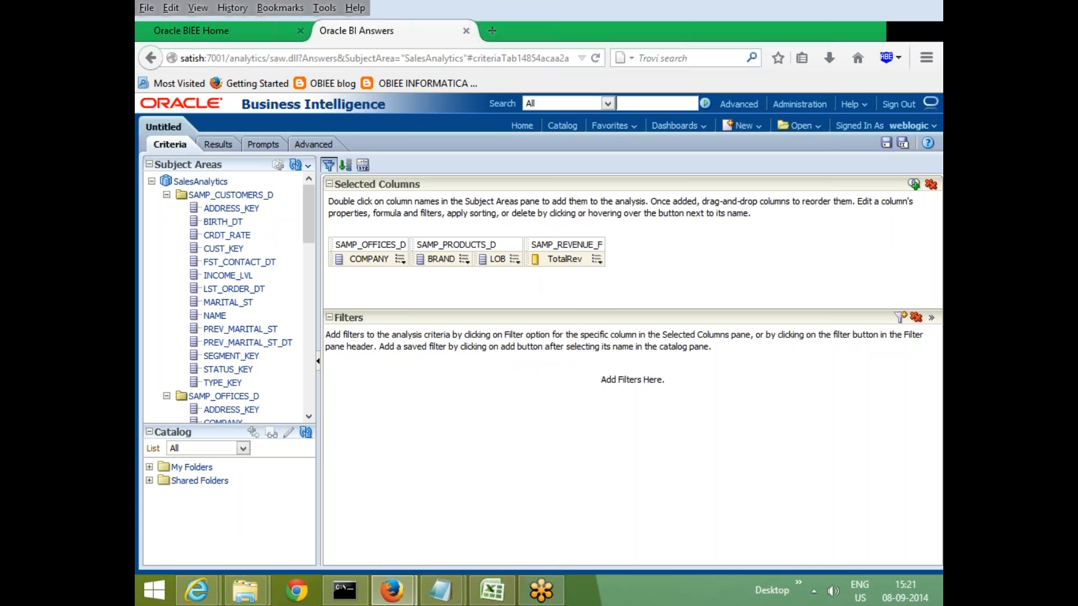
pyautogui.click(514, 259)
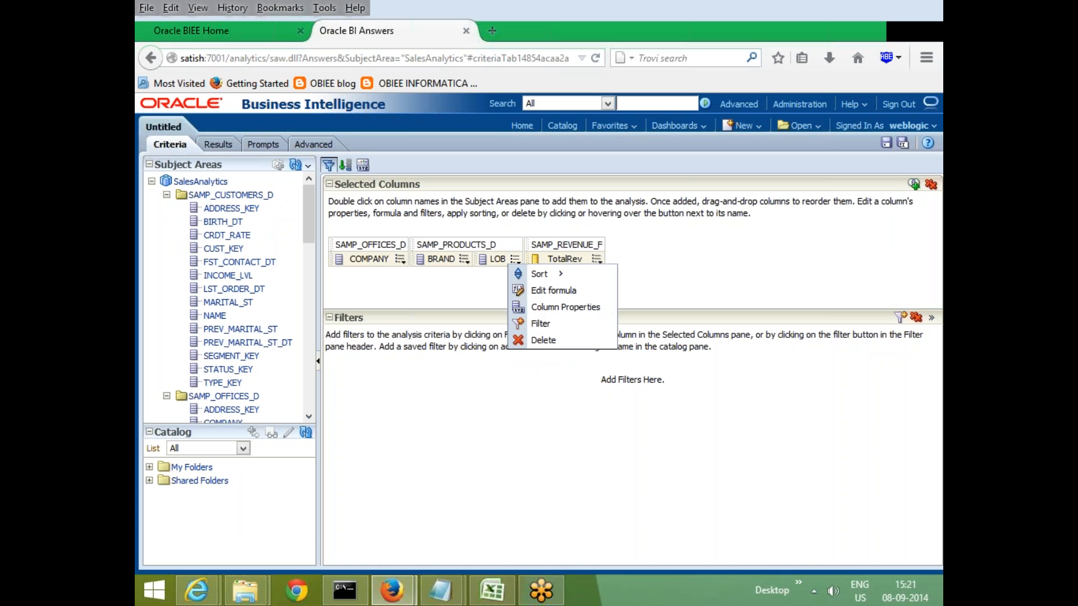
pyautogui.click(572, 312)
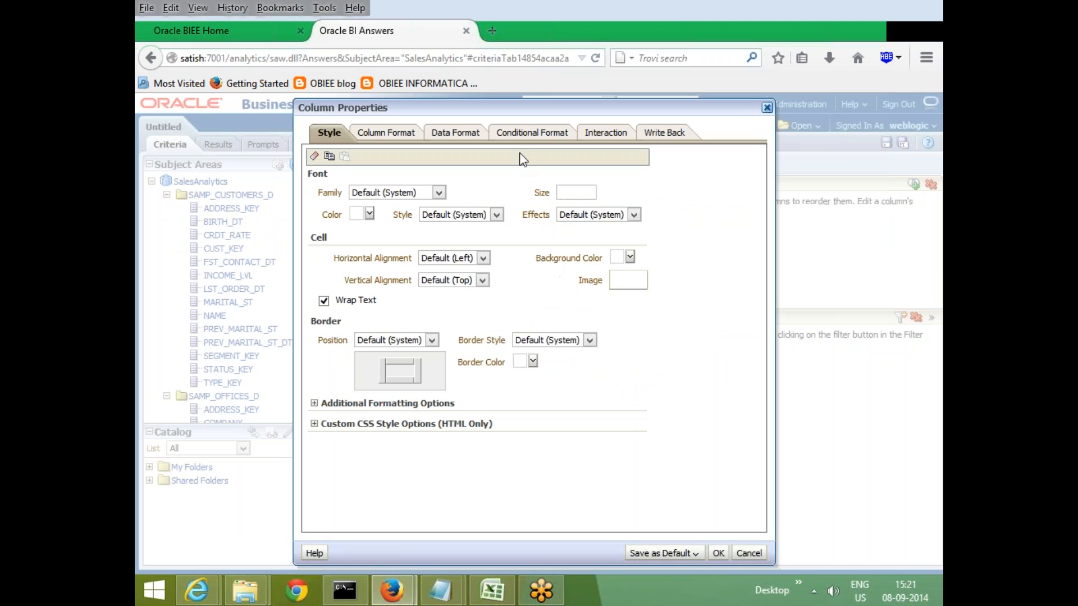
pyautogui.click(532, 132)
pyautogui.click(359, 164)
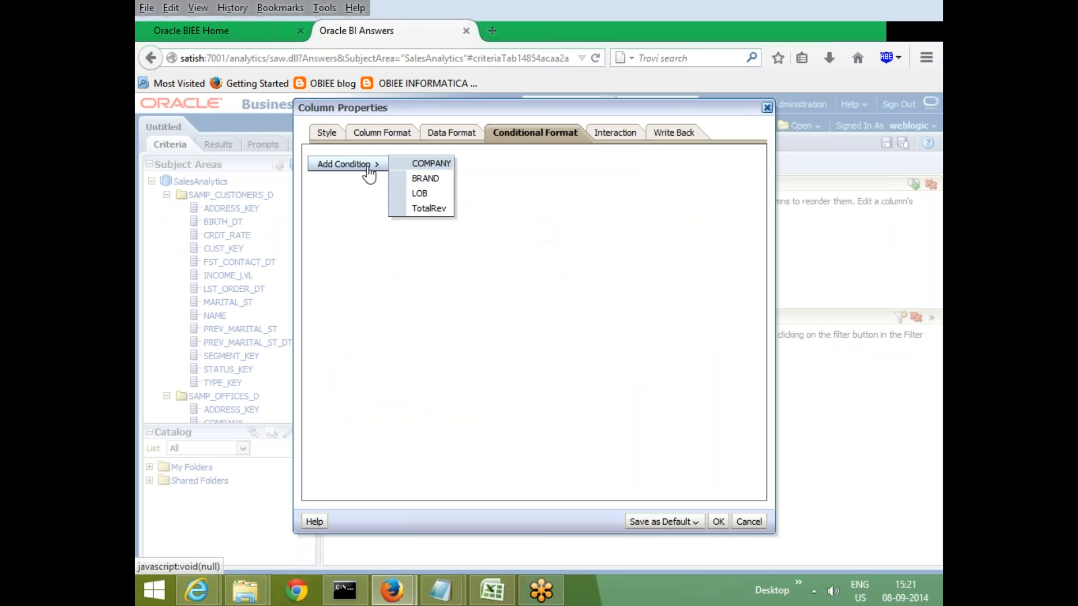
pyautogui.click(441, 209)
pyautogui.click(597, 263)
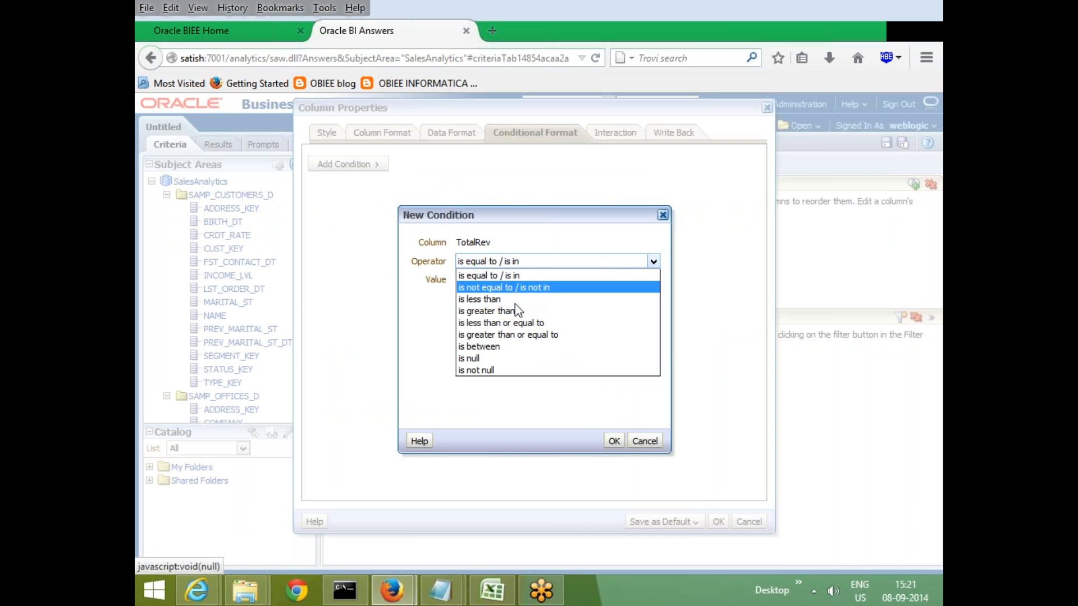
pyautogui.click(489, 300)
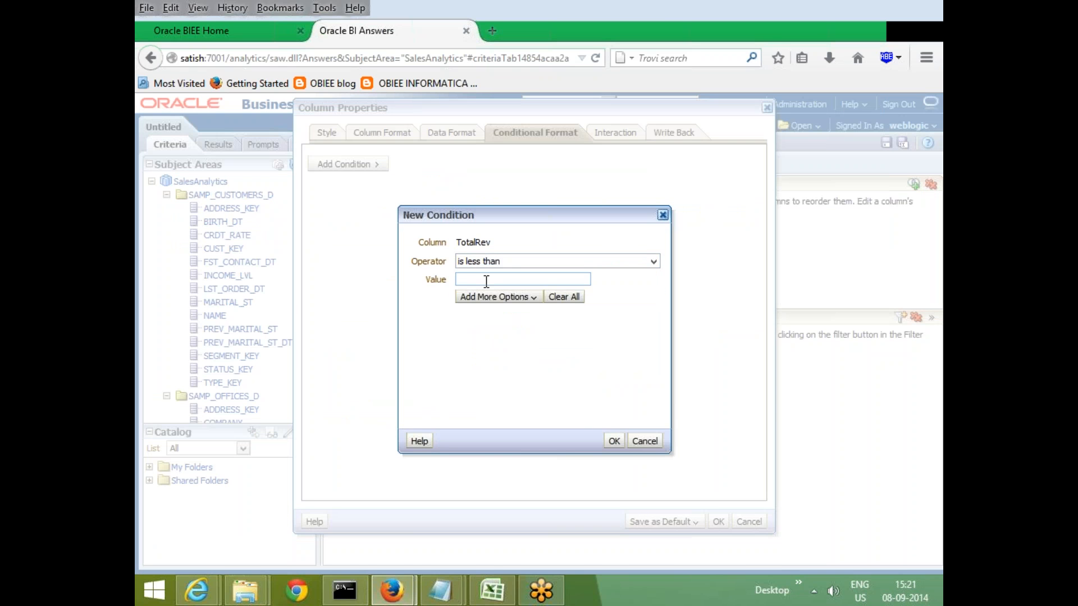
pyautogui.write('7-0')
pyautogui.press('BackSpace')
pyautogui.press('BackSpace')
pyautogui.press('BackSpace')
pyautogui.write('700000')
pyautogui.click(623, 439)
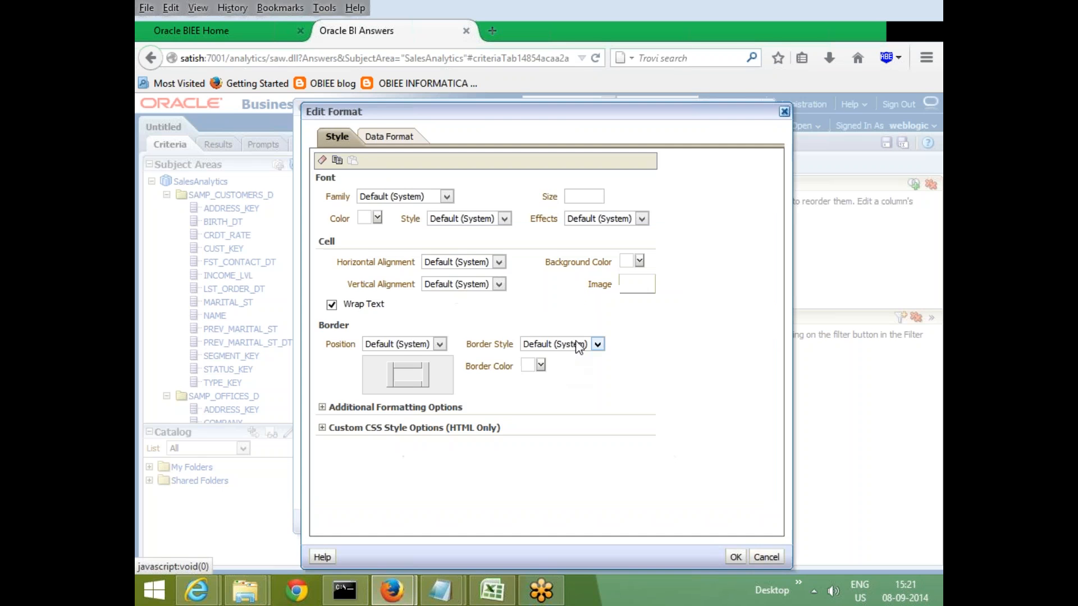
# Set the LOB conditional format's cell background color to magenta and apply the column properties
pyautogui.click(639, 261)
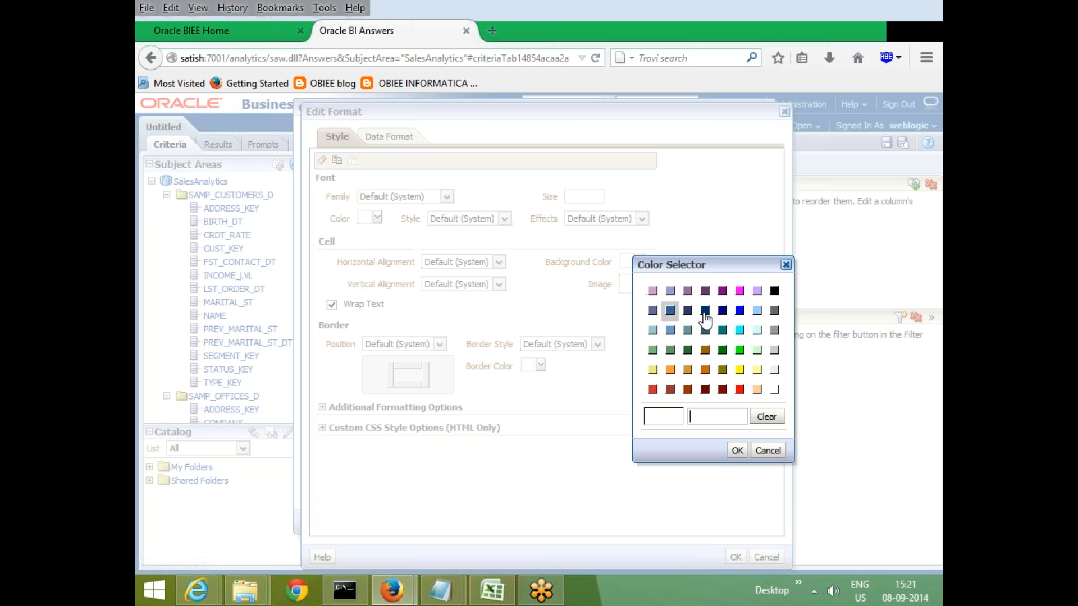
pyautogui.click(740, 290)
pyautogui.click(737, 451)
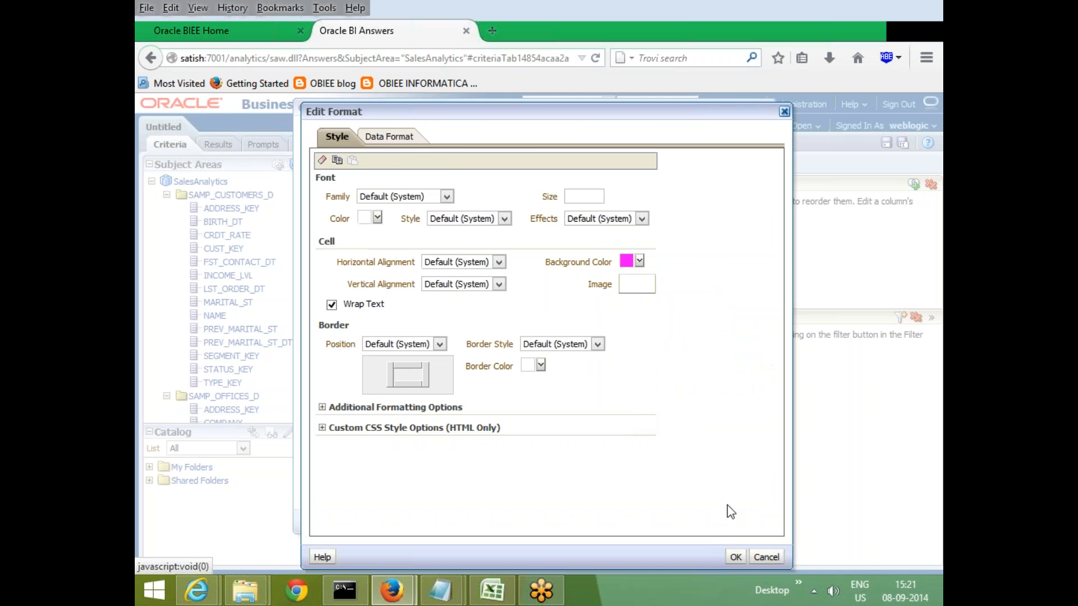
pyautogui.click(735, 557)
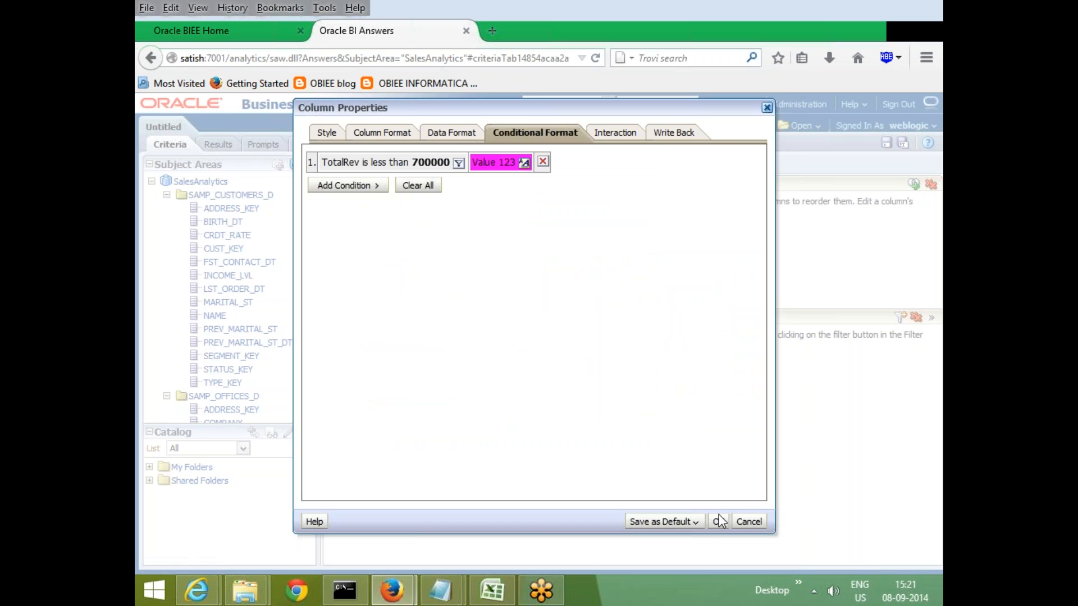
pyautogui.click(718, 522)
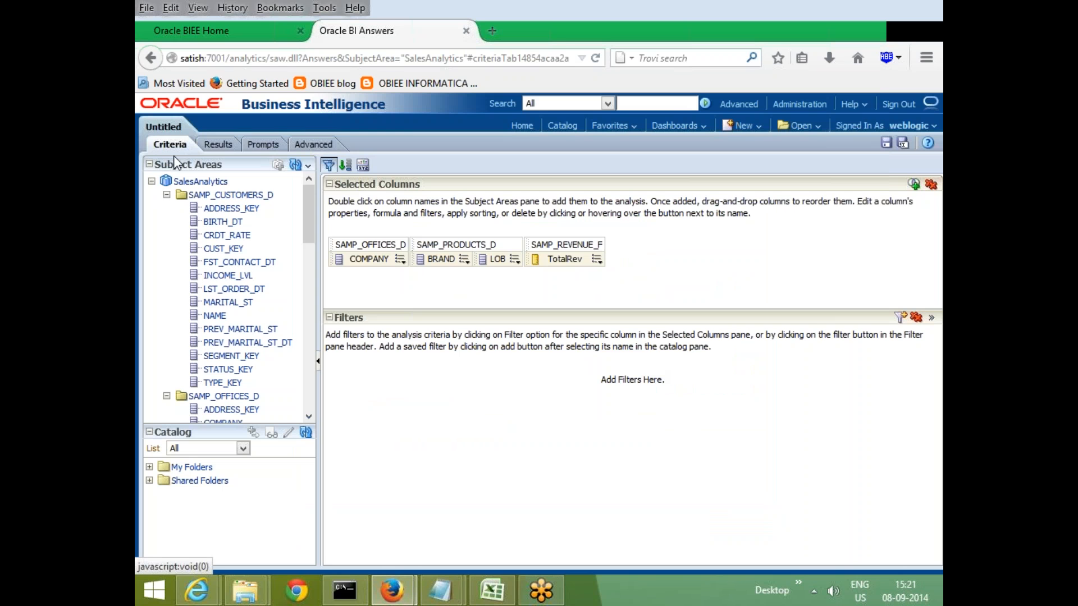
# View the results table to check which LOB cells the conditional format highlights
pyautogui.click(213, 144)
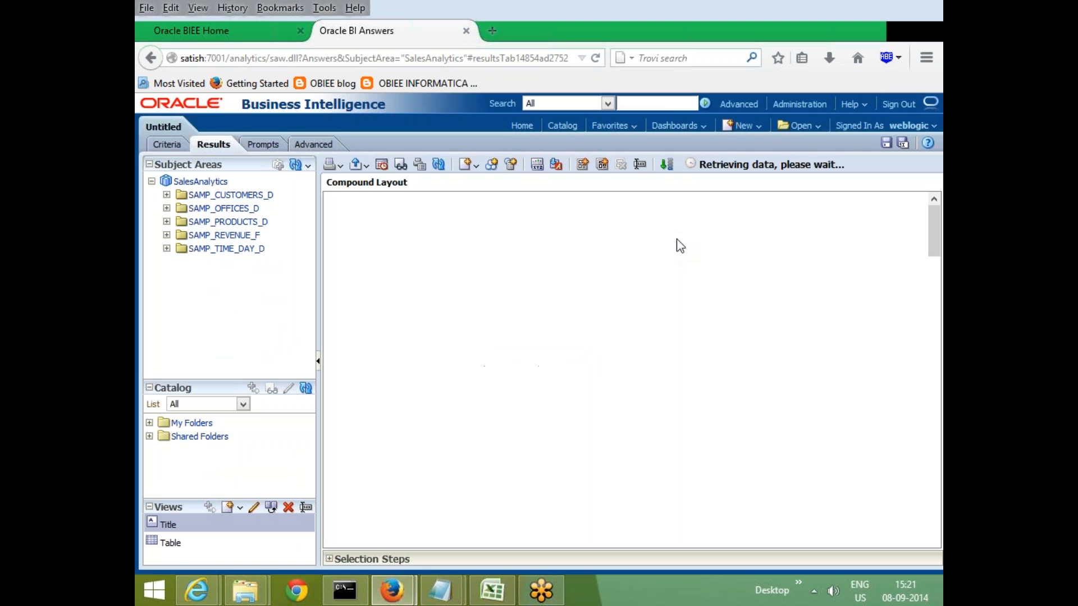
pyautogui.scroll(-1, 669, 306)
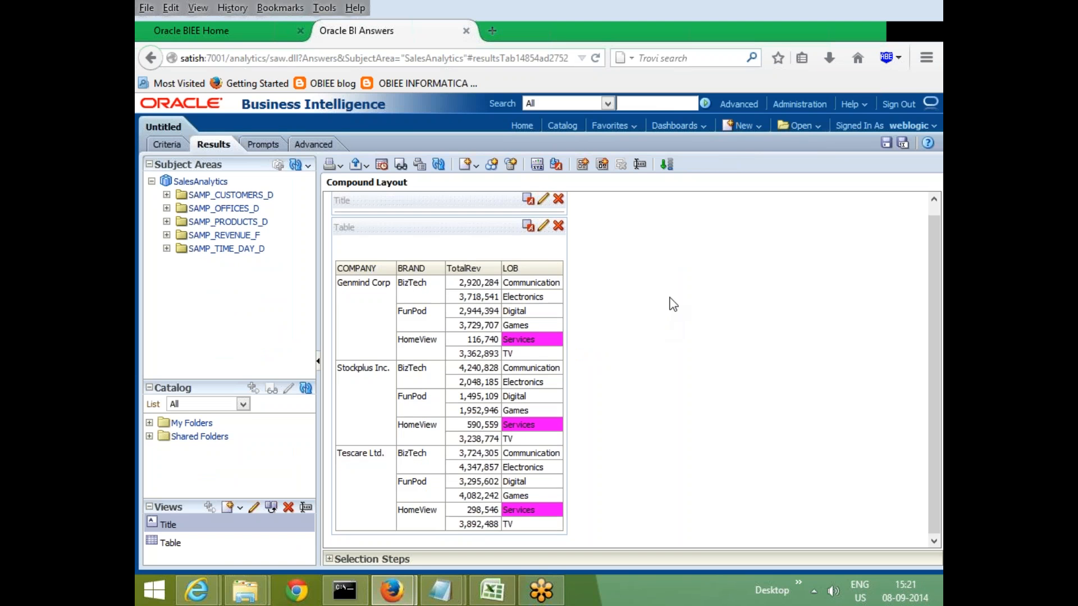
pyautogui.scroll(1, 669, 304)
pyautogui.scroll(-1, 635, 305)
pyautogui.scroll(1, 635, 305)
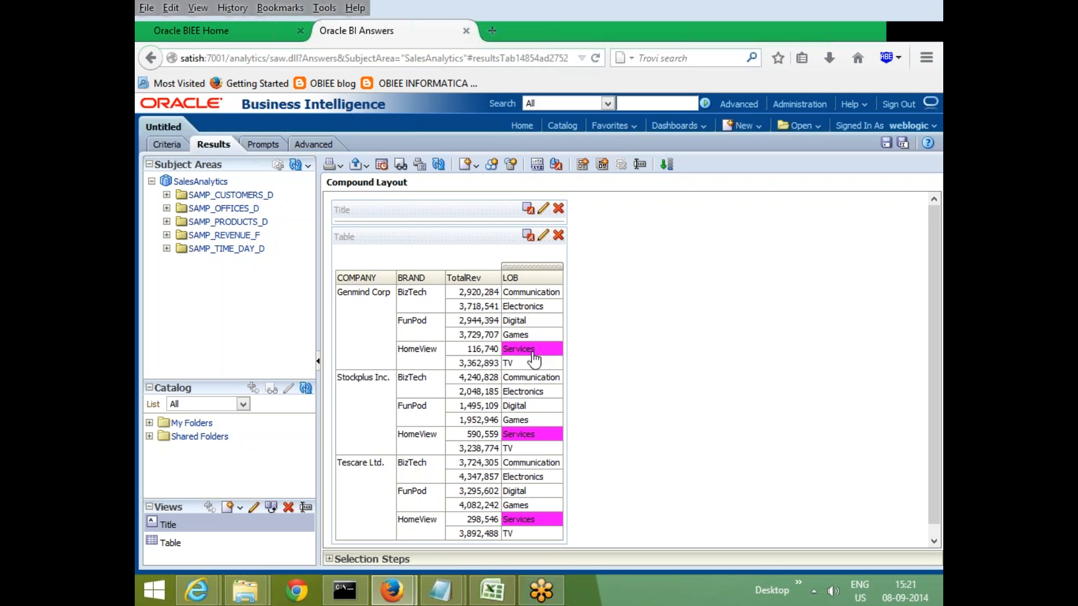
pyautogui.scroll(-1, 565, 413)
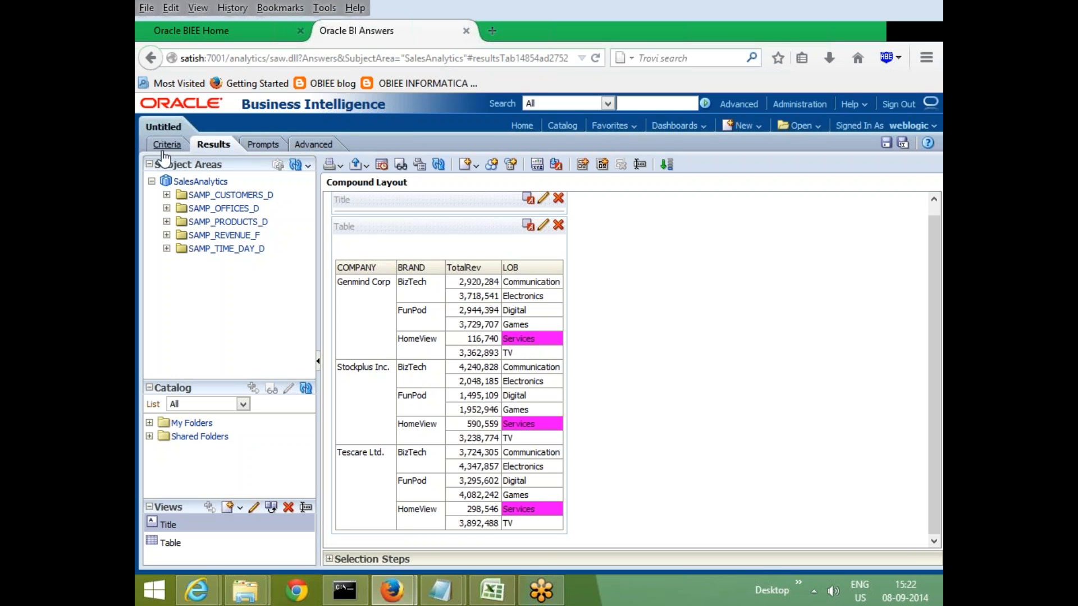
# Save the analysis as cond in /Shared Folders/Test
pyautogui.click(886, 143)
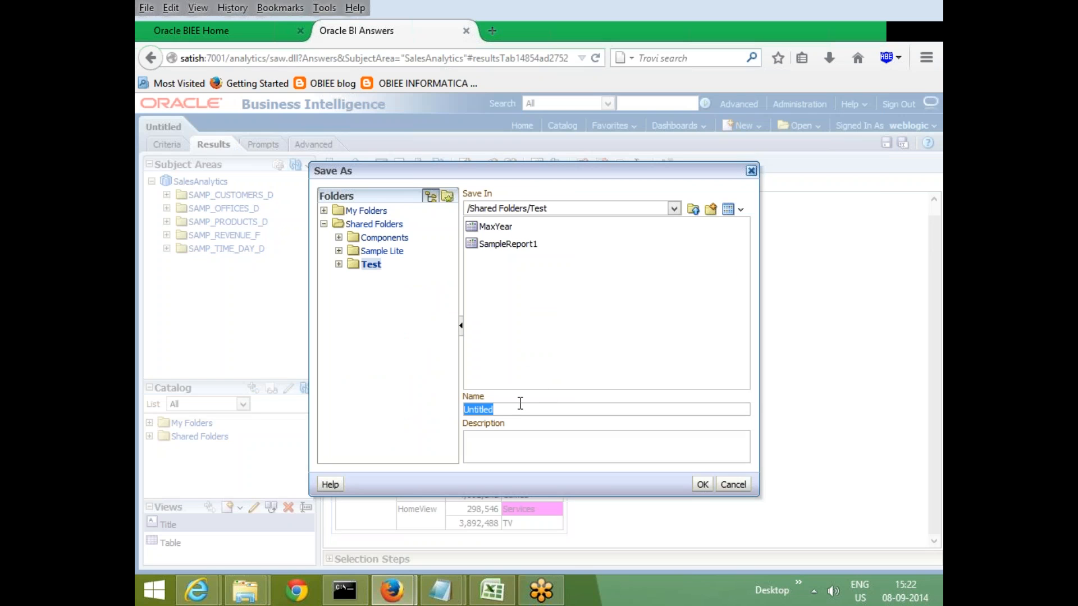
pyautogui.write('conf')
pyautogui.press('BackSpace')
pyautogui.write('d')
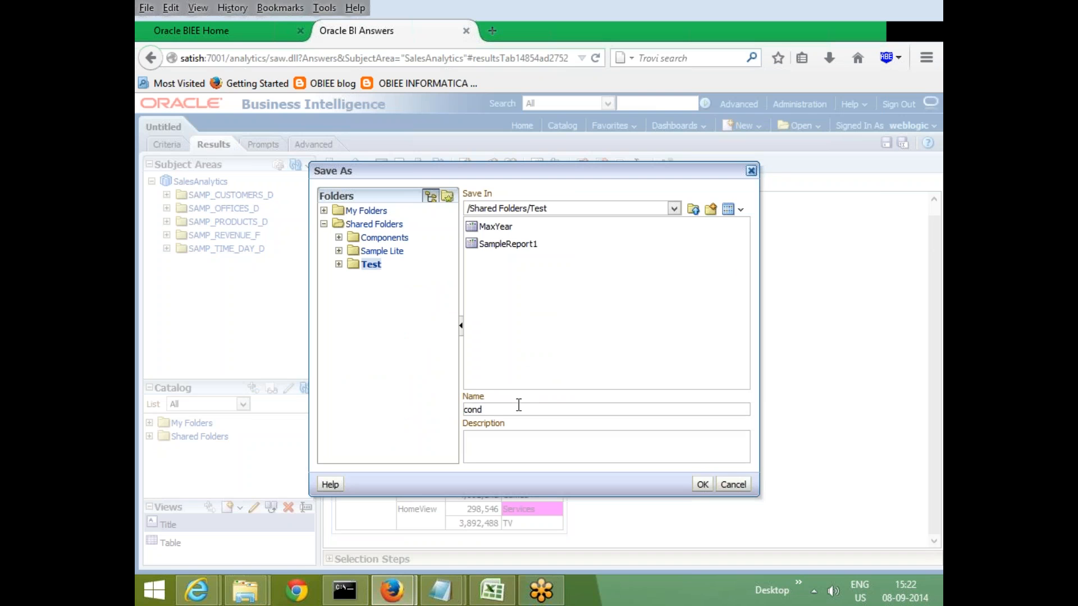
pyautogui.click(702, 484)
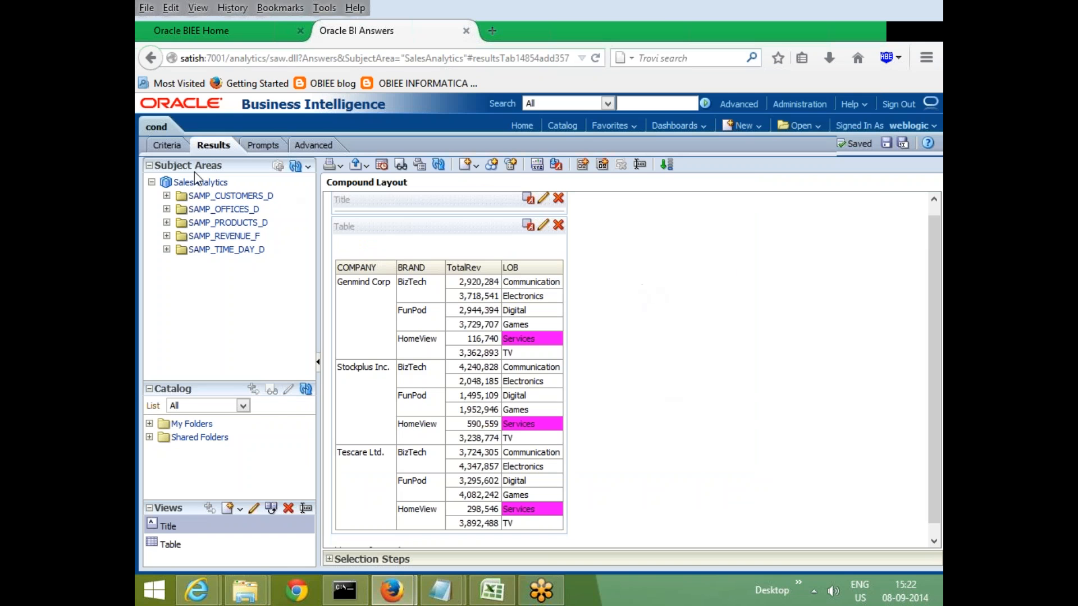
# Review the TotalRev column's conditional format and interaction settings in its column properties
pyautogui.click(168, 146)
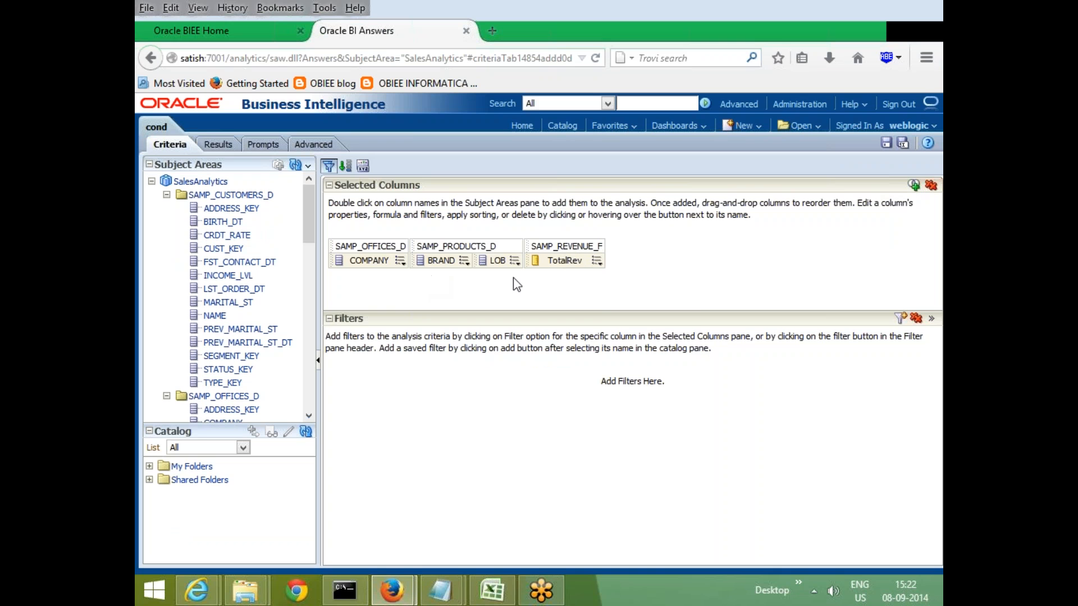
pyautogui.click(596, 261)
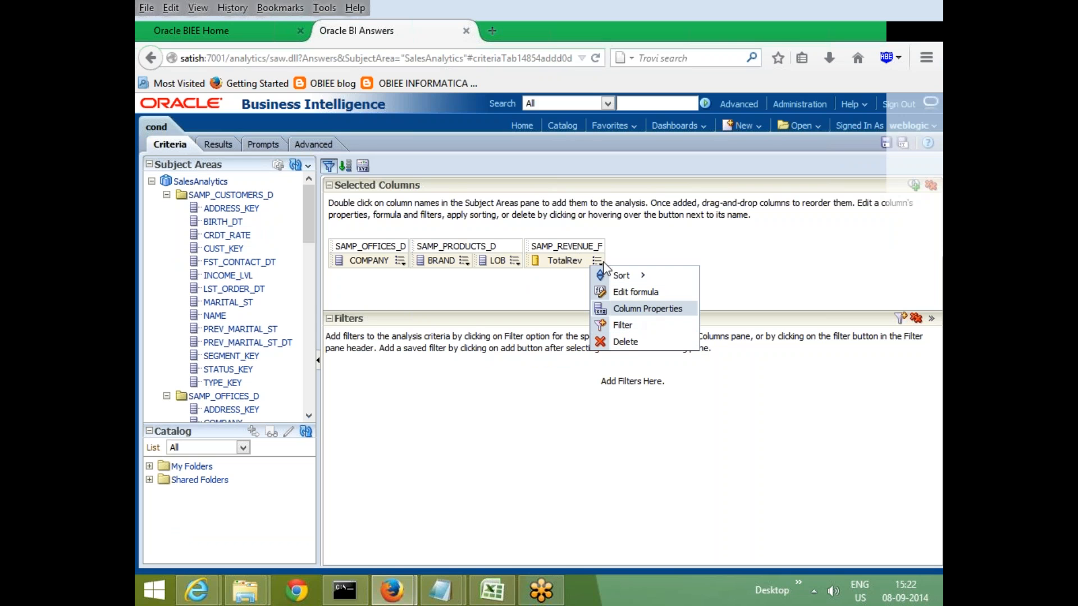
pyautogui.click(646, 309)
pyautogui.click(530, 133)
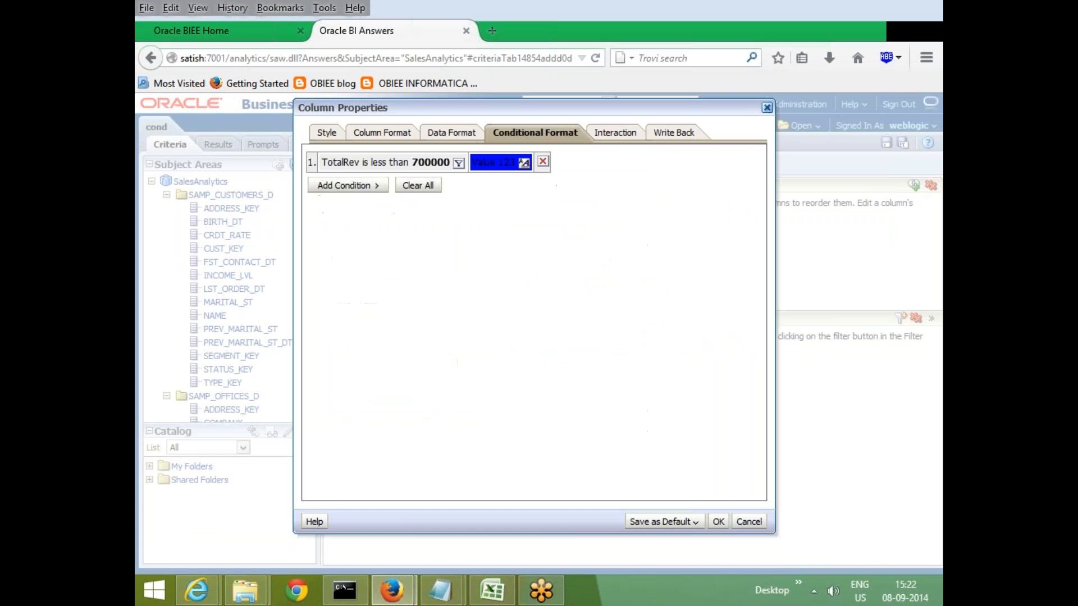
pyautogui.click(601, 134)
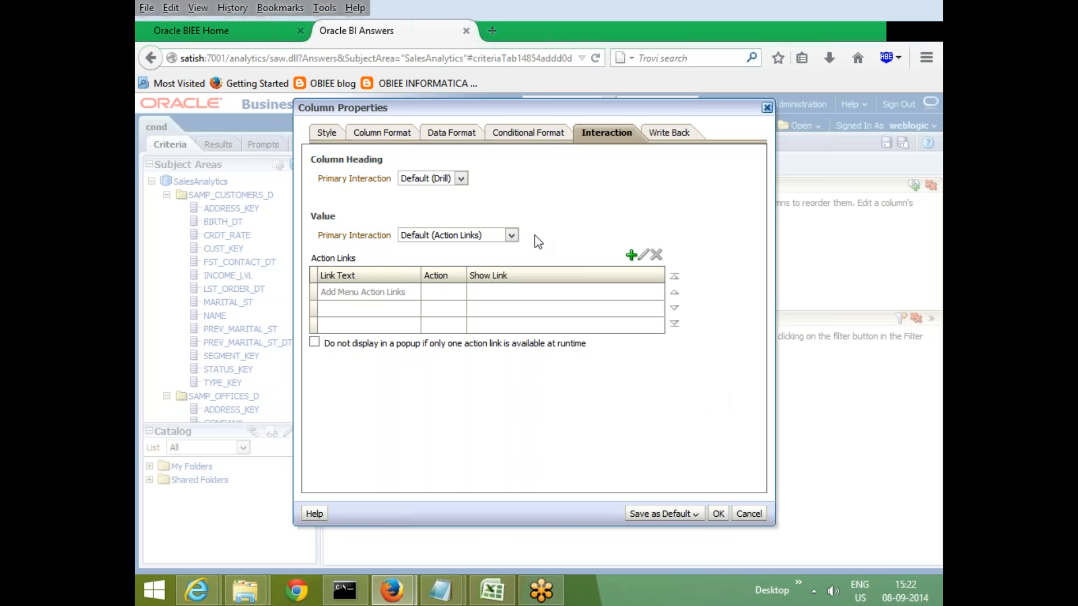
# Try Drill and Action Links as the primary interaction for TotalRev values, discarding the changes
pyautogui.click(509, 236)
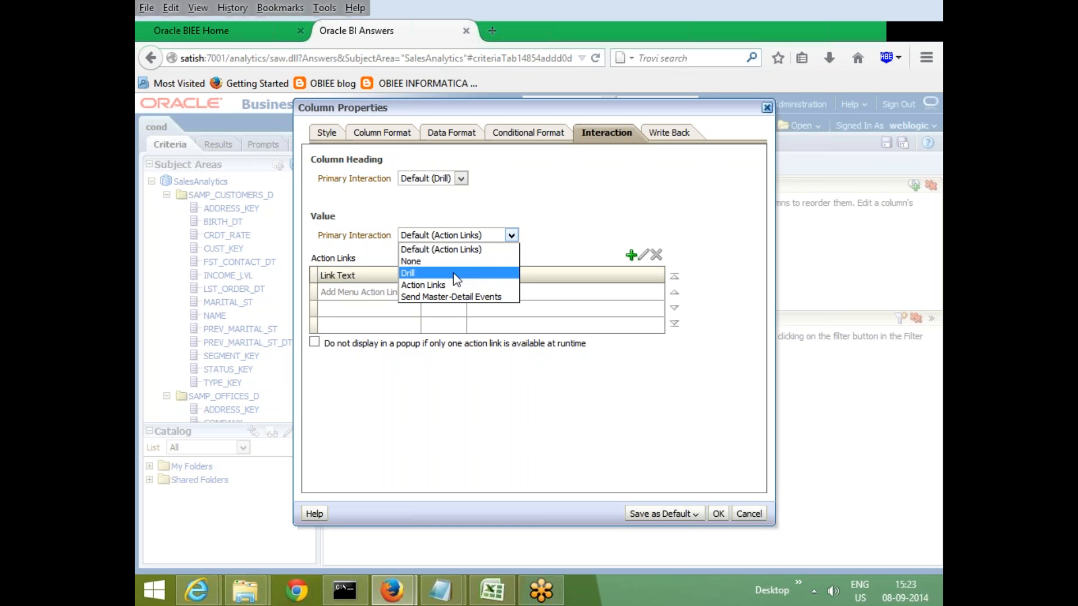
pyautogui.click(456, 278)
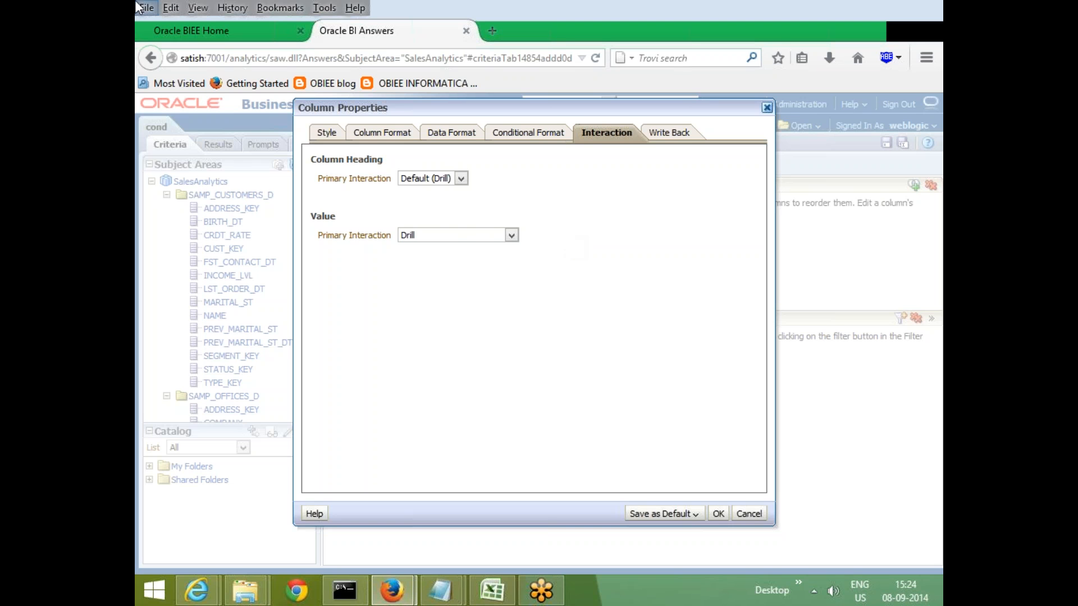
pyautogui.click(507, 237)
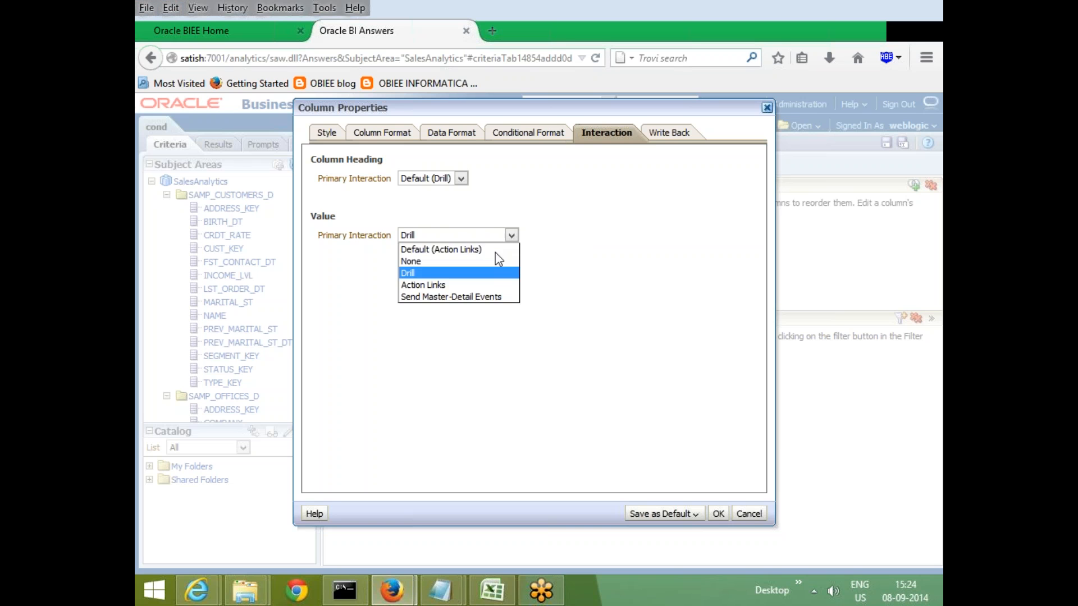
pyautogui.click(444, 287)
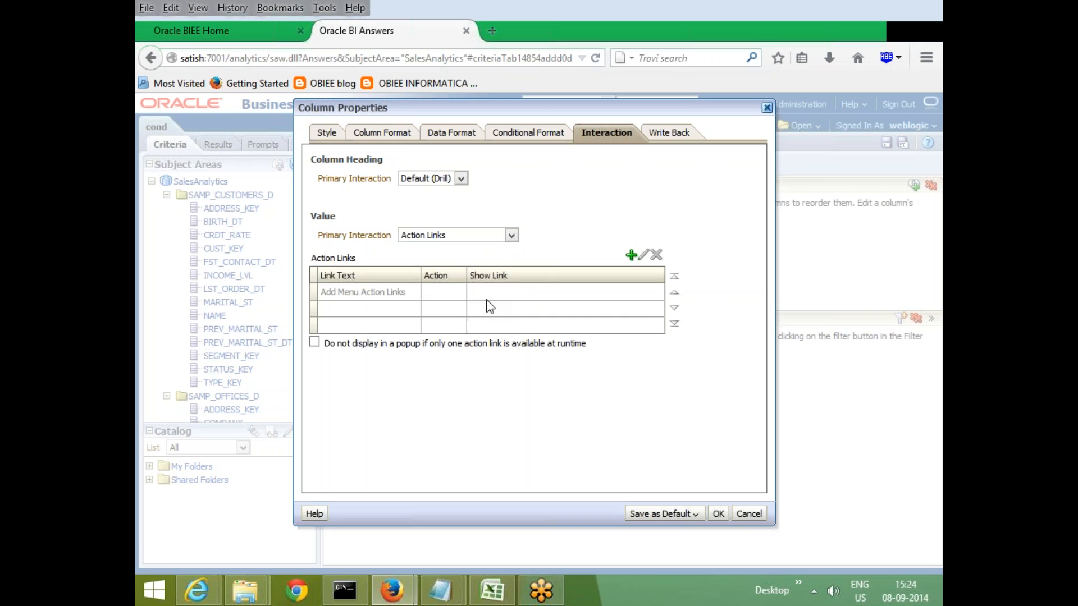
pyautogui.click(750, 512)
# Delete the LOB column from the cond analysis and show the results with only COMPANY, BRAND and TotalRev
pyautogui.click(217, 144)
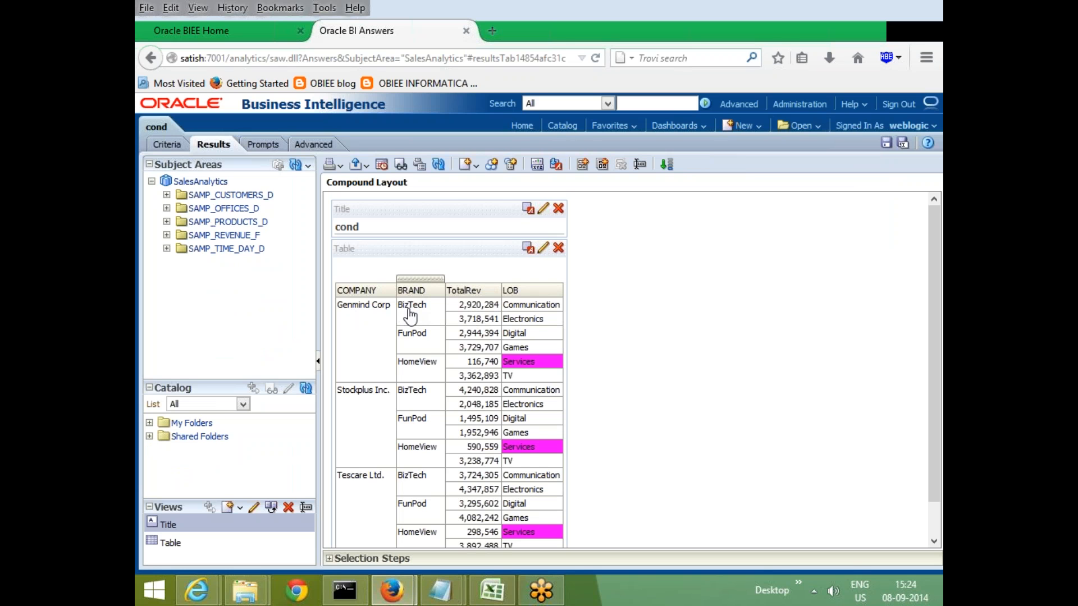
pyautogui.click(411, 316)
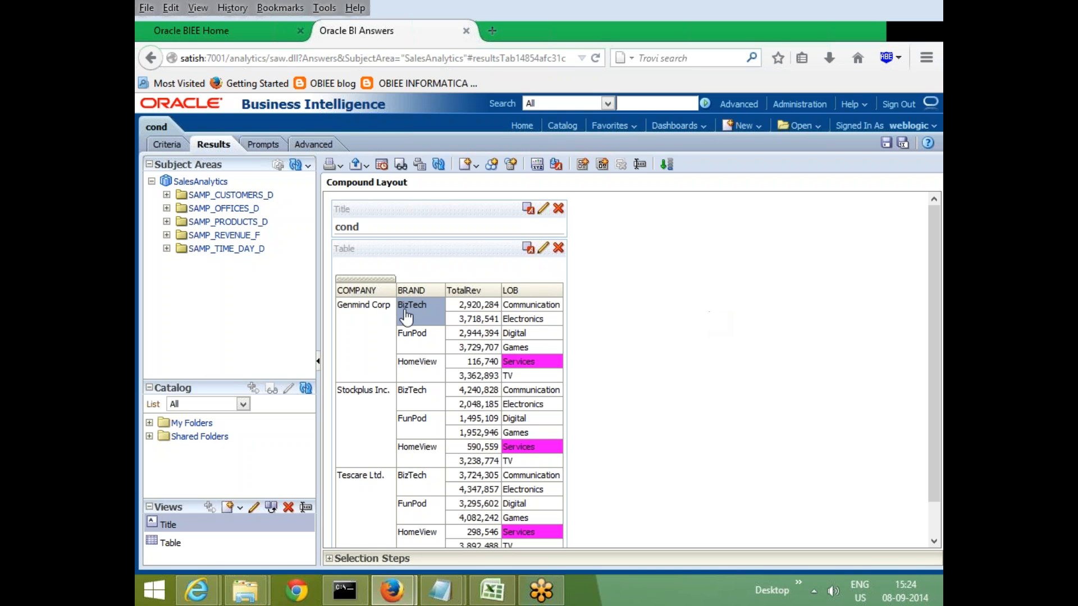
pyautogui.click(171, 148)
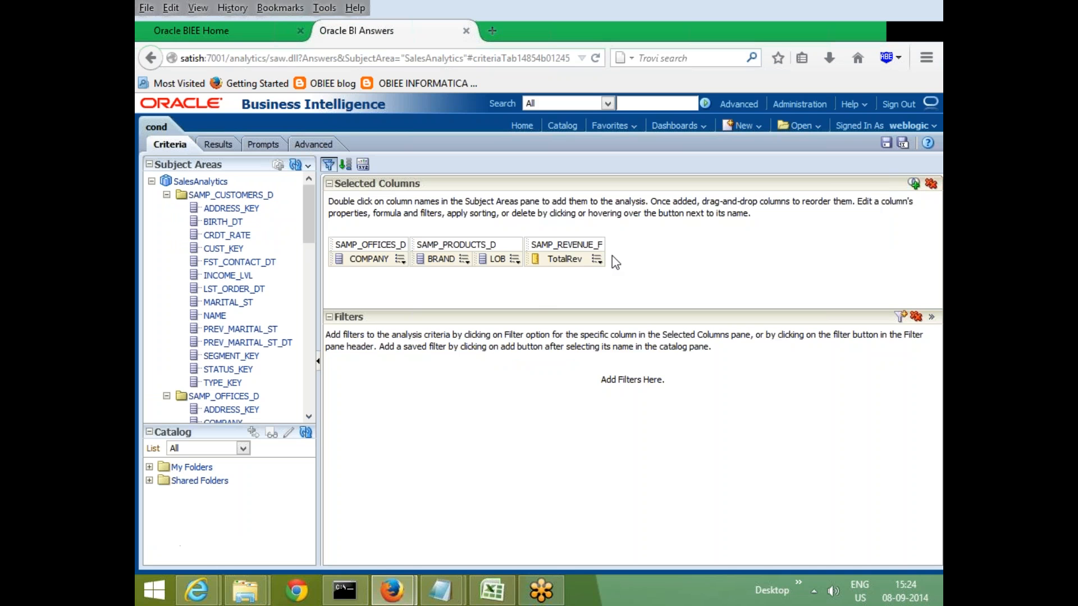
pyautogui.click(515, 259)
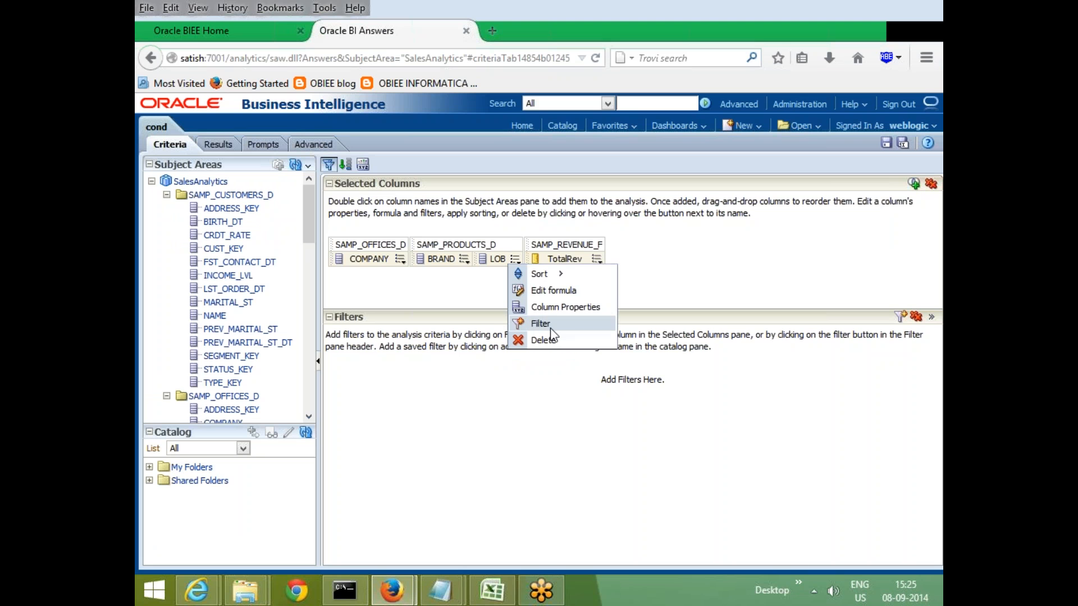
pyautogui.click(551, 345)
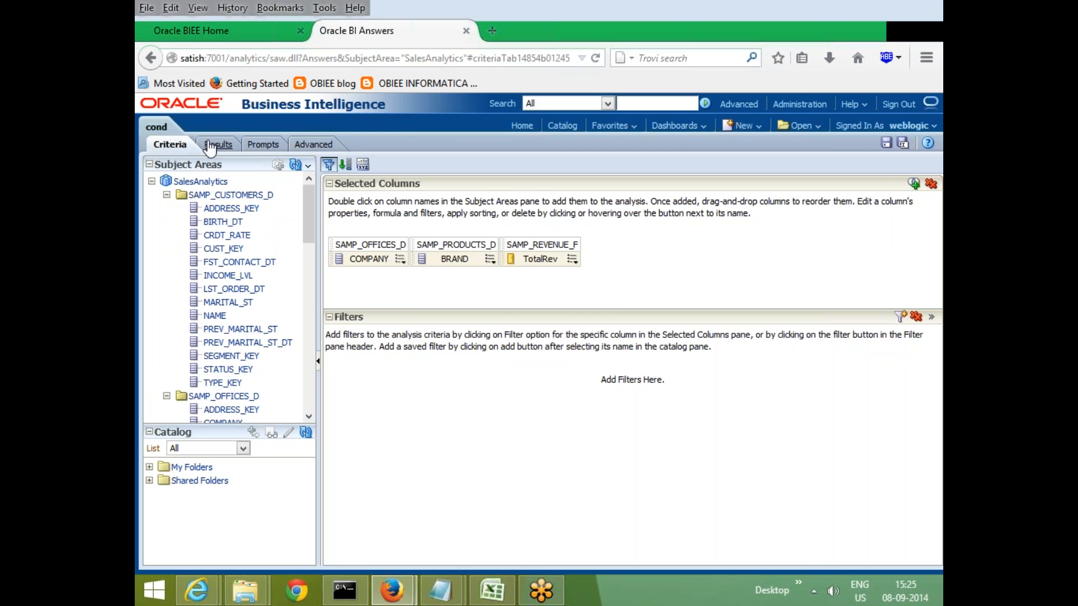
pyautogui.click(211, 144)
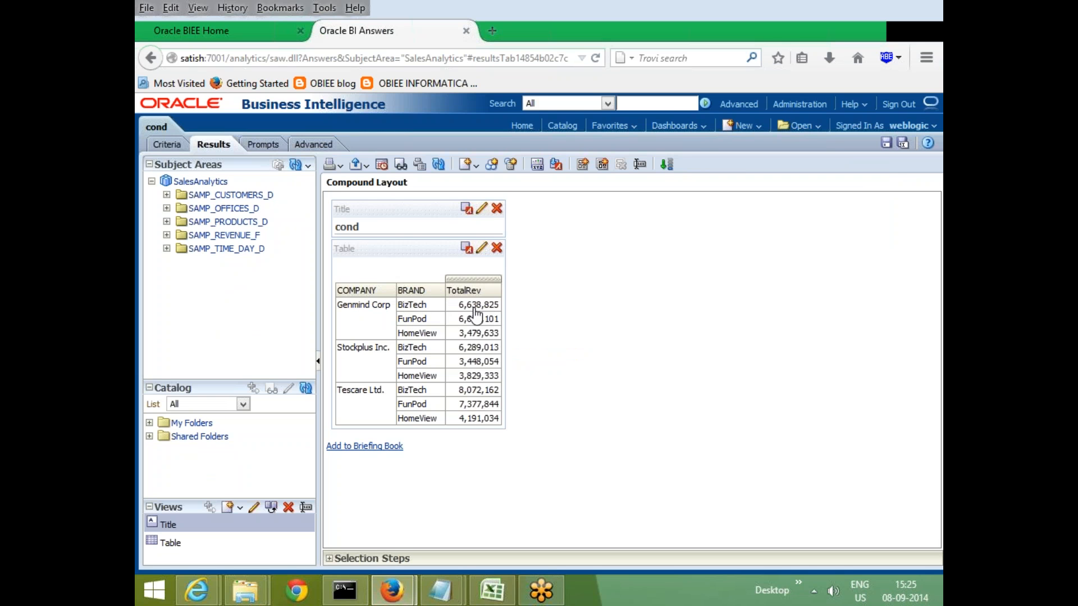
# Open the analytics home page in a new browser tab and create an analysis on the SalesAnalytics subject area
pyautogui.click(493, 30)
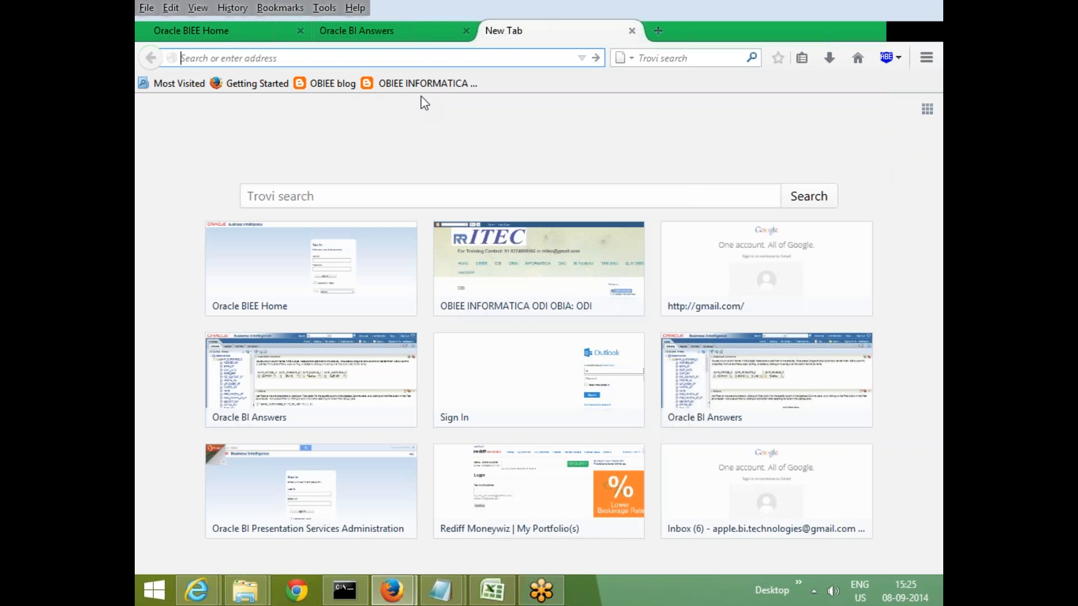
pyautogui.write('sa')
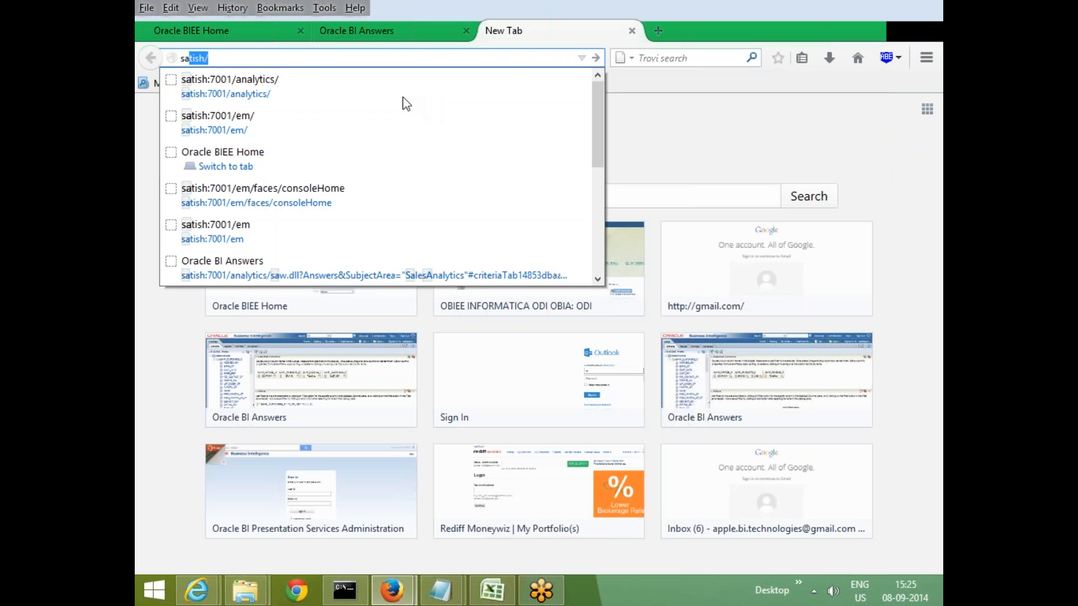
pyautogui.click(341, 97)
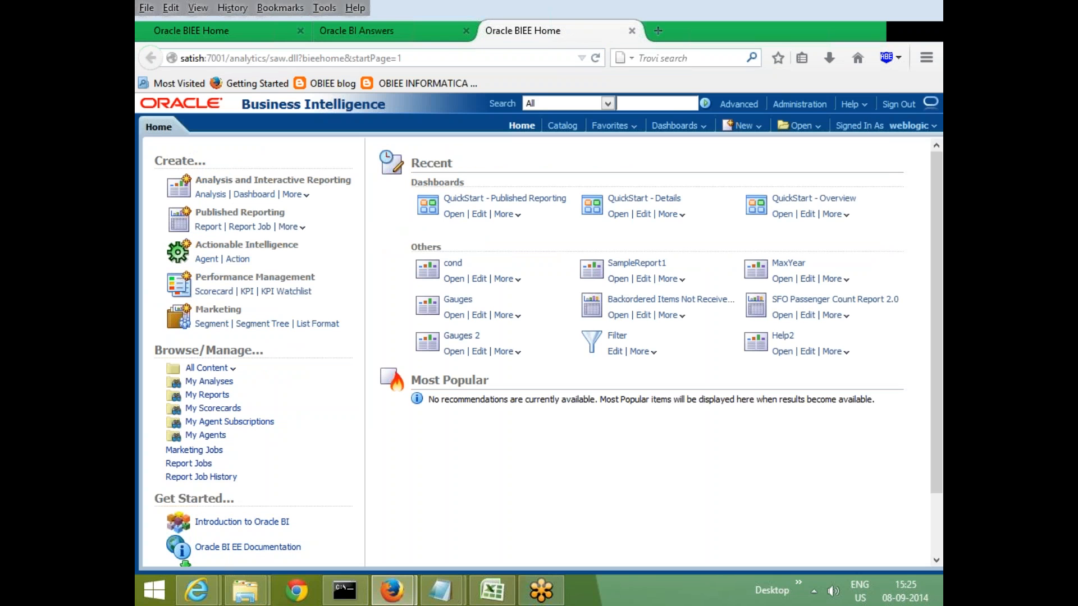
pyautogui.click(209, 194)
pyautogui.click(236, 201)
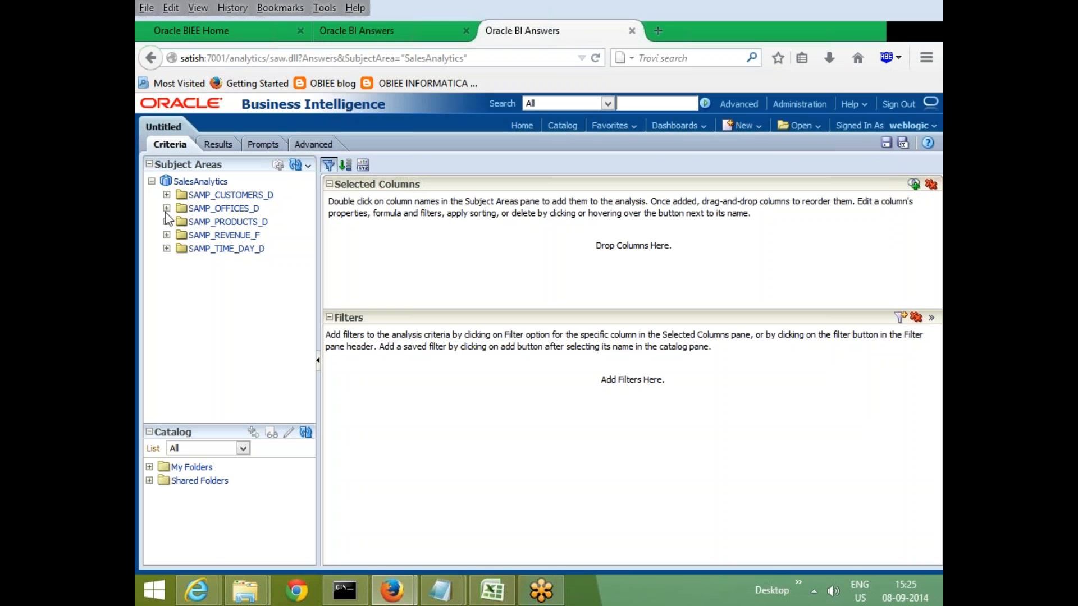
# Add BRAND, LOB and PROD_DSC from SAMP_PRODUCTS_D and Total Units from SAMP_REVENUE_F to the analysis
pyautogui.click(167, 222)
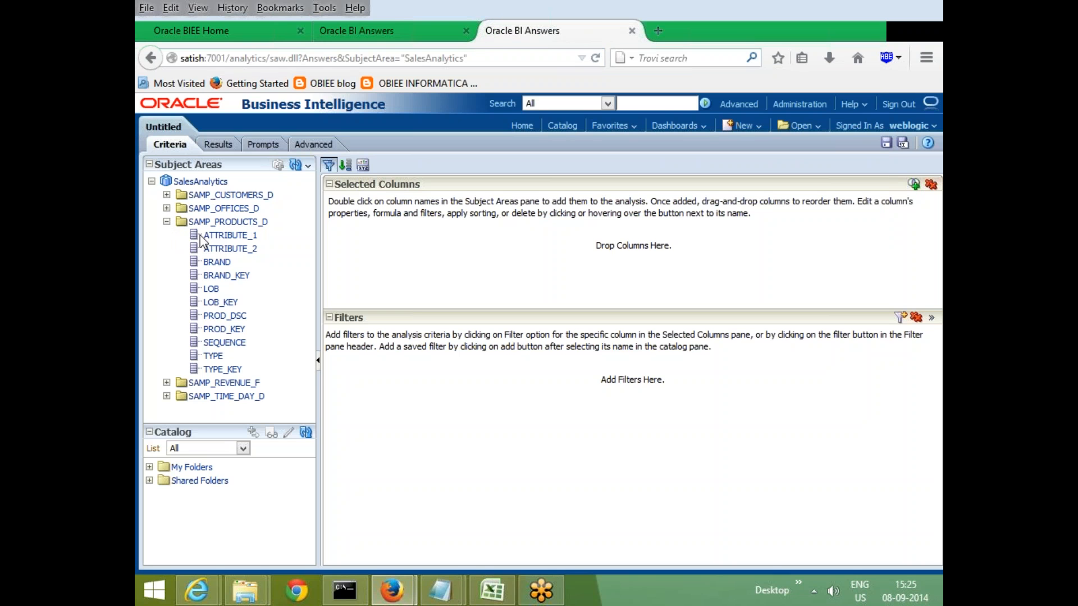
pyautogui.doubleClick(217, 263)
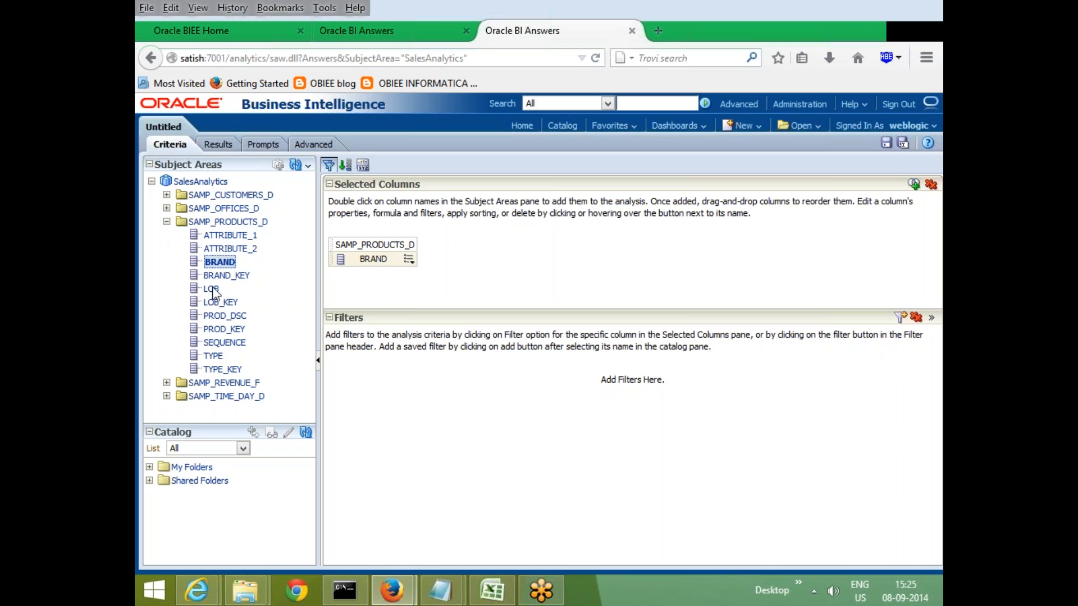
pyautogui.doubleClick(212, 289)
pyautogui.doubleClick(228, 316)
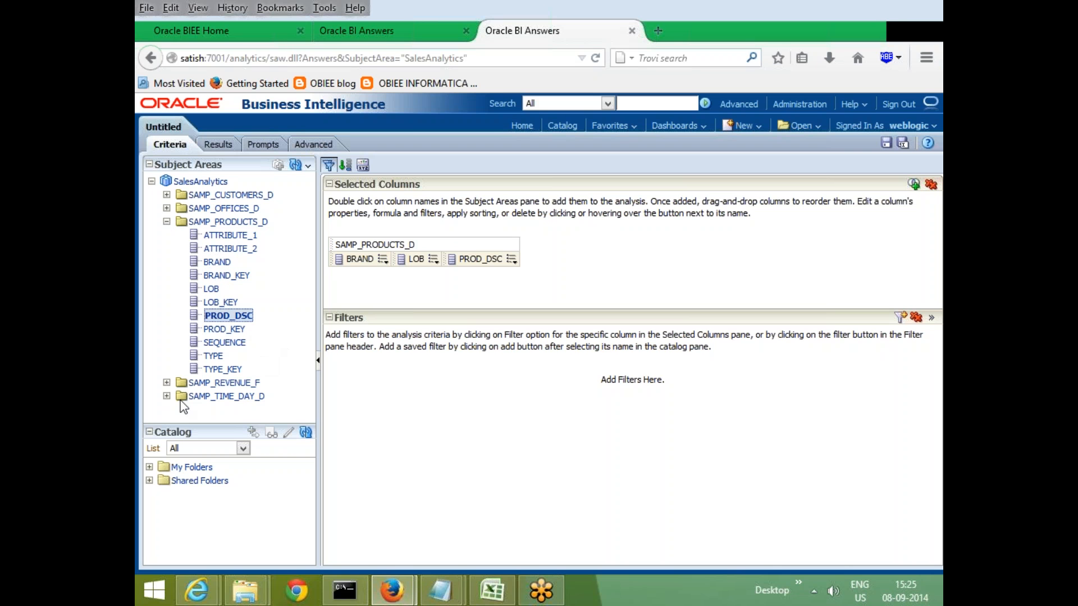
pyautogui.click(166, 383)
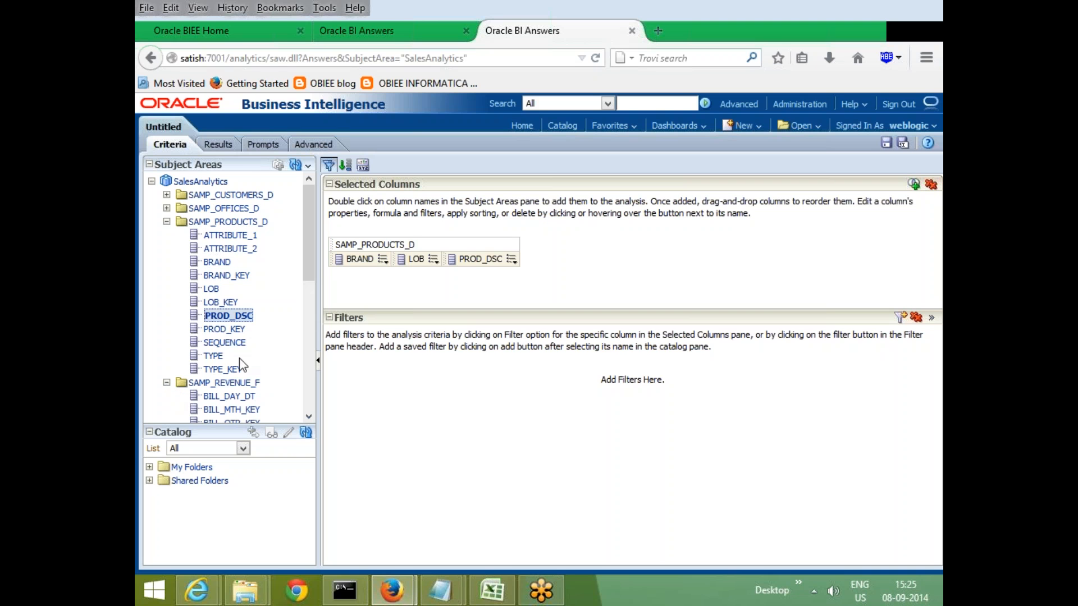
pyautogui.scroll(-5, 249, 359)
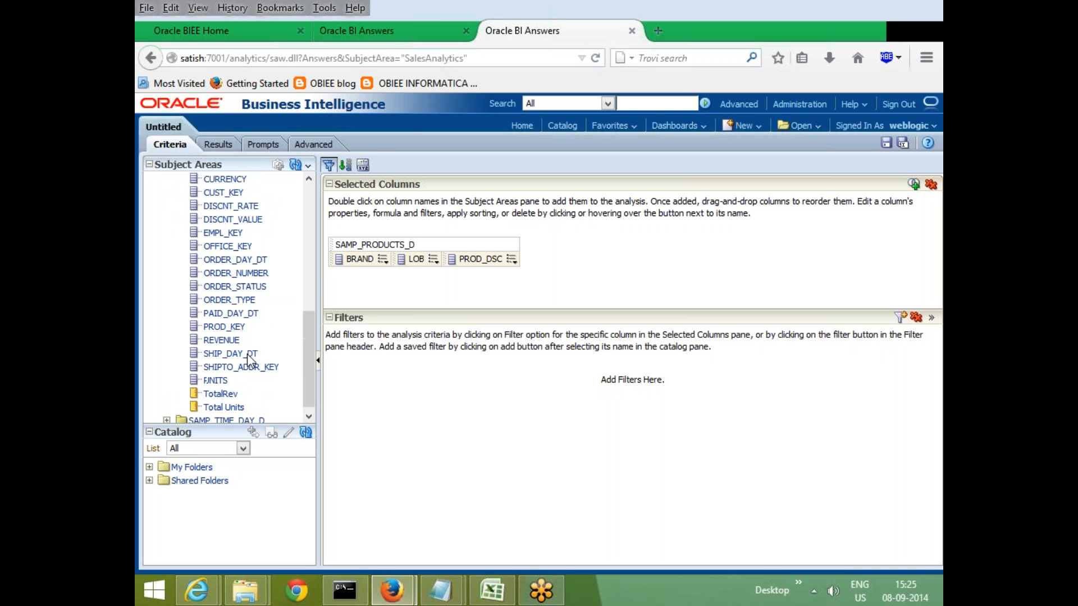
pyautogui.doubleClick(229, 408)
# Save the product analysis as DetailedProd1 in /Shared Folders/Test
pyautogui.click(887, 142)
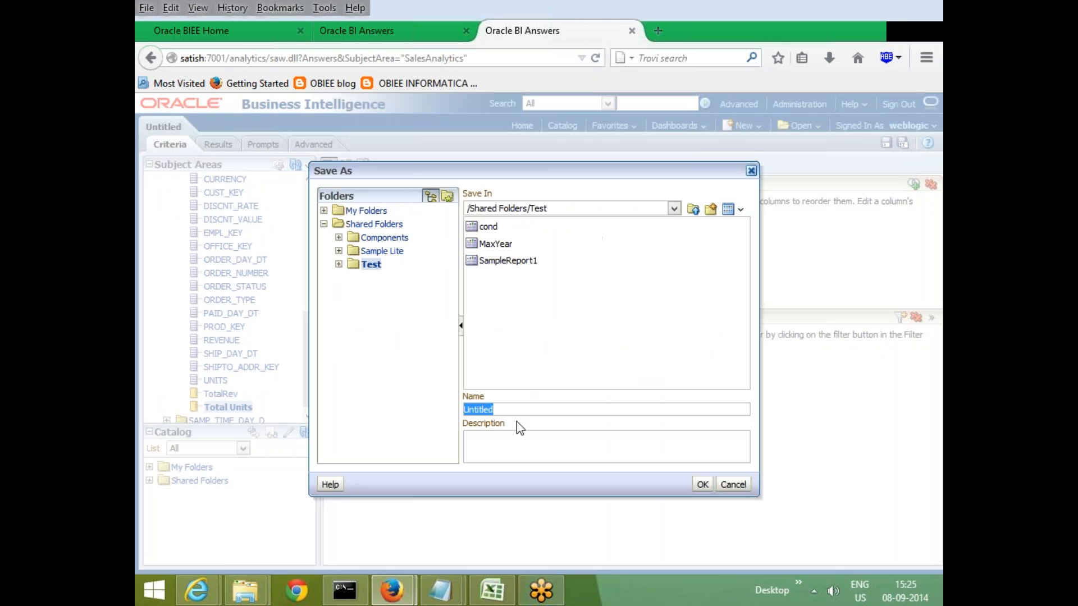
pyautogui.write('Action1')
pyautogui.press('BackSpace')
pyautogui.press('BackSpace')
pyautogui.press('BackSpace')
pyautogui.press('BackSpace')
pyautogui.press('BackSpace')
pyautogui.press('BackSpace')
pyautogui.press('BackSpace')
pyautogui.write('Detaile')
pyautogui.click(703, 485)
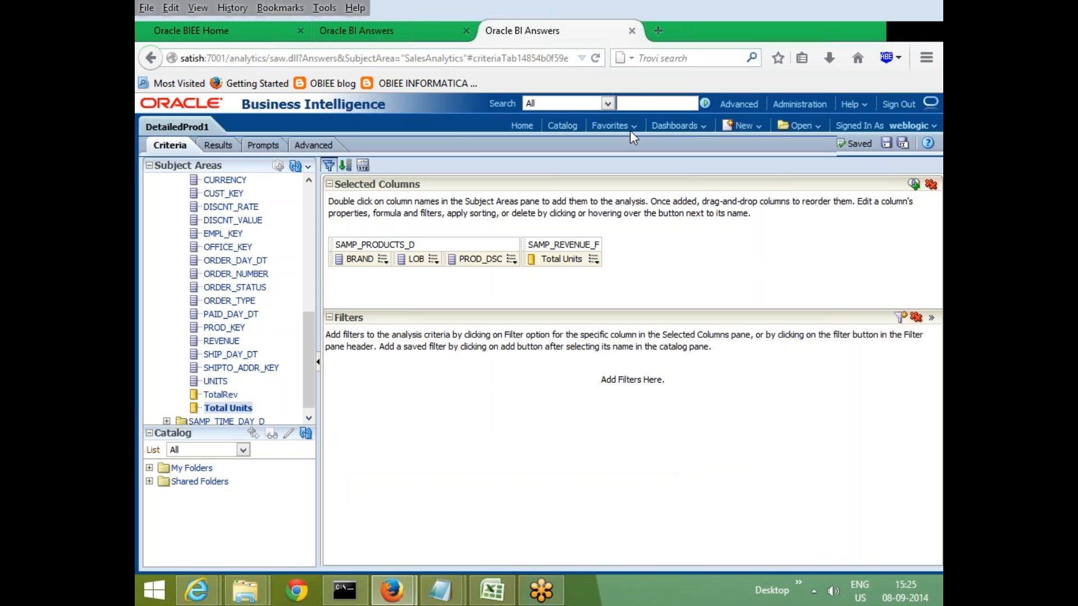
# Open the analytics home page in another browser tab and create a second analysis on SalesAnalytics
pyautogui.click(742, 126)
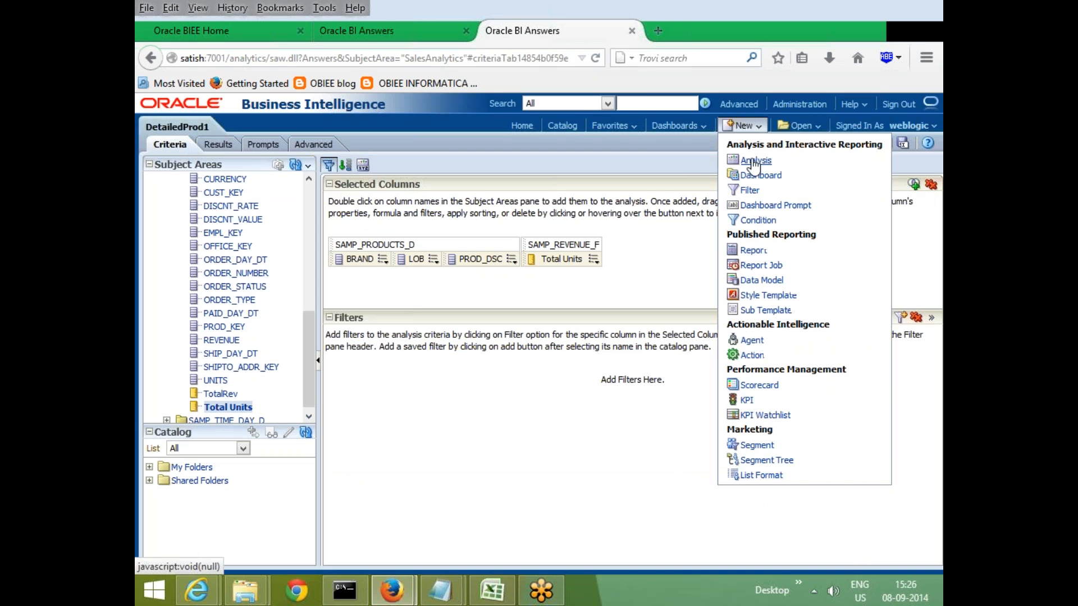
pyautogui.click(658, 28)
pyautogui.write('satish/')
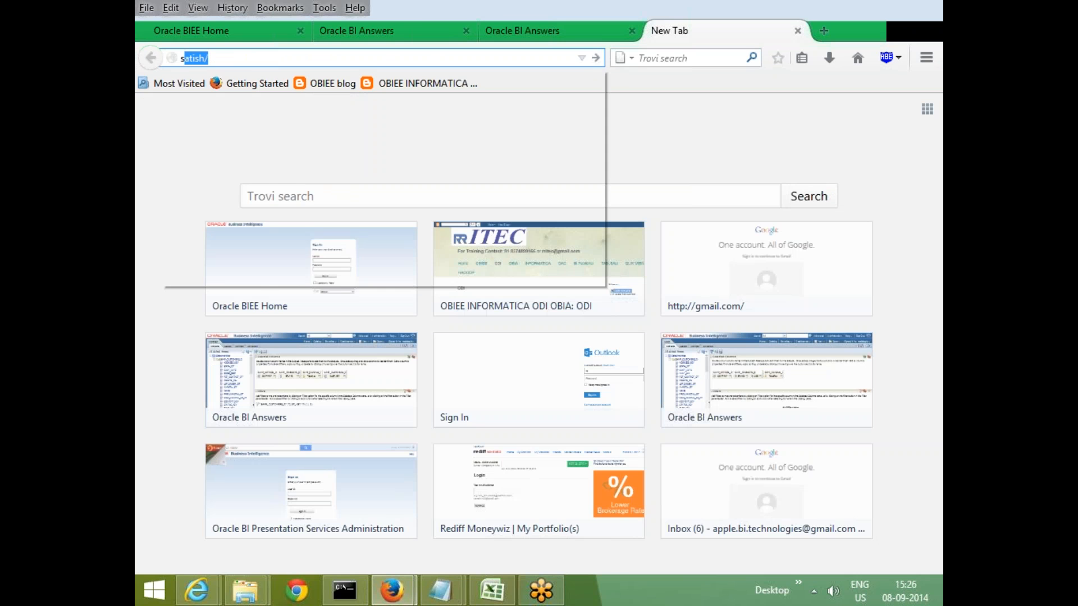
pyautogui.click(276, 90)
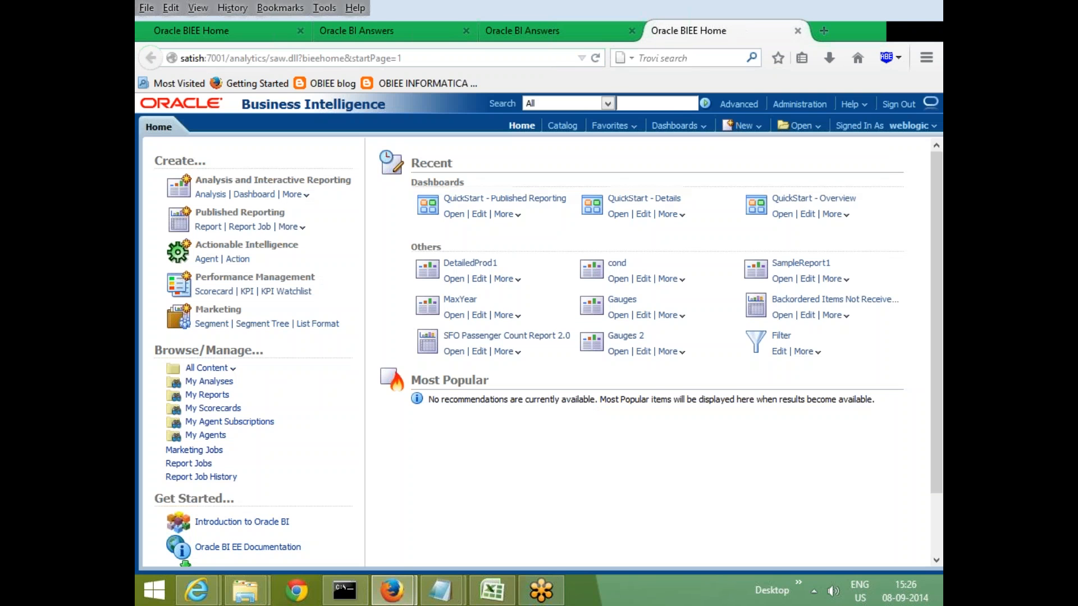
pyautogui.click(744, 128)
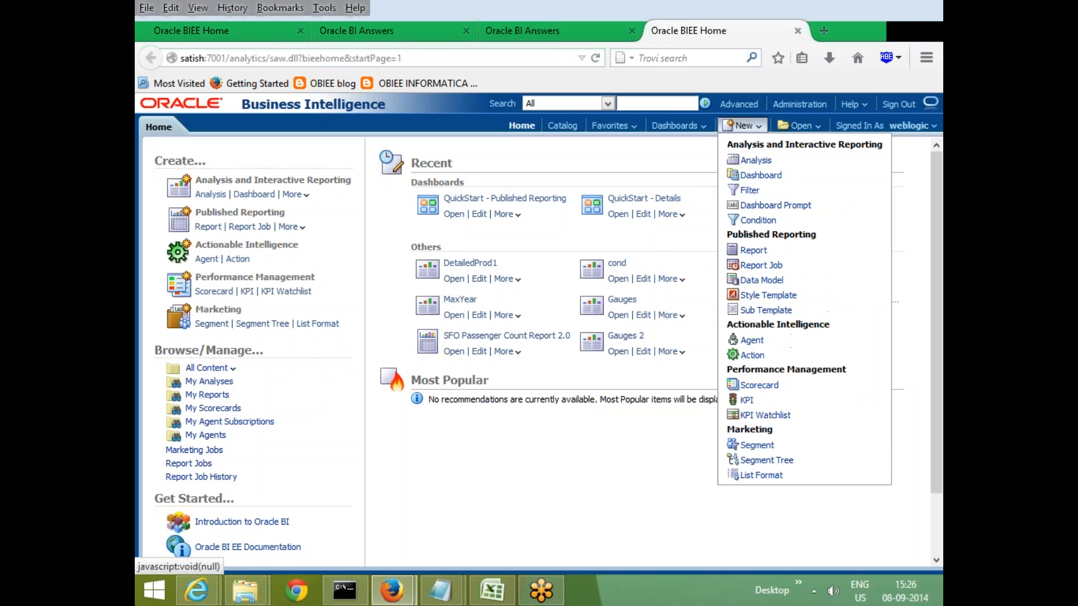
pyautogui.click(750, 164)
pyautogui.click(712, 167)
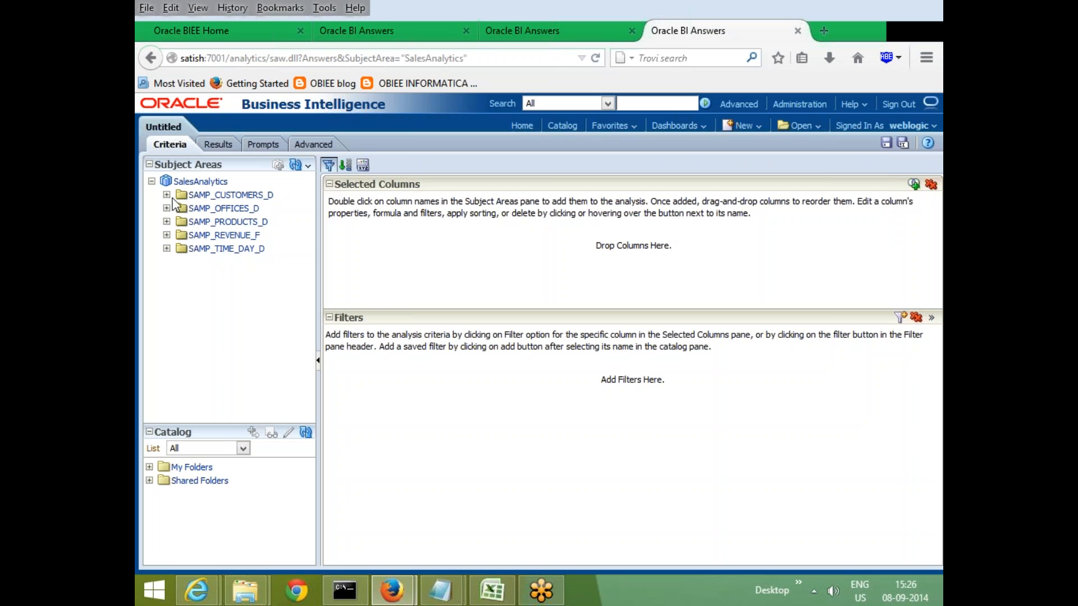
# Add BRAND from SAMP_PRODUCTS_D to the new analysis and expand the SAMP_OFFICES_D folder
pyautogui.click(166, 221)
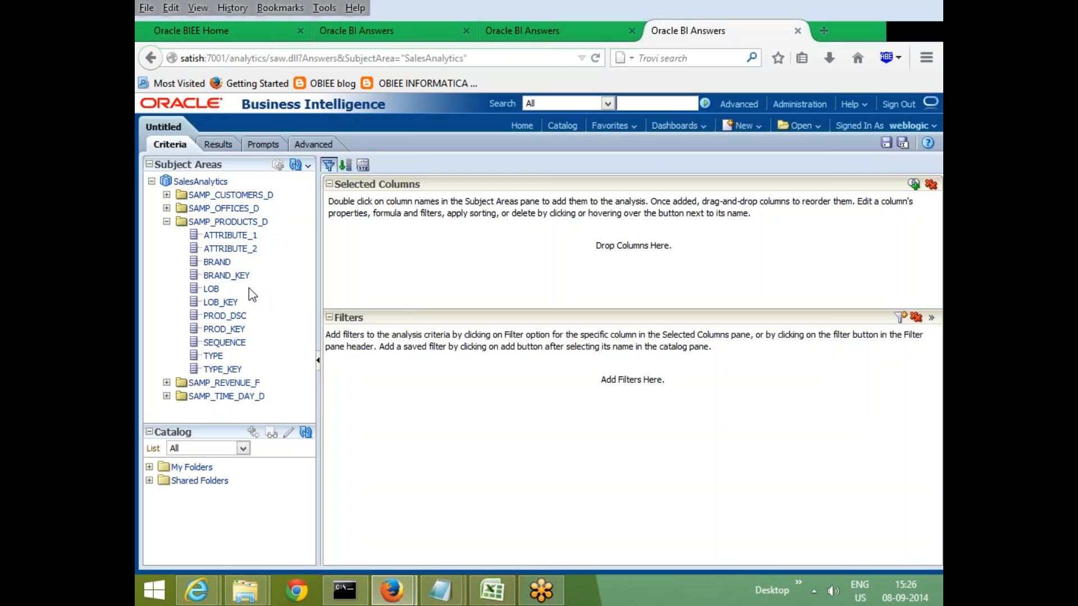
pyautogui.doubleClick(217, 262)
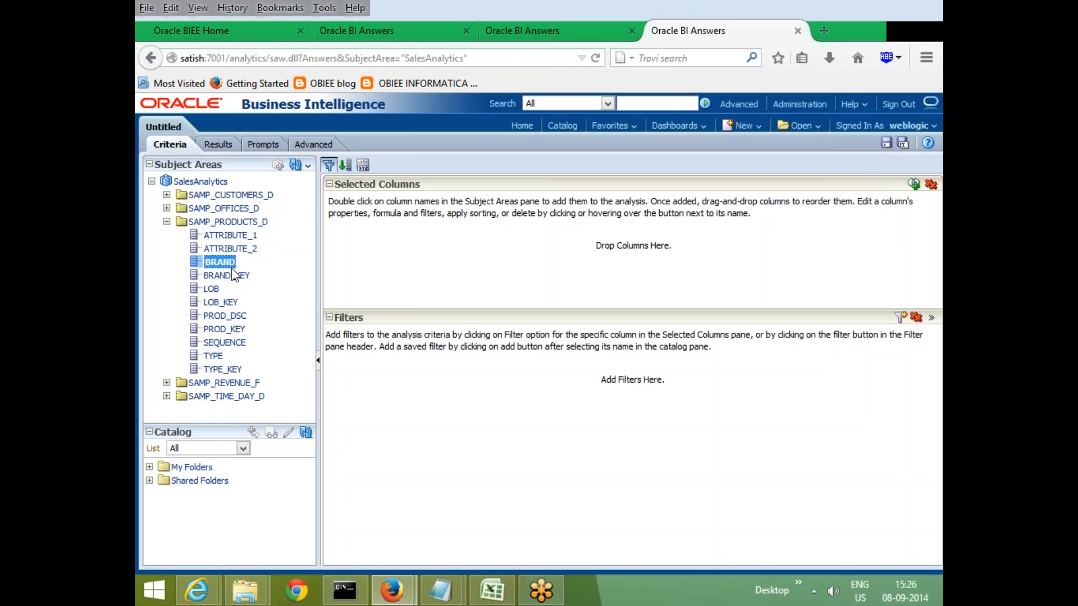
pyautogui.click(166, 208)
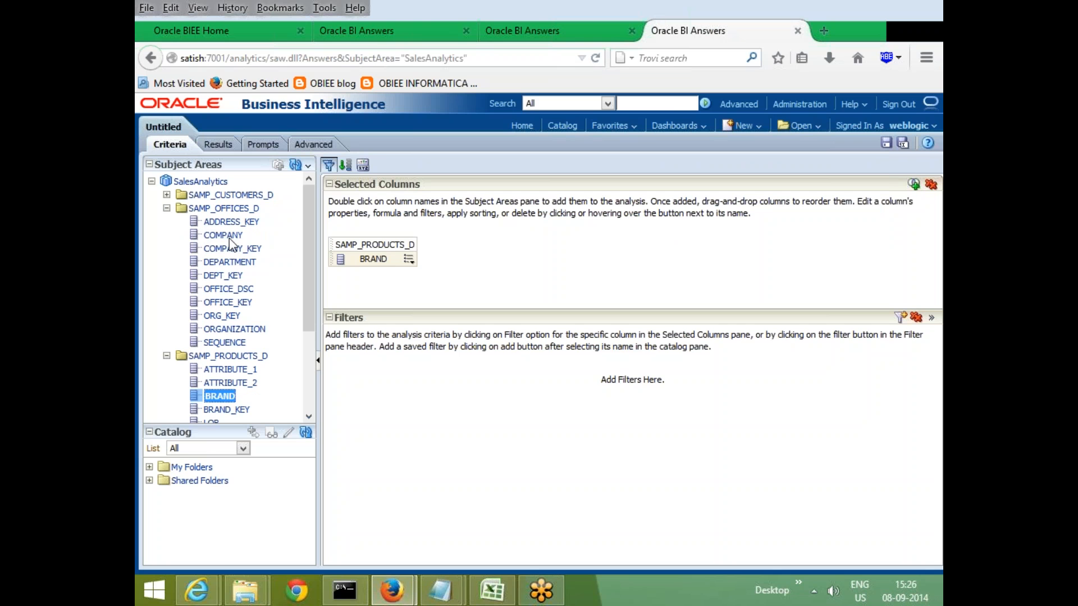
pyautogui.doubleClick(227, 237)
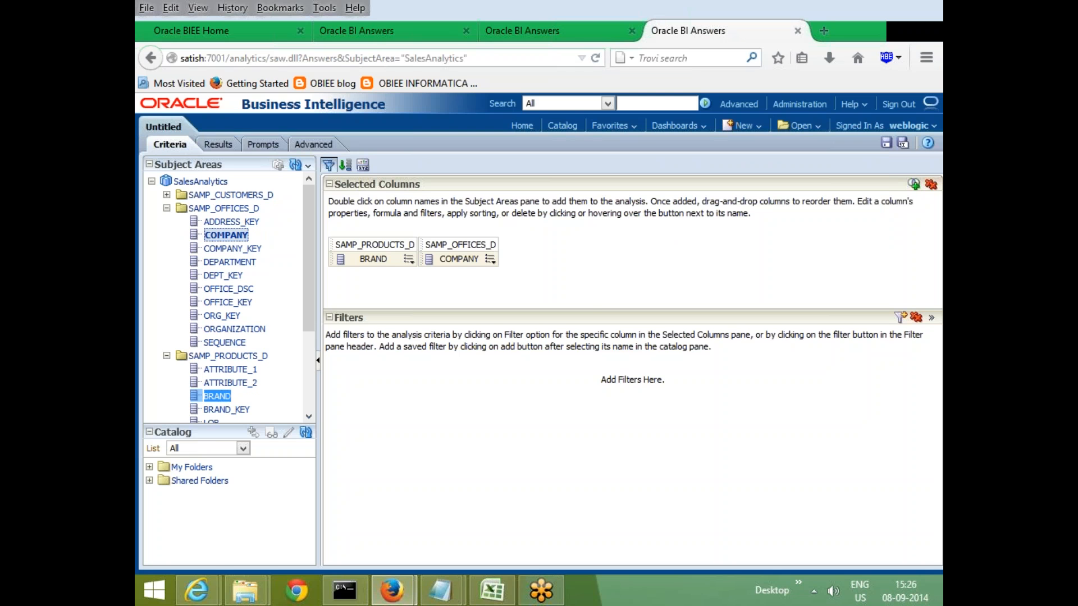
pyautogui.click(490, 260)
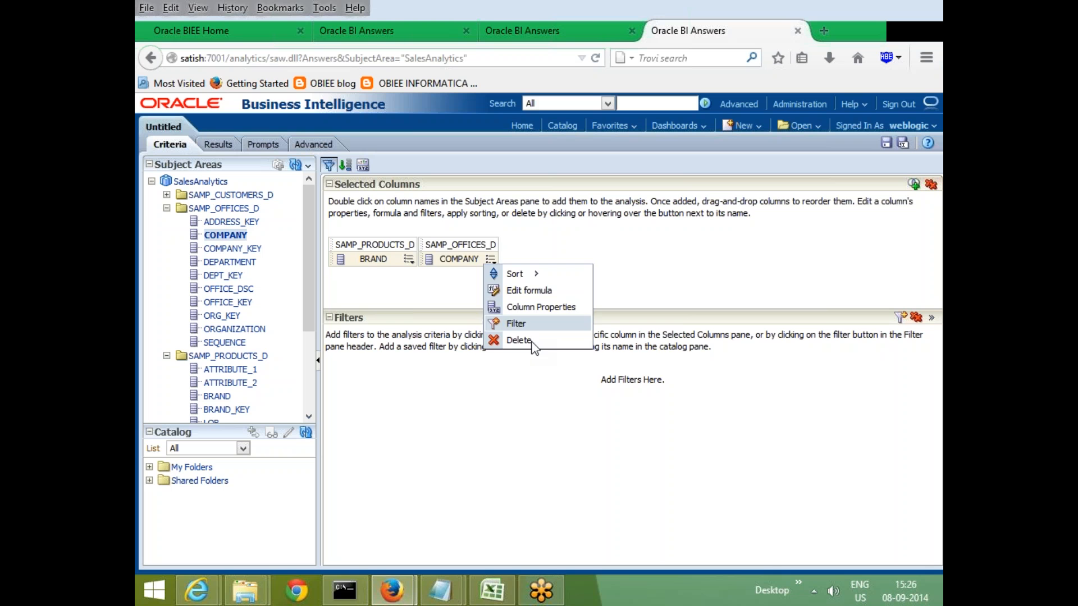
pyautogui.click(523, 340)
# Add DEPT_KEY and OFFICE_DSC from SAMP_OFFICES_D and TotalRev from SAMP_REVENUE_F to the analysis
pyautogui.click(231, 279)
pyautogui.doubleClick(230, 289)
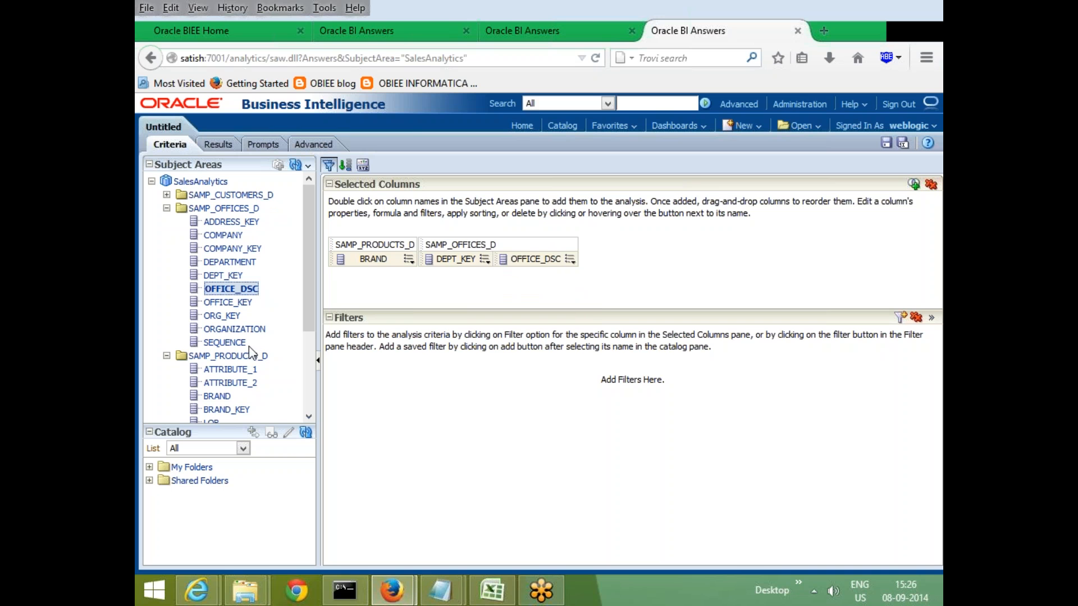
pyautogui.scroll(-4, 249, 347)
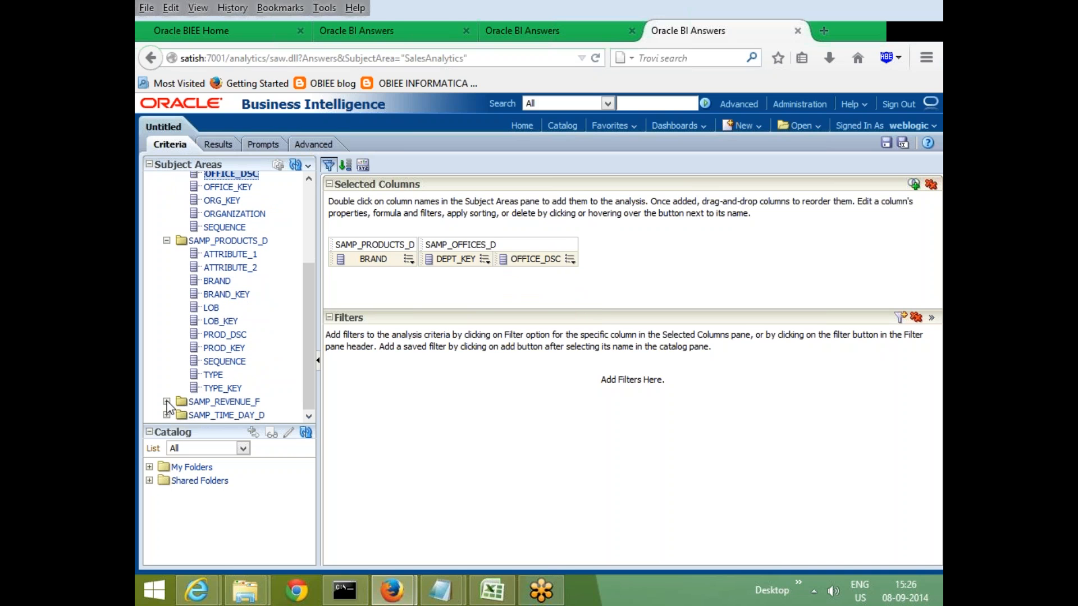
pyautogui.click(166, 402)
pyautogui.scroll(-10, 224, 398)
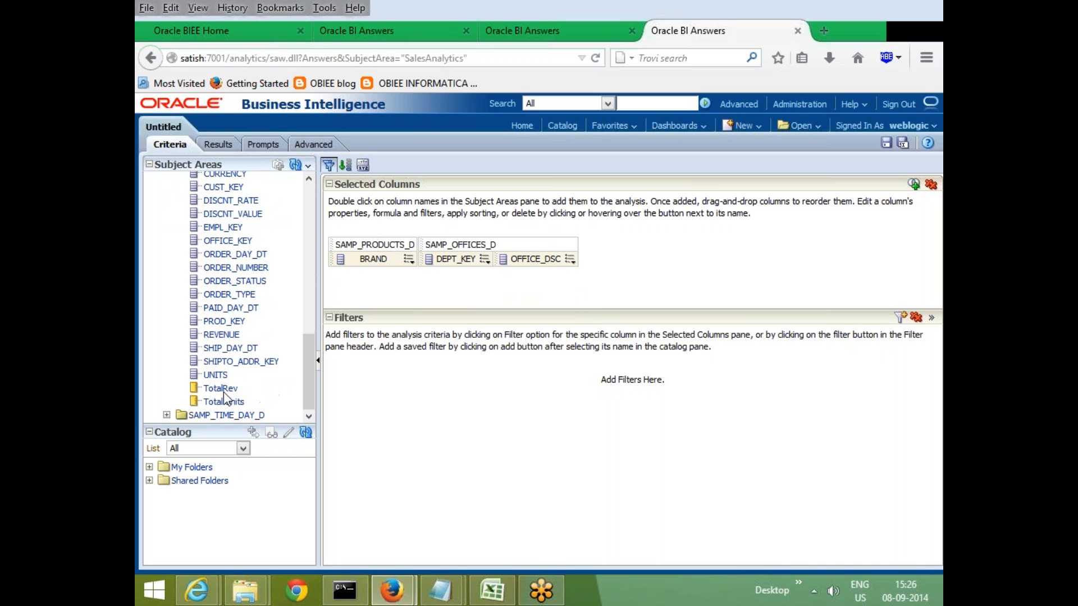
pyautogui.doubleClick(223, 389)
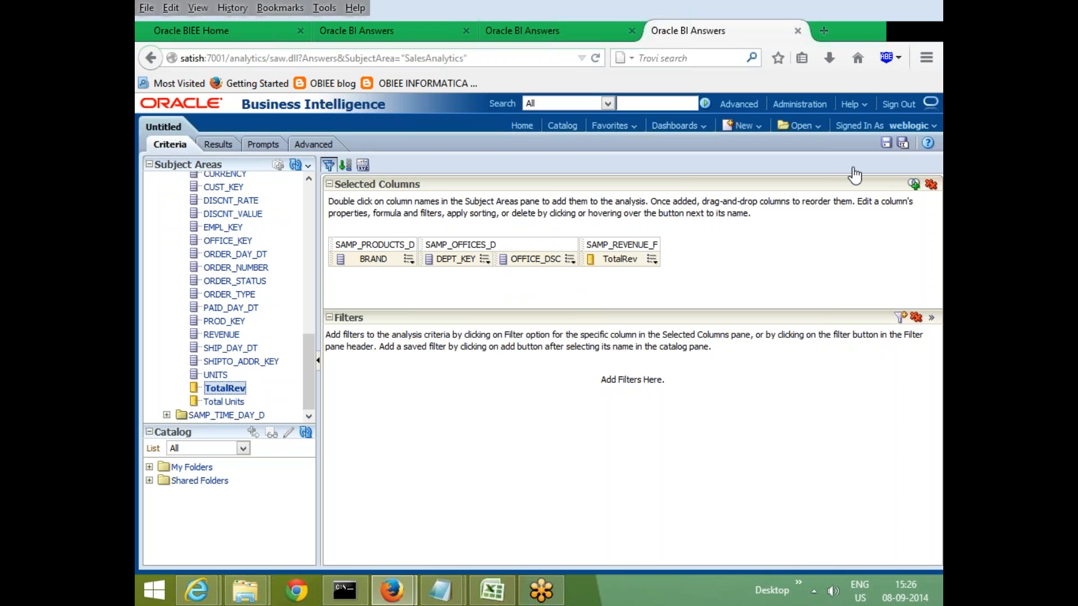
# Save the office analysis as DetailedOffice2 in /Shared Folders/Test
pyautogui.click(887, 142)
pyautogui.click(507, 278)
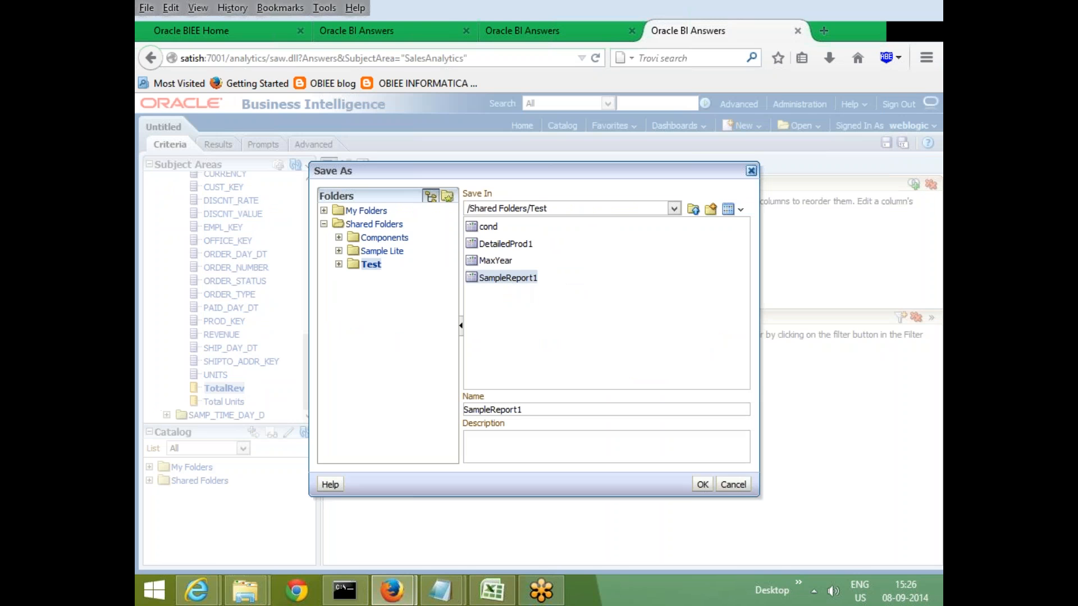
pyautogui.click(497, 246)
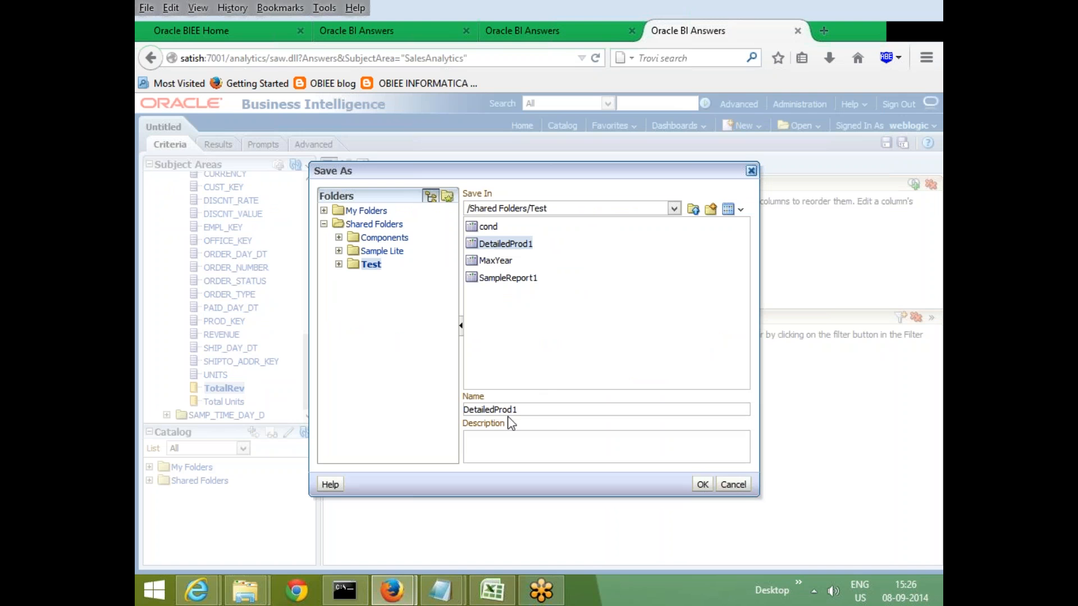
pyautogui.click(535, 411)
pyautogui.press('BackSpace')
pyautogui.press('BackSpace')
pyautogui.press('BackSpace')
pyautogui.press('BackSpace')
pyautogui.write('Office2')
pyautogui.press('Delete')
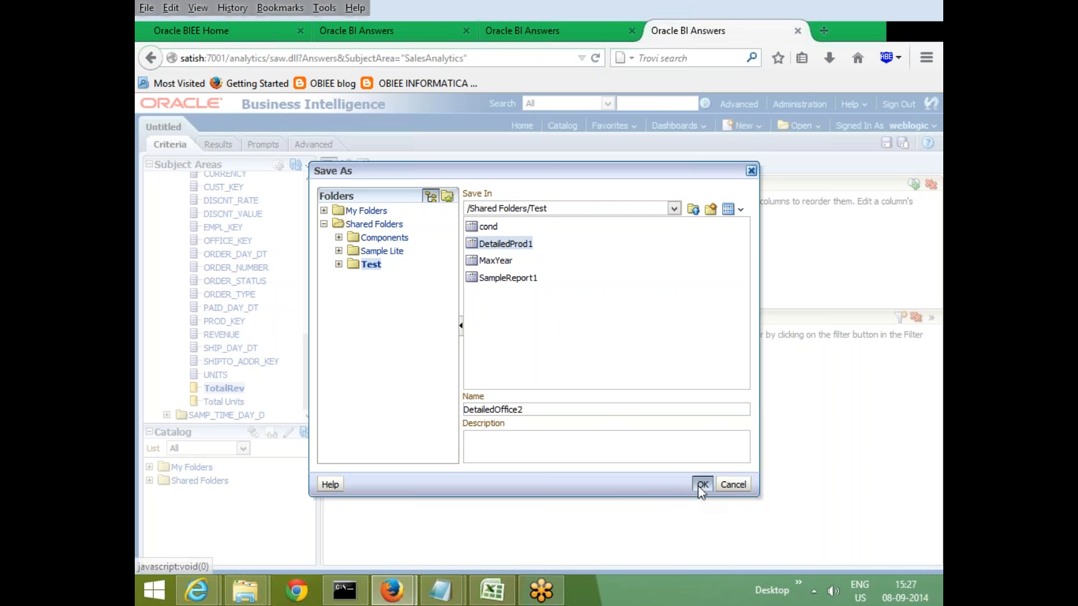
pyautogui.click(703, 485)
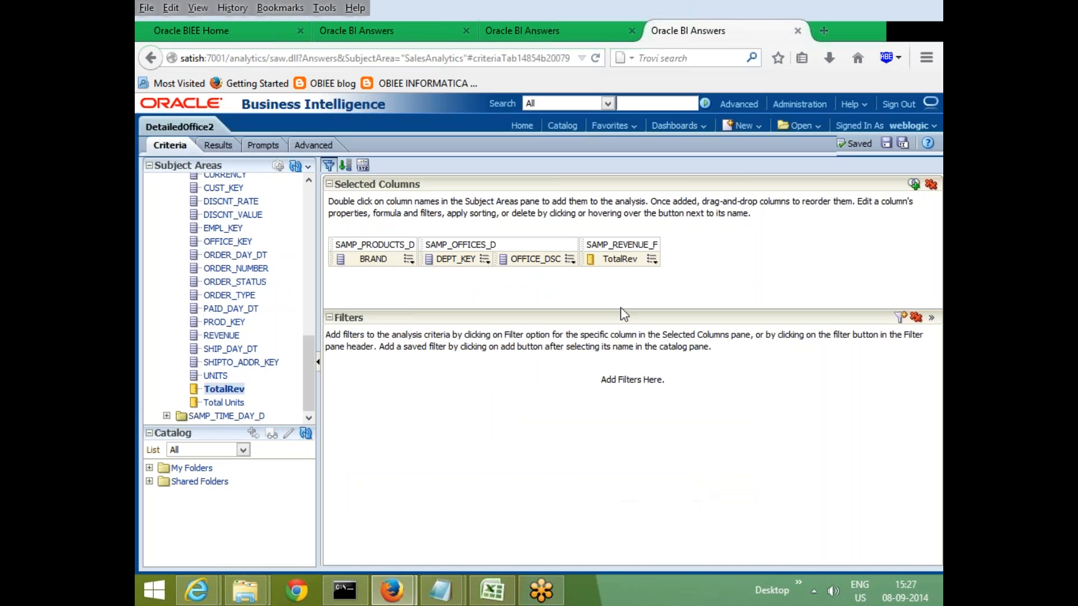
# Open the analytics home page in a new browser tab
pyautogui.click(824, 32)
pyautogui.write('as')
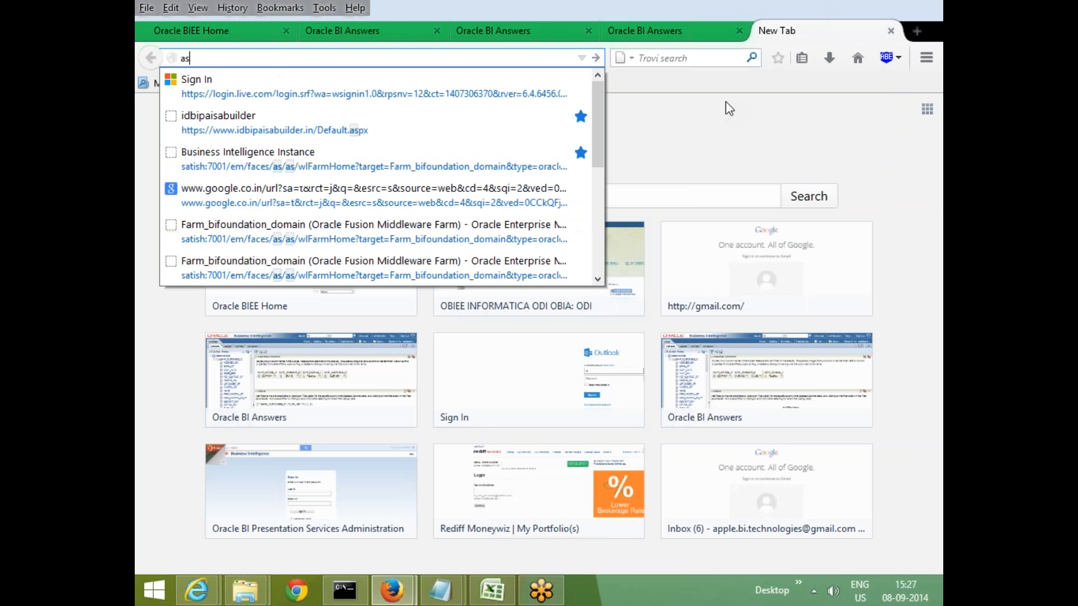
pyautogui.press('BackSpace')
pyautogui.press('BackSpace')
pyautogui.write('satish/')
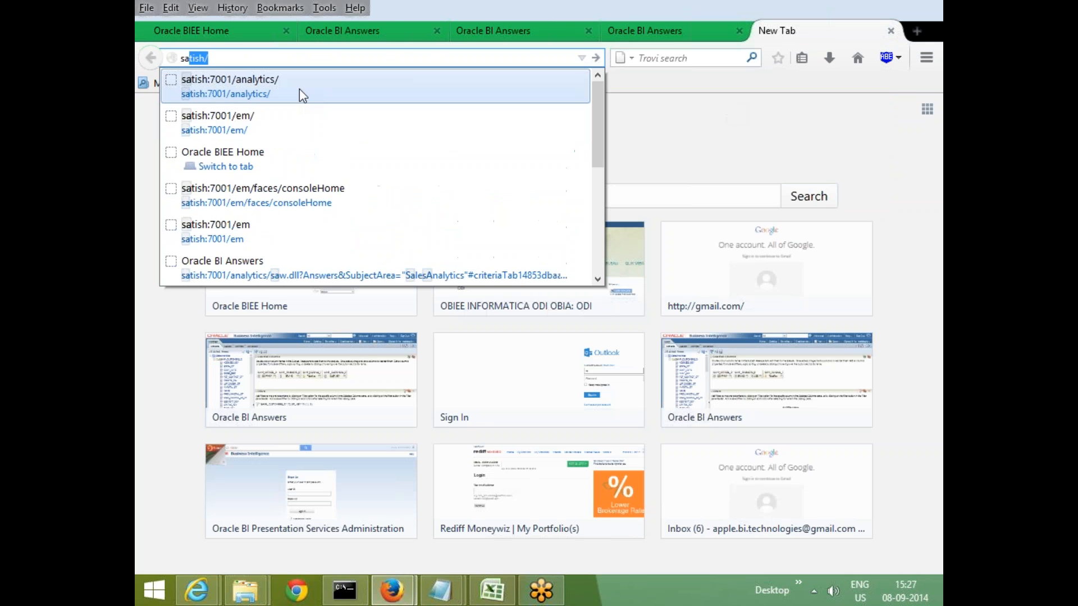
pyautogui.click(299, 89)
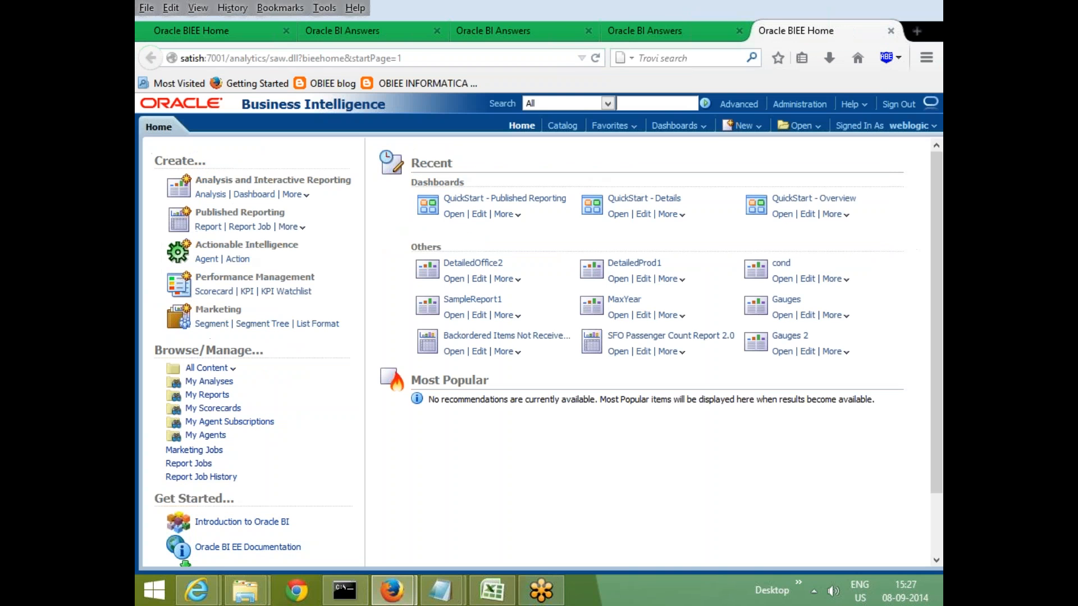
# Create a third detail analysis on the SalesAnalytics subject area
pyautogui.click(211, 194)
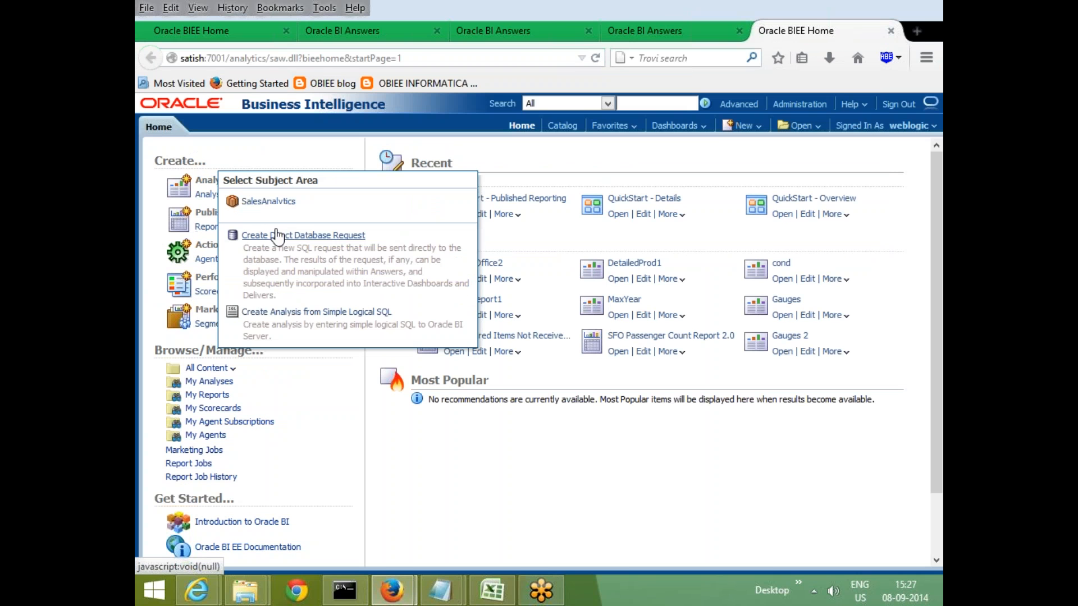
pyautogui.click(253, 194)
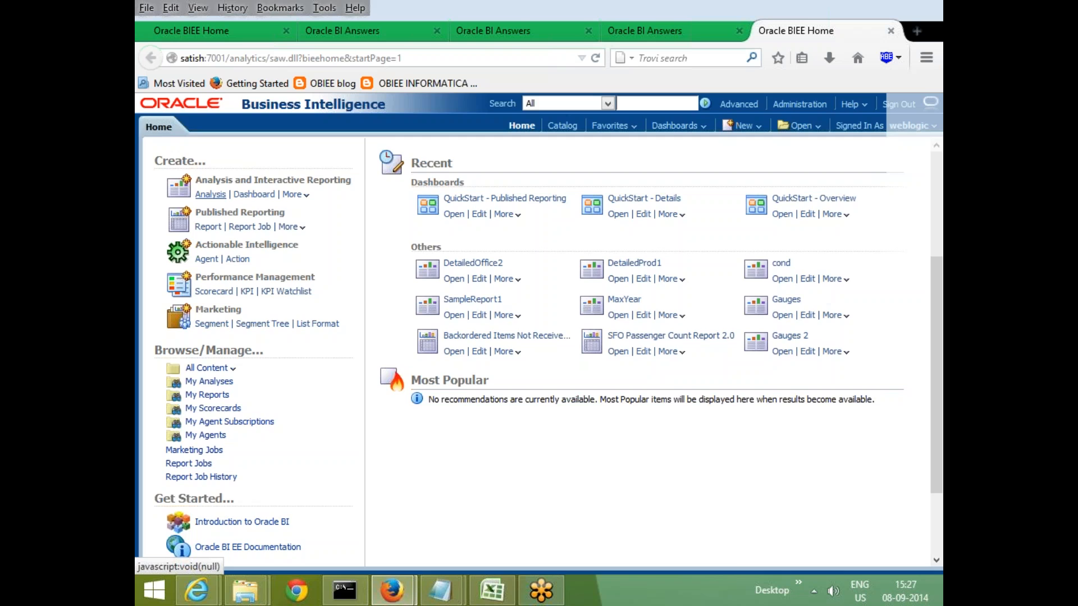
pyautogui.click(687, 413)
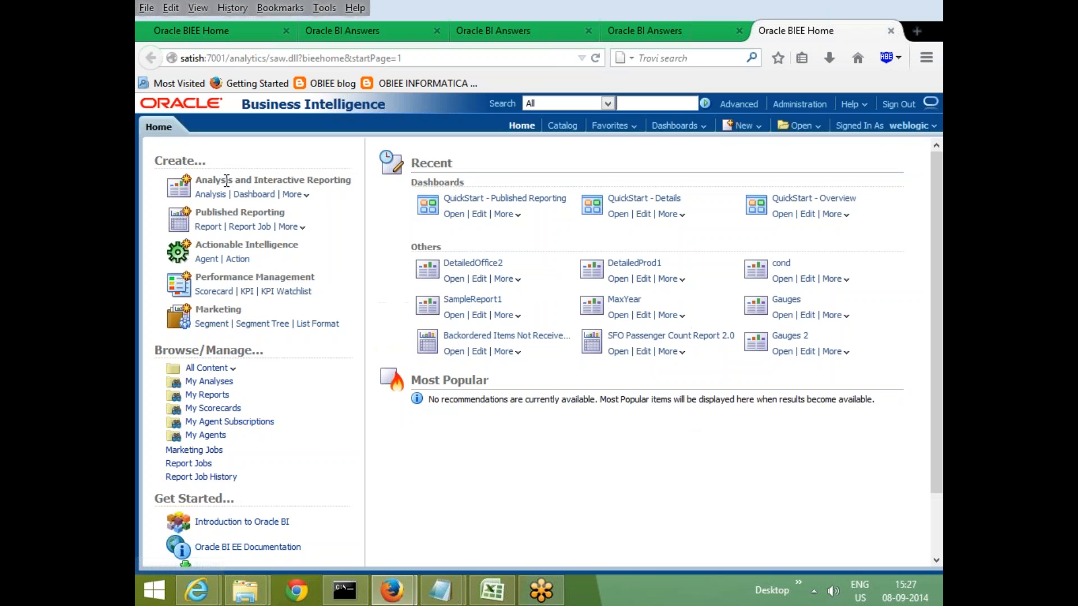
pyautogui.click(211, 194)
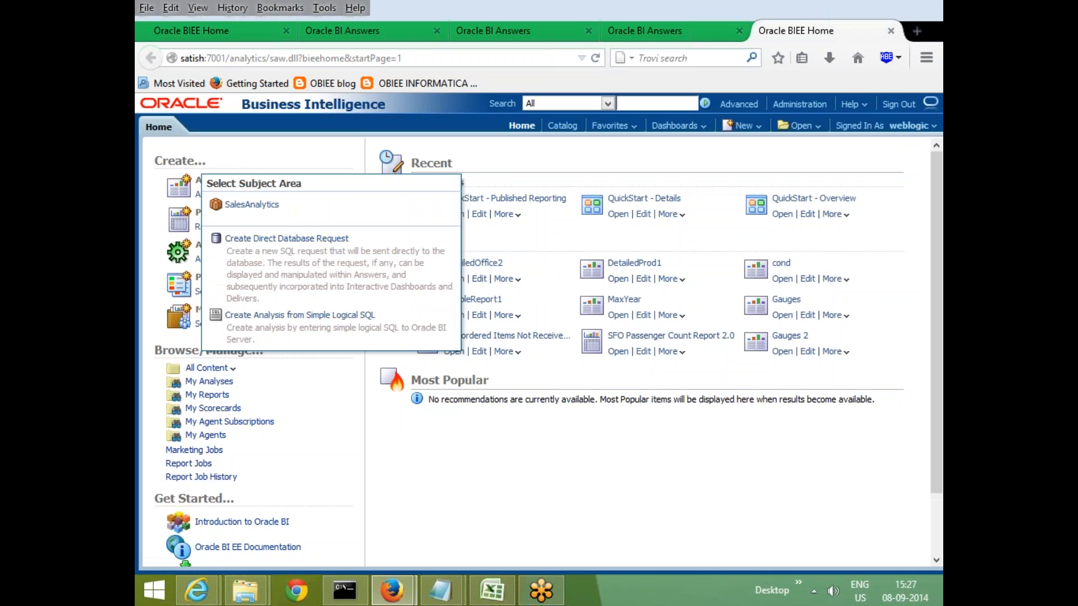
pyautogui.click(255, 205)
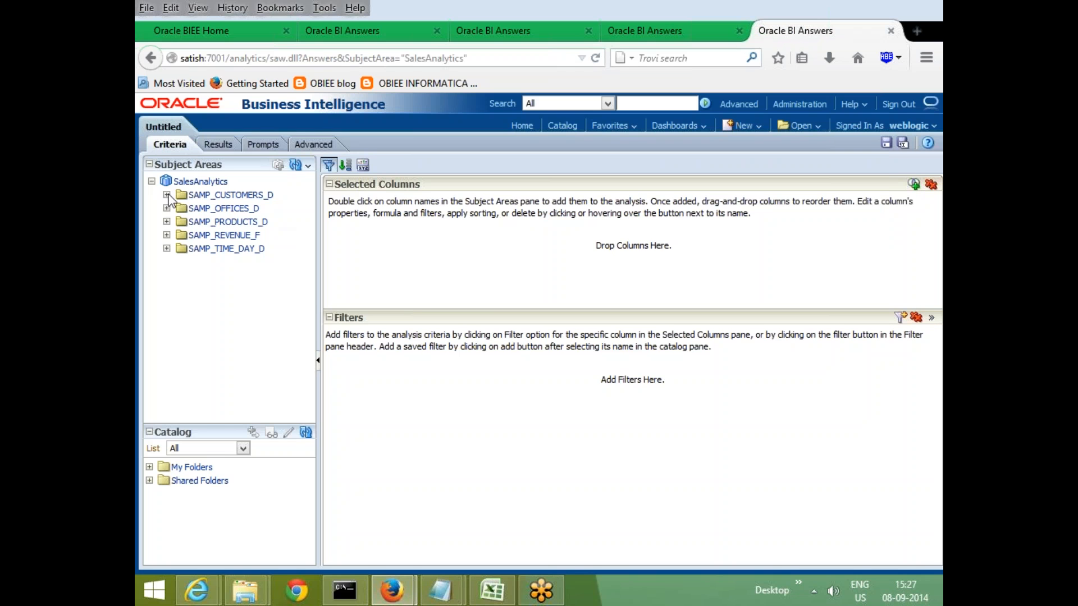
# Add CUST_KEY and NAME from SAMP_CUSTOMERS_D to the new analysis
pyautogui.click(166, 195)
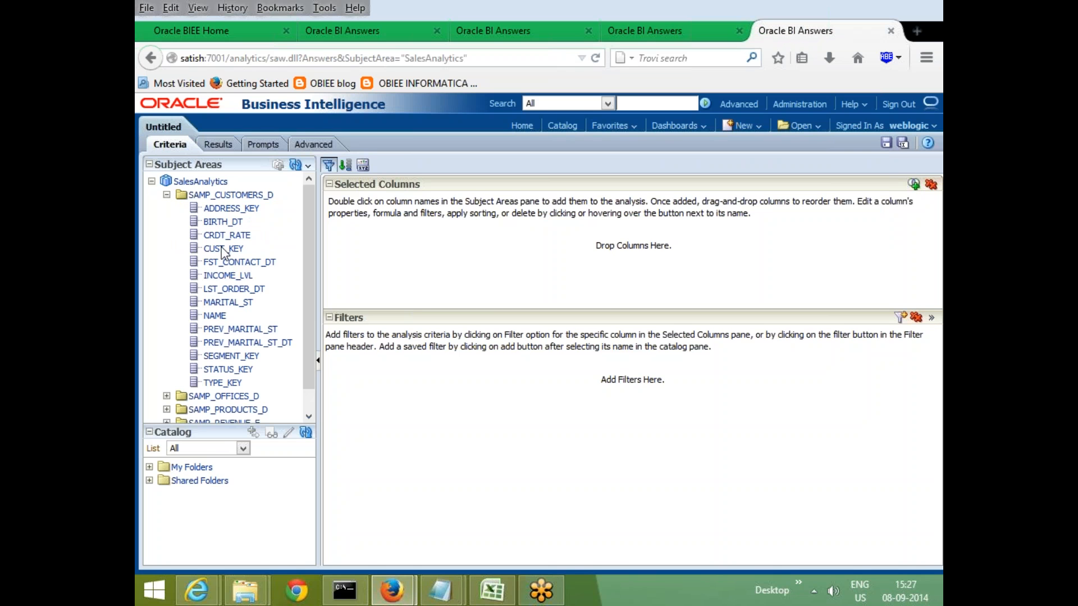
pyautogui.click(227, 249)
pyautogui.doubleClick(217, 315)
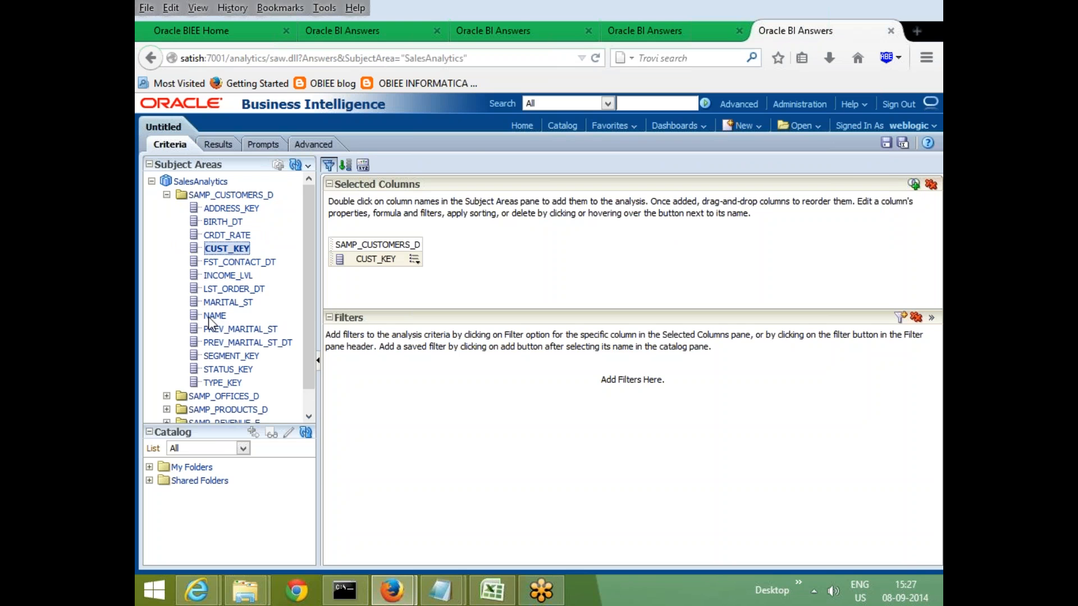
# Save the customer analysis as Detailed_cust3 in /Shared Folders/Test
pyautogui.click(886, 143)
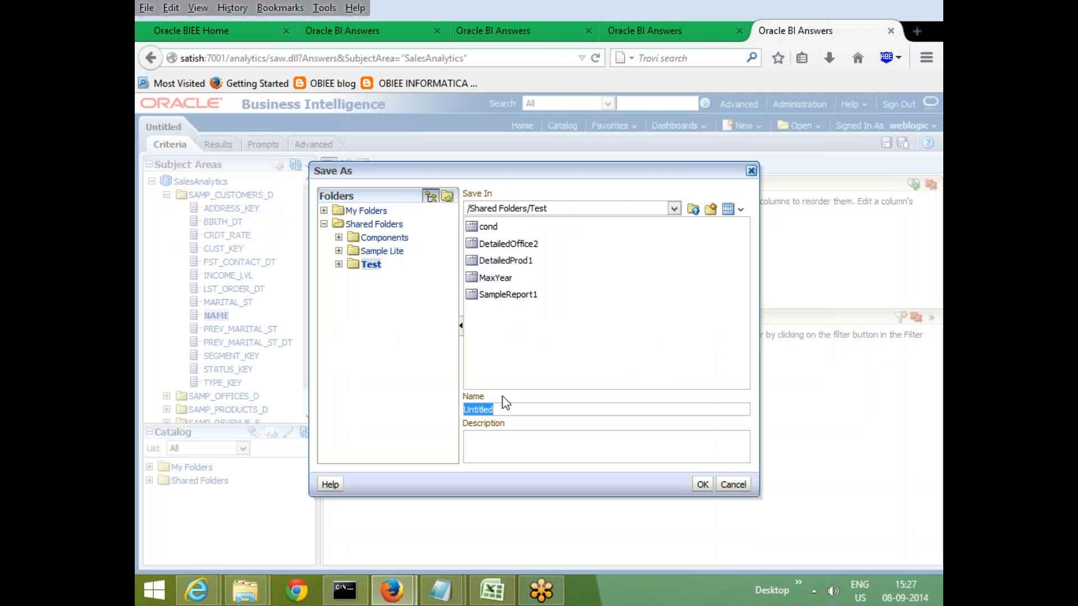
pyautogui.write('cut')
pyautogui.write('Deta')
pyautogui.write('d')
pyautogui.press('BackSpace')
pyautogui.write('Detailed_')
pyautogui.press('BackSpace')
pyautogui.press('BackSpace')
pyautogui.press('BackSpace')
pyautogui.press('BackSpace')
pyautogui.write('3')
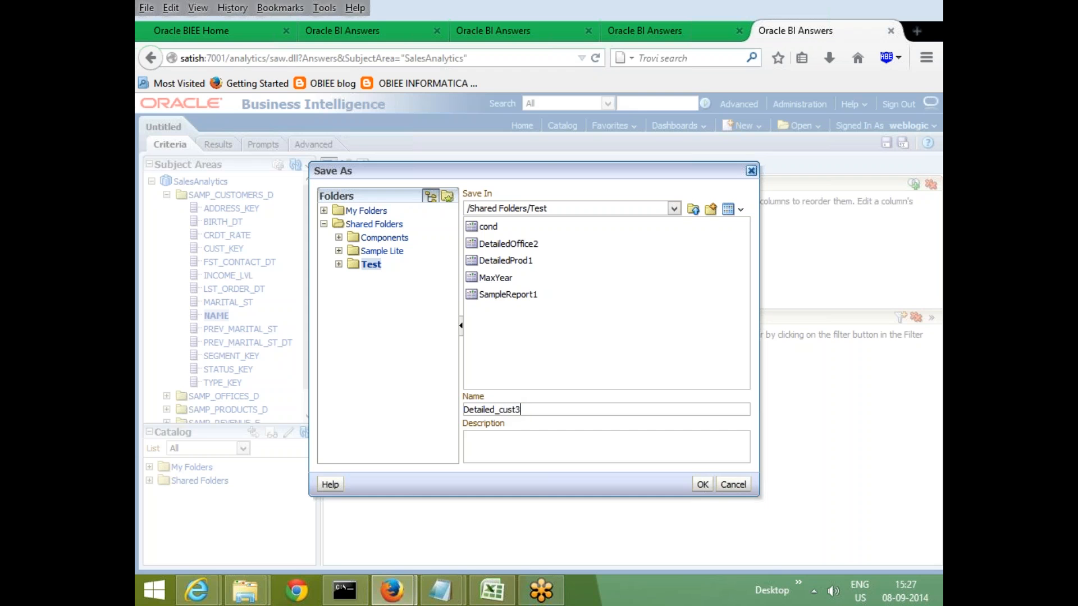
# Save the customer analysis as Detailed_cust3 in /Shared Folders/Test, and return to the criteria of the cond analysis
pyautogui.click(703, 484)
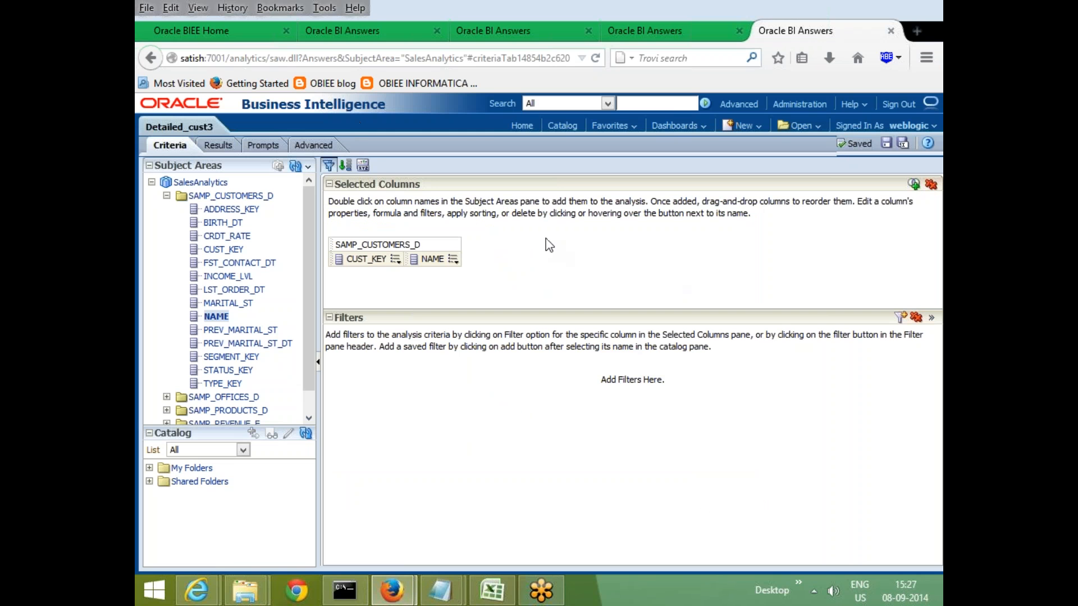
pyautogui.click(212, 37)
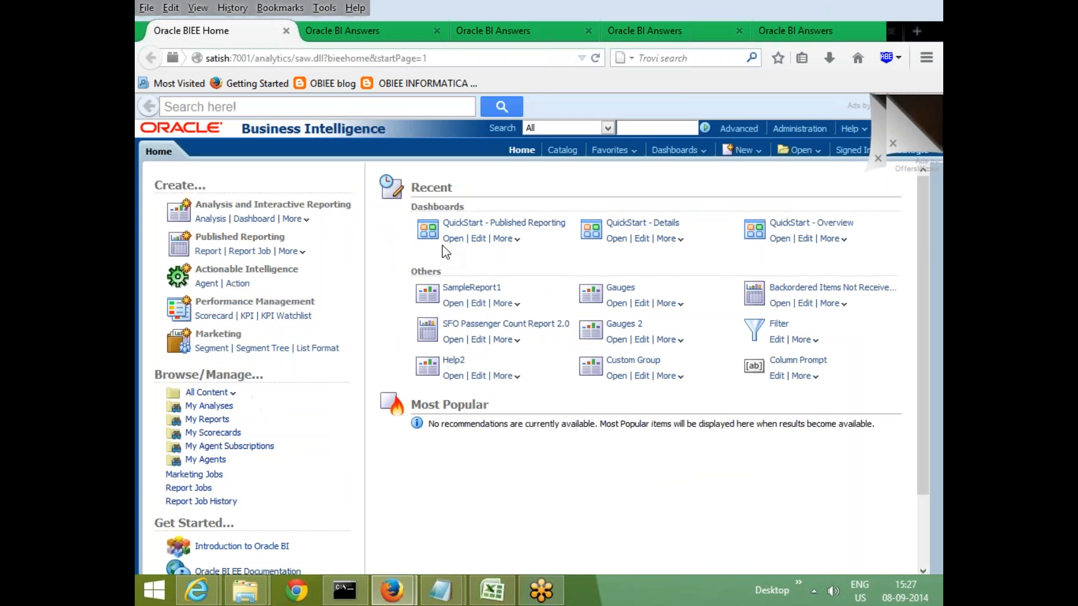
pyautogui.click(341, 29)
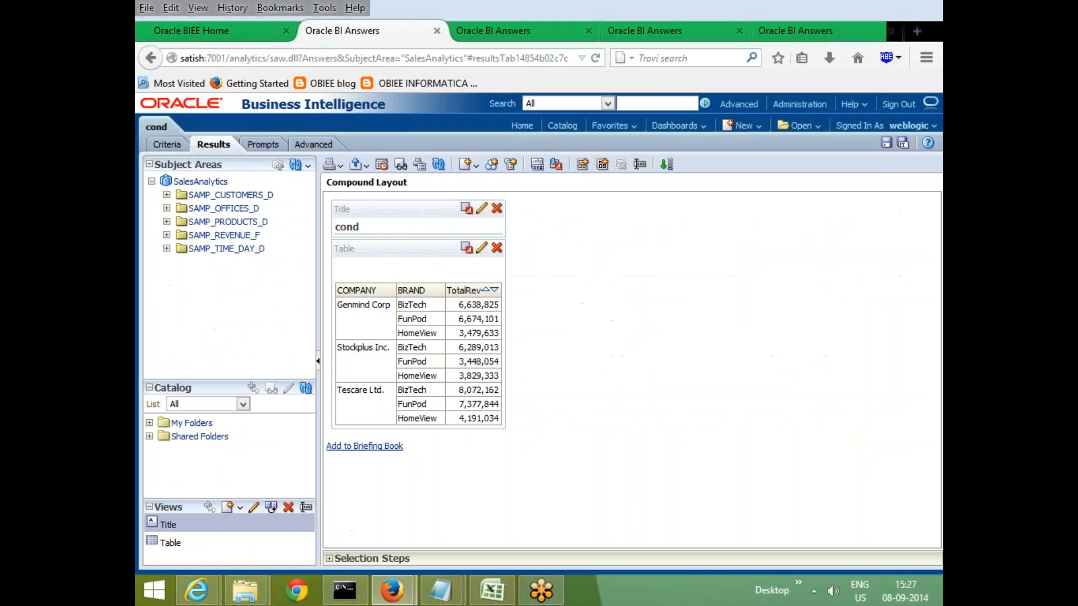
pyautogui.click(163, 147)
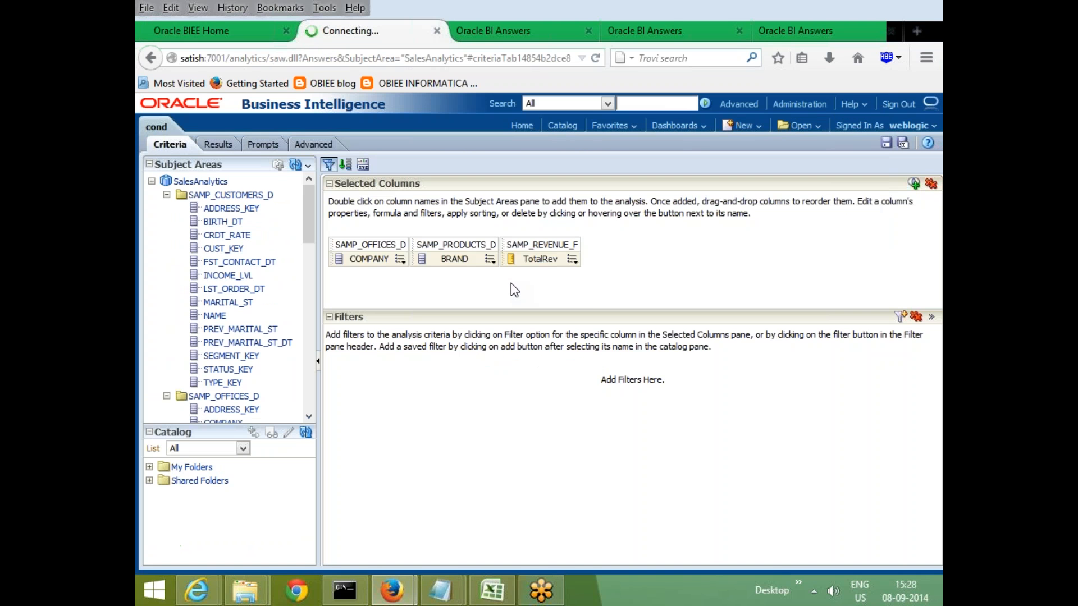
# Set the primary interaction for the BRAND column's values to Action Links
pyautogui.click(491, 261)
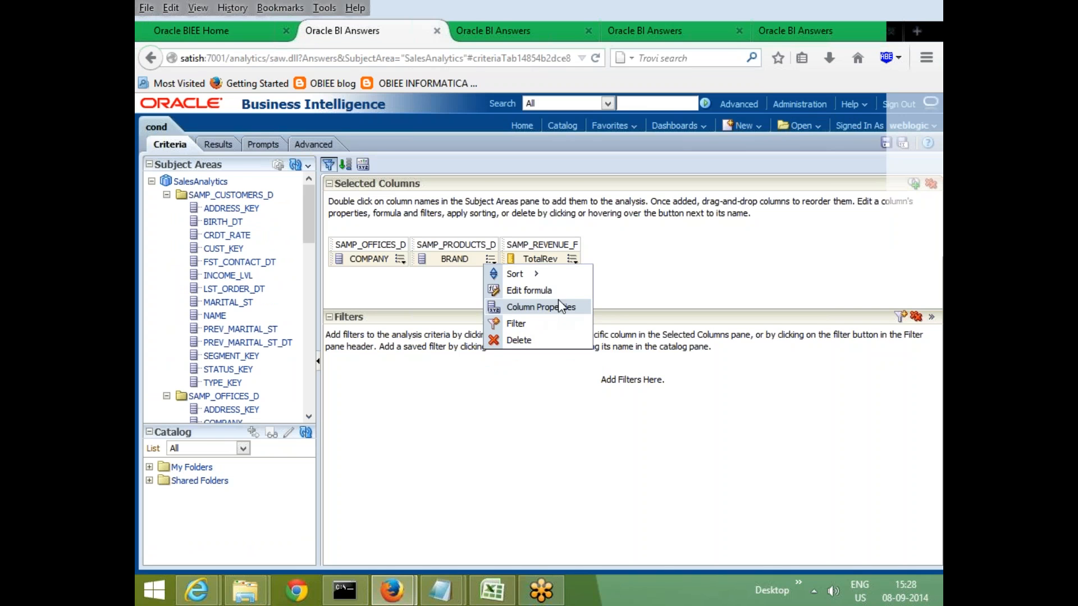
pyautogui.click(544, 308)
pyautogui.click(611, 133)
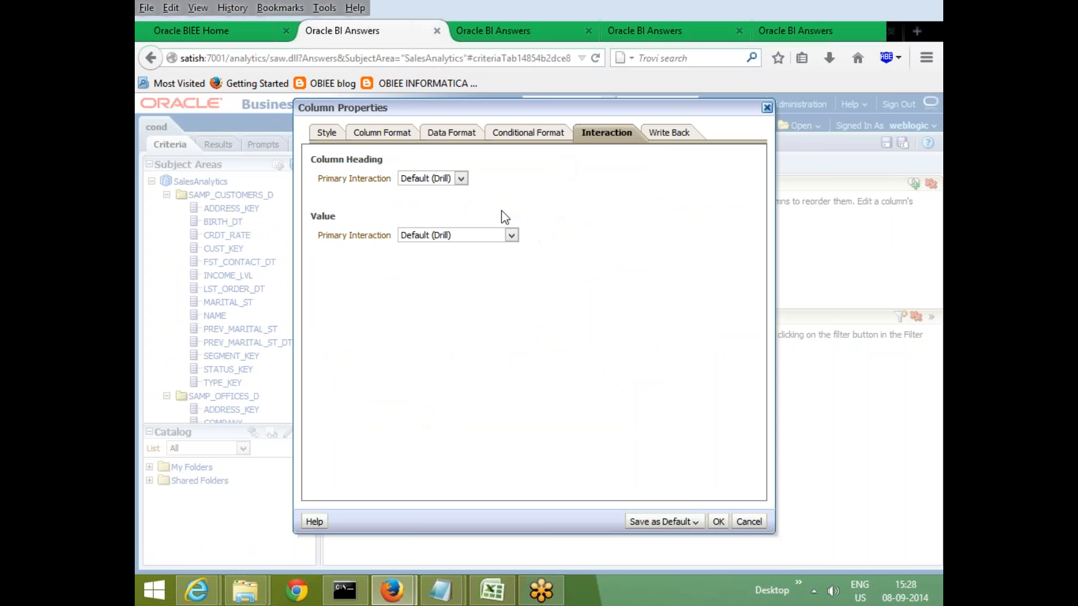
pyautogui.click(511, 236)
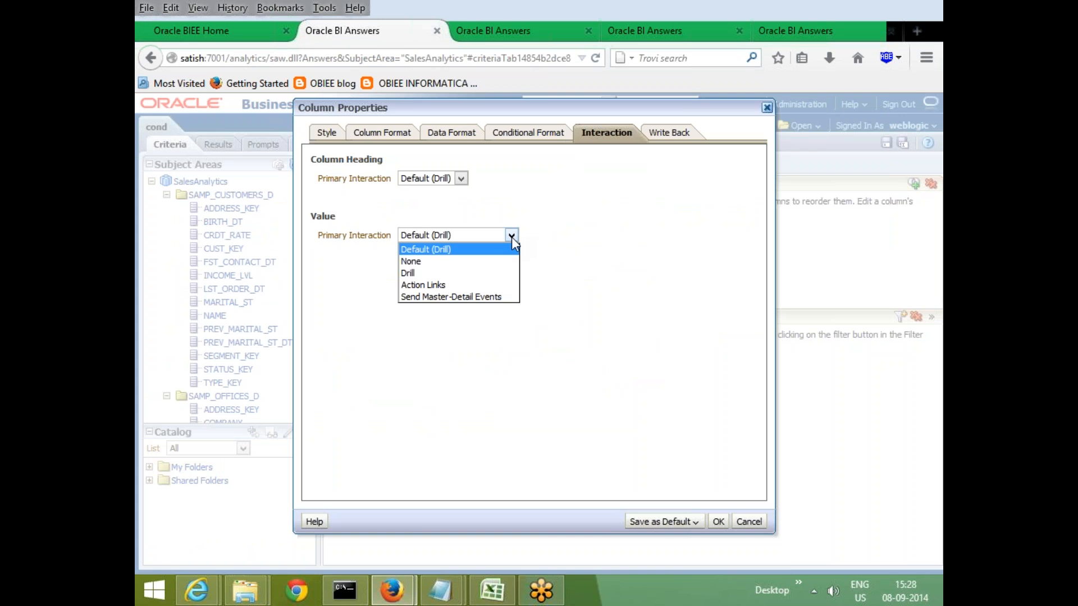
pyautogui.click(456, 285)
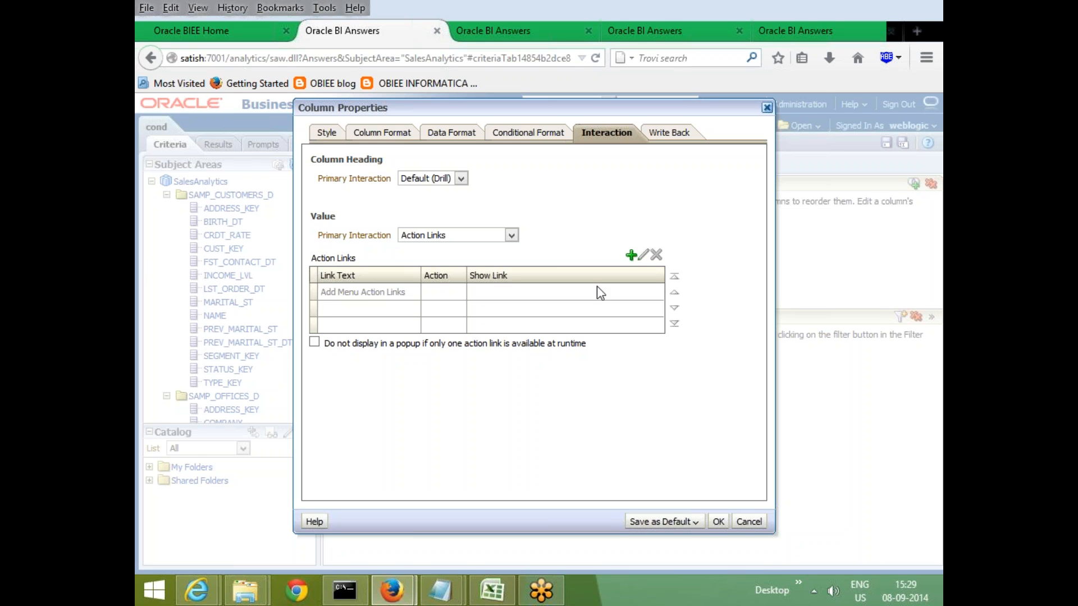
# Create an action link with the text Link1 that navigates to the BI content /Shared Folders/Test/DetailedProd1
pyautogui.click(630, 257)
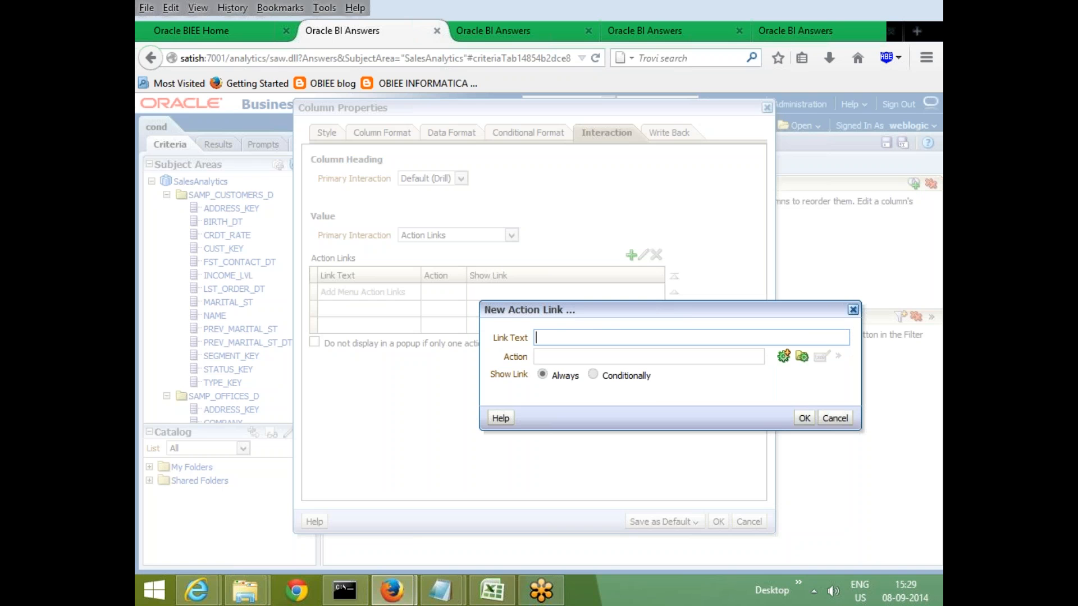
pyautogui.write('Link1')
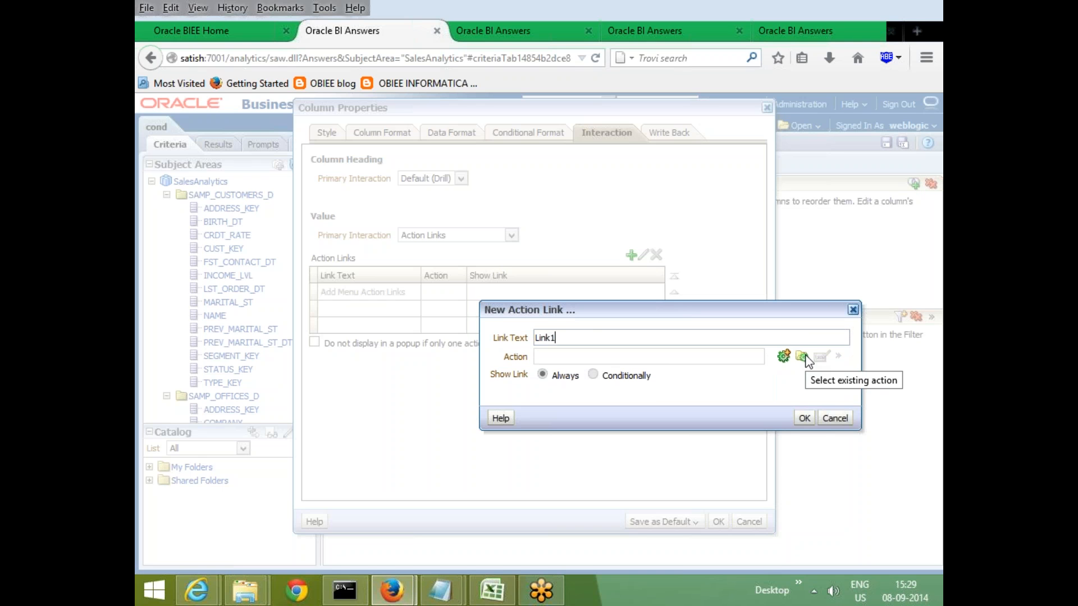
pyautogui.click(784, 356)
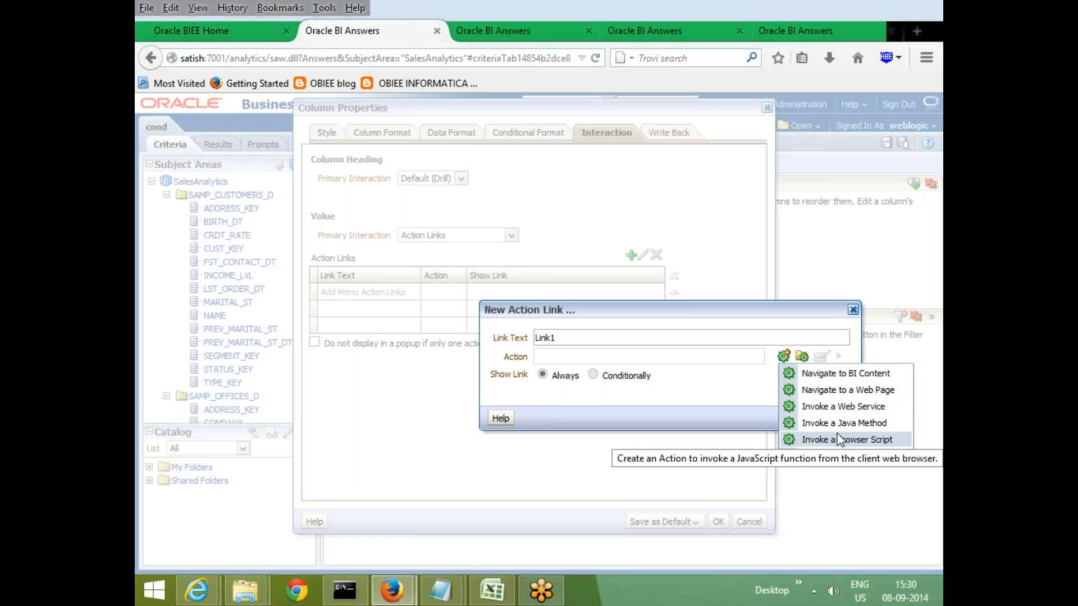
pyautogui.click(832, 375)
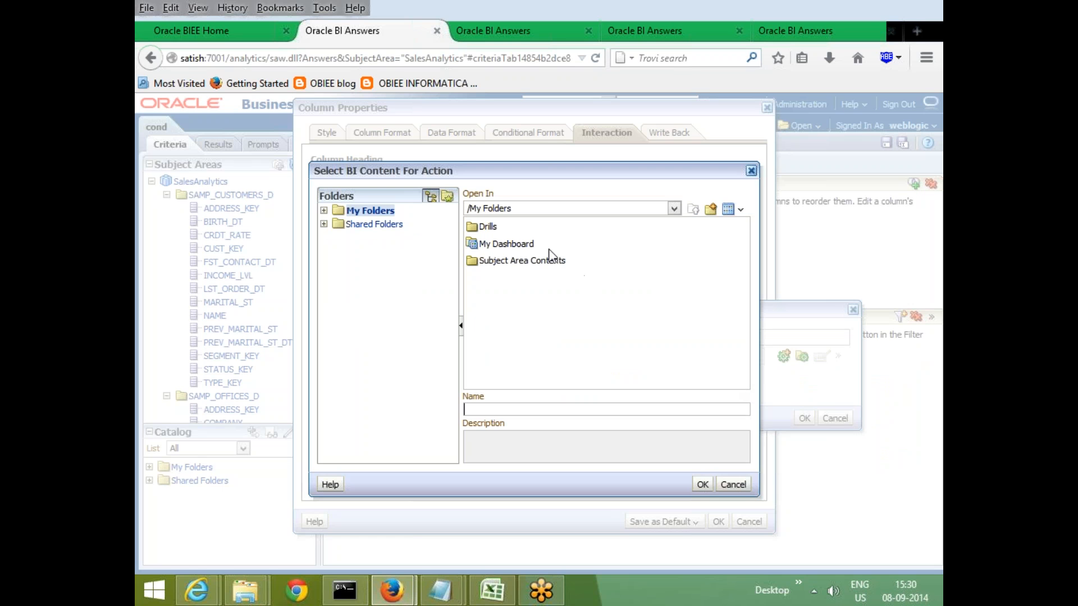
pyautogui.click(375, 226)
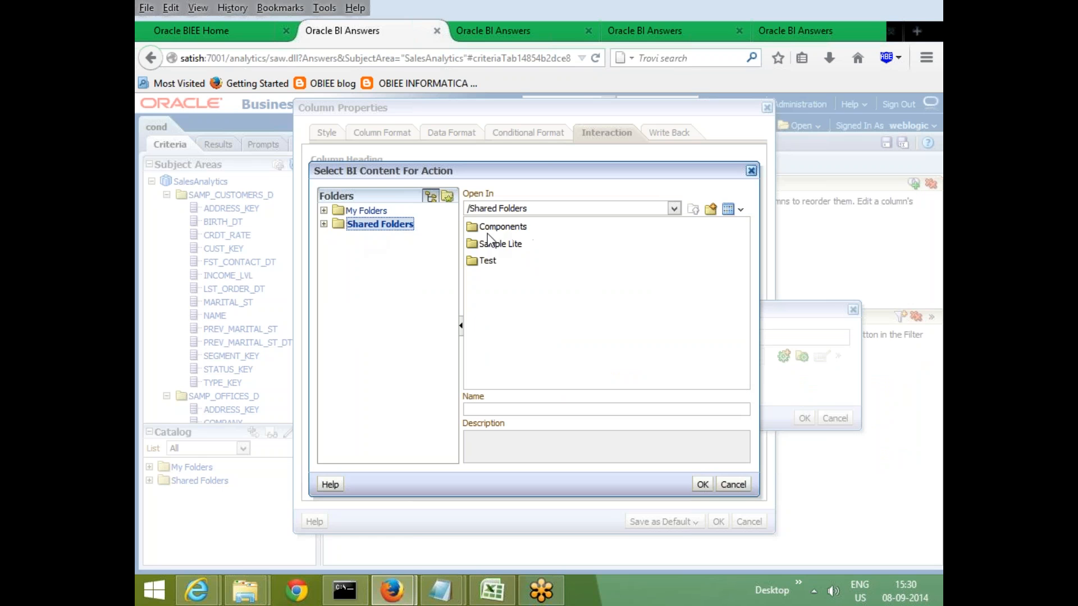
pyautogui.doubleClick(501, 227)
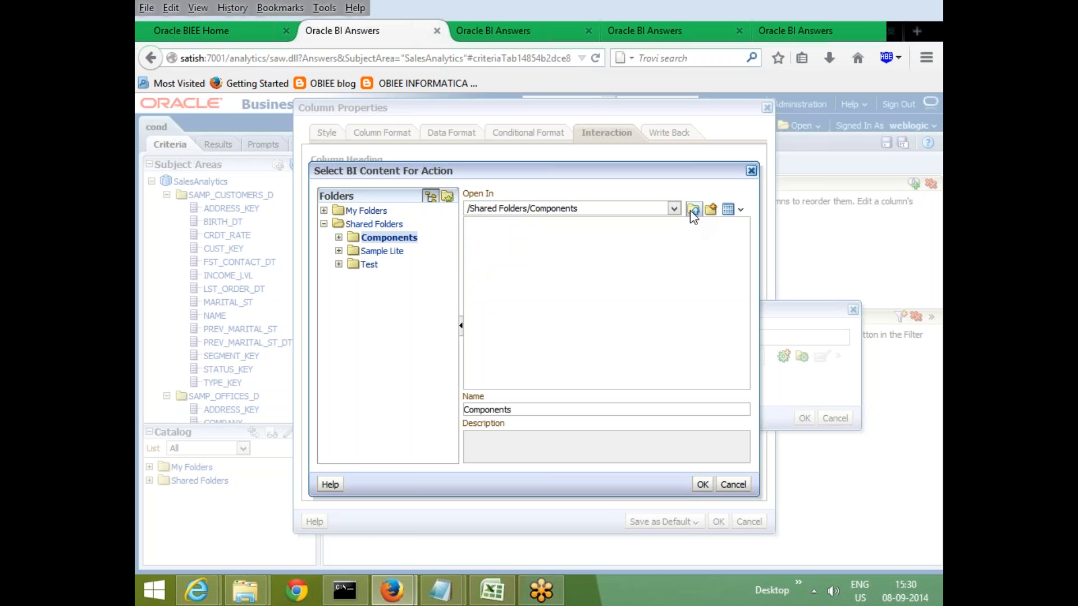
pyautogui.click(692, 210)
pyautogui.doubleClick(489, 262)
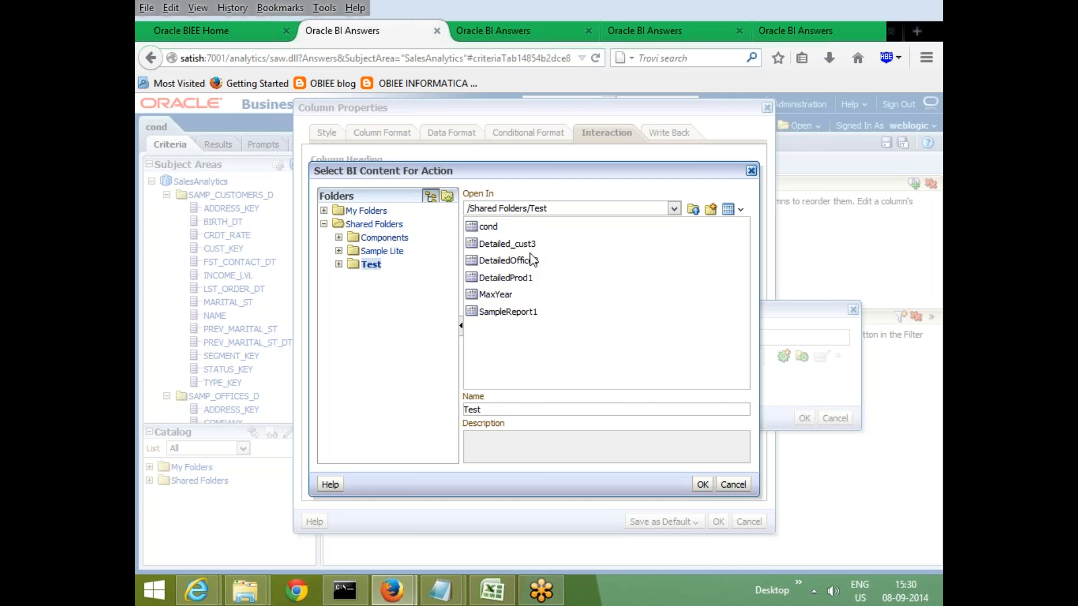
pyautogui.click(524, 278)
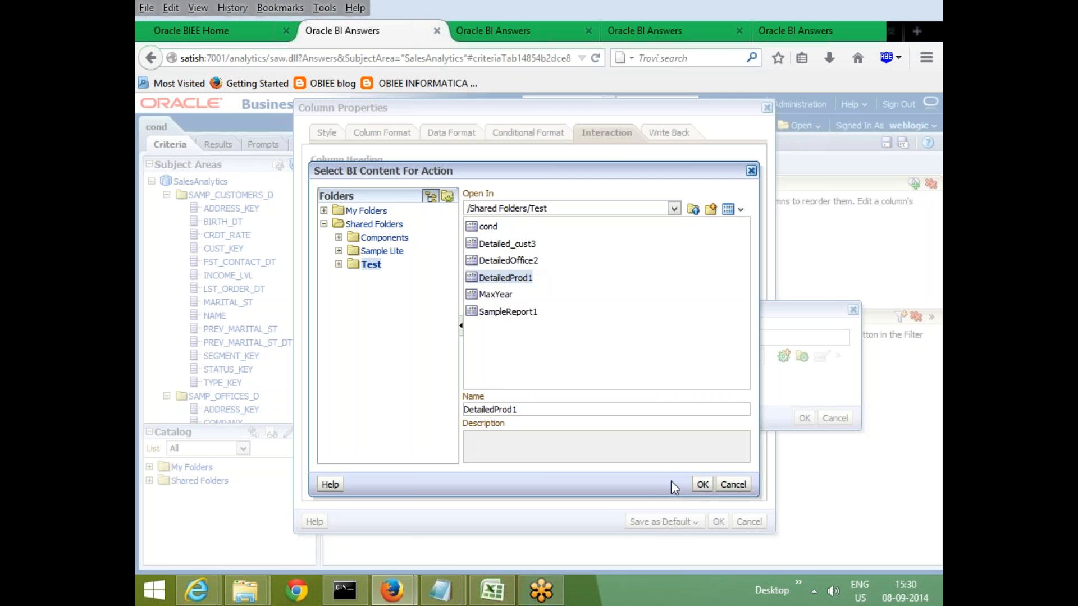
pyautogui.click(703, 484)
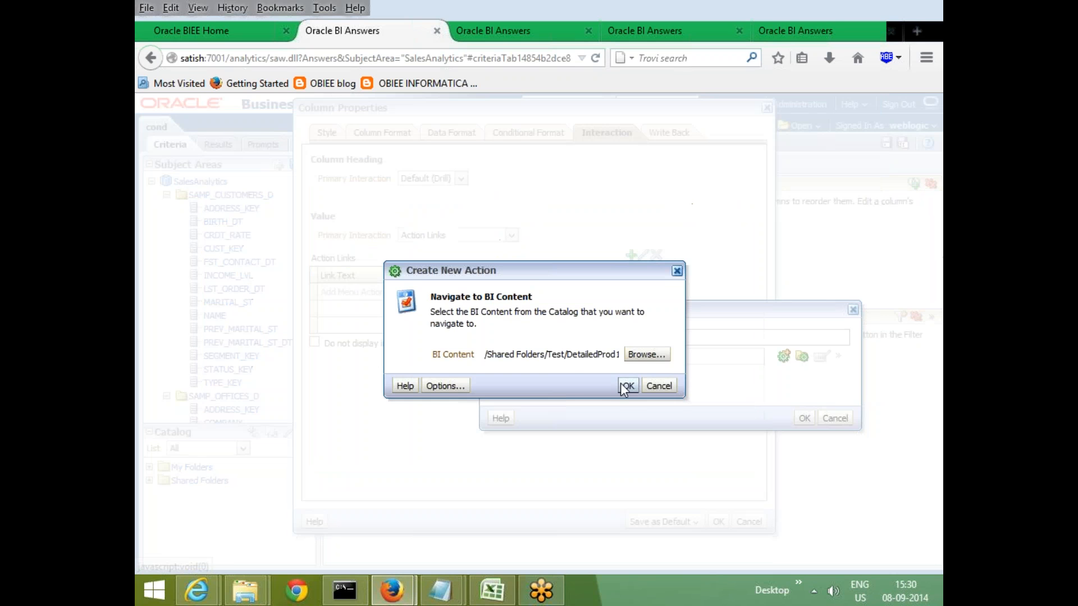
# Set the DetailedProd1 action to open in a new window and accept the Link1 action link
pyautogui.click(450, 385)
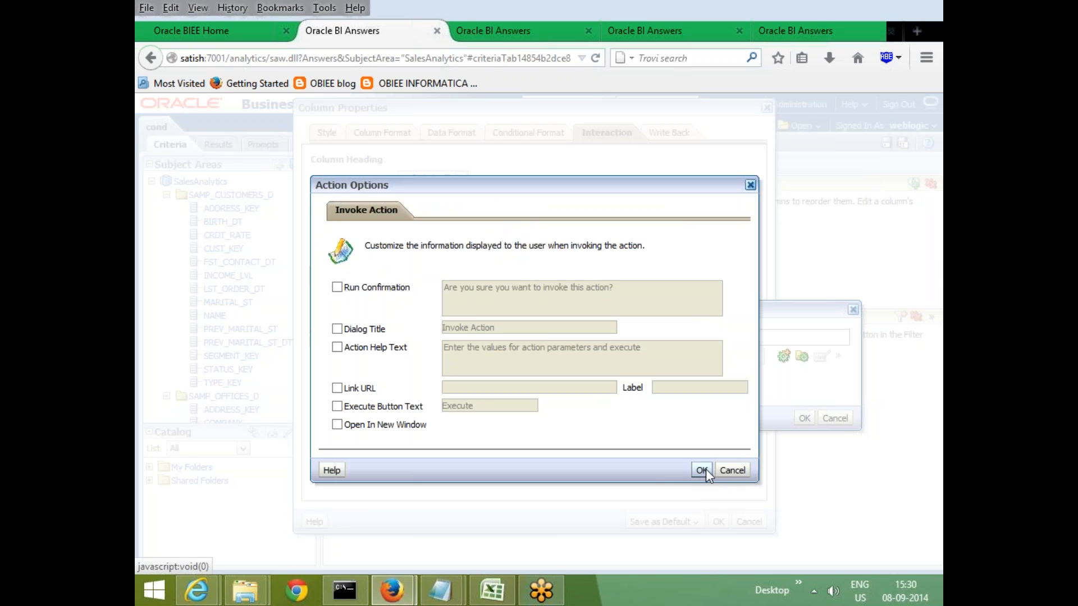
pyautogui.click(337, 426)
pyautogui.click(701, 471)
pyautogui.click(625, 386)
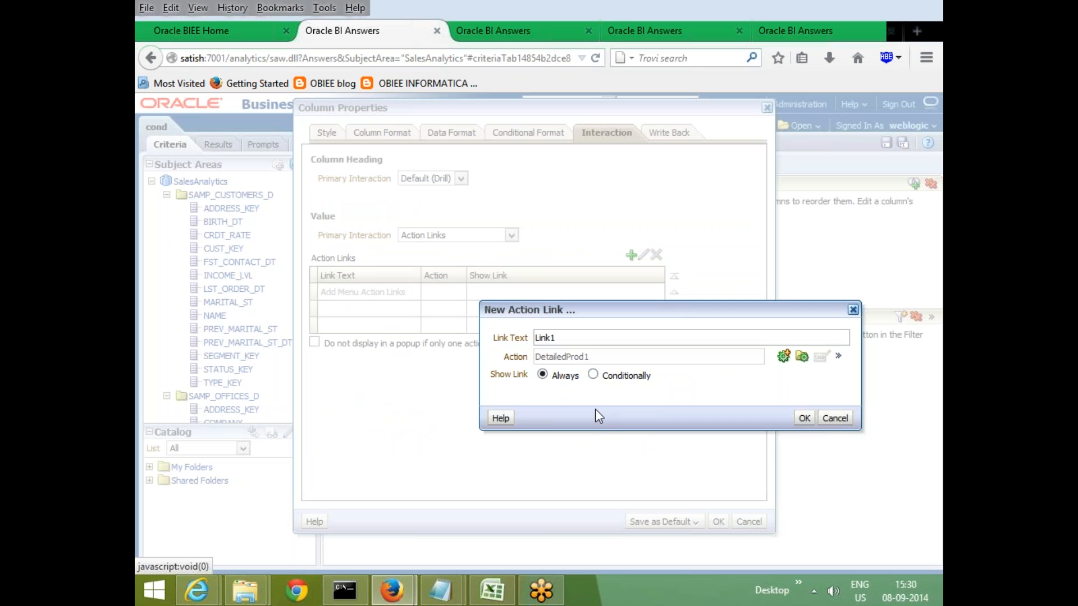
pyautogui.click(803, 417)
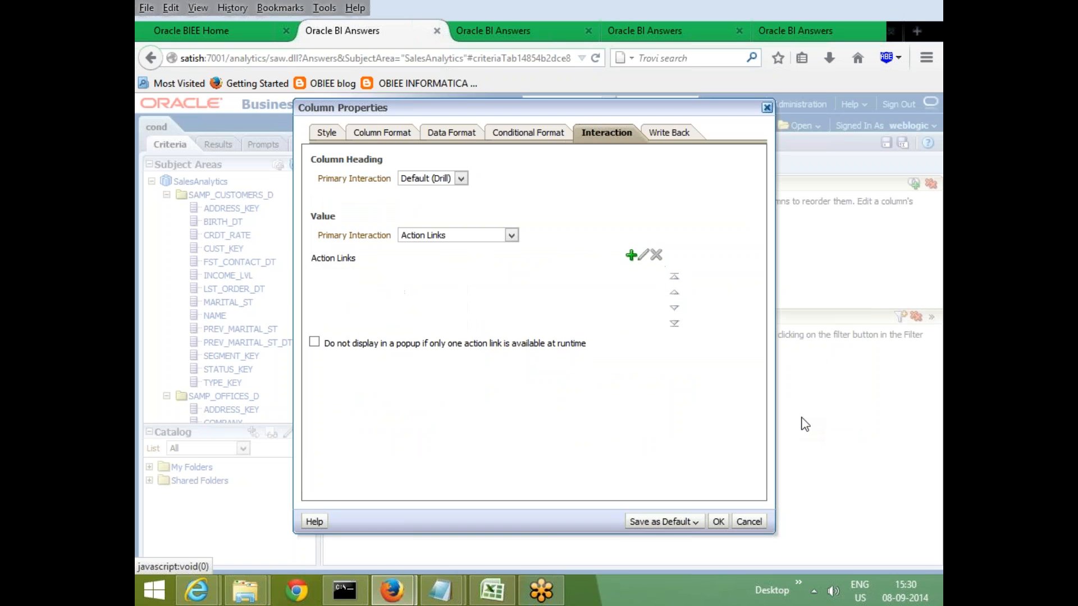
pyautogui.click(631, 255)
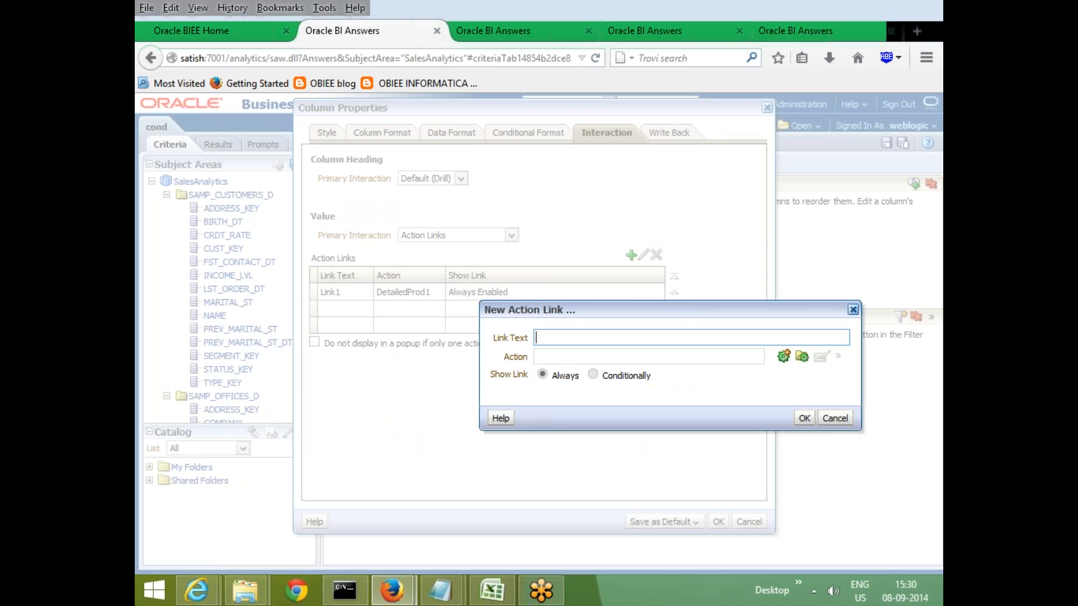
pyautogui.write('Link2')
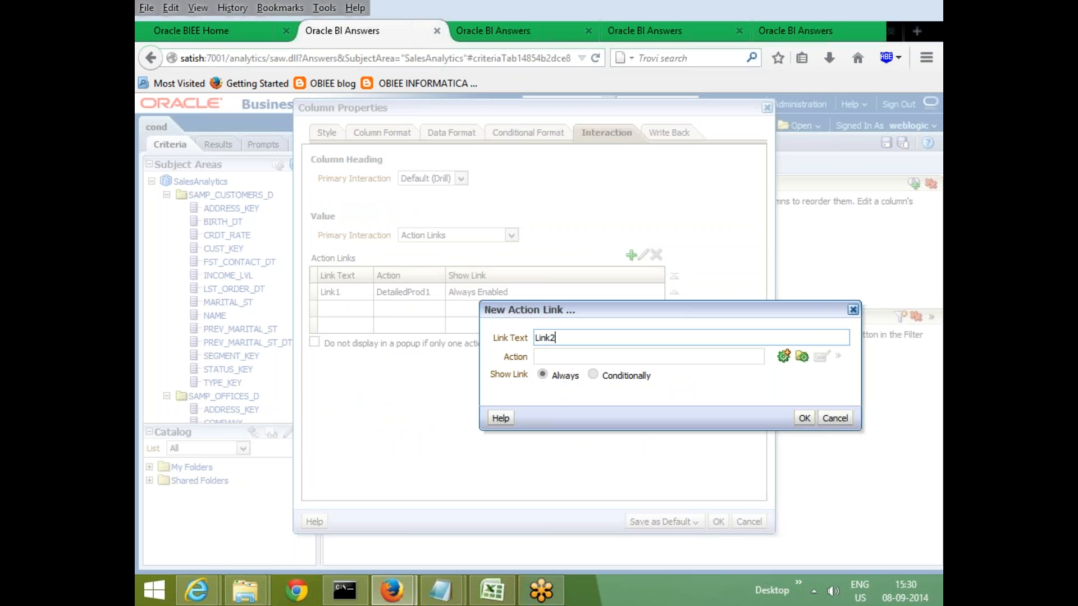
pyautogui.click(784, 356)
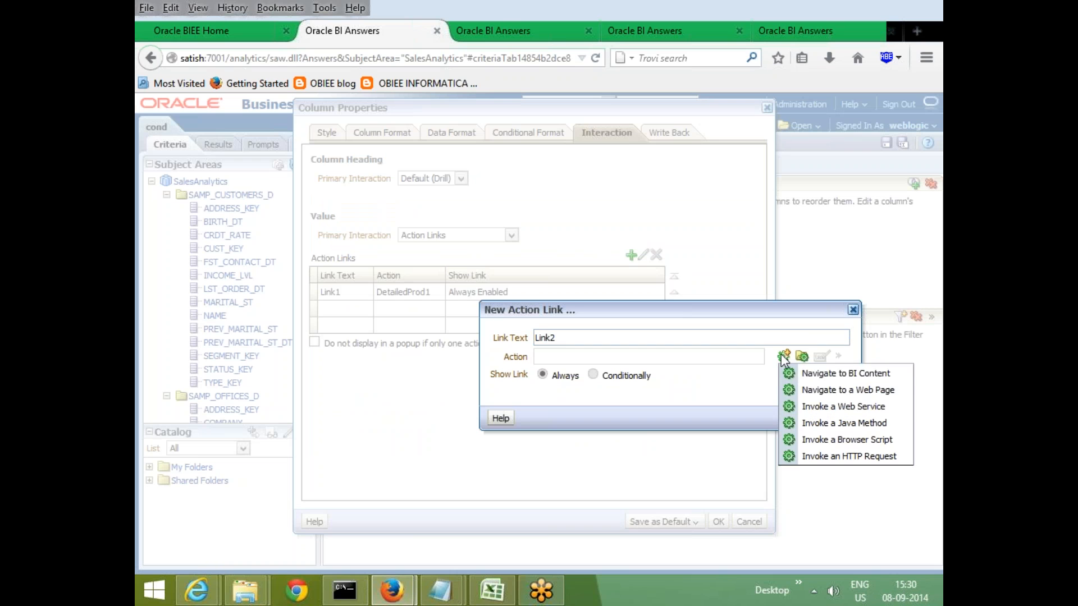
pyautogui.click(869, 392)
pyautogui.click(412, 344)
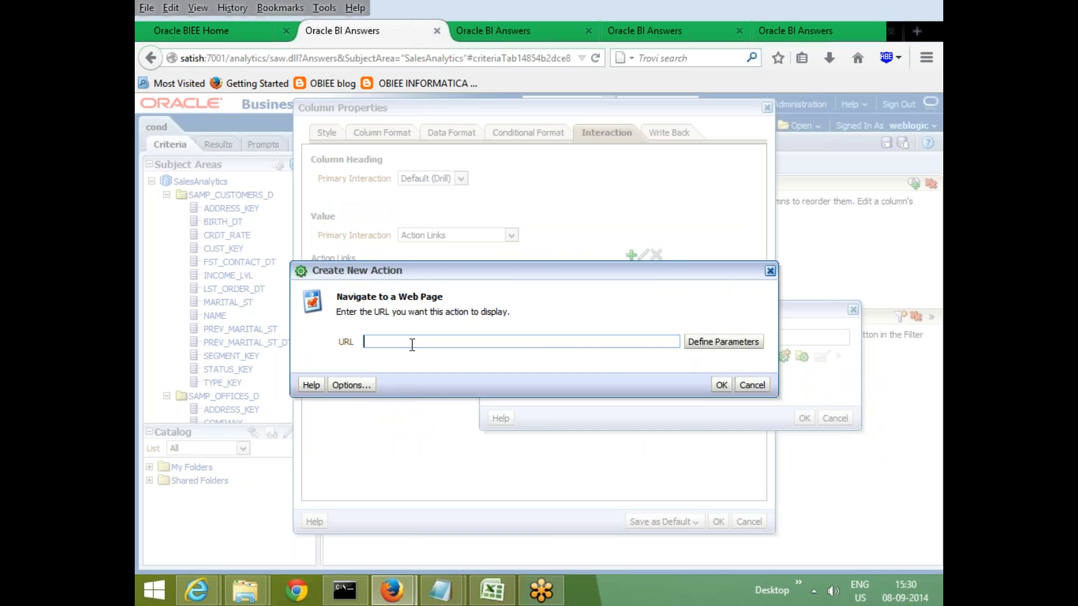
pyautogui.write('https://www.bigdatascience.in')
pyautogui.click(721, 384)
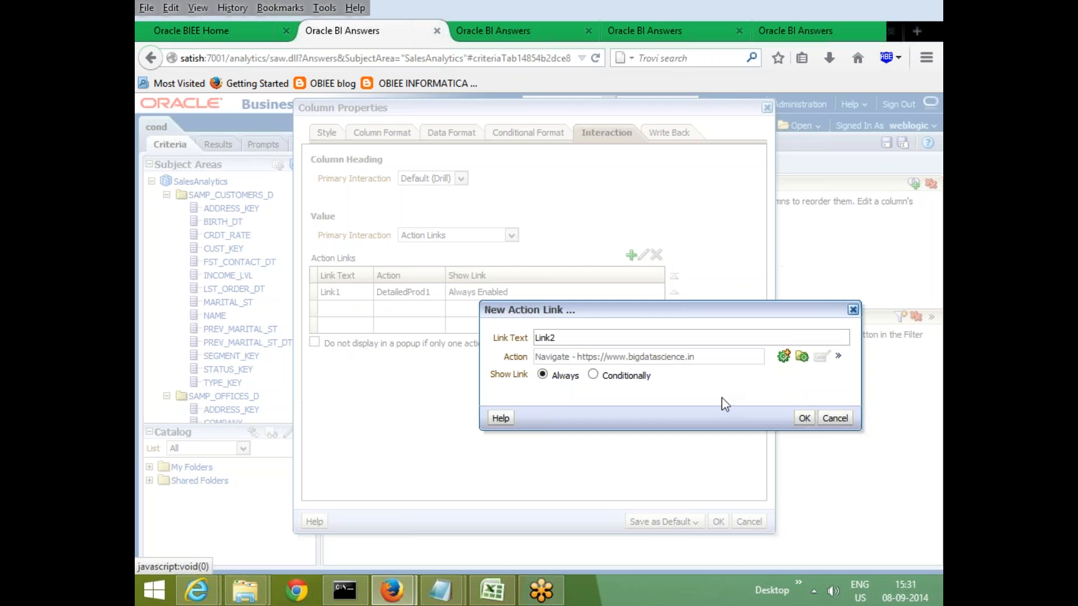
pyautogui.click(804, 419)
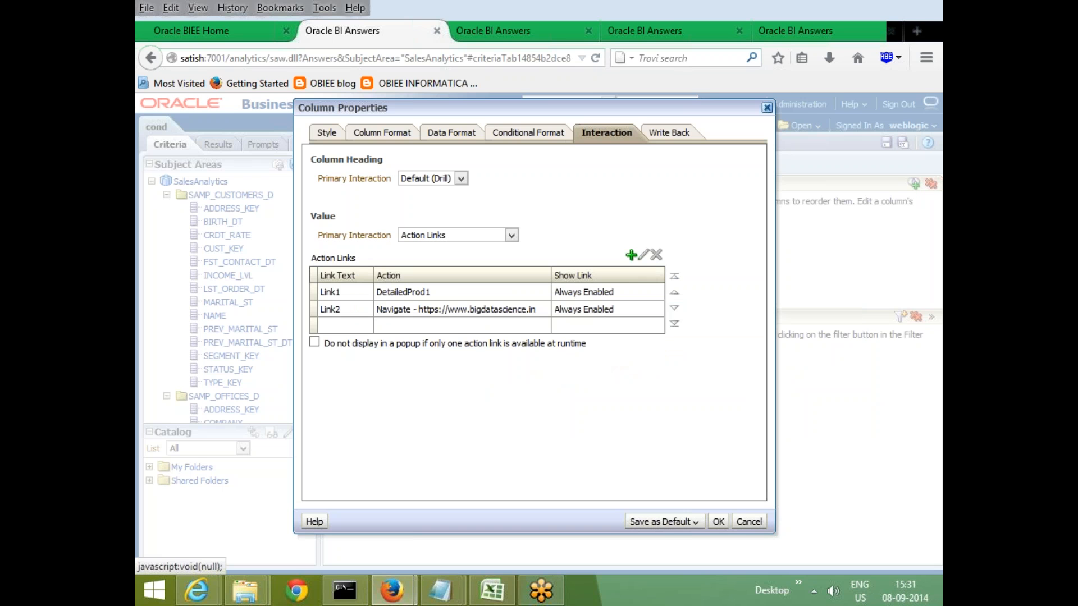
# Add an action link with the text link3 that navigates to the BI content DetailedOffice2 in /Shared Folders/Test
pyautogui.click(631, 255)
pyautogui.click(560, 340)
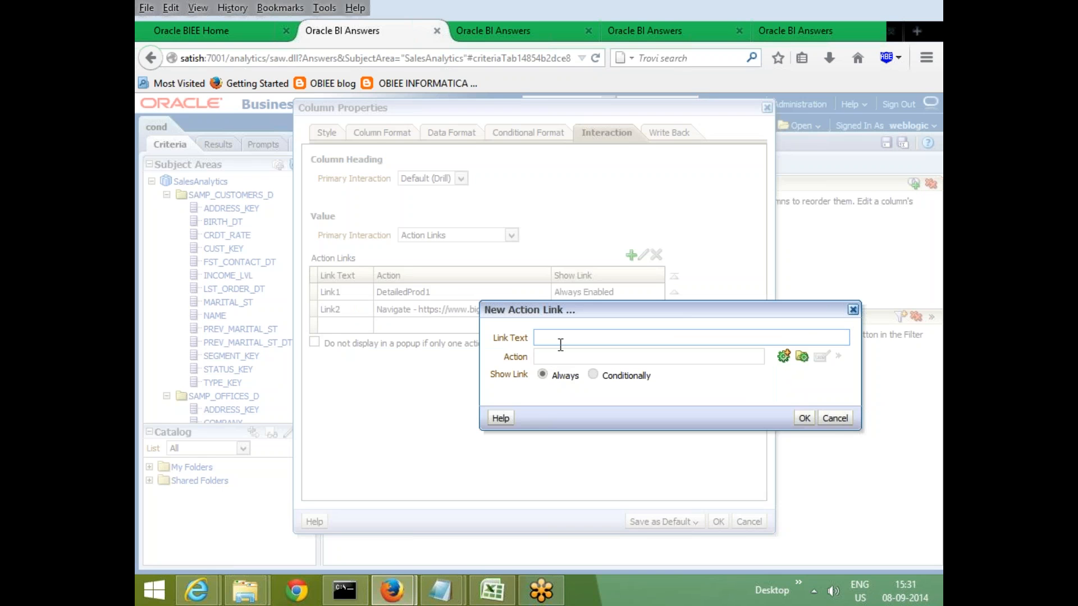
pyautogui.write('link3')
pyautogui.click(783, 355)
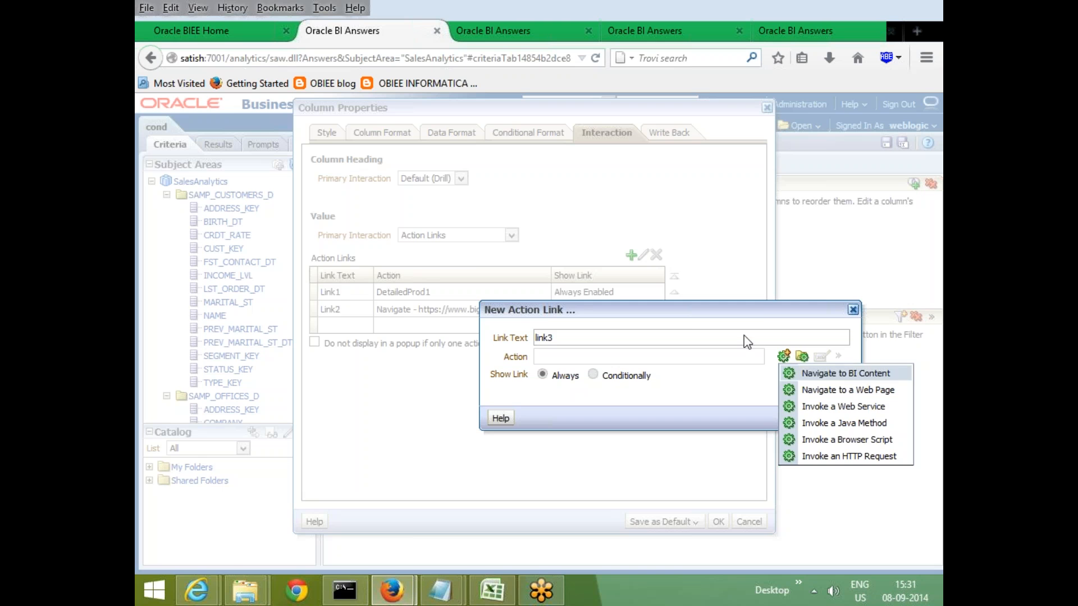
pyautogui.click(846, 373)
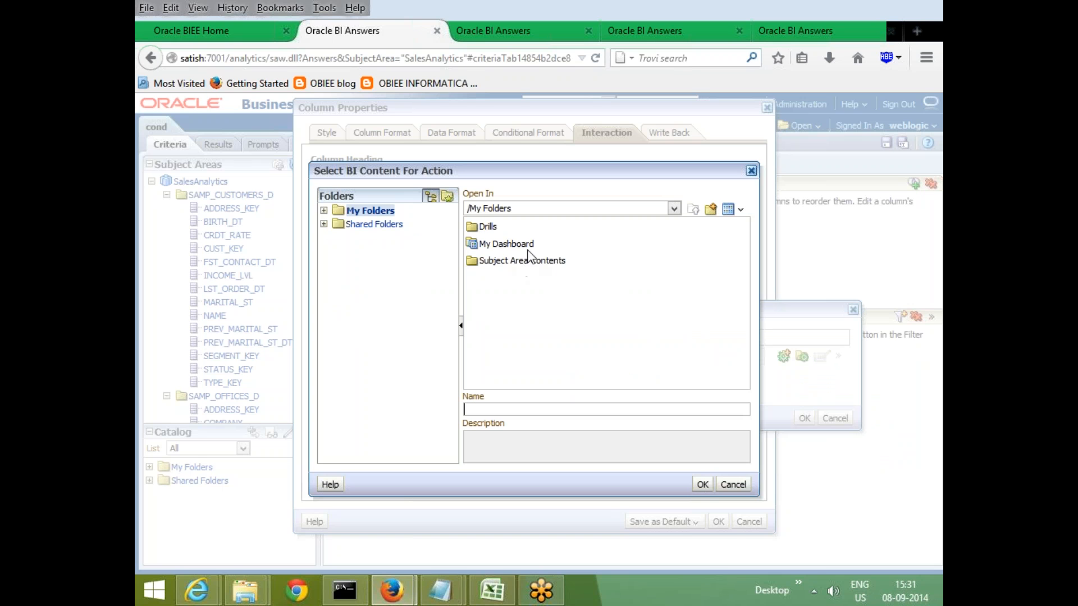
pyautogui.click(370, 225)
pyautogui.doubleClick(483, 261)
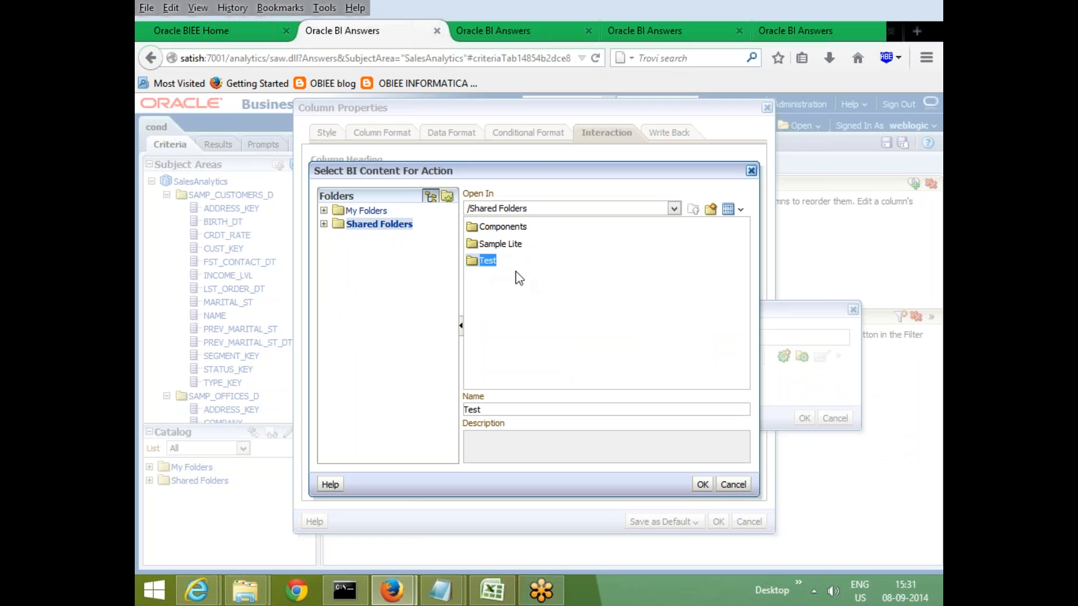
pyautogui.doubleClick(506, 261)
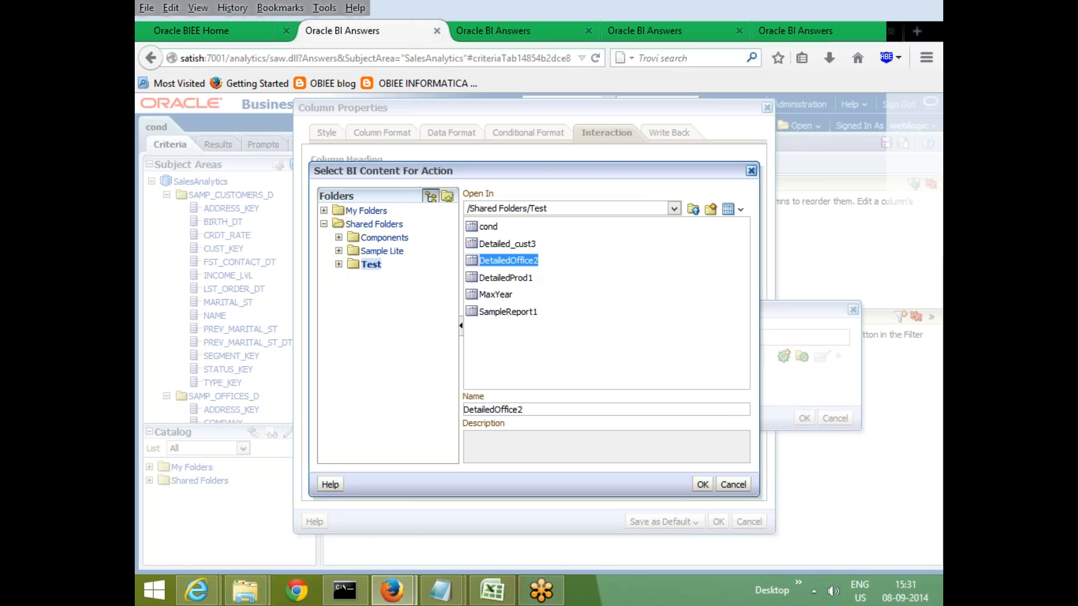
pyautogui.click(627, 386)
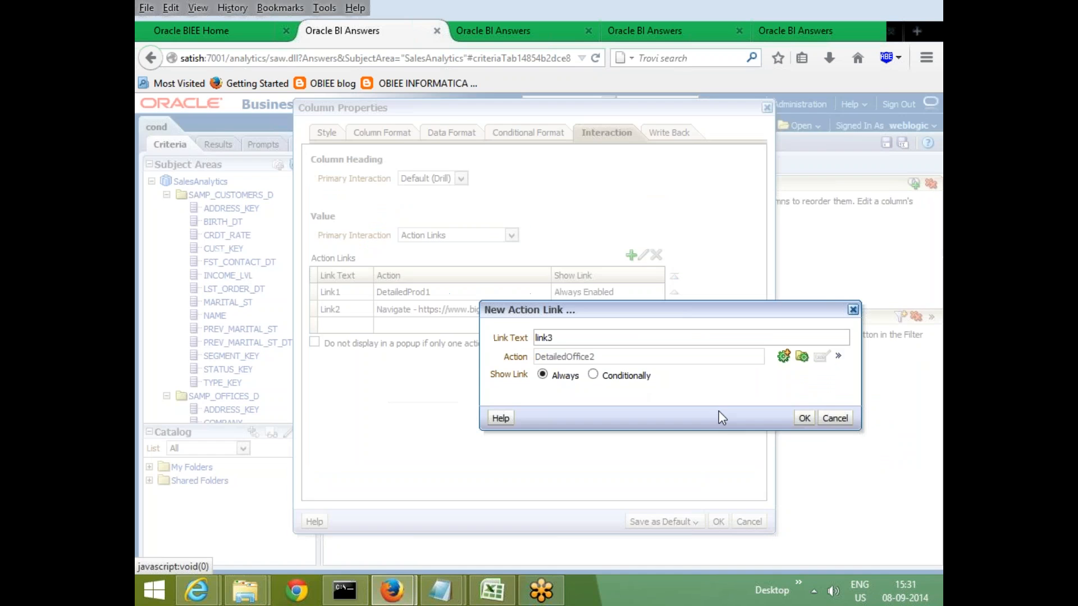
pyautogui.click(803, 418)
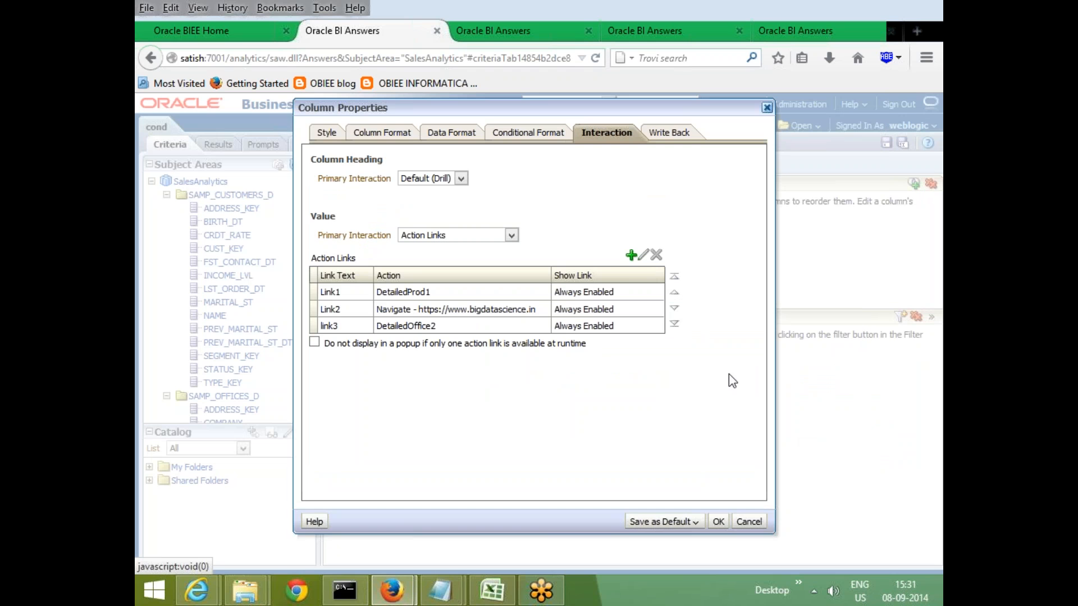
# Add an action link with the text Link4 that navigates to the BI content Detailed_cust3 in /Shared Folders/Test
pyautogui.click(632, 255)
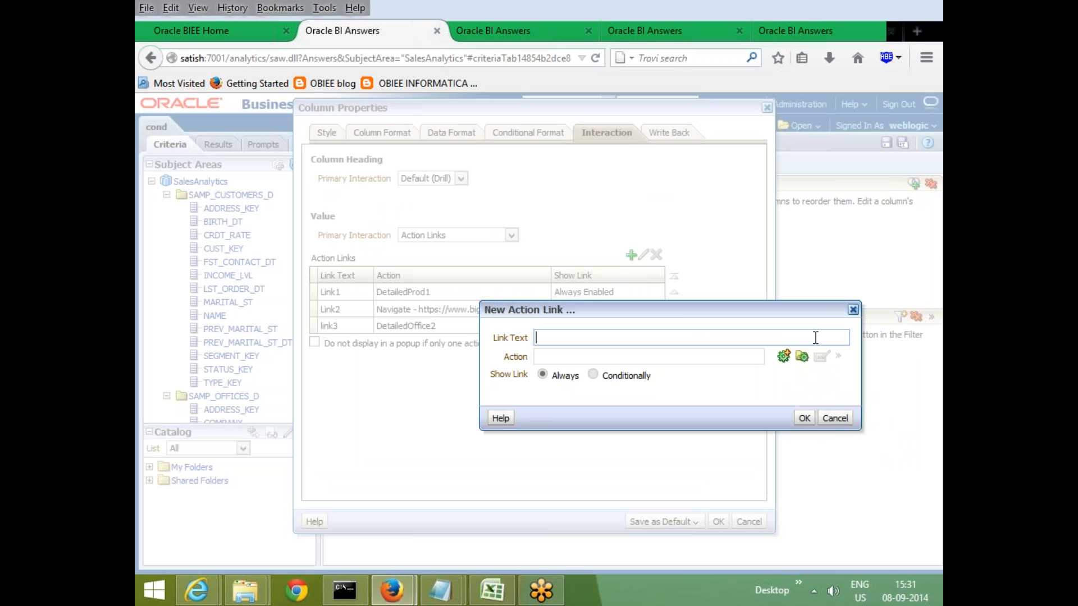
pyautogui.write('Link4')
pyautogui.click(784, 356)
pyautogui.click(861, 372)
pyautogui.click(370, 224)
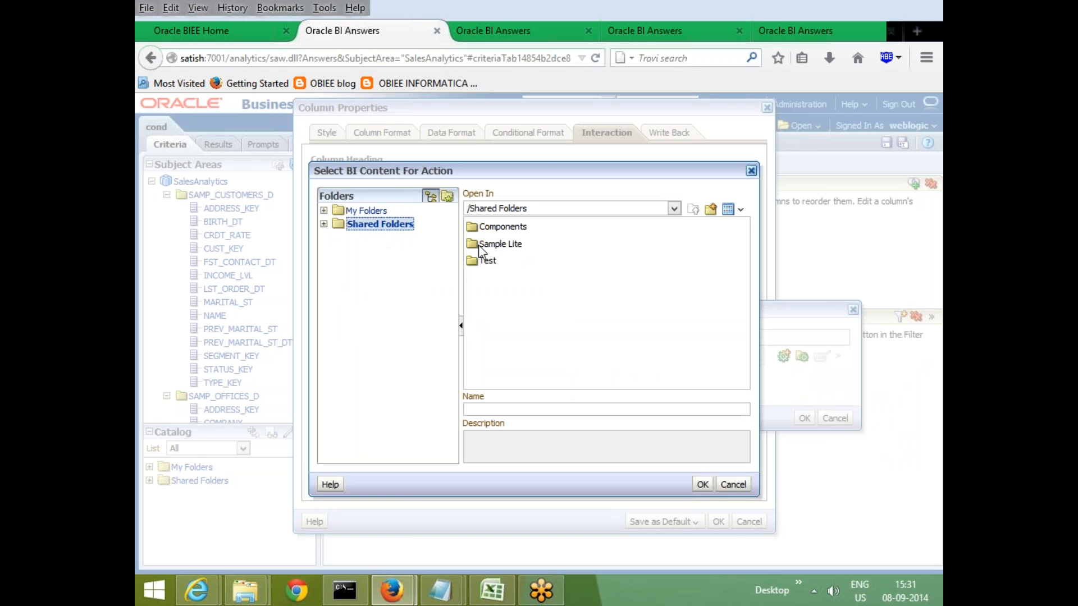
pyautogui.doubleClick(480, 263)
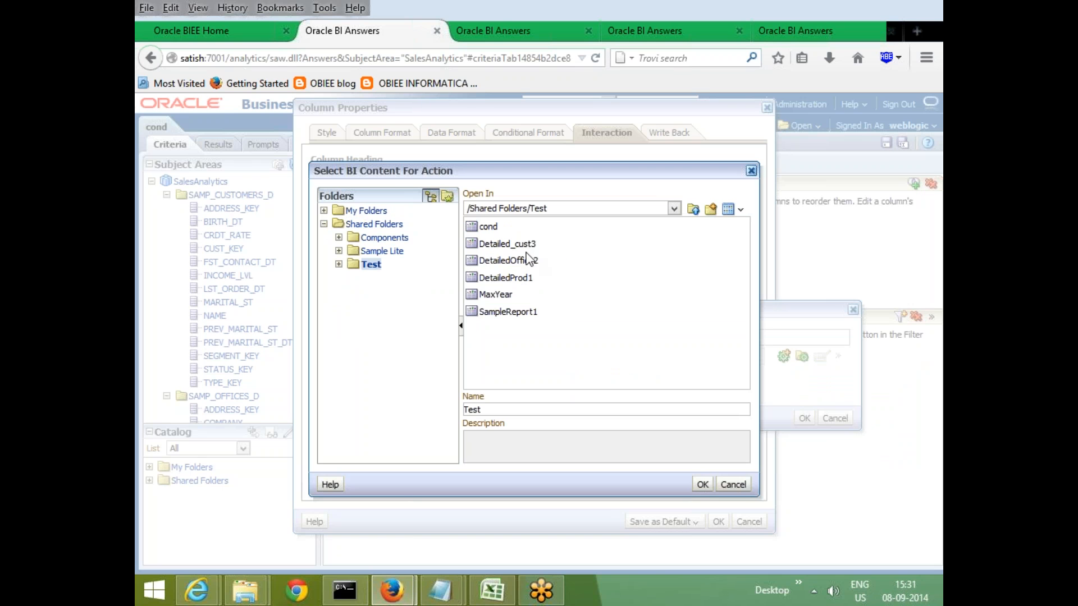
pyautogui.click(526, 245)
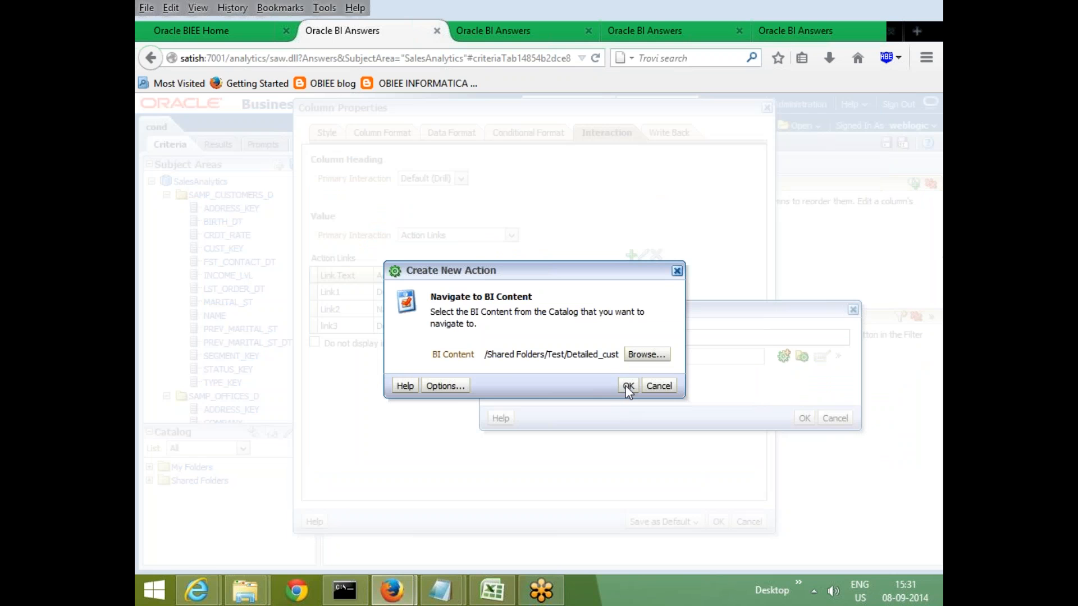
pyautogui.click(628, 387)
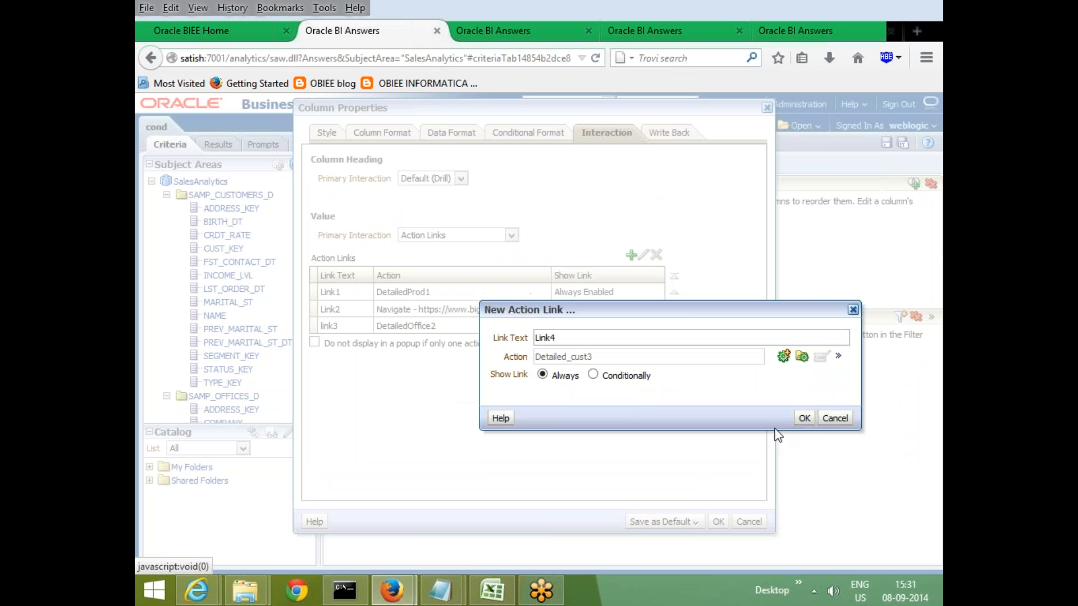
pyautogui.click(803, 417)
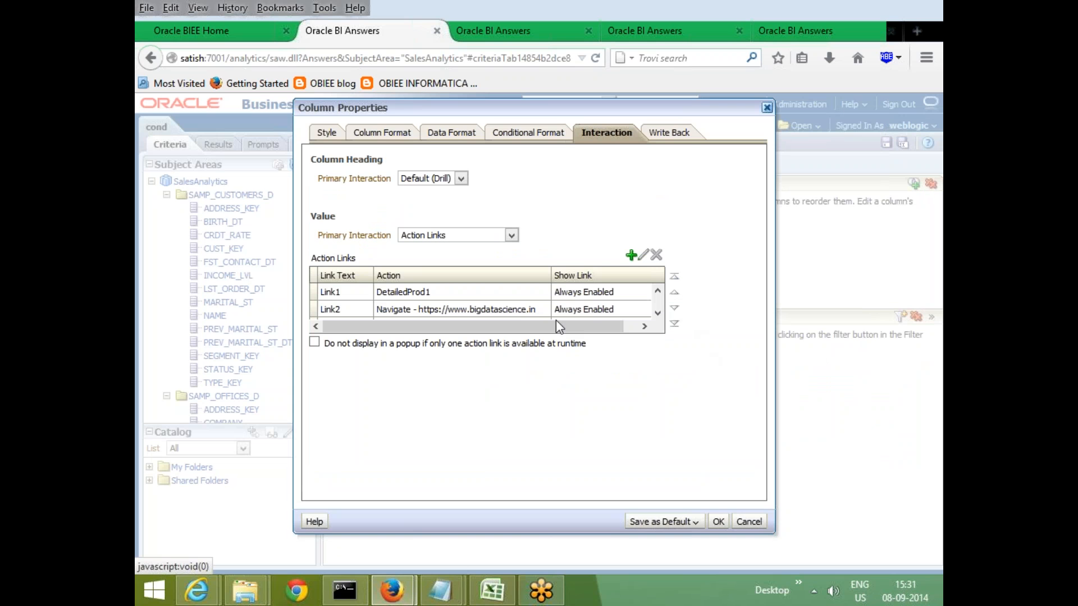
# Accept the BRAND column properties, check the BizTech action links in the results, and save the cond analysis
pyautogui.click(718, 522)
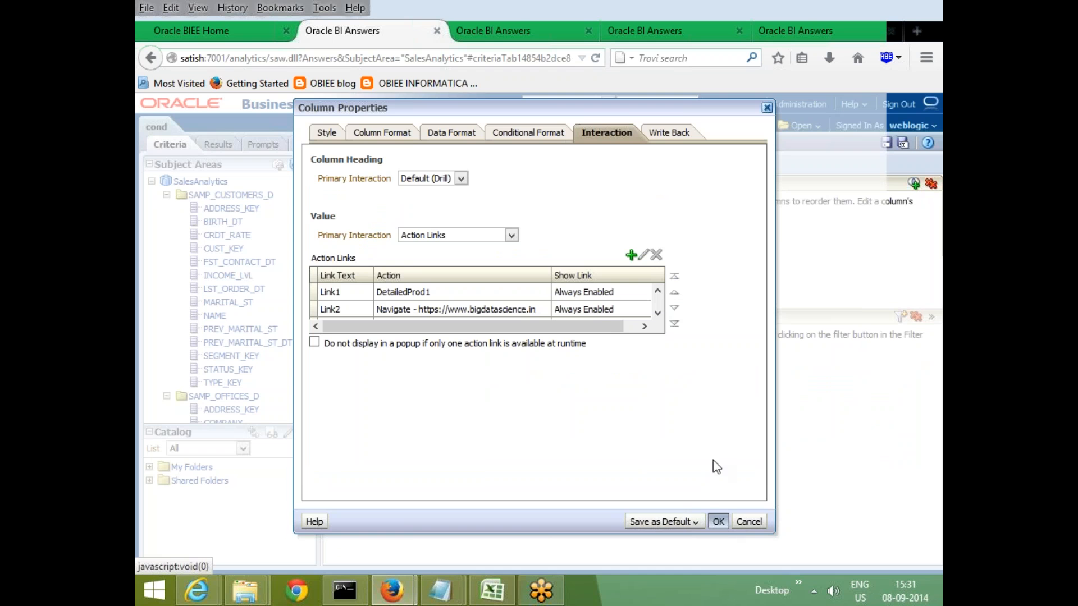
pyautogui.click(217, 144)
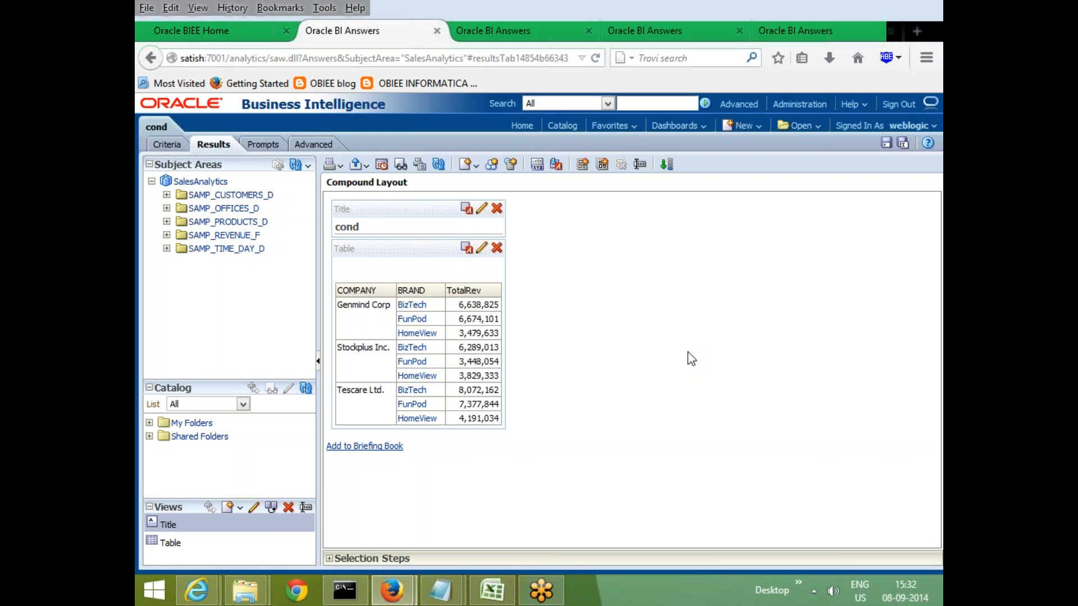
pyautogui.click(411, 305)
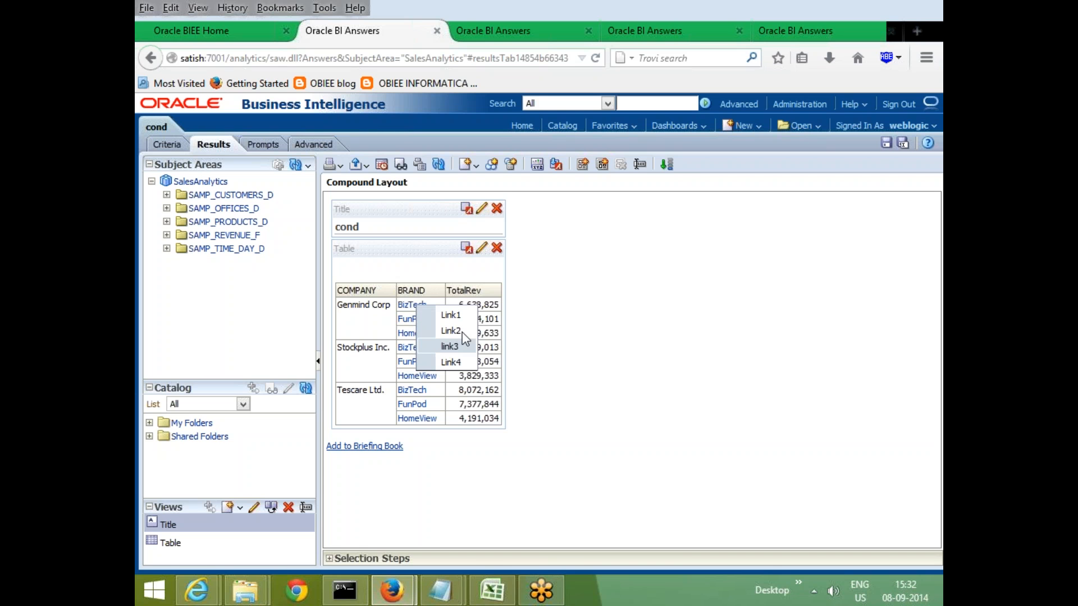
pyautogui.click(886, 143)
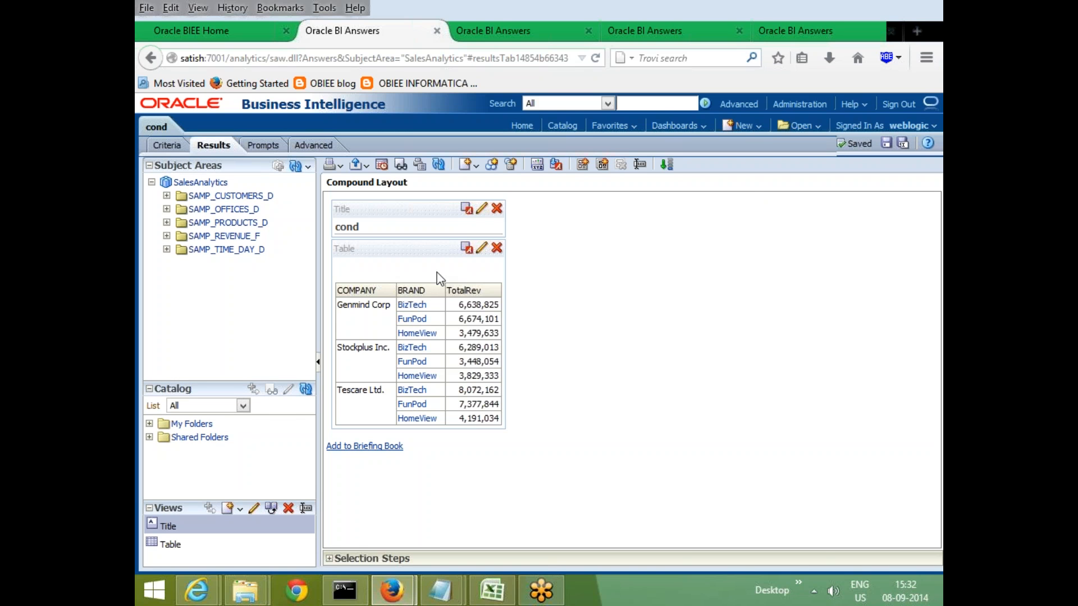
# Follow Link1 from Genmind Corp's BizTech value and look through the browser tabs for the target report
pyautogui.click(412, 305)
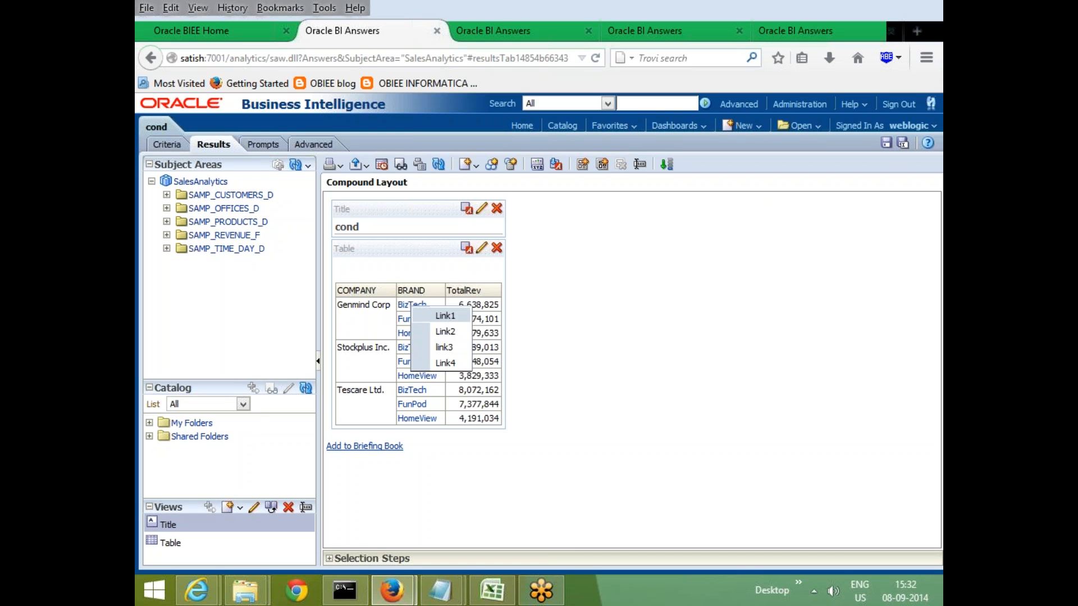
pyautogui.click(451, 317)
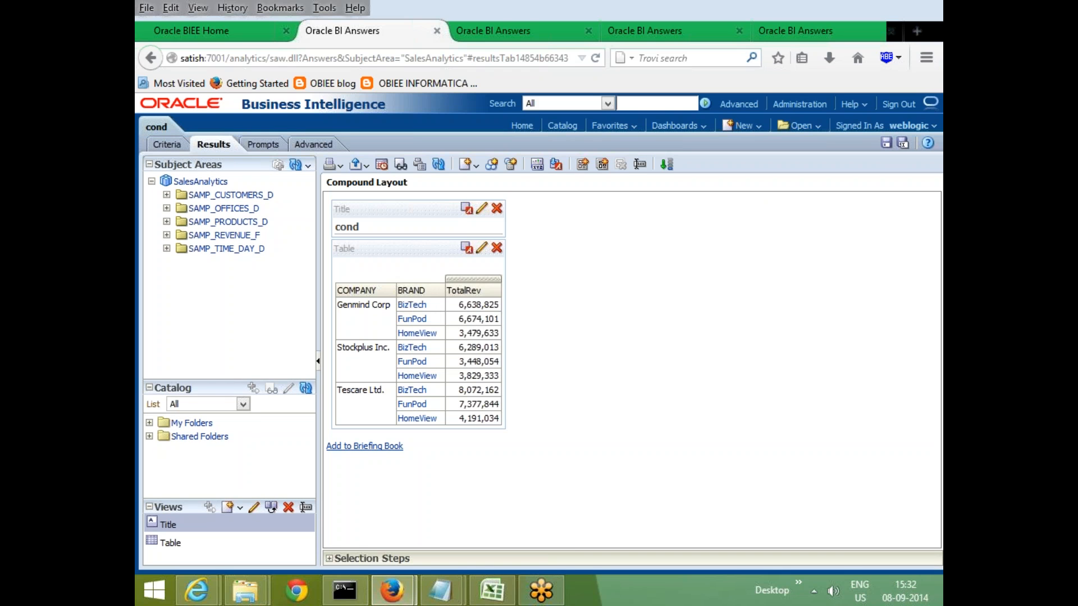
pyautogui.click(834, 35)
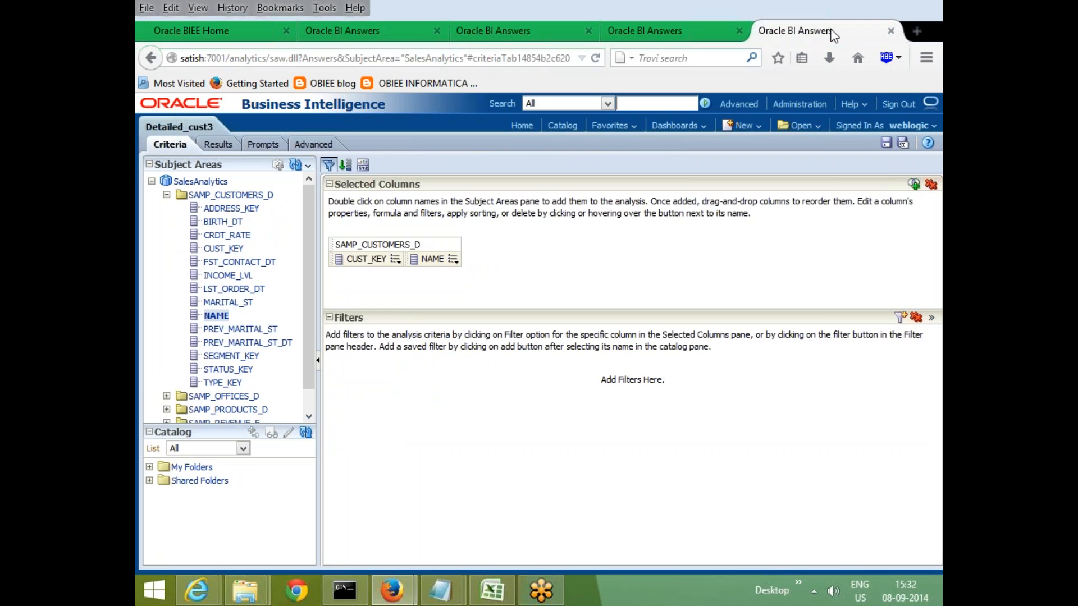
pyautogui.click(511, 33)
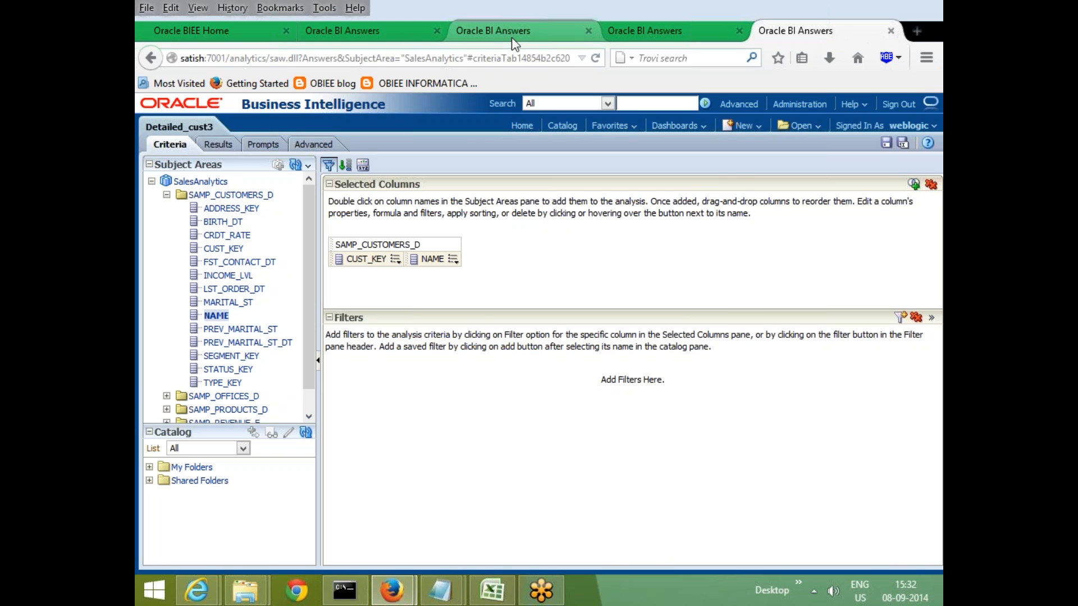
pyautogui.click(371, 33)
pyautogui.click(413, 321)
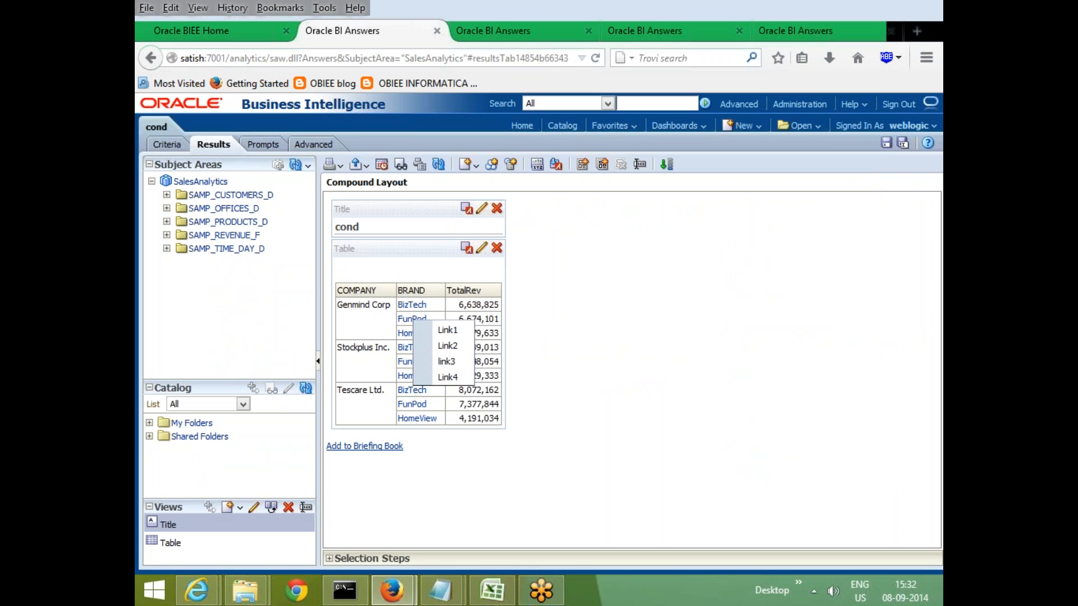
pyautogui.click(454, 347)
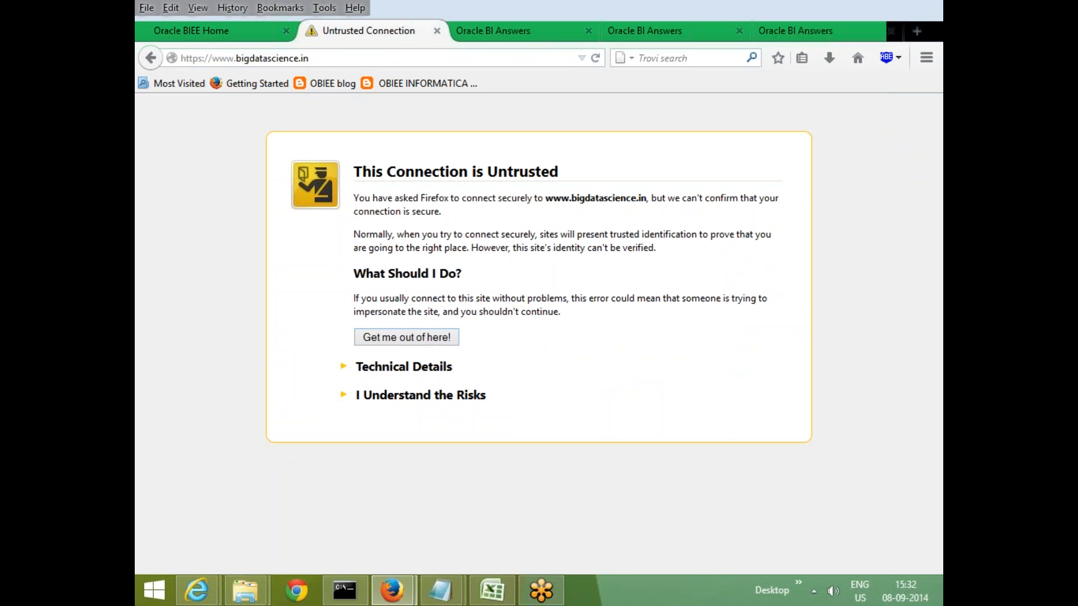
pyautogui.click(426, 396)
pyautogui.click(391, 496)
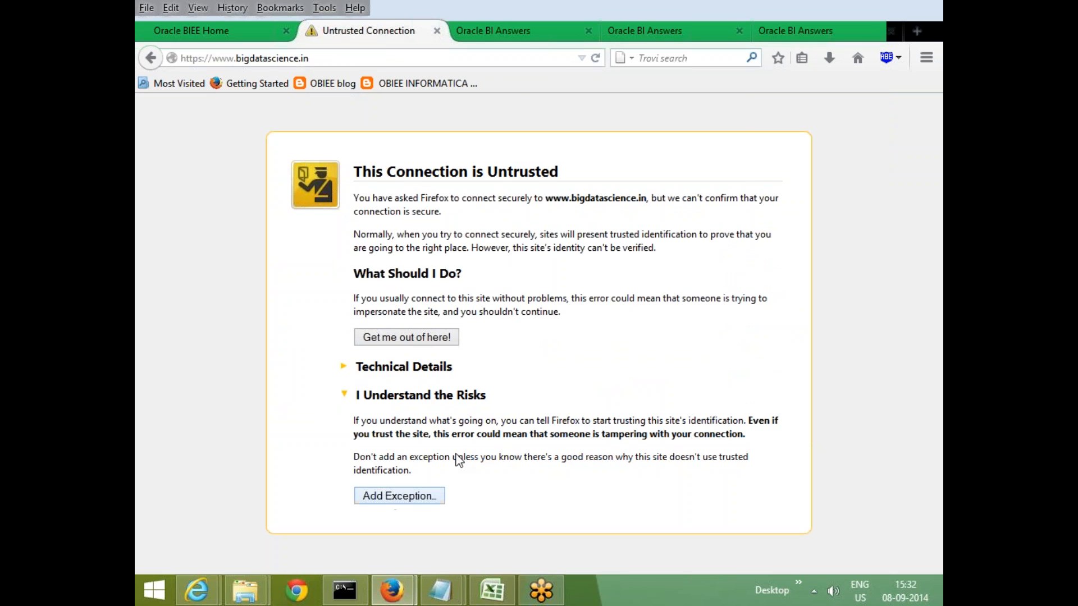
pyautogui.click(611, 468)
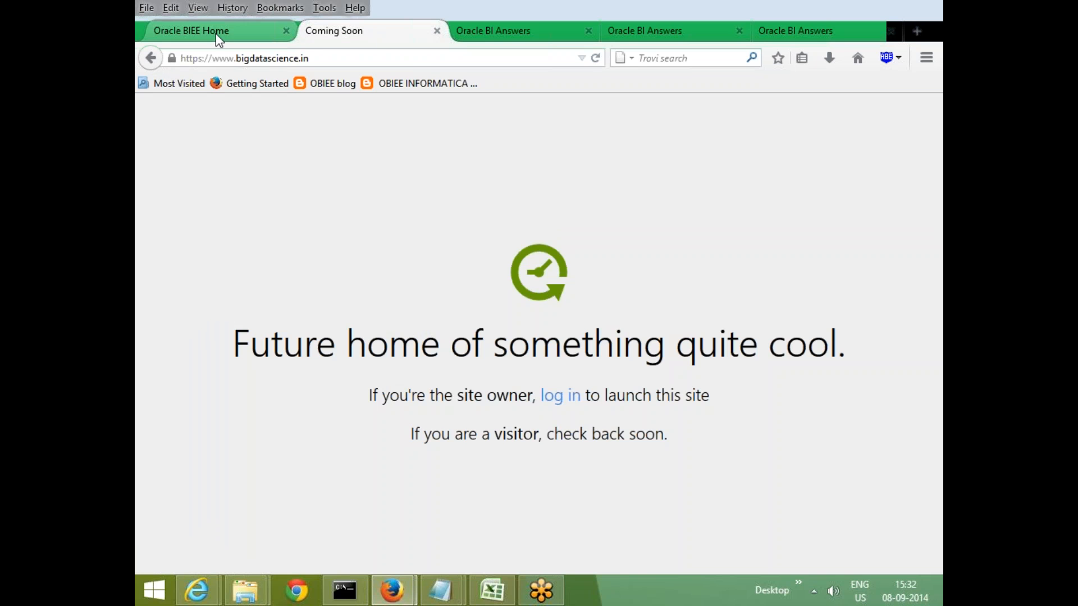
# Leave the web page and reopen the cond analysis from /Shared Folders/Test in the Oracle BIEE Home browser tab
pyautogui.click(289, 32)
pyautogui.click(376, 30)
pyautogui.click(148, 59)
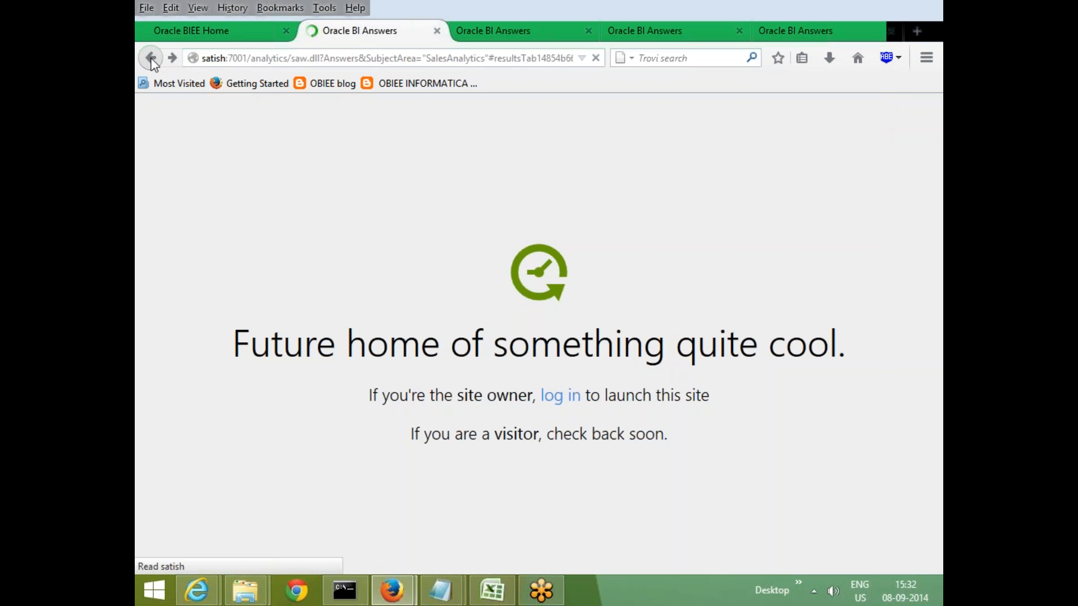
pyautogui.click(154, 62)
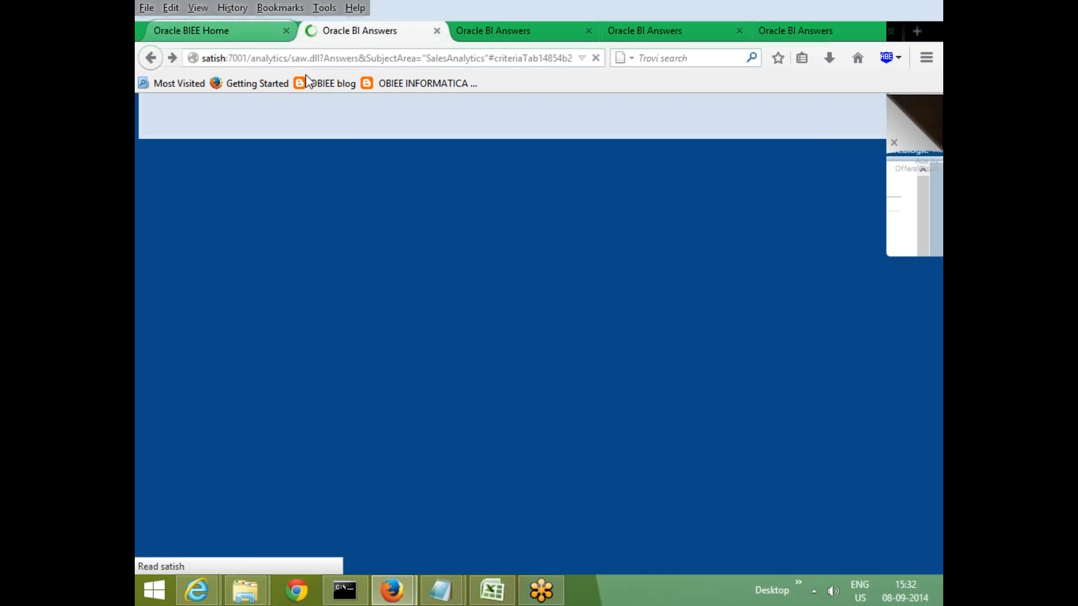
pyautogui.click(264, 33)
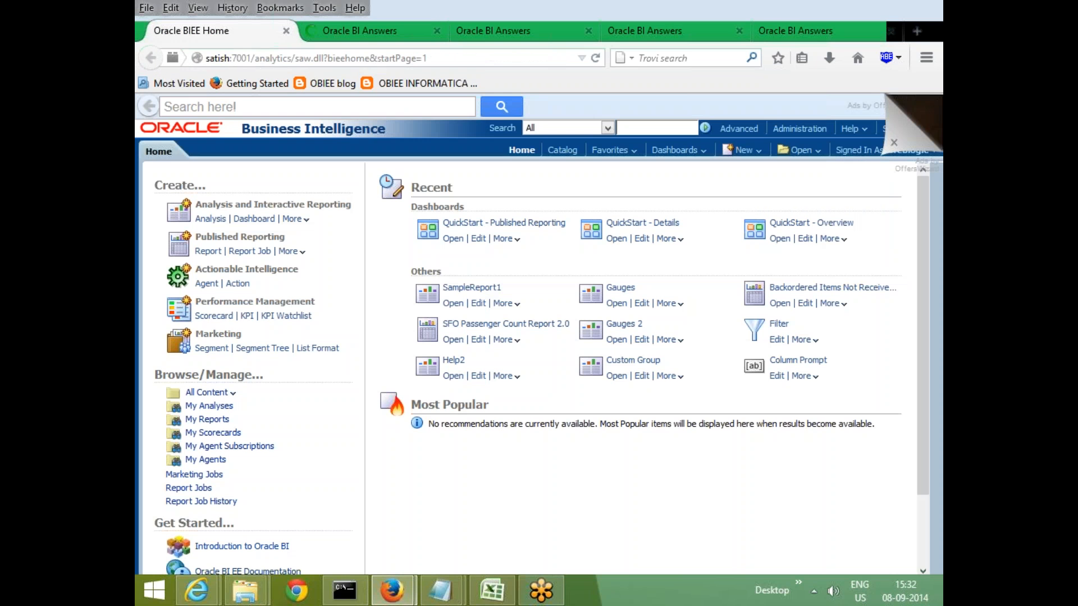
pyautogui.click(799, 150)
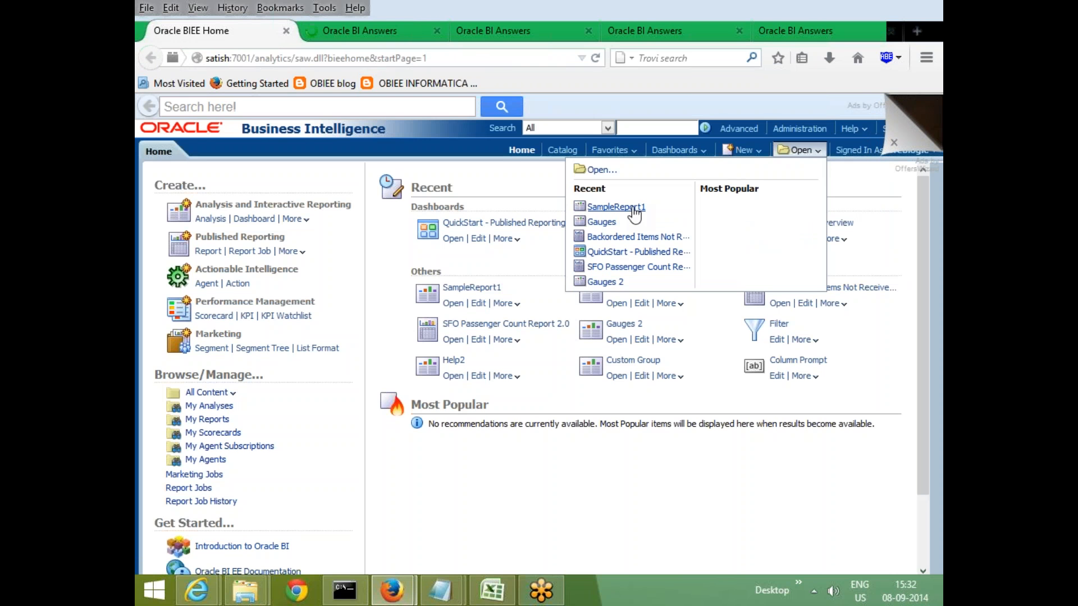
pyautogui.click(602, 169)
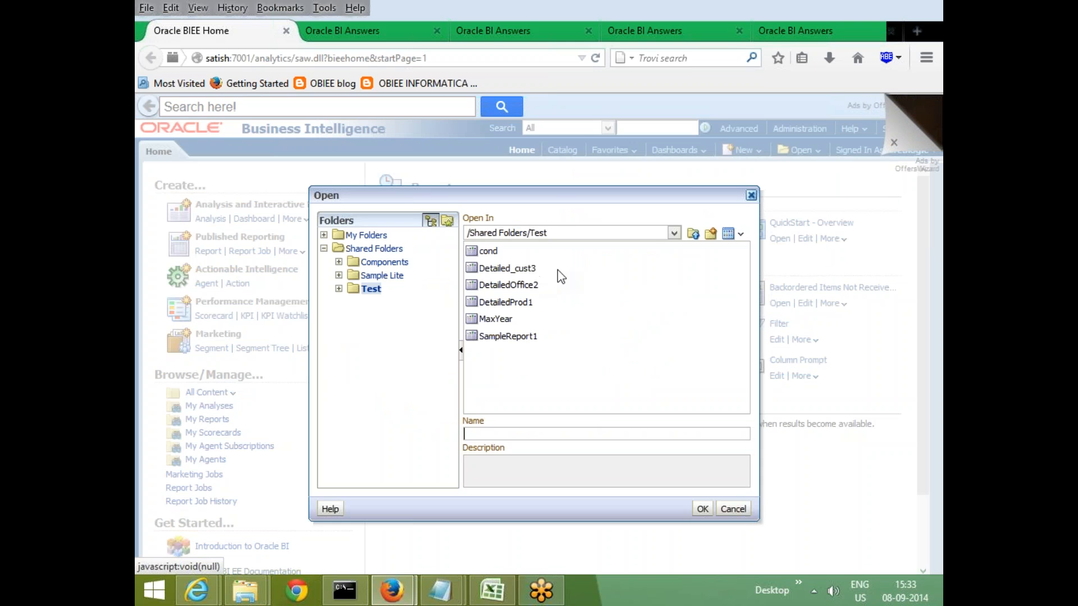
pyautogui.doubleClick(486, 251)
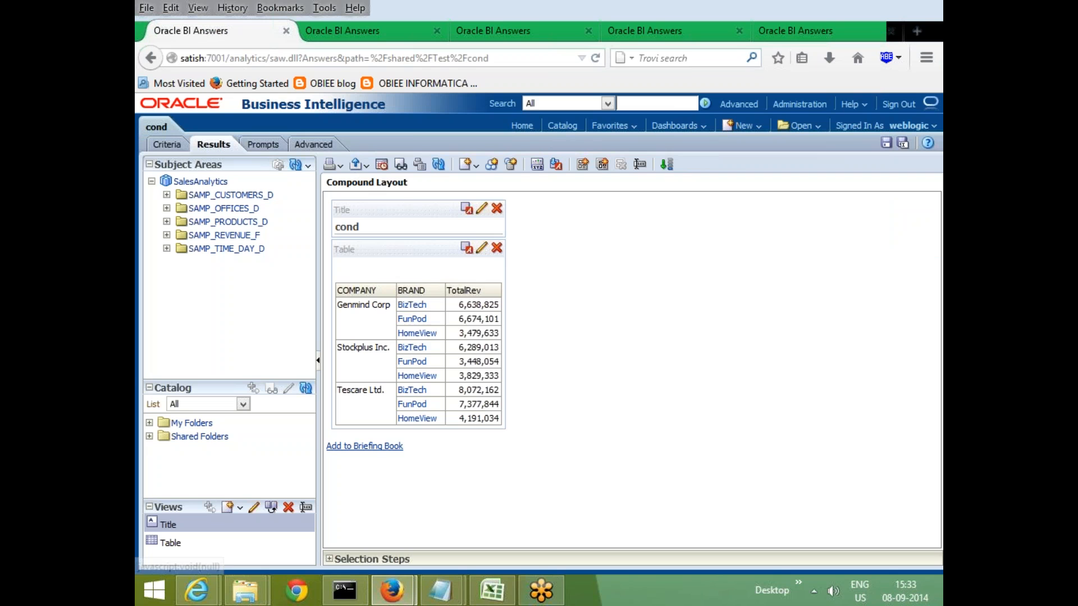
# Follow link3 from Genmind Corp's BizTech value to view the DetailedOffice2 report, and return to the cond results
pyautogui.click(414, 305)
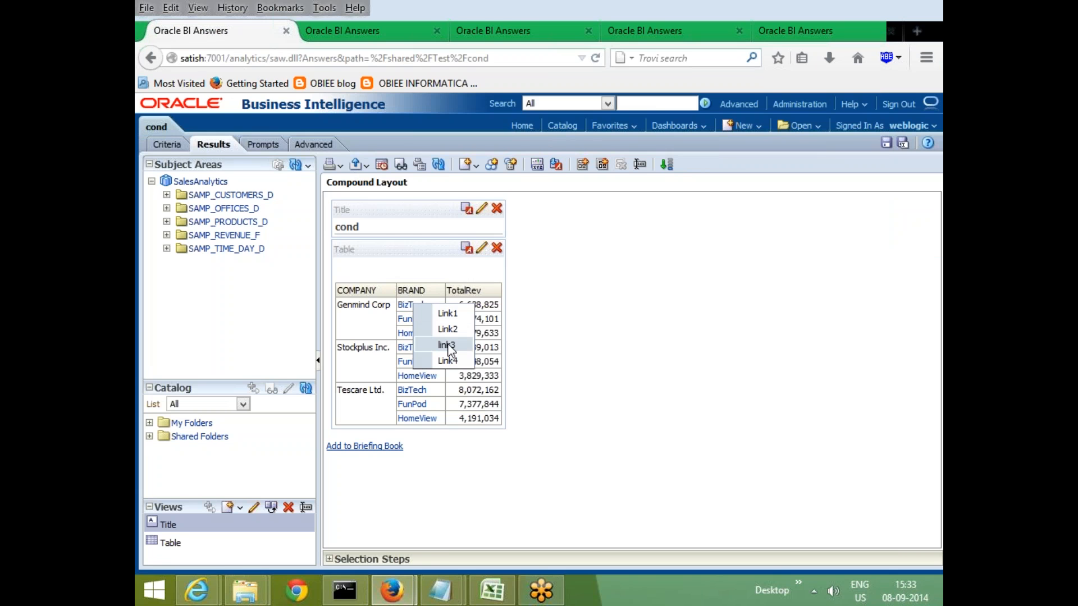
pyautogui.click(447, 345)
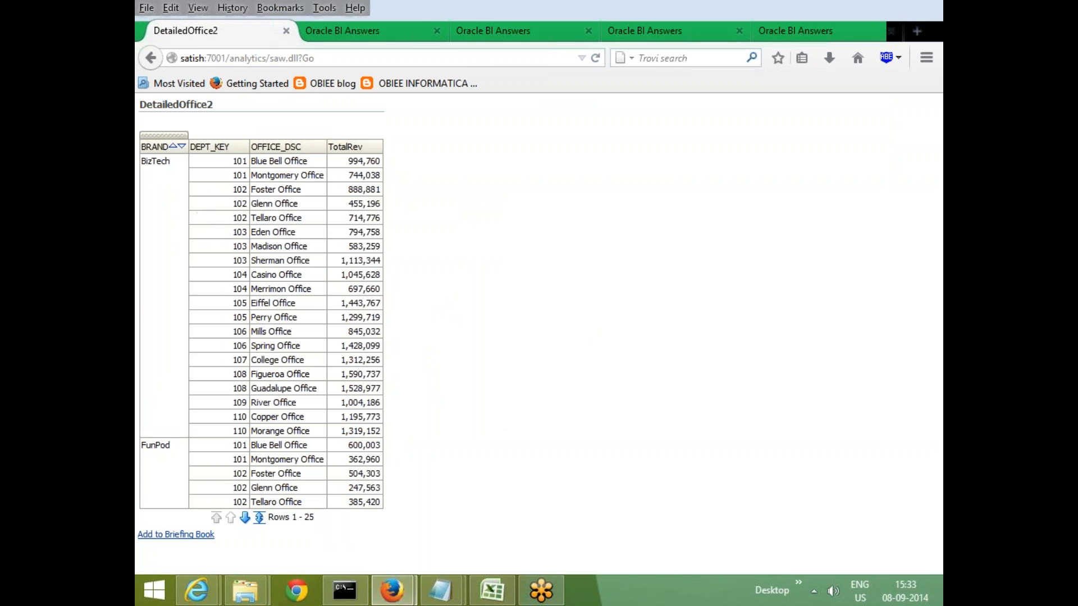
pyautogui.click(150, 58)
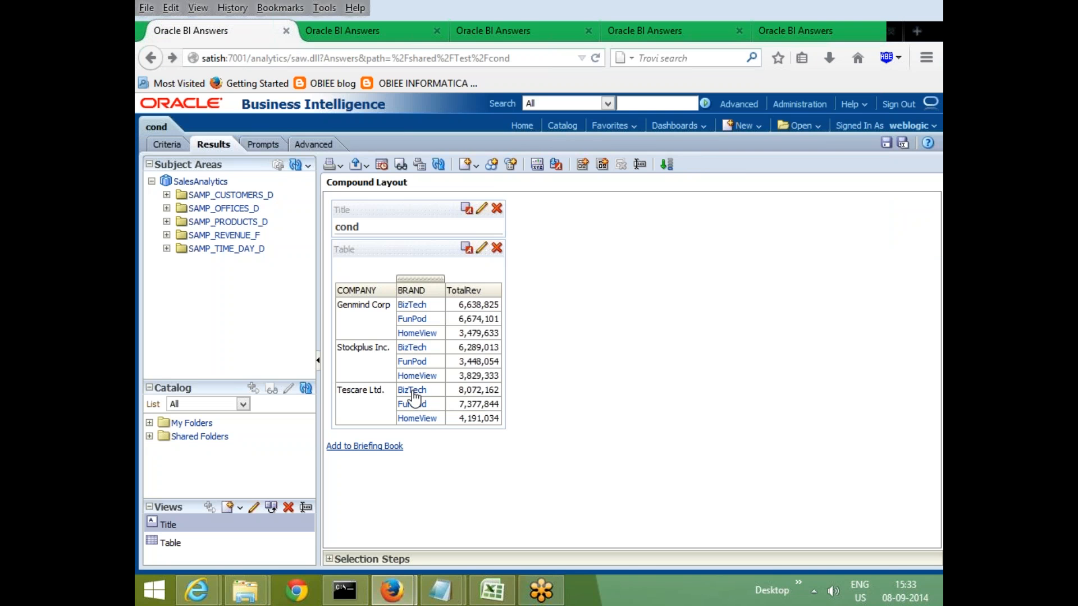
# Follow Link4 from Genmind Corp's HomeView value to view the Detailed_cust3 report, and return to the cond results
pyautogui.click(412, 335)
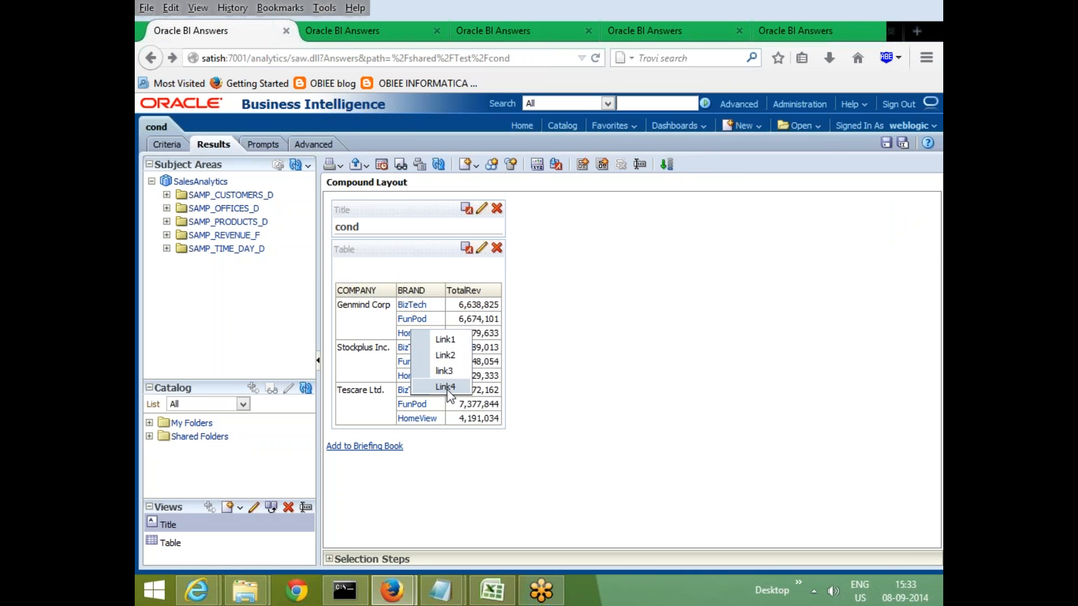
pyautogui.click(447, 389)
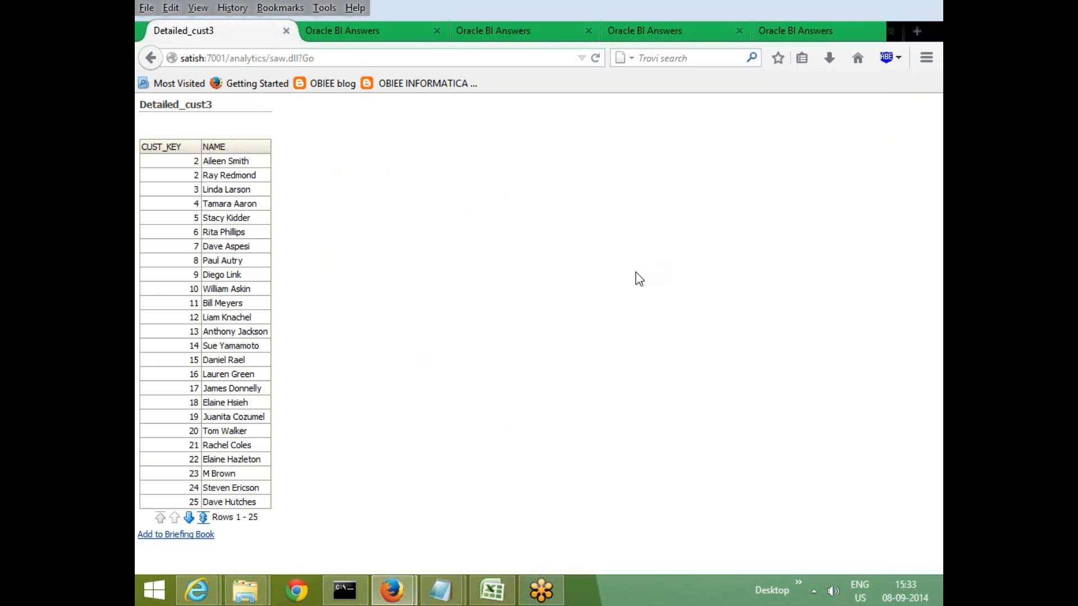
pyautogui.click(151, 58)
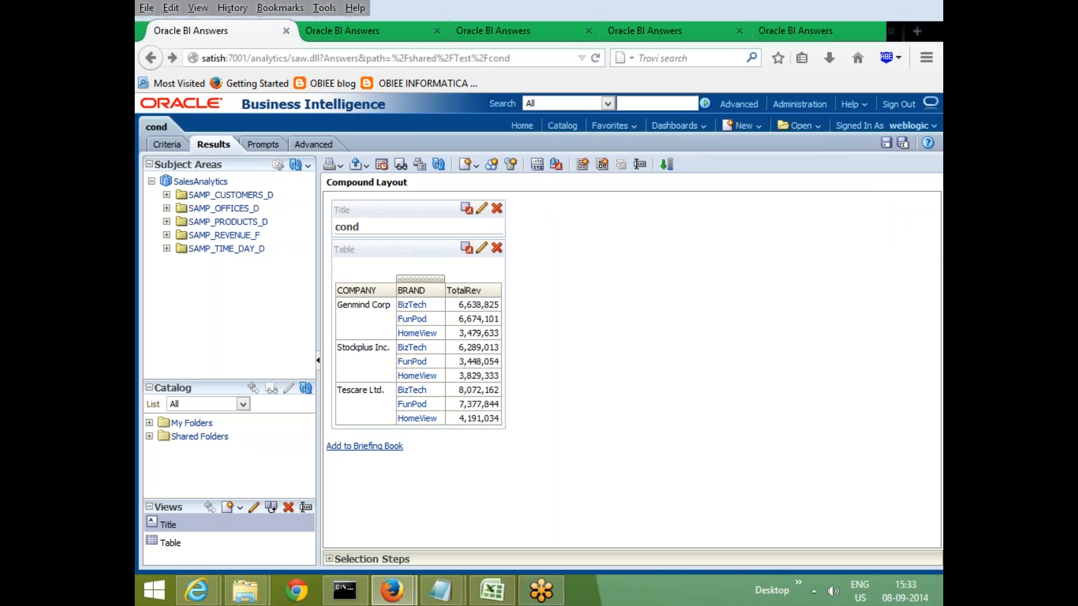
# Review the action links offered for Genmind Corp's FunPod and BizTech values without following any of them
pyautogui.click(414, 321)
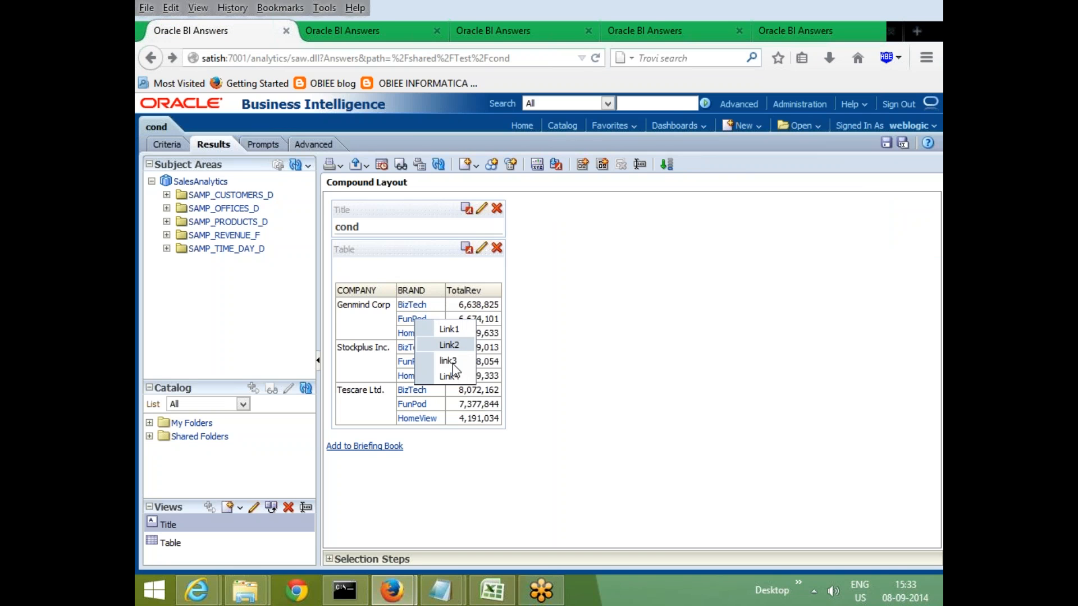
pyautogui.click(593, 329)
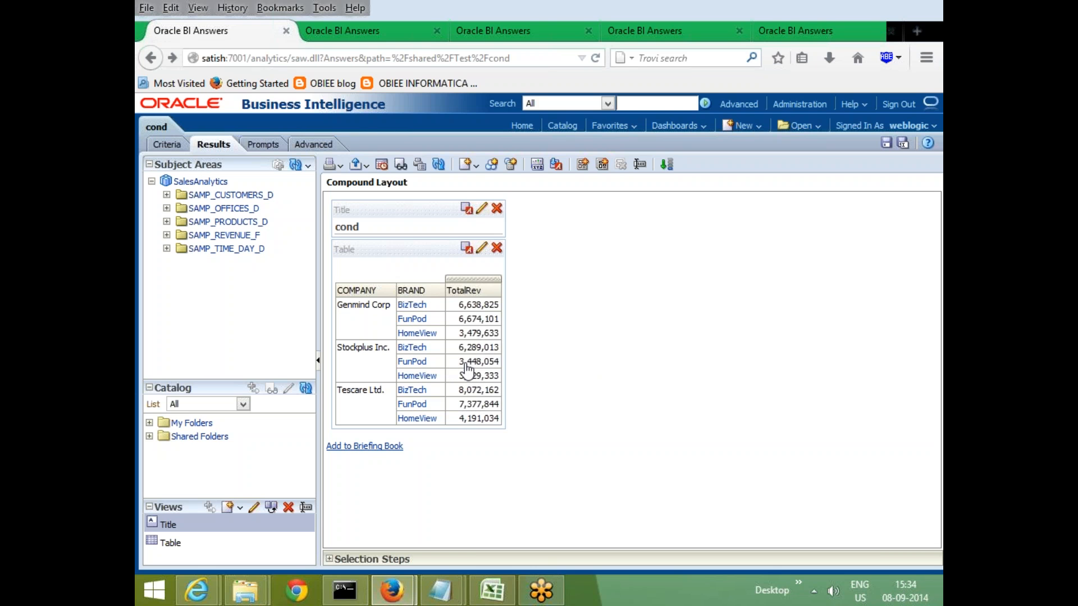
pyautogui.click(411, 305)
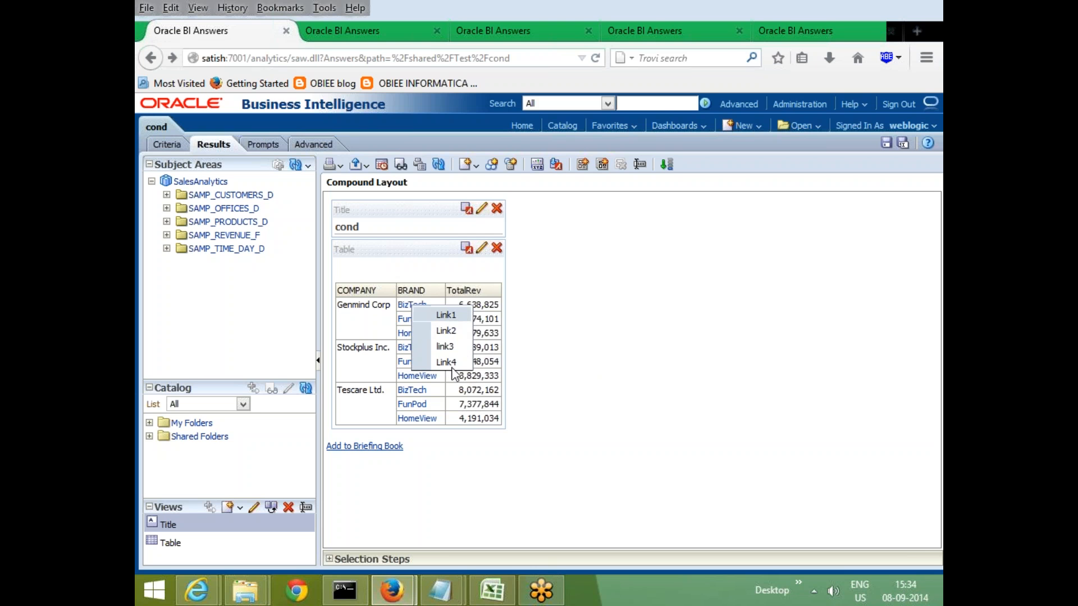
pyautogui.click(629, 364)
pyautogui.click(414, 320)
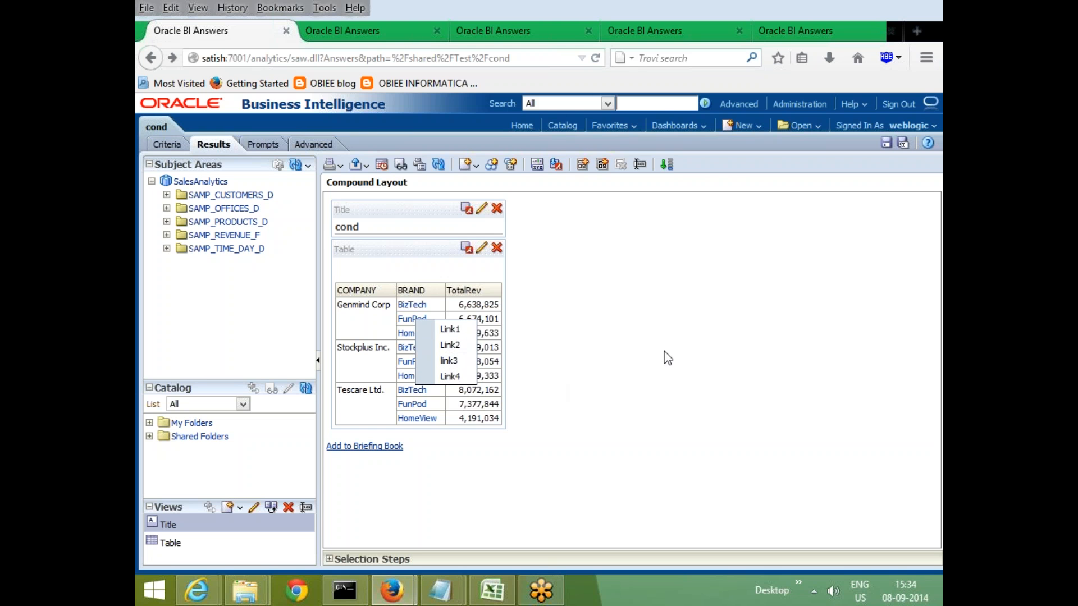
pyautogui.click(579, 361)
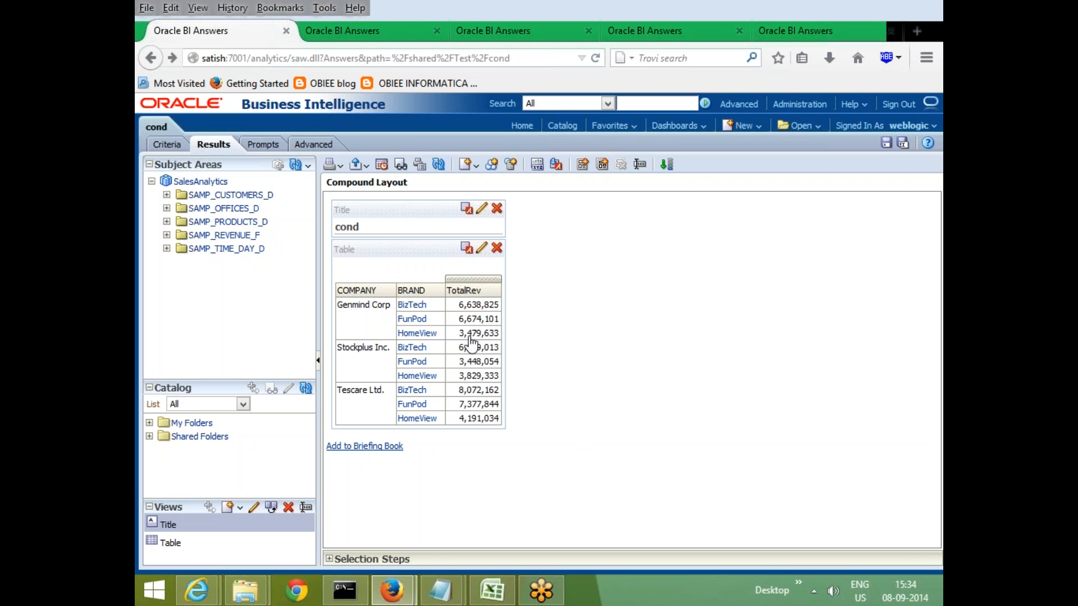
# Open Link1 from the BRAND column's action links in the criteria and set it to show conditionally
pyautogui.click(157, 147)
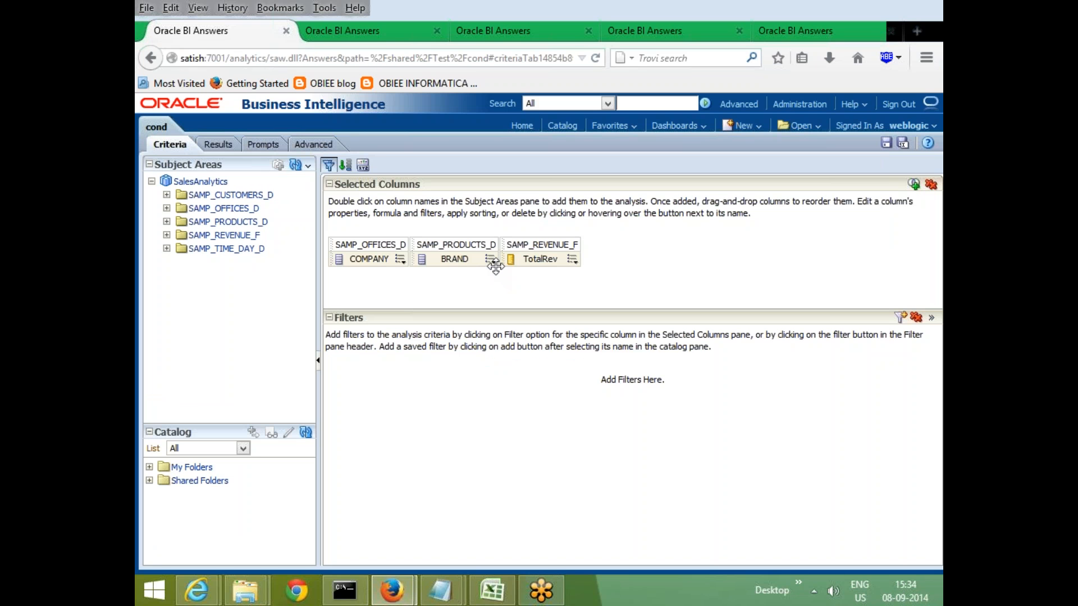
pyautogui.click(490, 259)
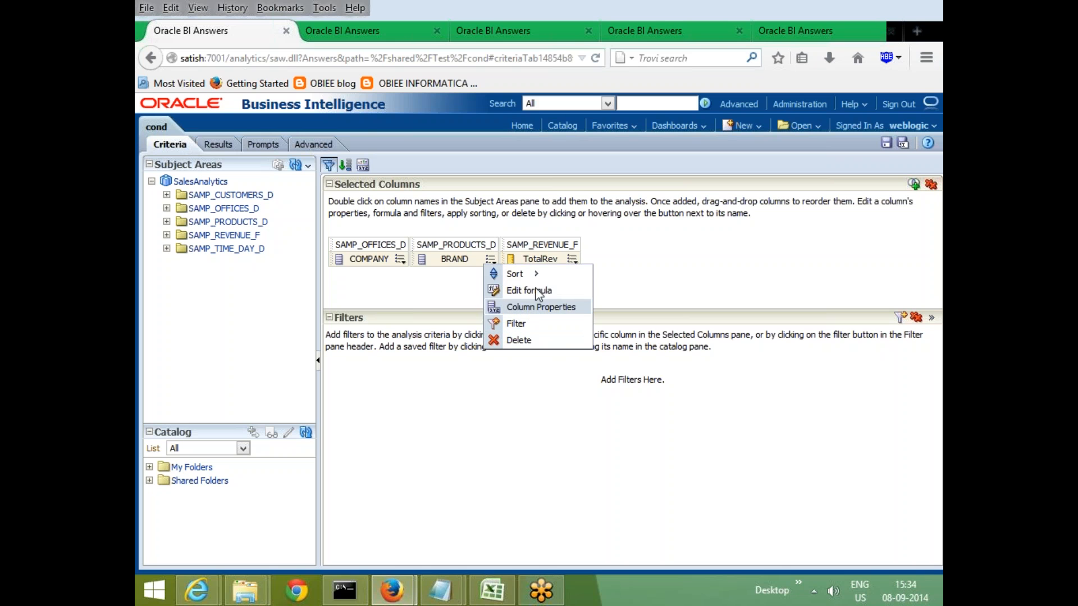
pyautogui.click(547, 309)
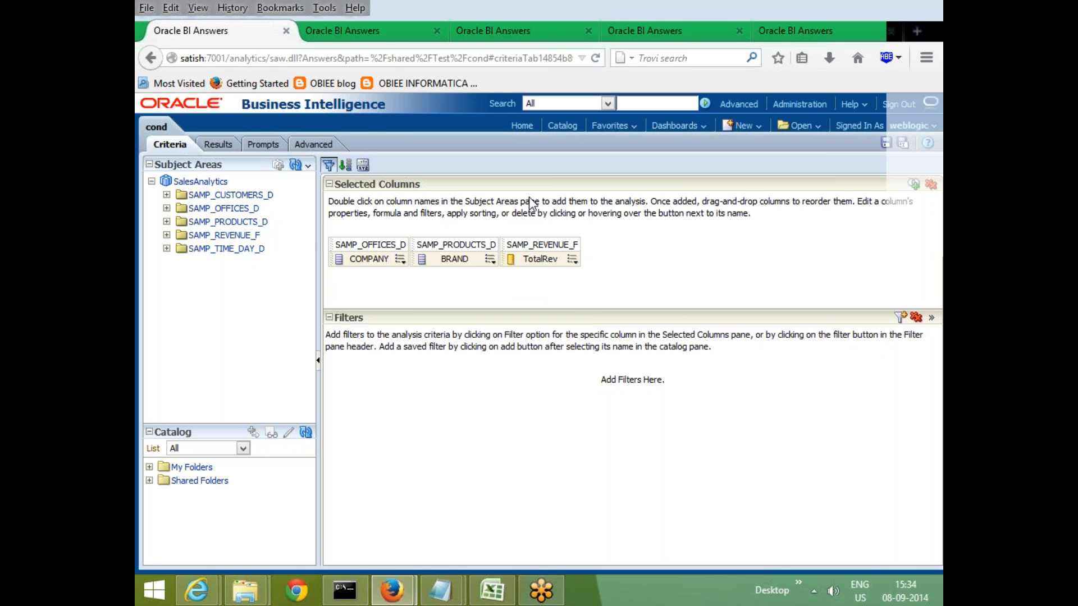
pyautogui.click(605, 132)
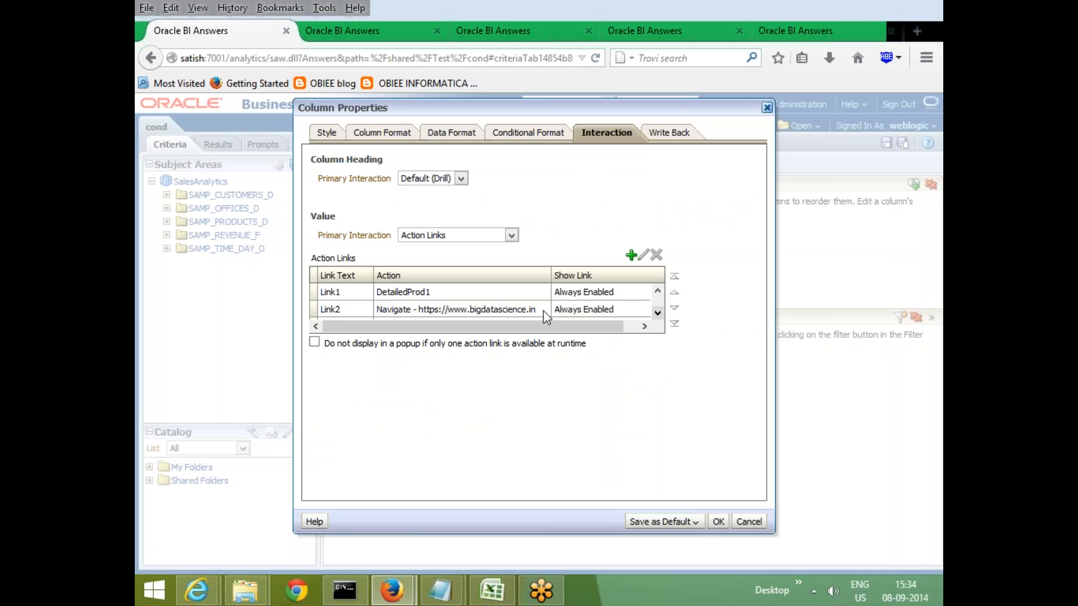
pyautogui.click(472, 293)
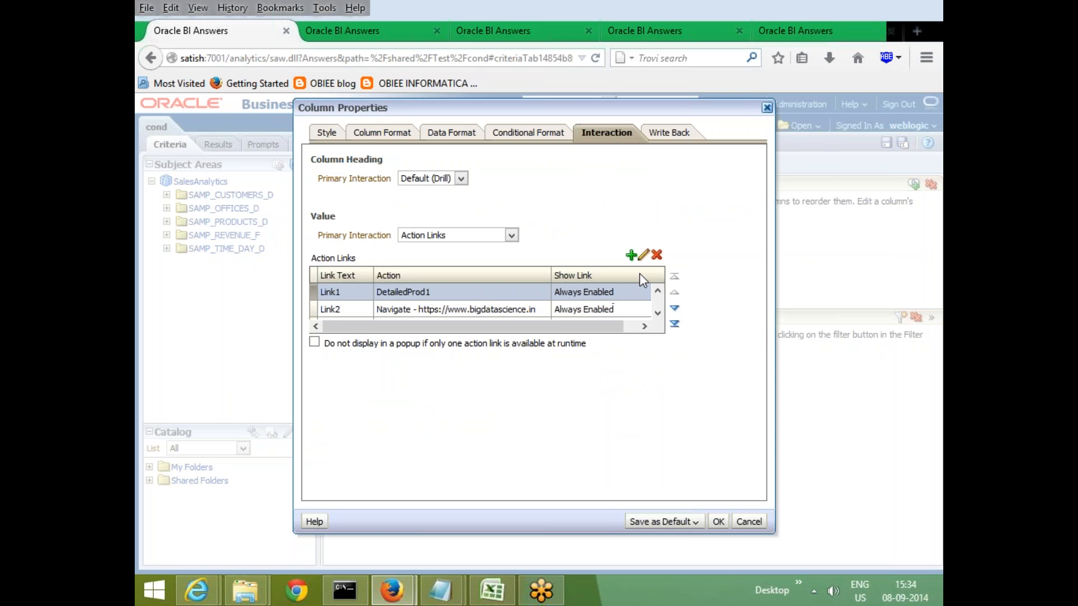
pyautogui.click(643, 256)
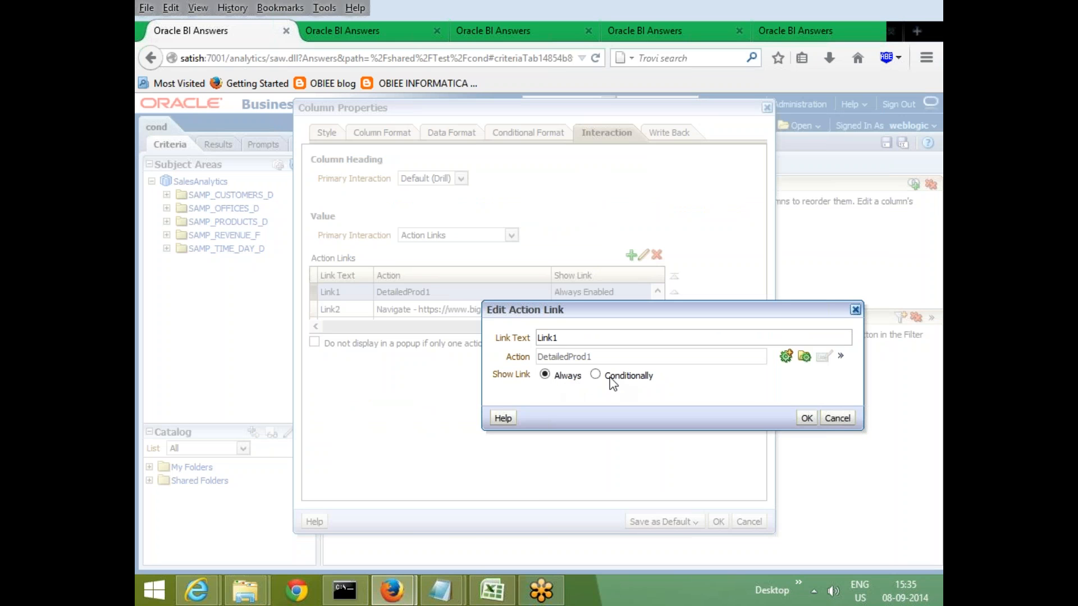
pyautogui.click(596, 376)
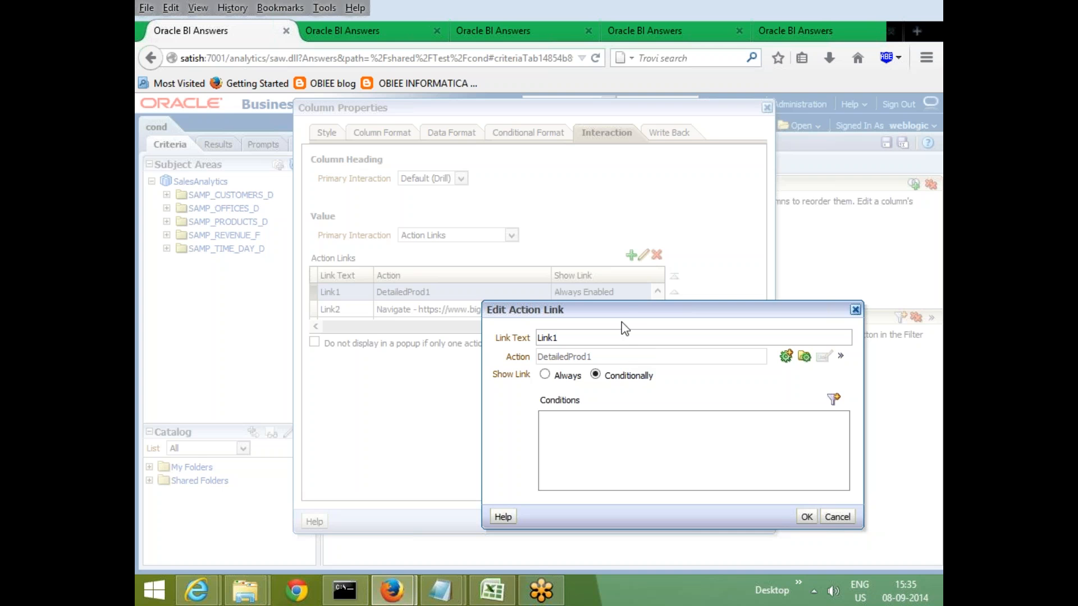
pyautogui.moveTo(618, 310); pyautogui.dragTo(503, 250)
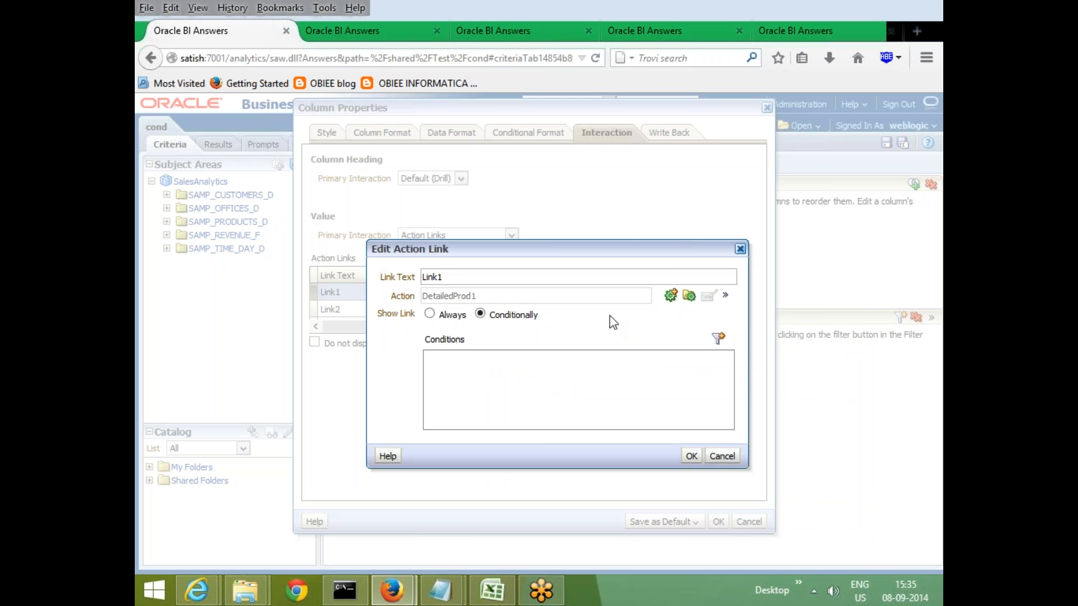
# Add a condition to Link1 for TotalRev values below 5000000 and apply the BRAND column properties
pyautogui.click(719, 338)
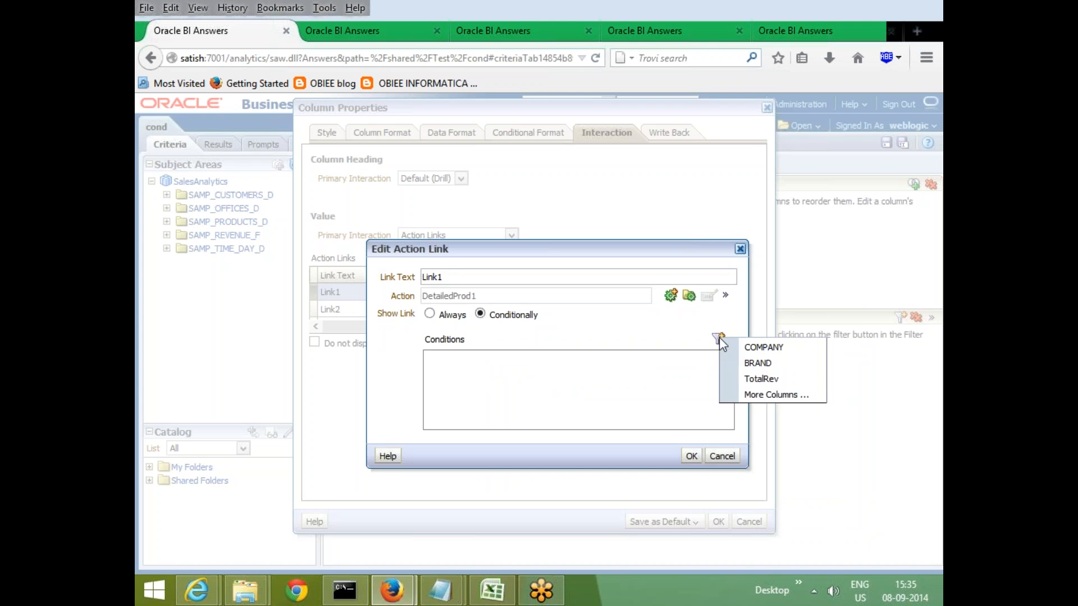
pyautogui.click(770, 382)
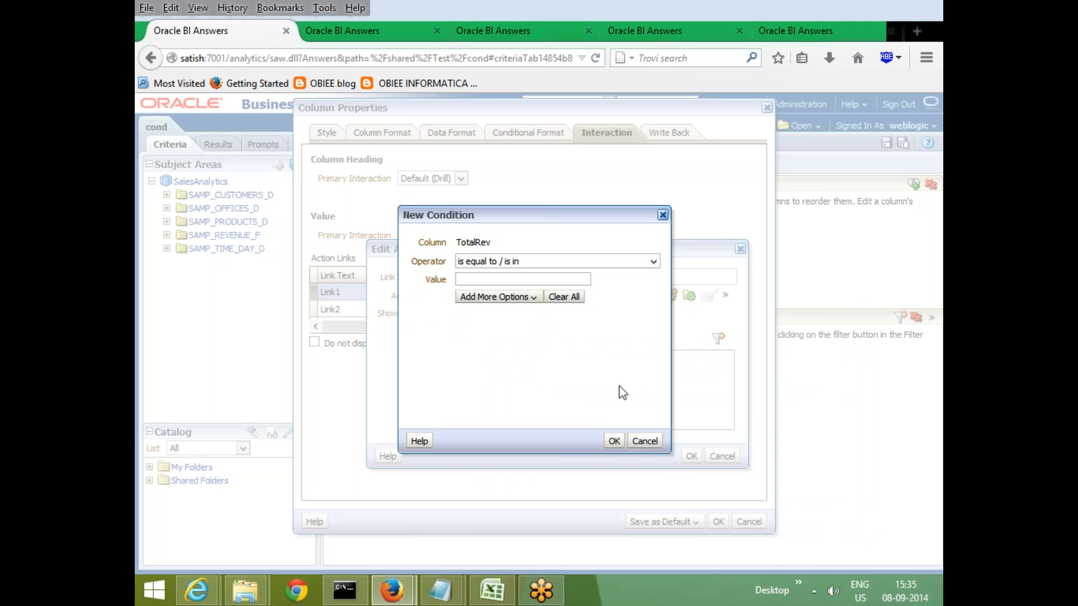
pyautogui.click(534, 261)
pyautogui.click(483, 299)
pyautogui.click(488, 279)
pyautogui.write('5000000')
pyautogui.click(614, 441)
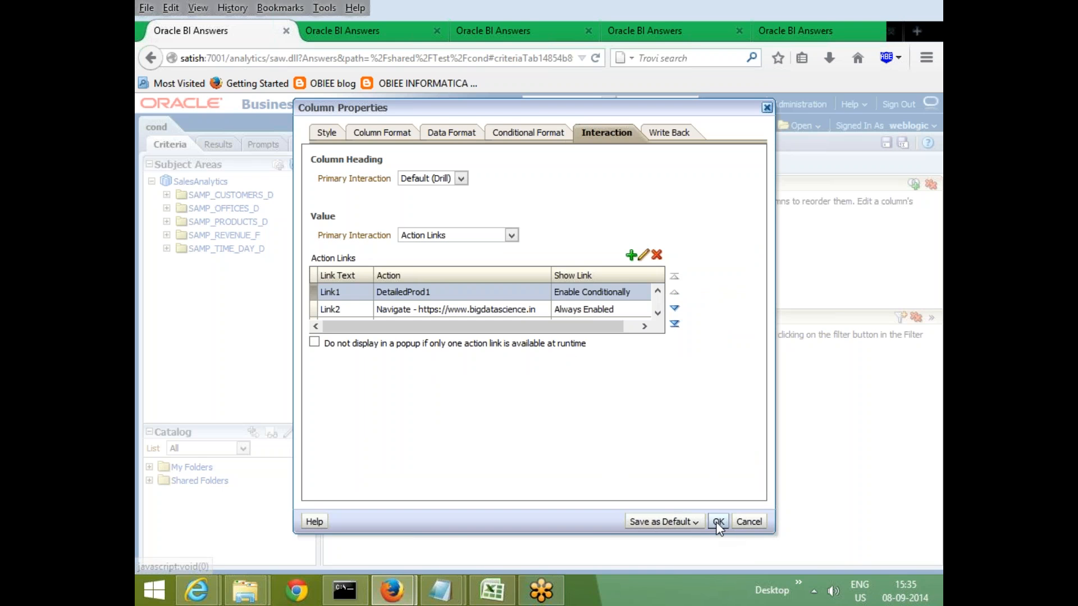
pyautogui.click(718, 522)
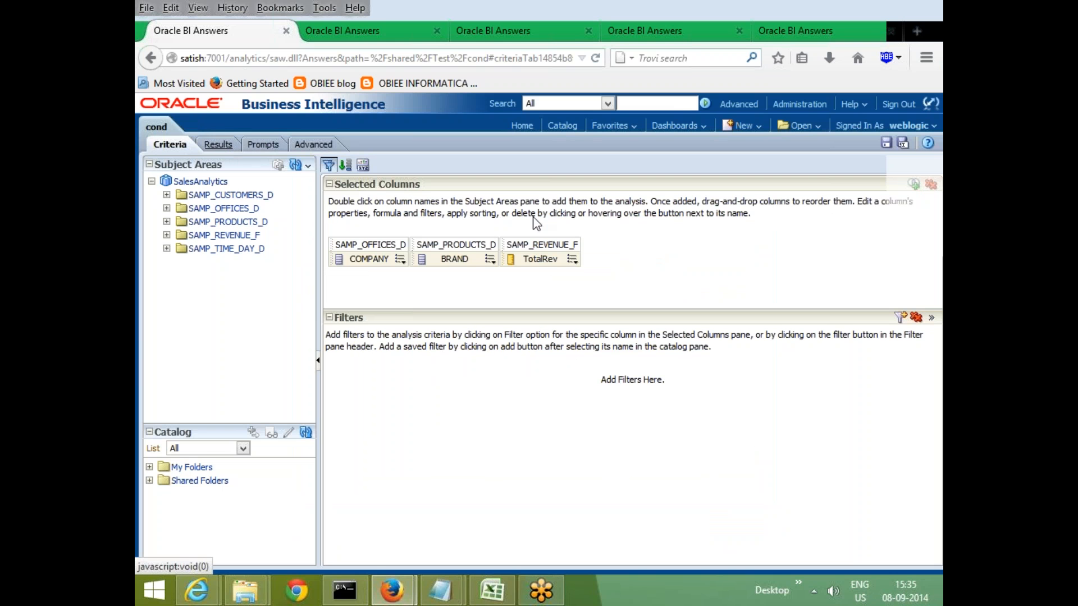
# Check in the cond results which action links are offered for Genmind Corp's HomeView and BizTech values
pyautogui.click(217, 144)
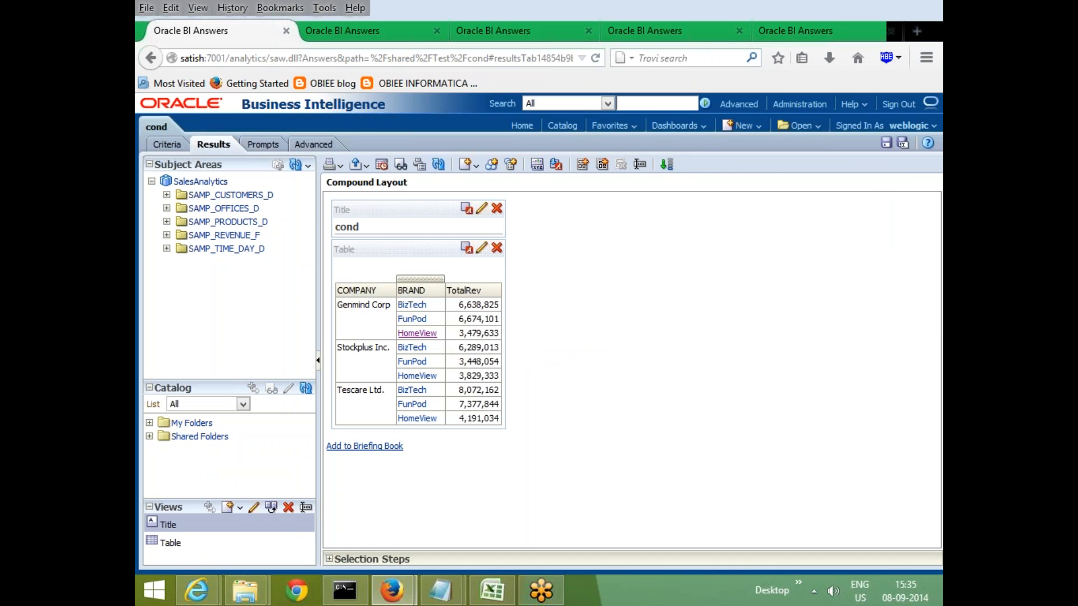
pyautogui.click(433, 335)
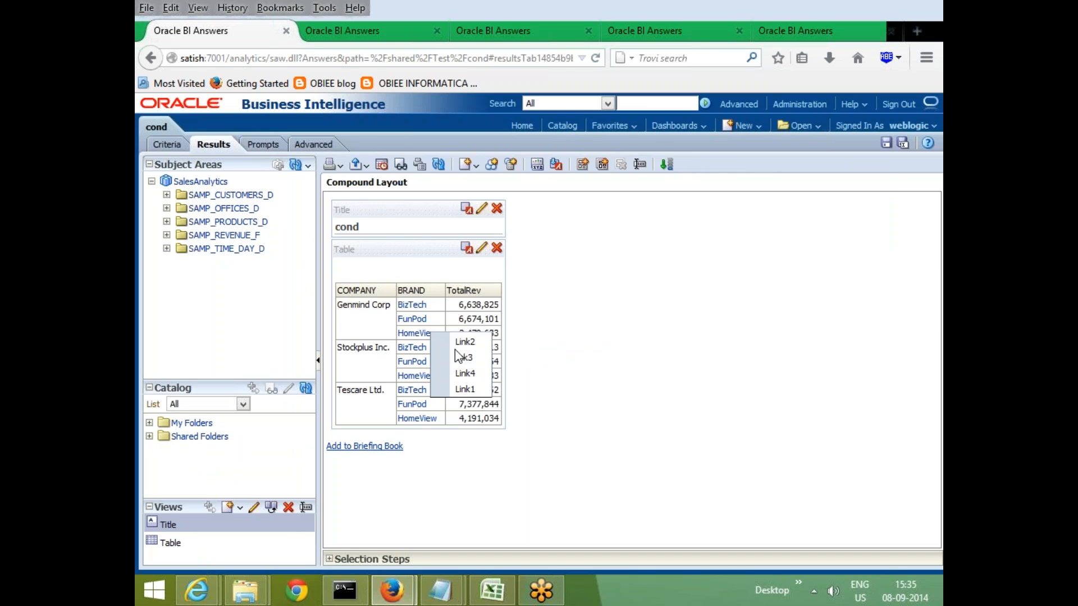
pyautogui.click(413, 307)
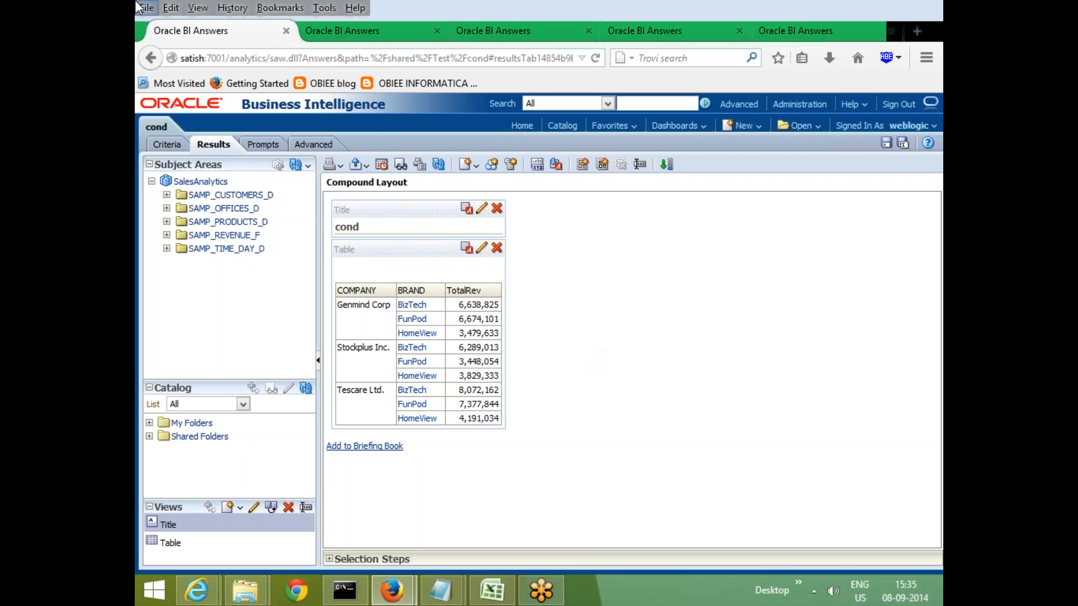
pyautogui.press('super+c')
pyautogui.click(604, 355)
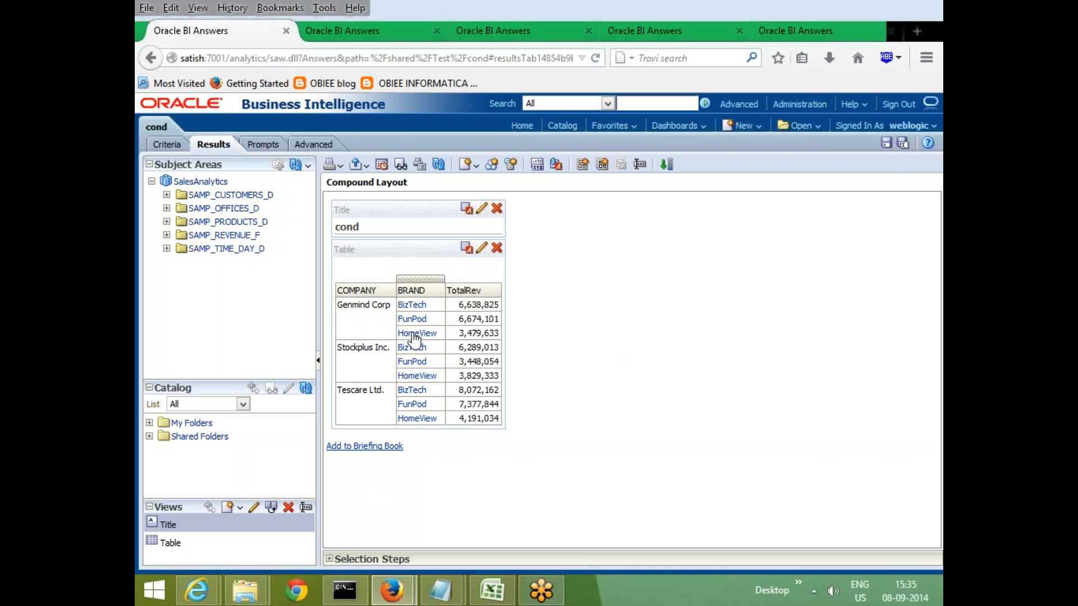
pyautogui.click(411, 334)
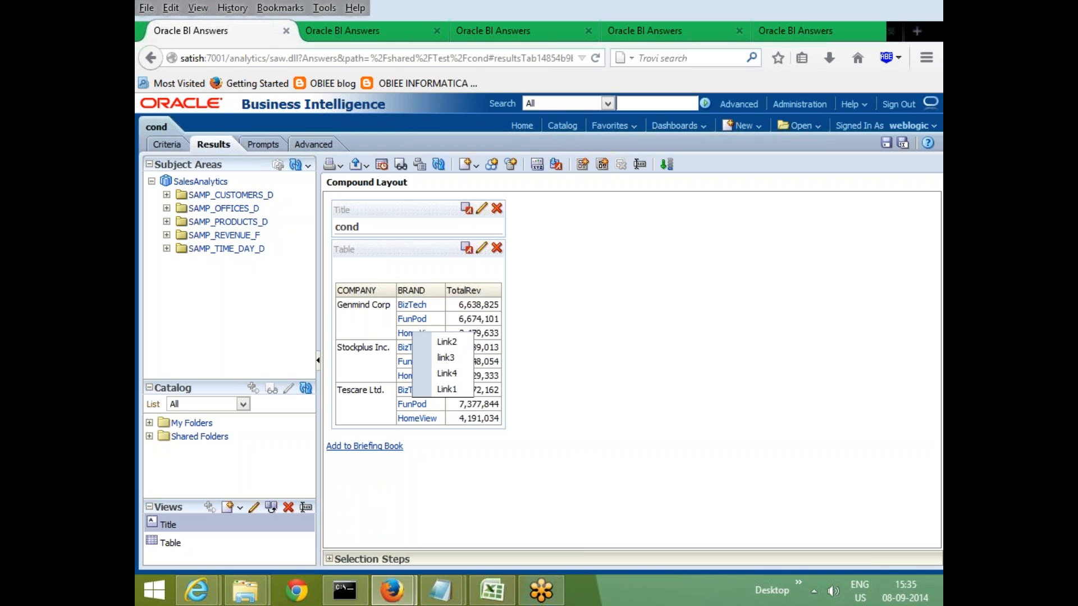
pyautogui.click(593, 376)
pyautogui.click(405, 305)
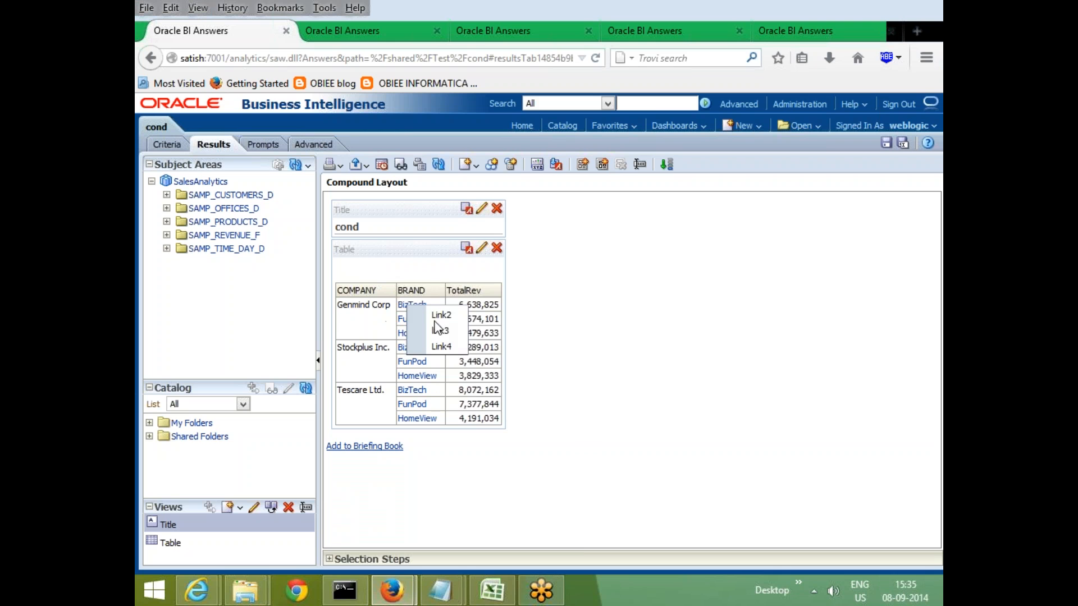
pyautogui.click(625, 354)
# Compare the action links offered for Tescare Ltd.'s HomeView value with those for Genmind Corp's BizTech value
pyautogui.click(408, 419)
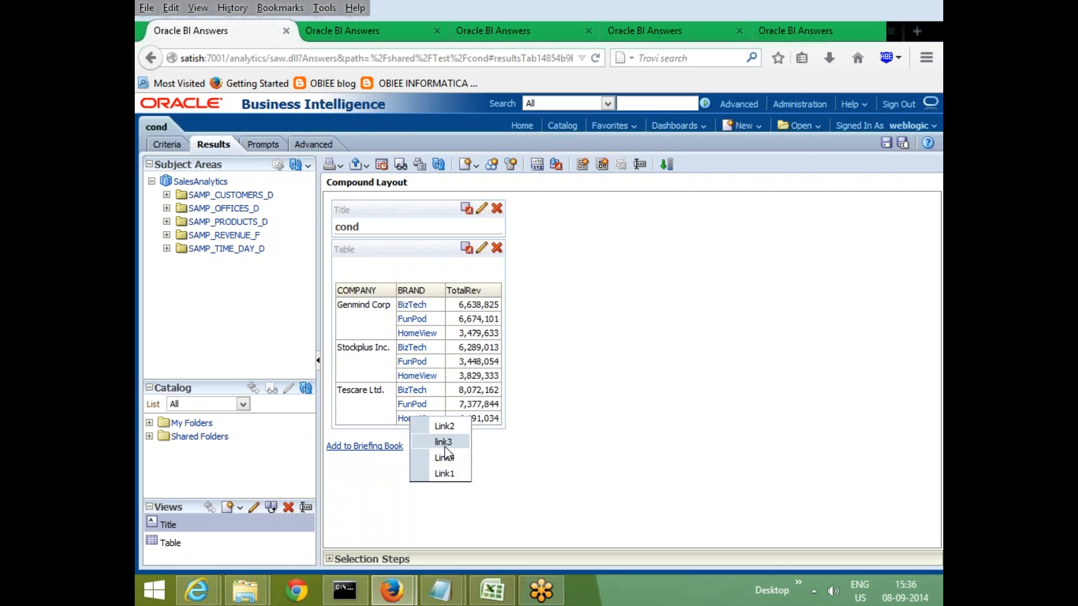
pyautogui.click(423, 388)
pyautogui.click(595, 367)
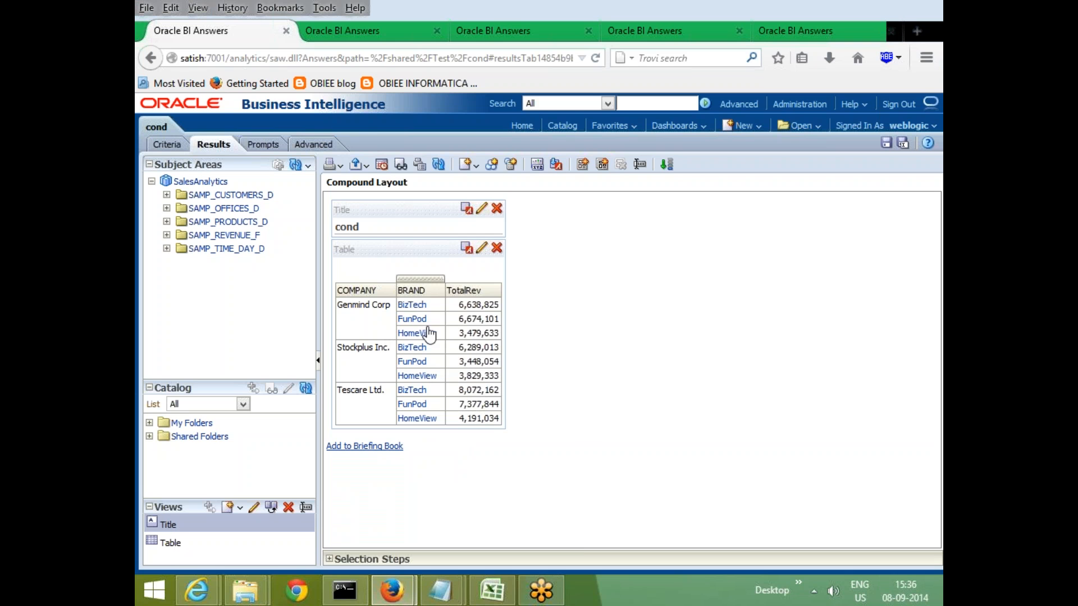
pyautogui.click(420, 307)
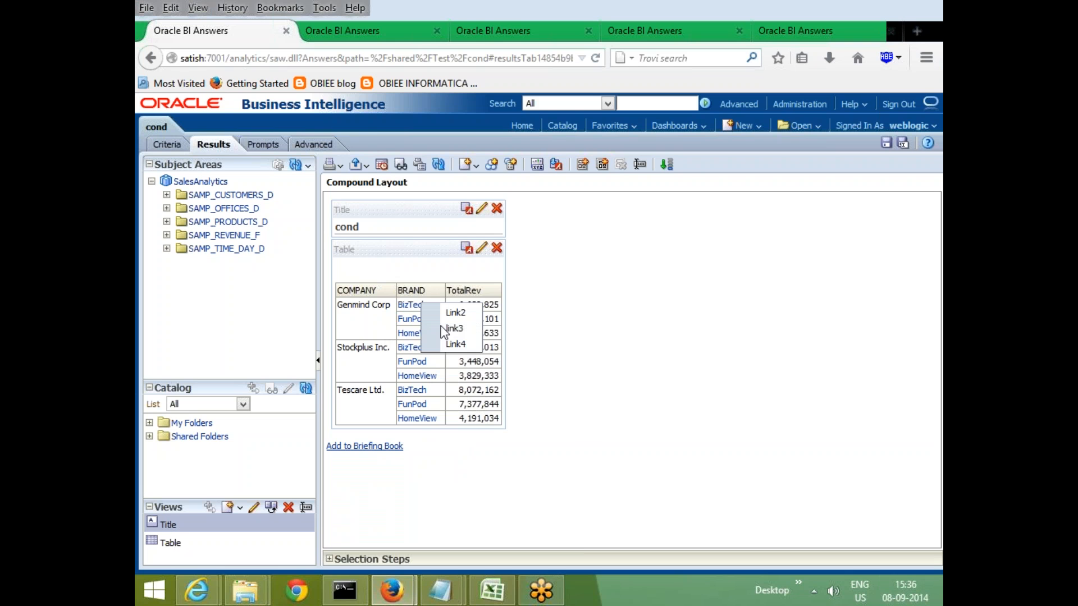
pyautogui.click(583, 342)
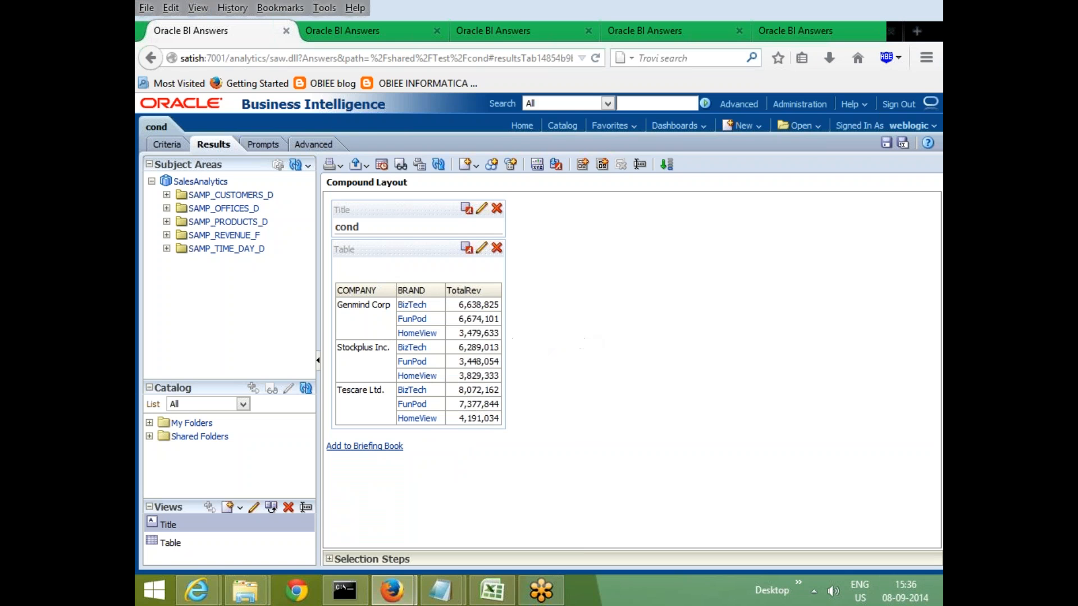
pyautogui.click(420, 307)
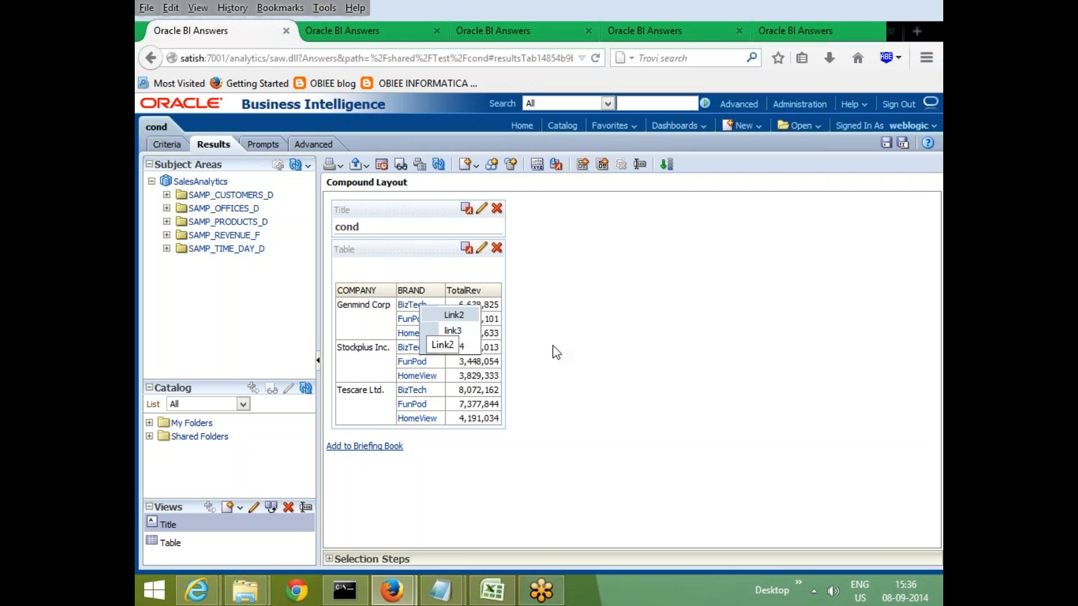
pyautogui.click(607, 351)
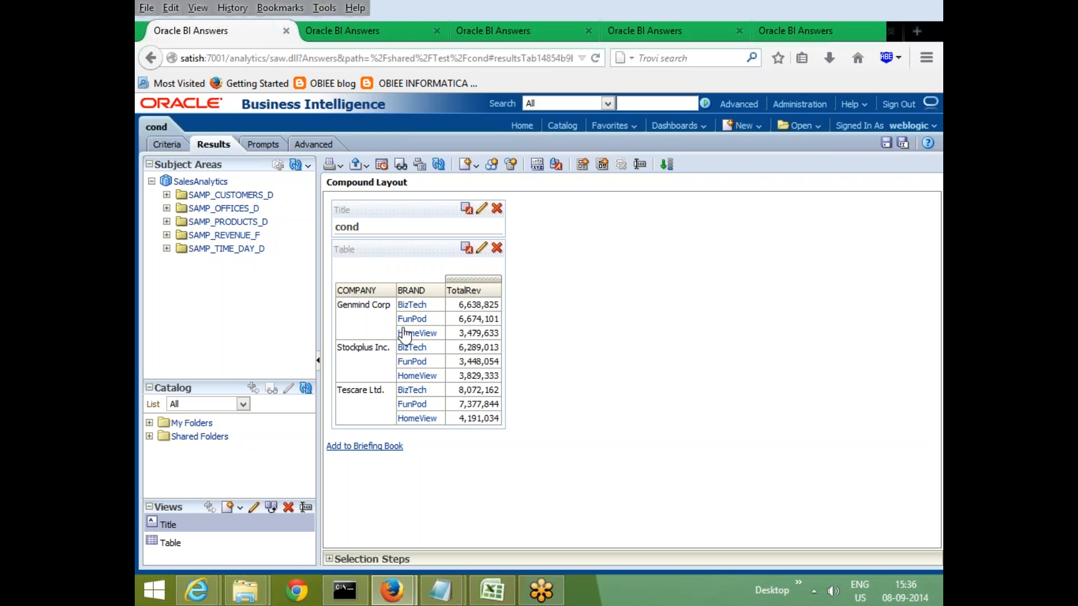
# Return to the criteria and open Link2 from the BRAND column's action links for editing
pyautogui.click(170, 146)
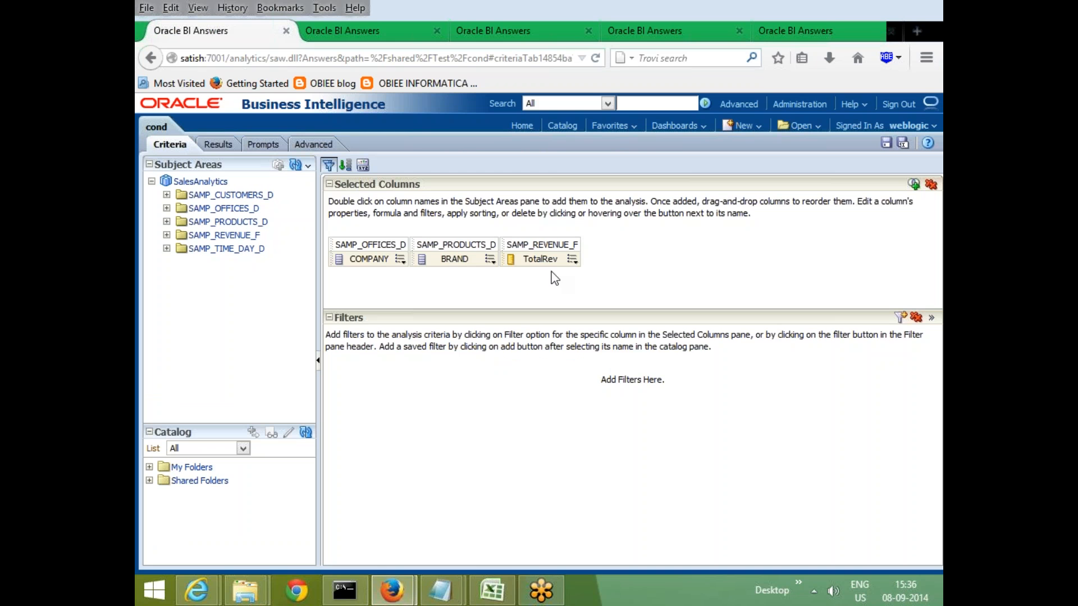
pyautogui.click(489, 259)
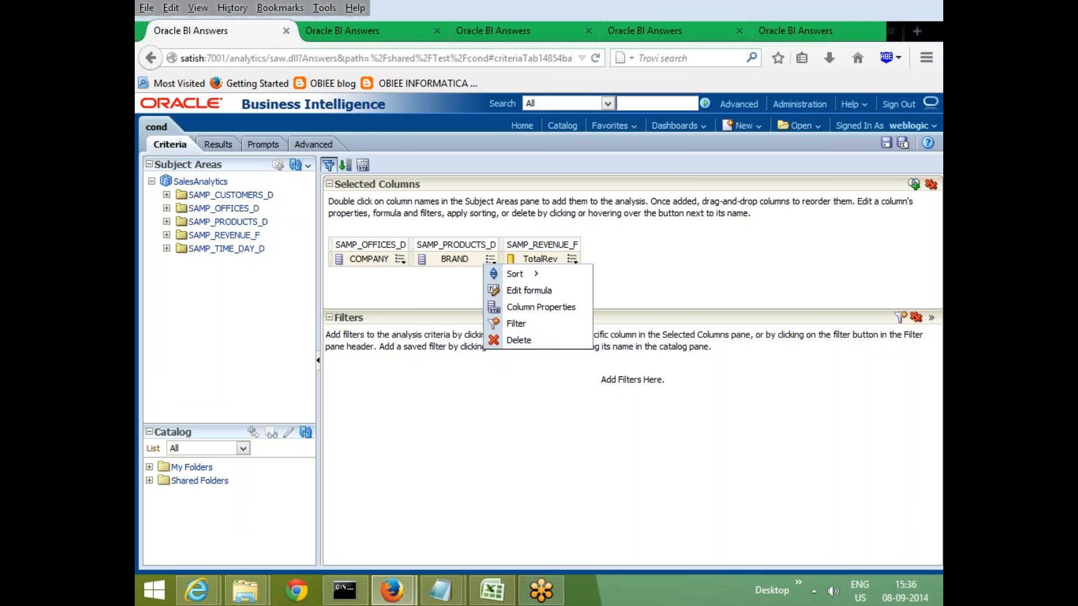
pyautogui.click(549, 308)
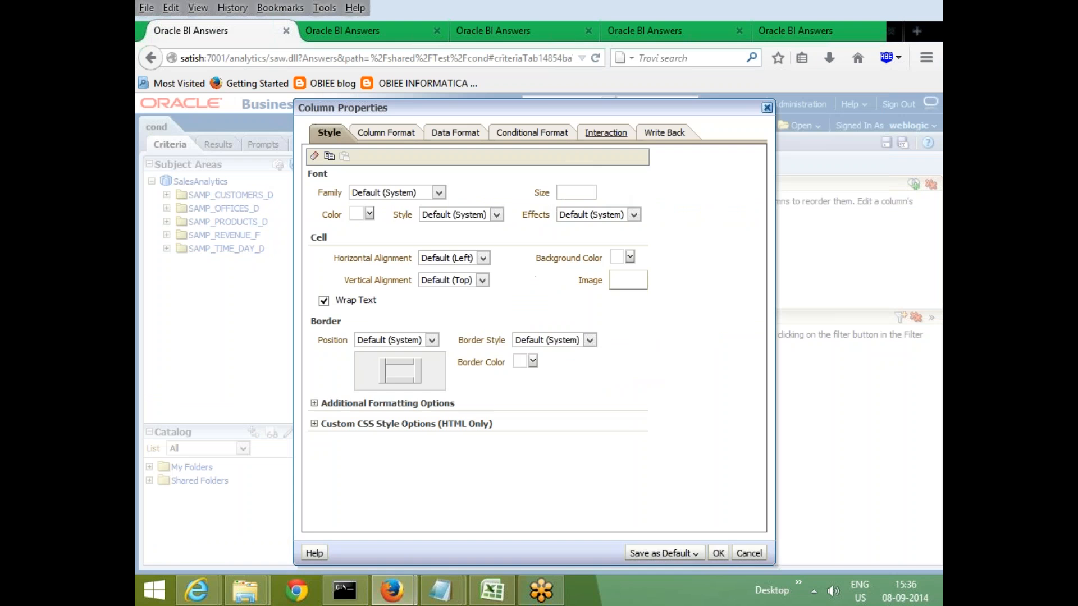
pyautogui.click(606, 133)
pyautogui.click(528, 309)
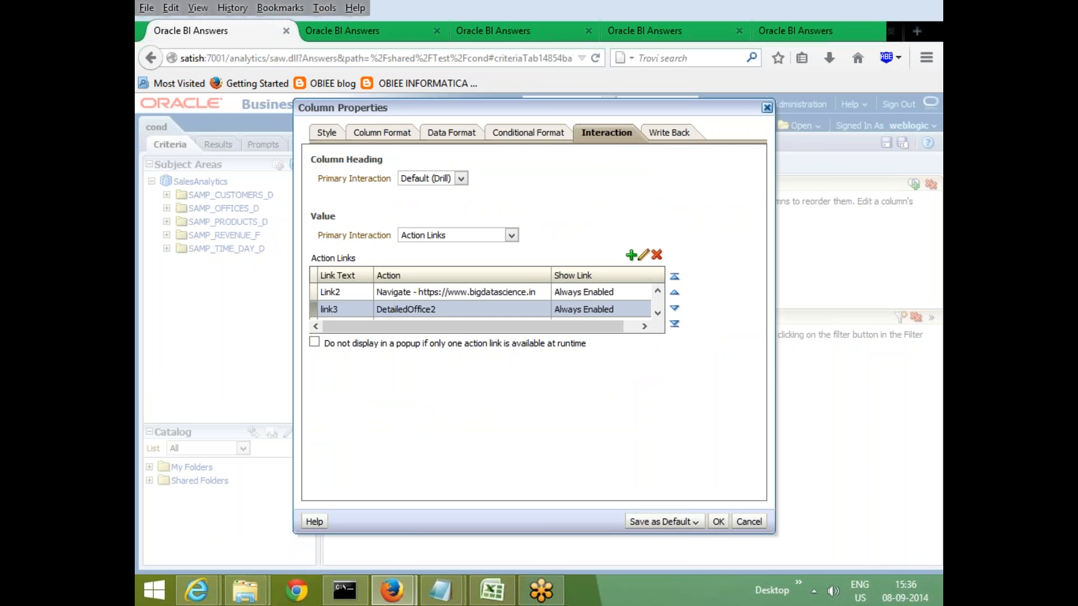
pyautogui.click(643, 255)
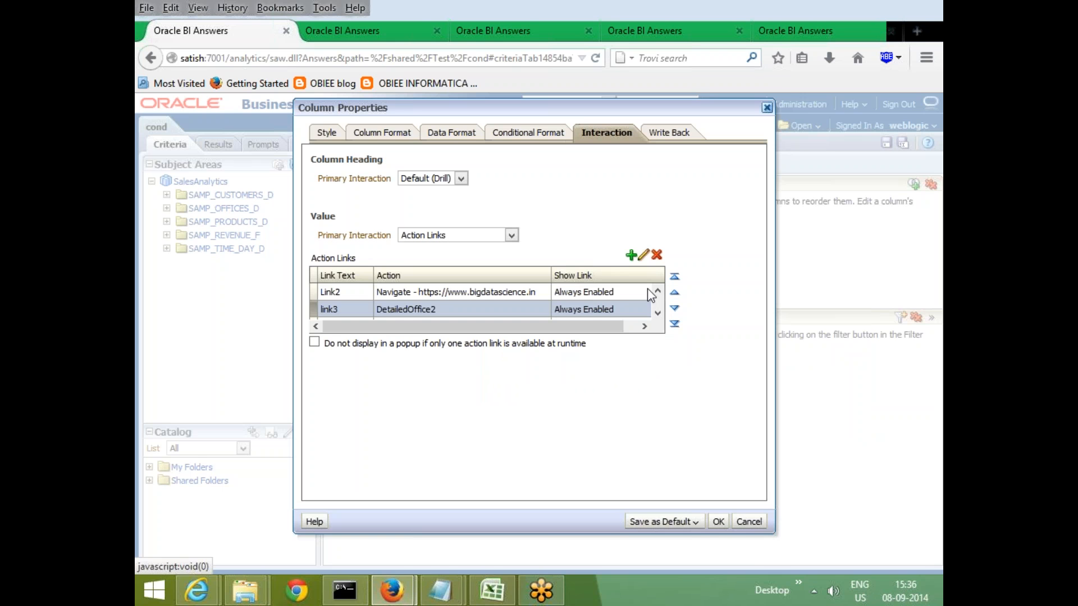
pyautogui.click(634, 293)
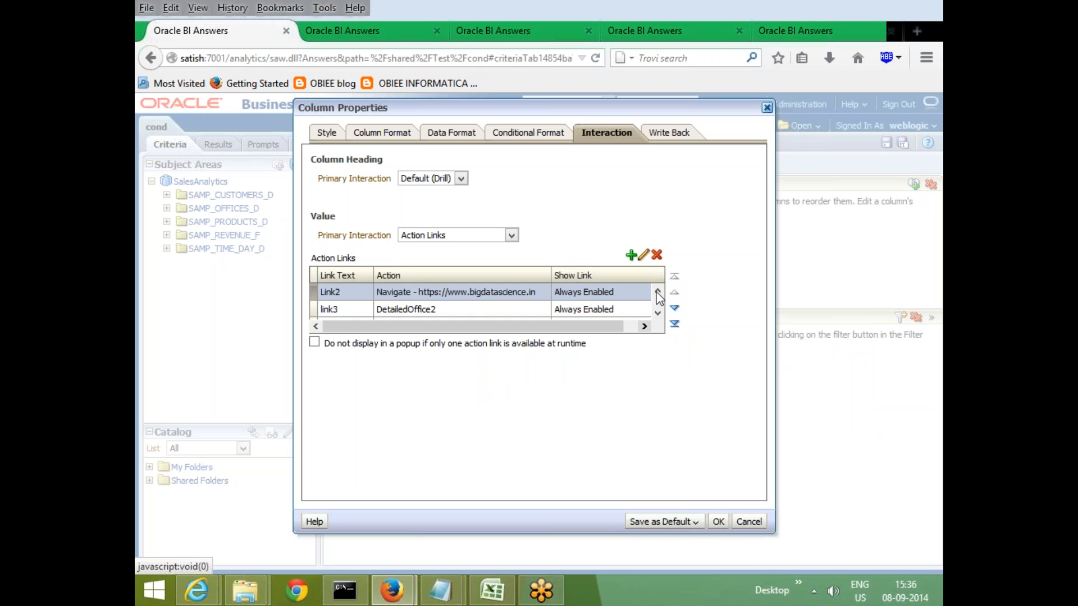
pyautogui.click(644, 256)
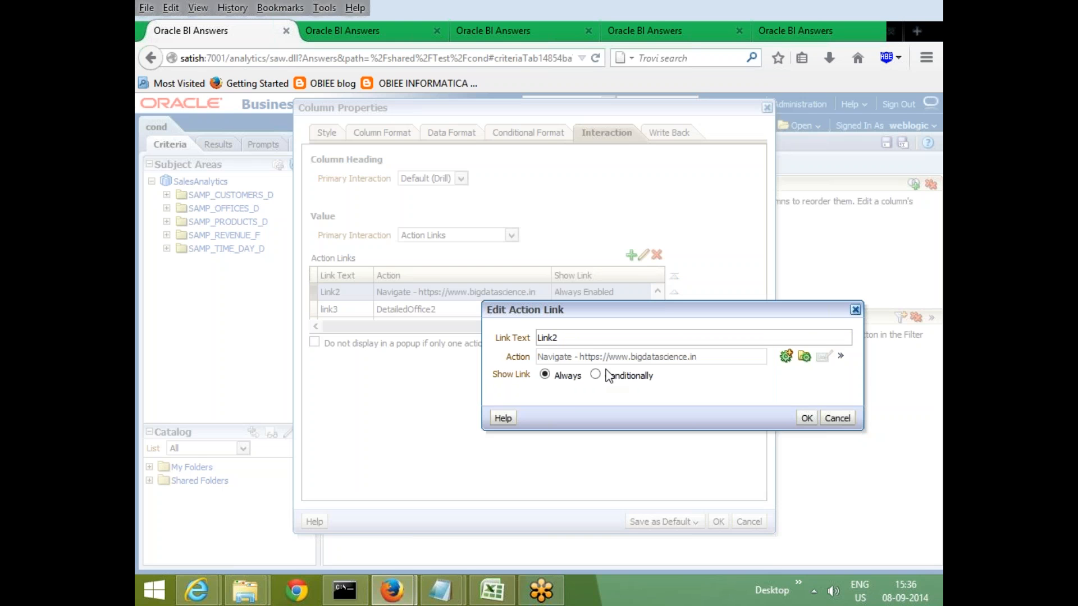
# Edit Link2's web page action and enable Open In New Window and Link URL in its action options
pyautogui.click(842, 359)
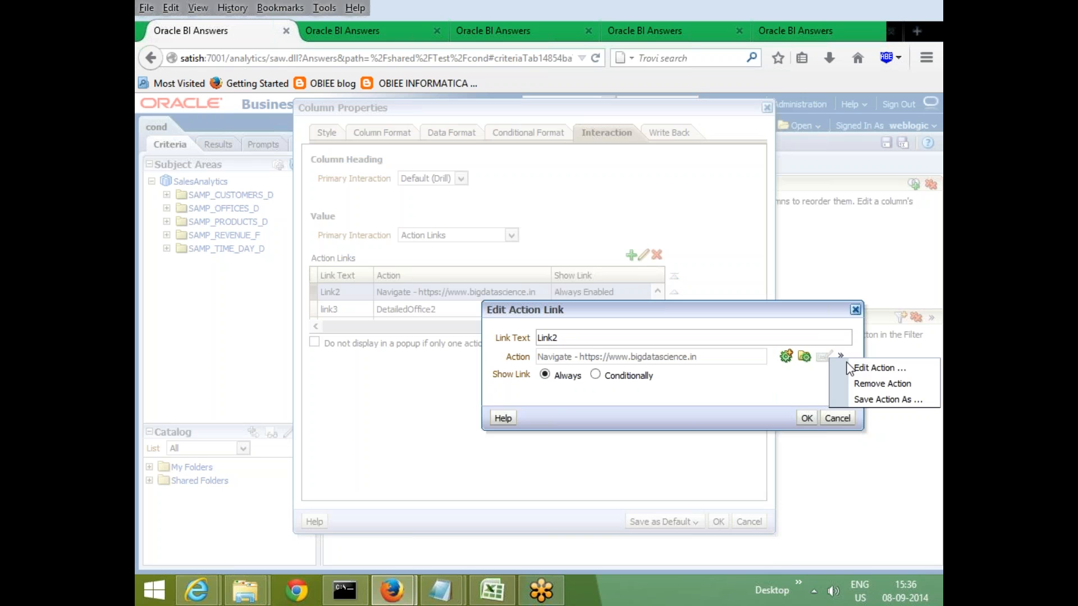
pyautogui.click(875, 370)
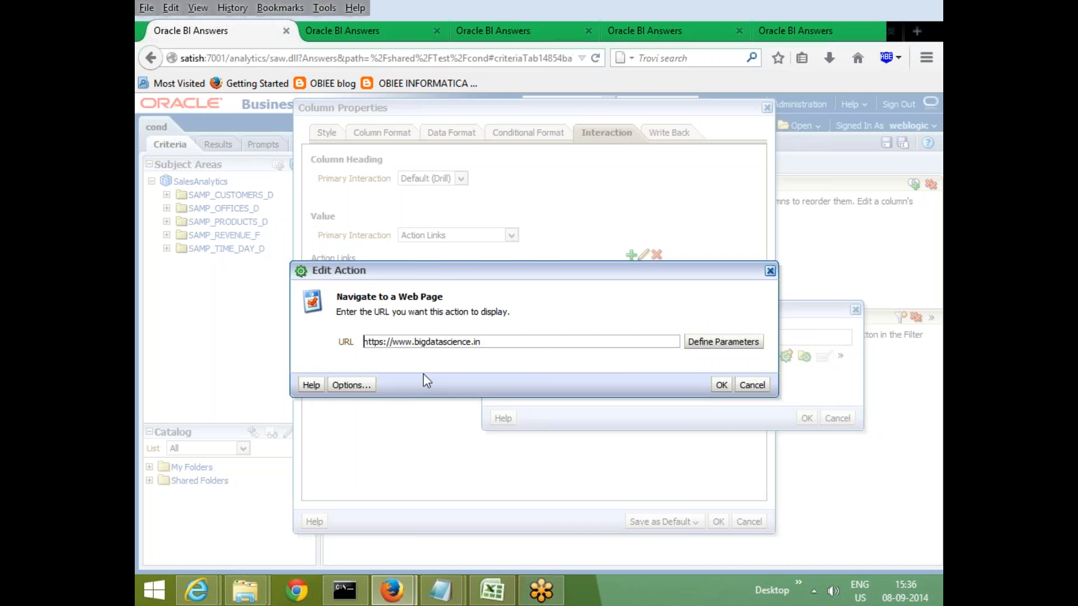
pyautogui.click(360, 384)
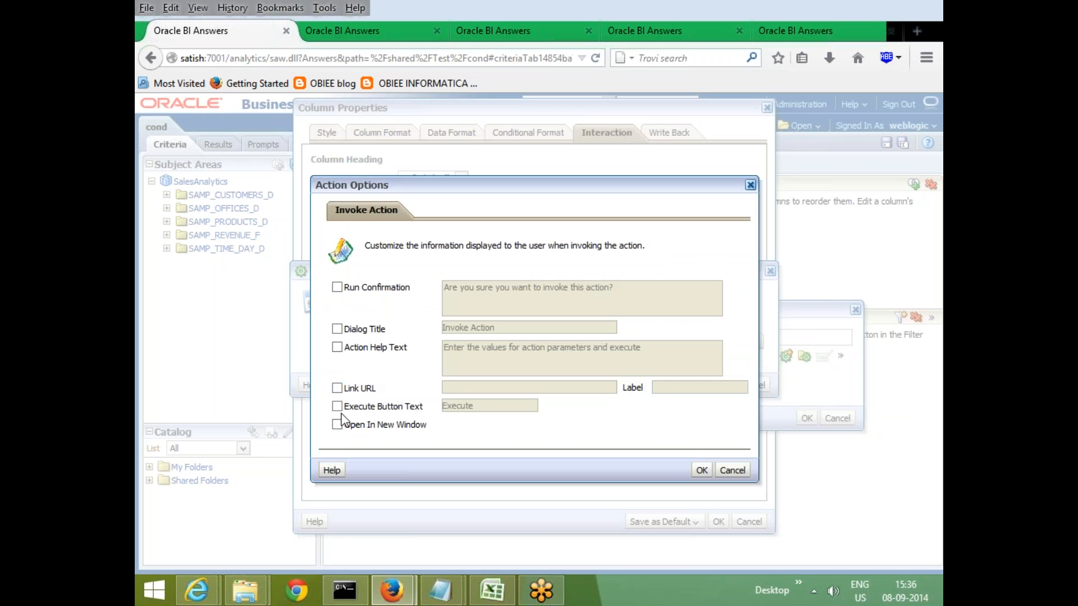
pyautogui.click(337, 423)
pyautogui.click(337, 388)
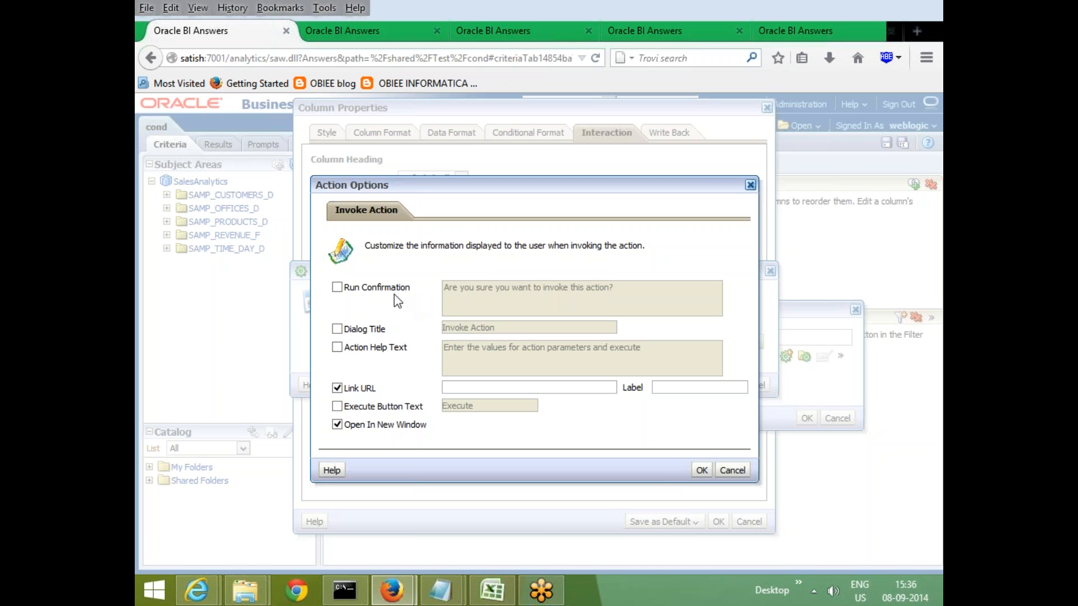
# Enable Run Confirmation, Dialog Title and Action Help Text for Link2's action and apply the BRAND column properties
pyautogui.click(337, 287)
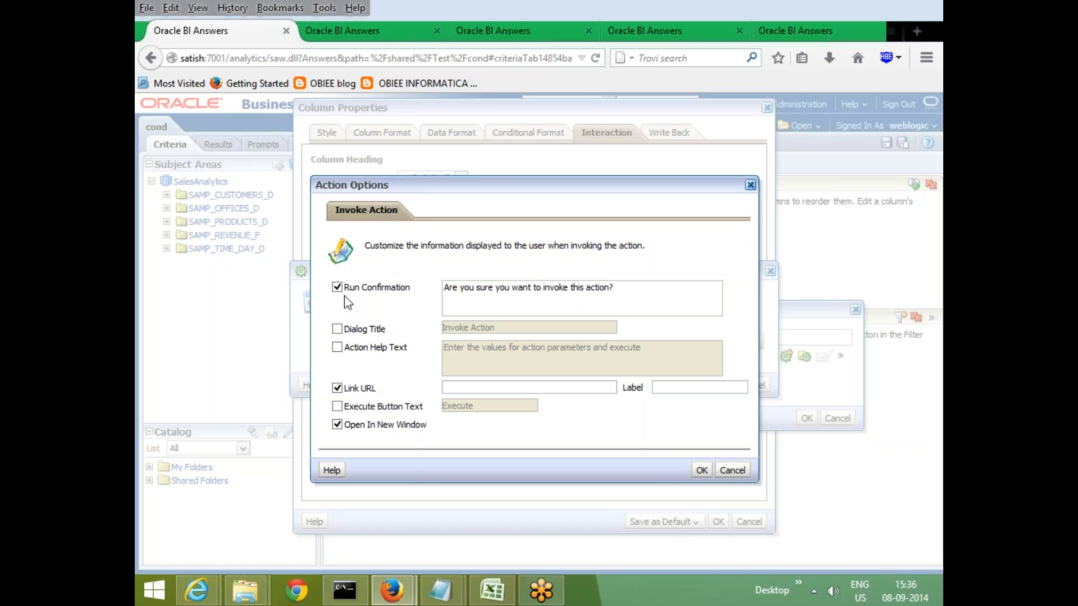
pyautogui.click(337, 328)
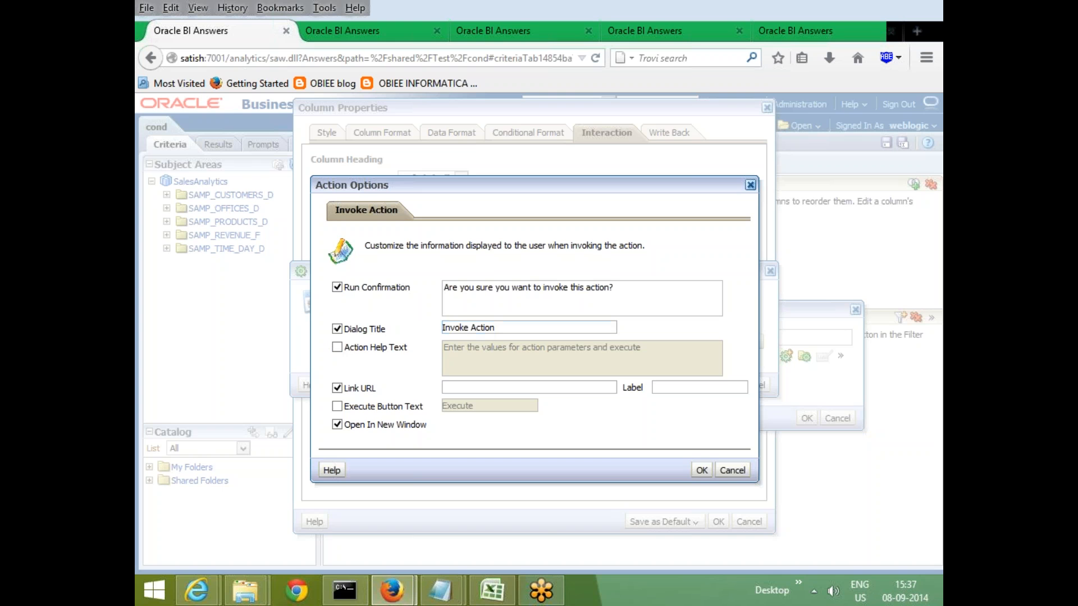
pyautogui.click(337, 347)
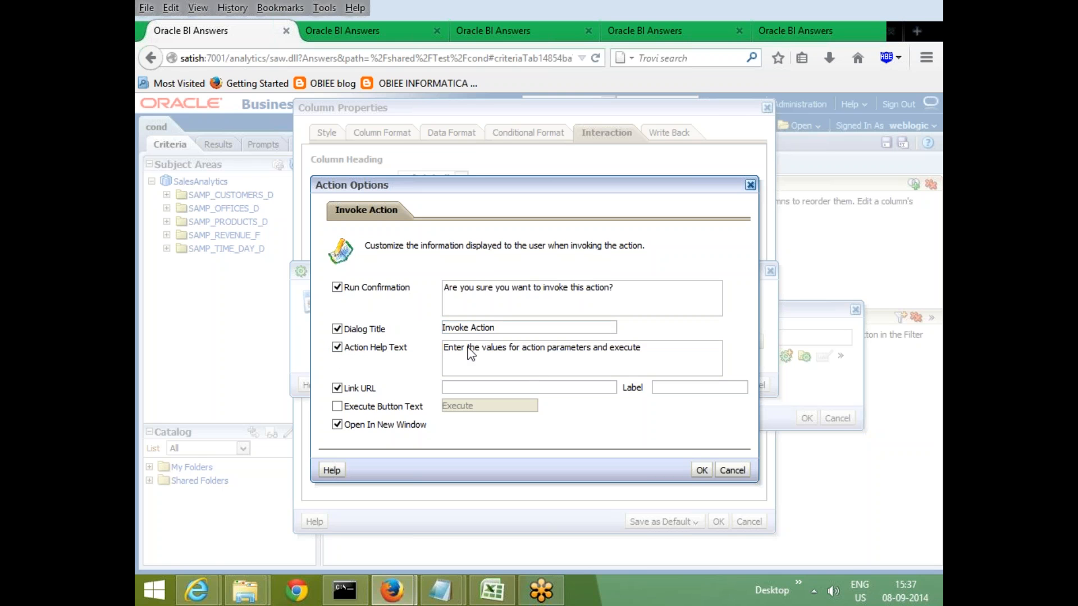
pyautogui.click(701, 470)
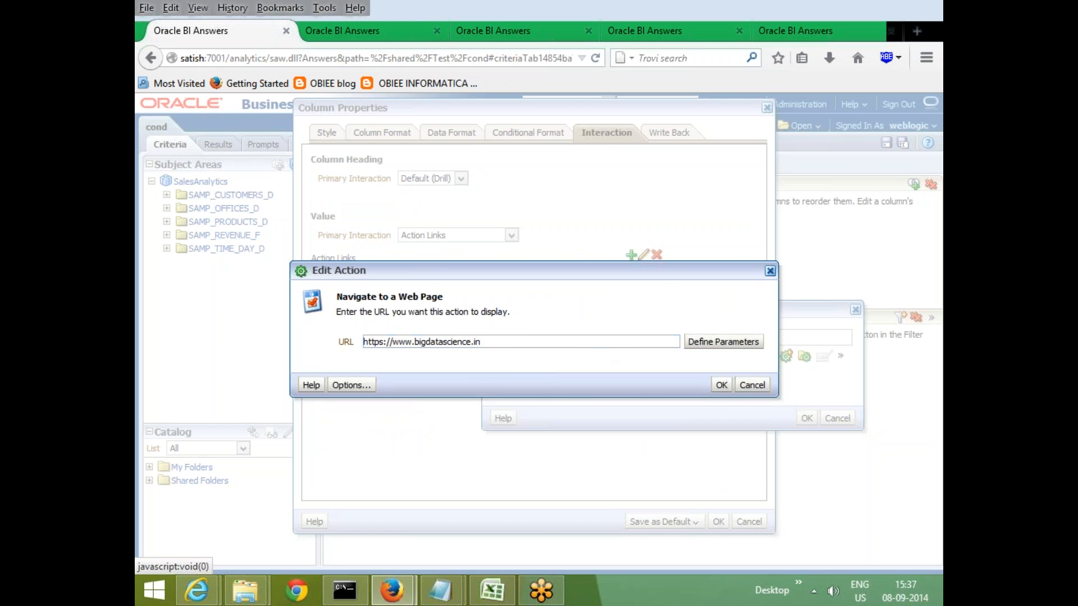
pyautogui.click(715, 390)
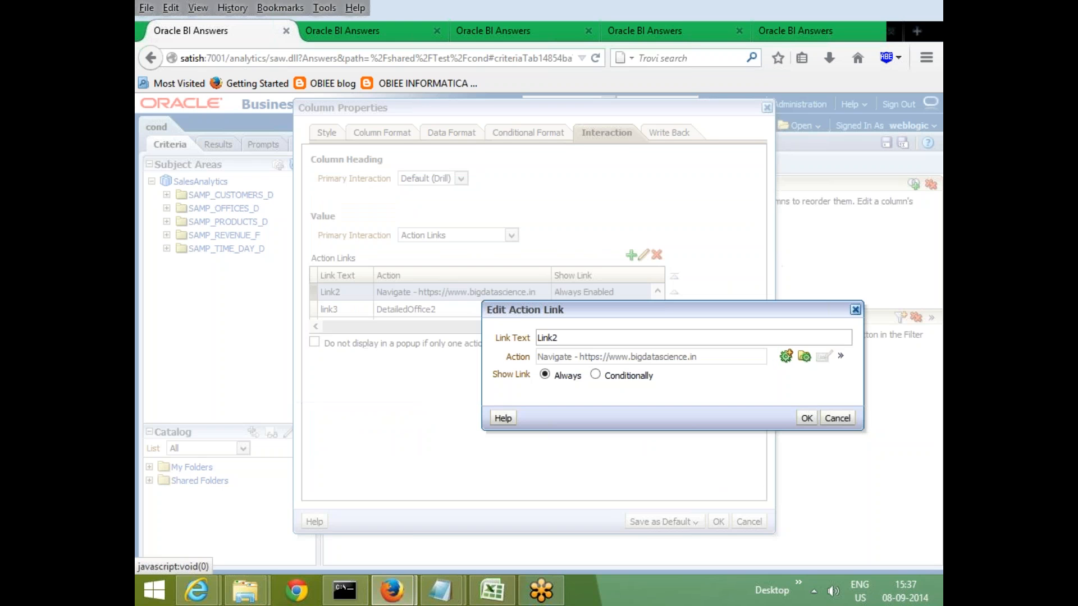
pyautogui.press('Return')
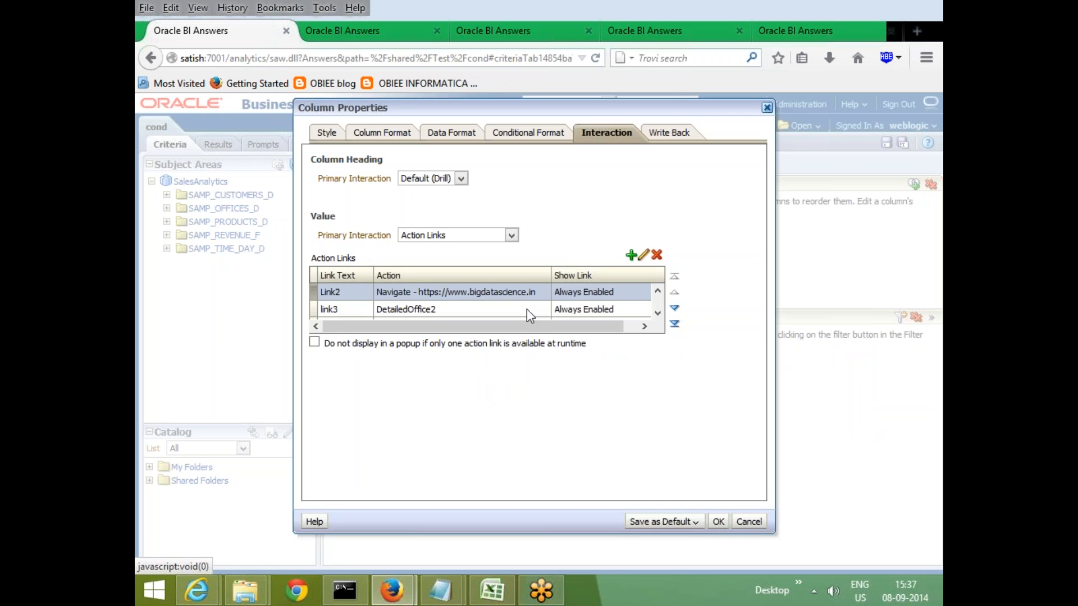
pyautogui.click(718, 521)
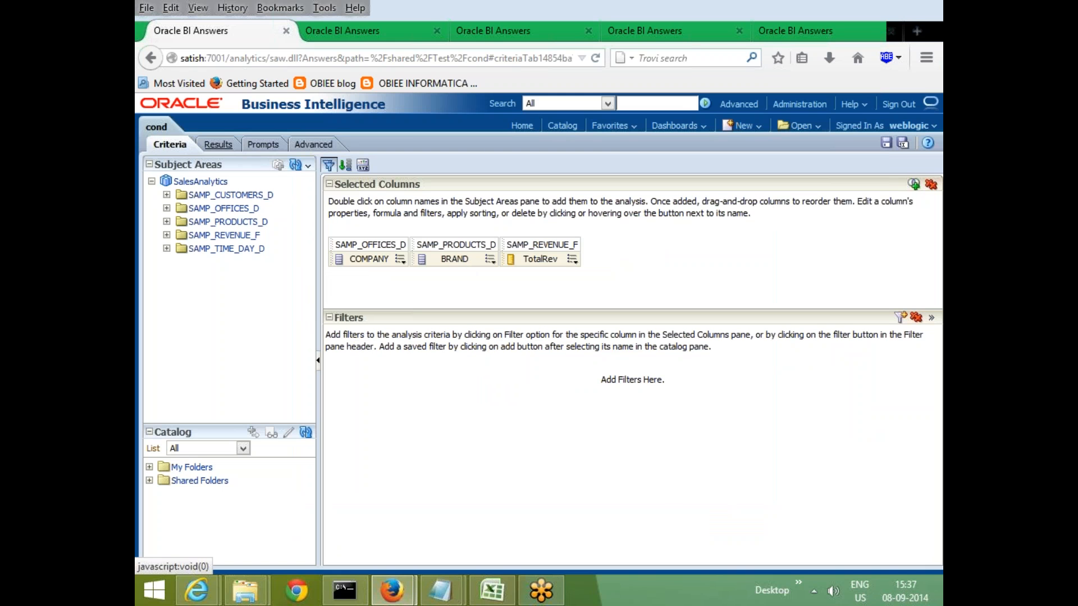
# Test Link2 on Stockplus Inc.'s FunPod value in the cond results, confirm invoking it, and close the web page it opens
pyautogui.click(218, 144)
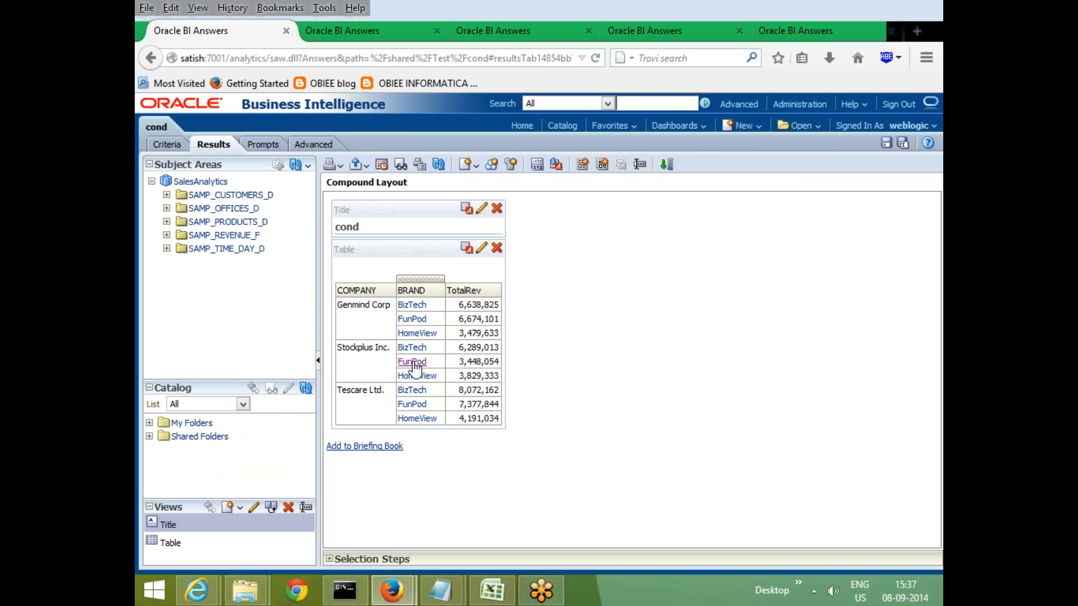
pyautogui.click(415, 365)
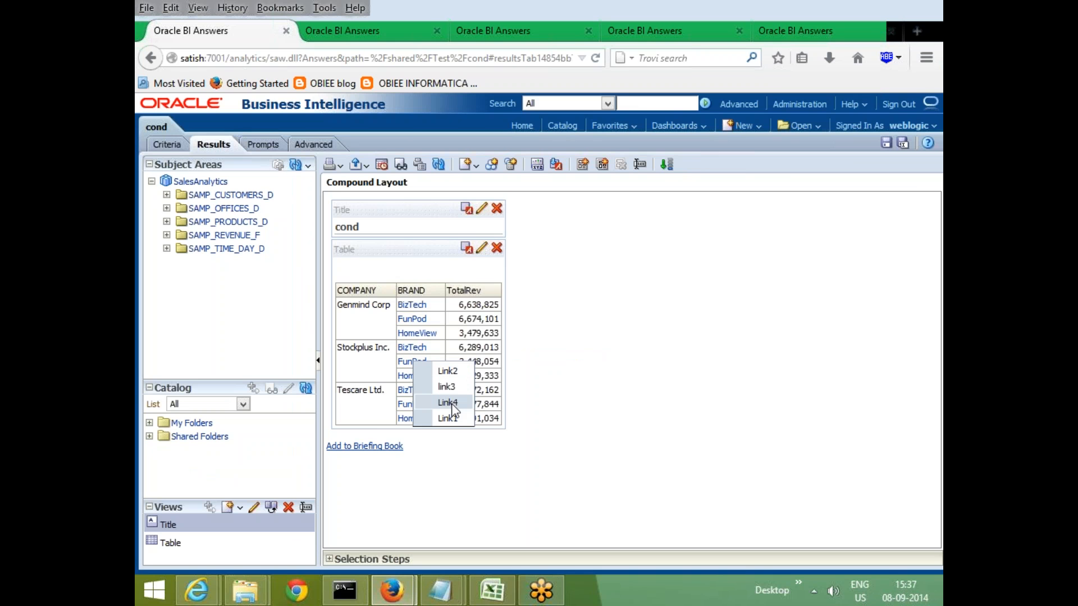
pyautogui.click(459, 373)
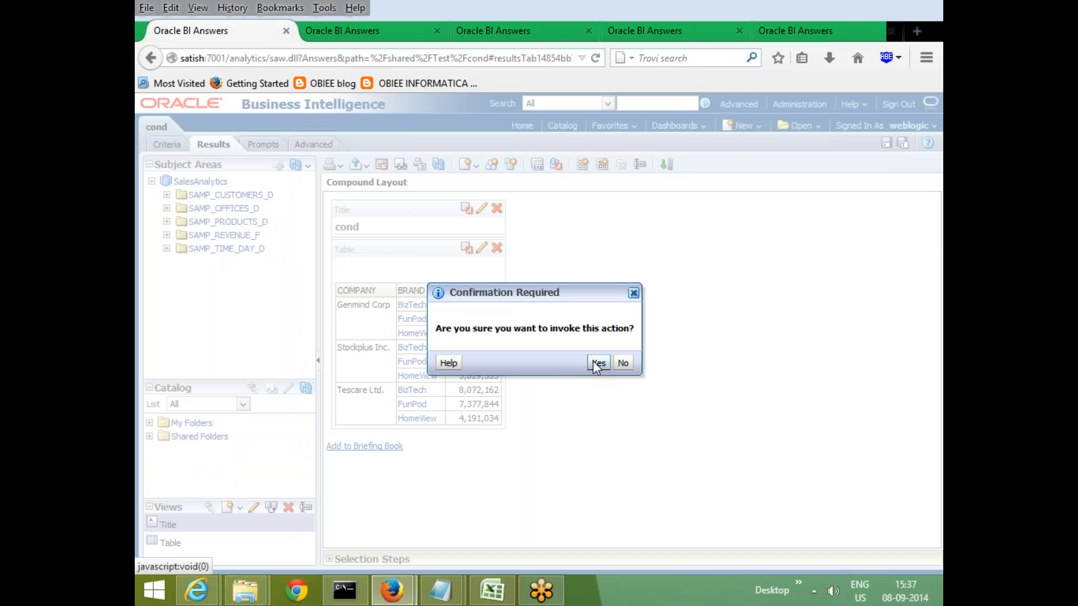
pyautogui.click(594, 361)
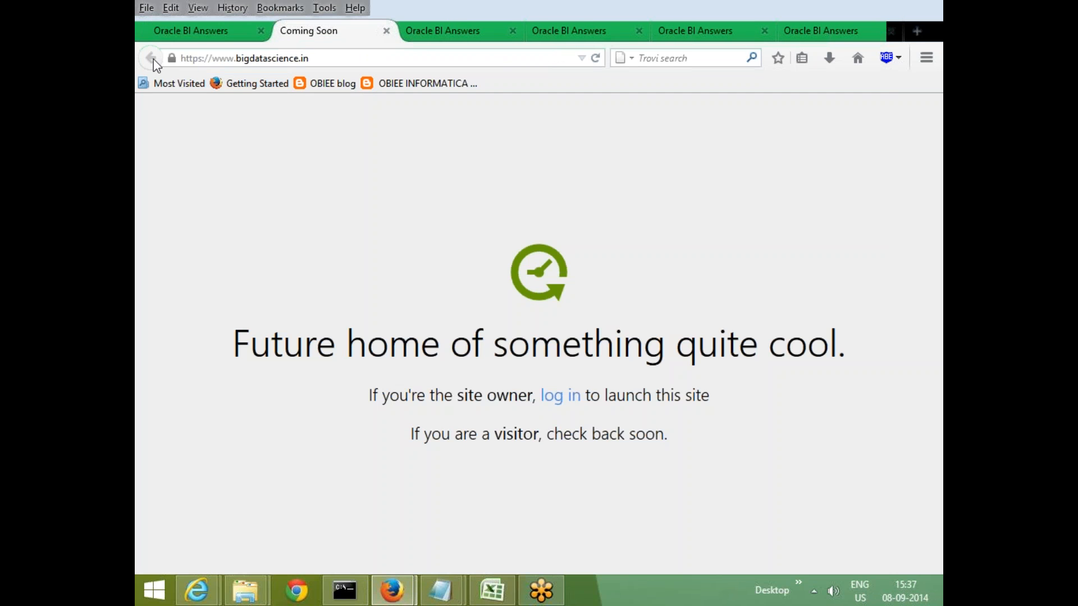
pyautogui.click(215, 25)
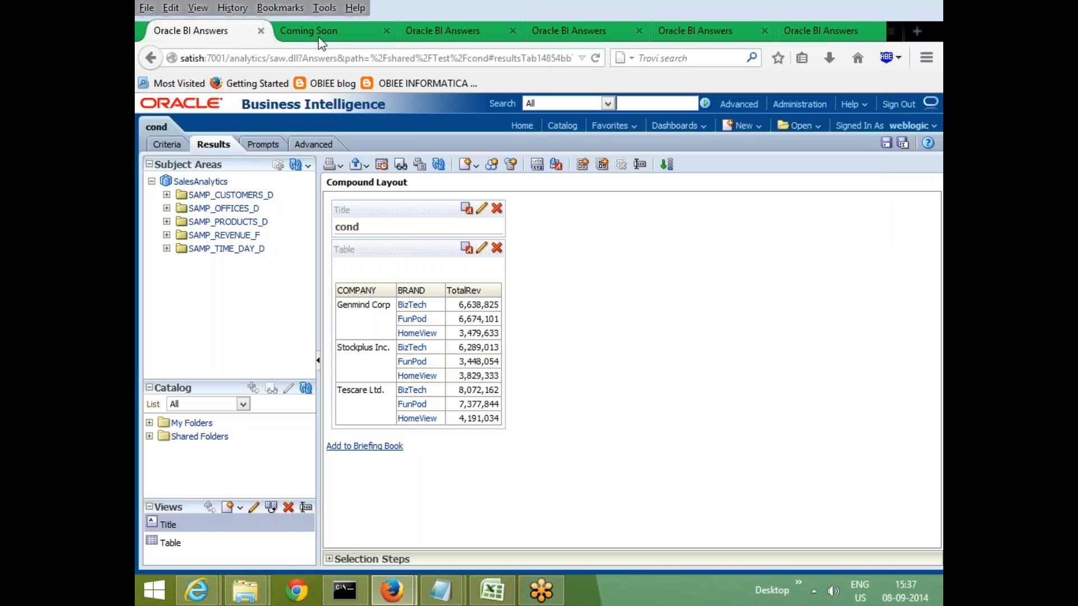
pyautogui.click(319, 37)
pyautogui.click(385, 31)
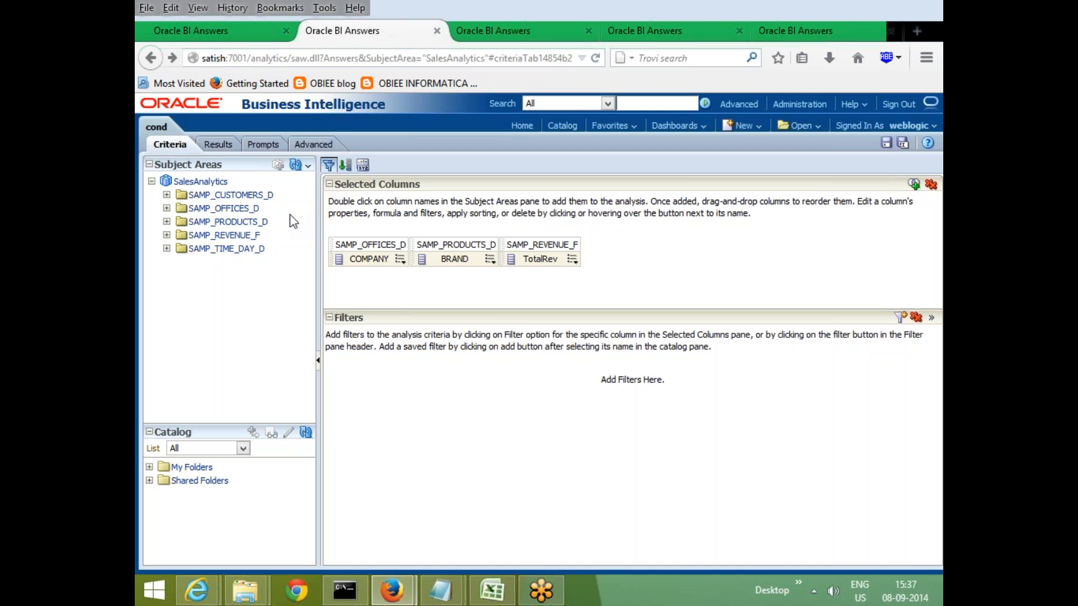
# Show the results of the other open cond analysis and try Link1 on Genmind Corp's BizTech value
pyautogui.click(490, 259)
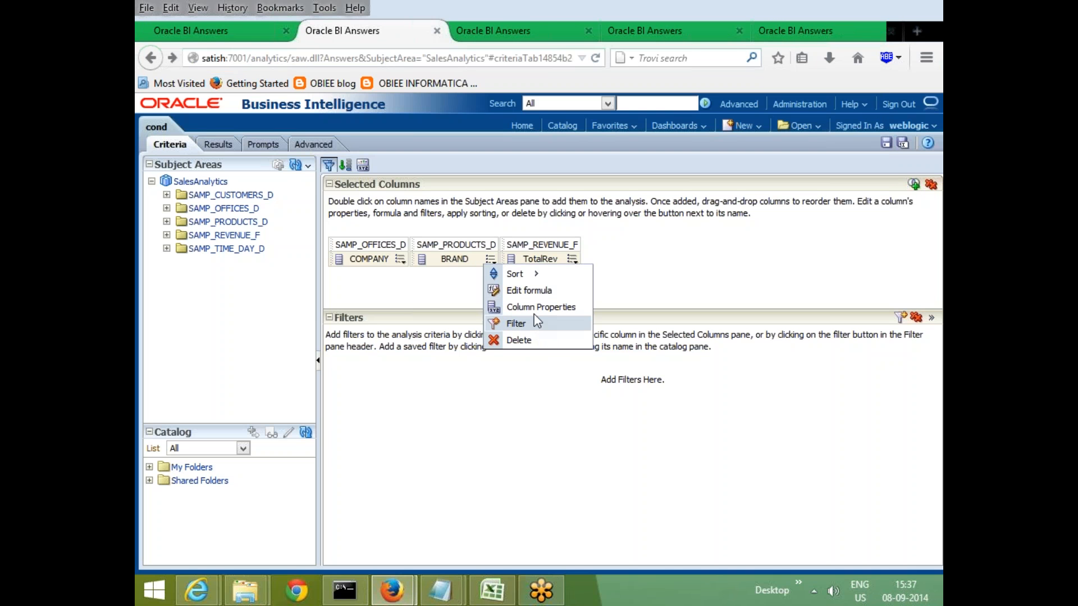
pyautogui.click(546, 286)
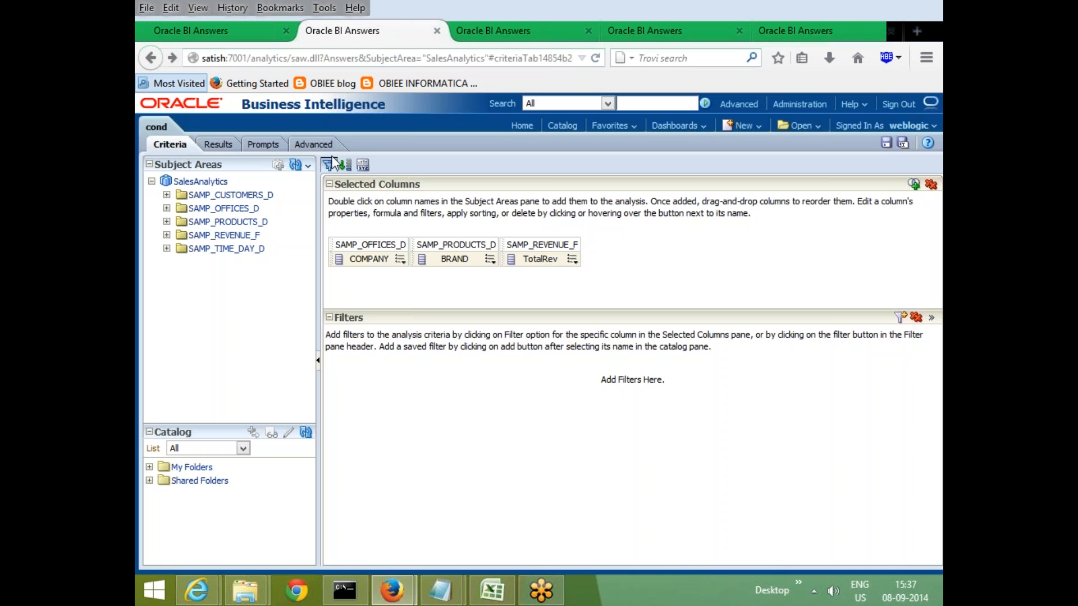
pyautogui.click(214, 144)
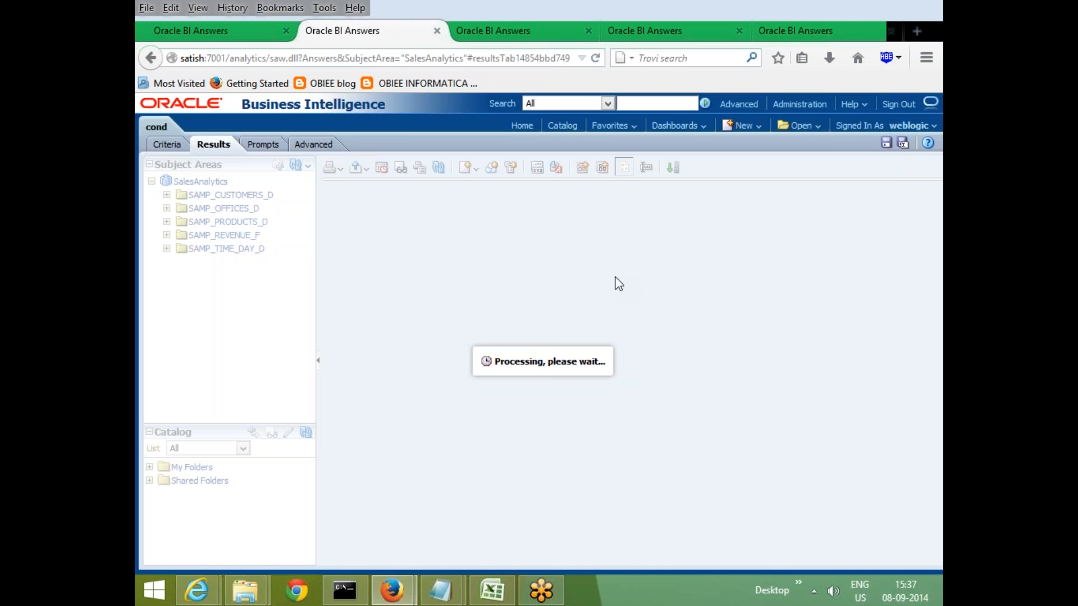
pyautogui.click(420, 306)
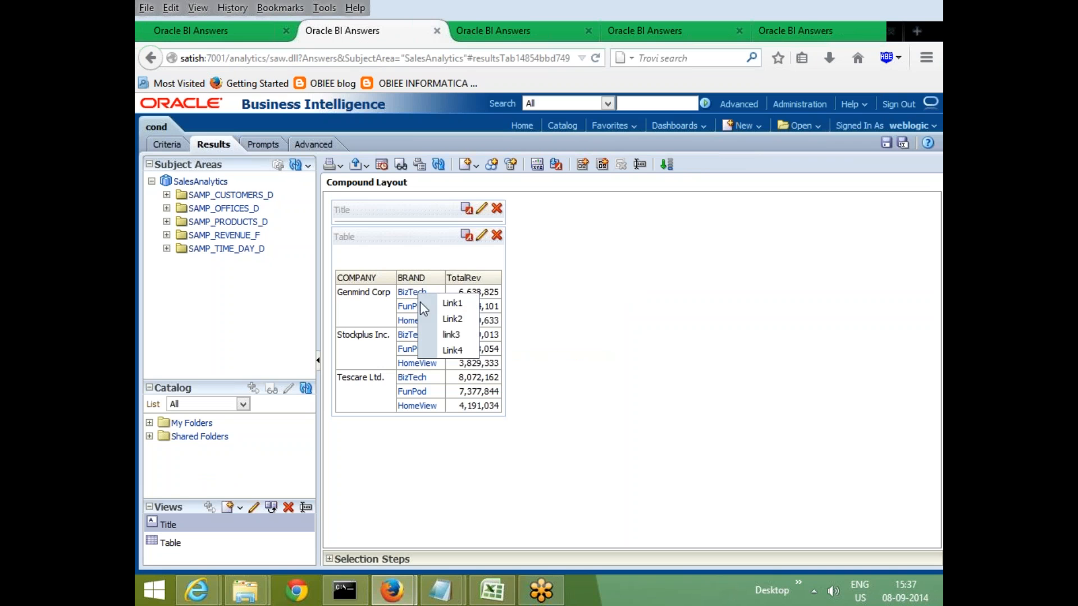
pyautogui.click(453, 304)
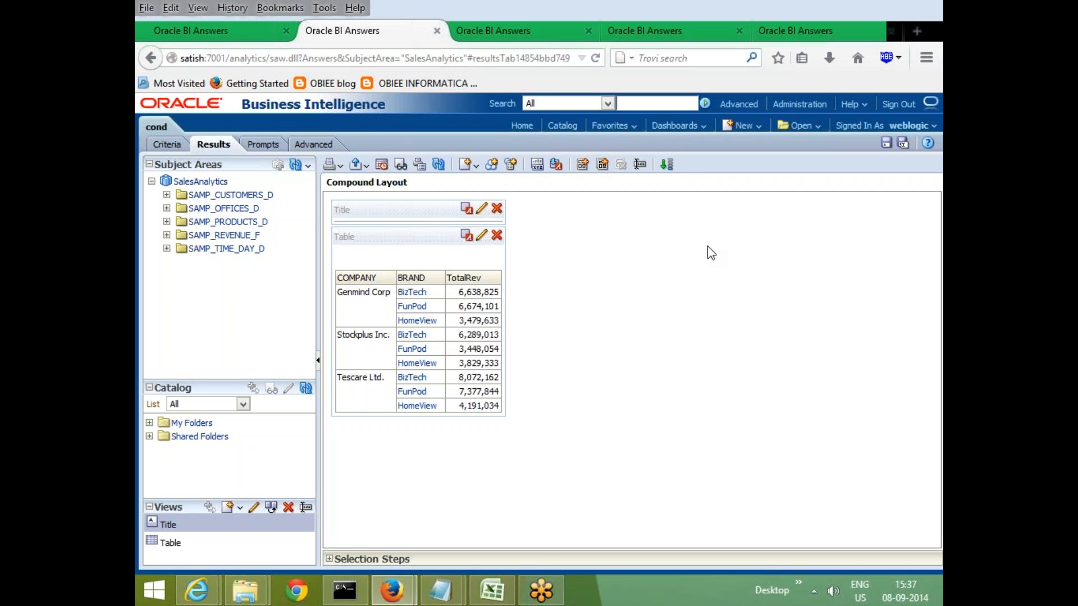
# Follow link3 from Genmind Corp's BizTech value to the DetailedOffice2 report and return to the cond results
pyautogui.click(411, 293)
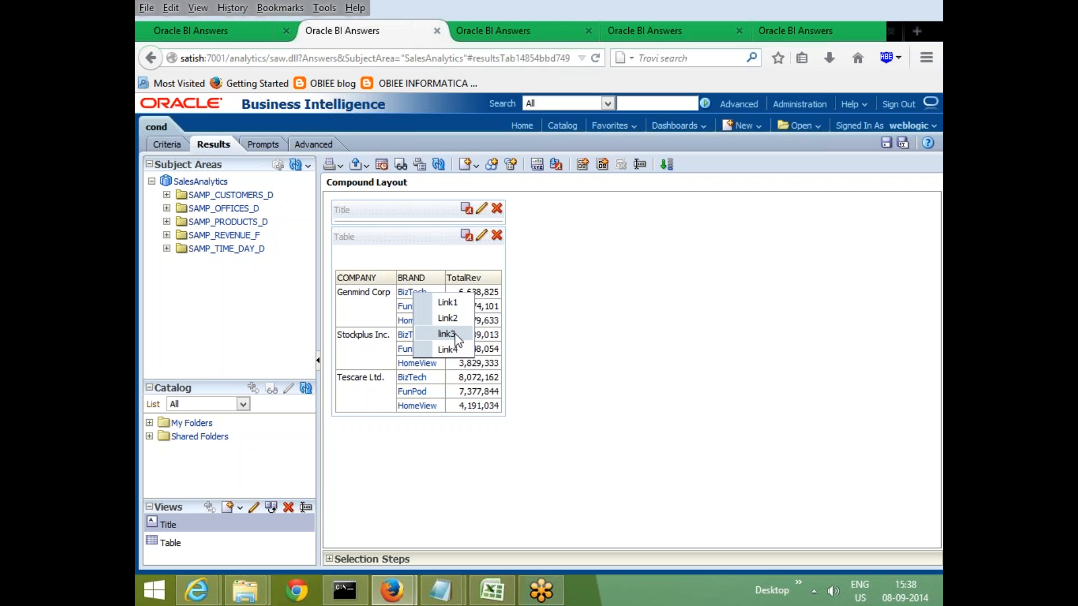
pyautogui.click(455, 333)
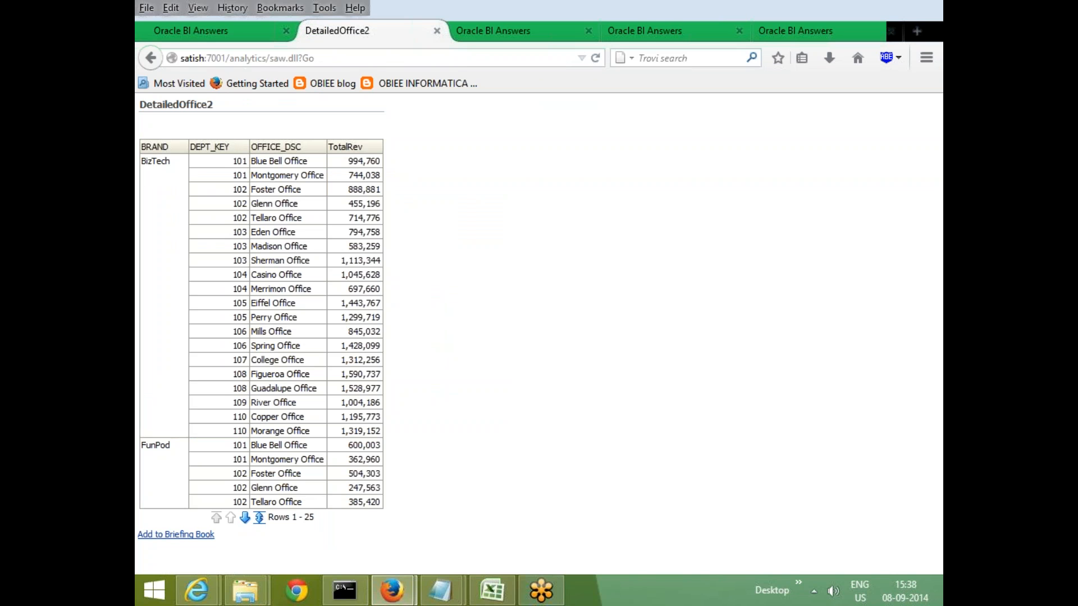
pyautogui.click(150, 58)
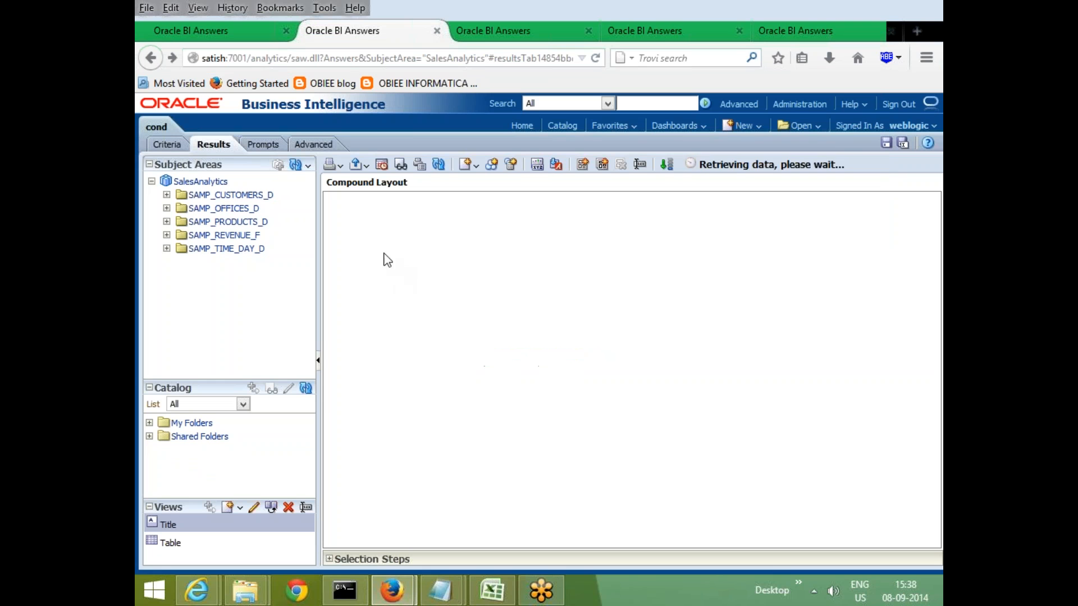
# Repeat the link3 navigation from Genmind Corp's BizTech value and check which brands the DetailedOffice2 report lists
pyautogui.click(413, 295)
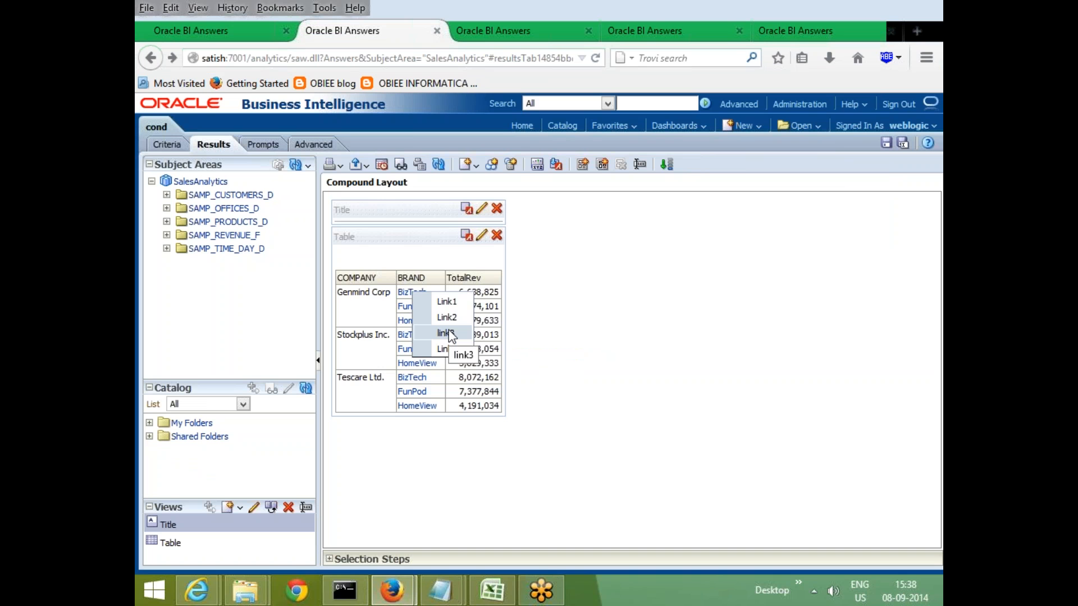
pyautogui.click(568, 320)
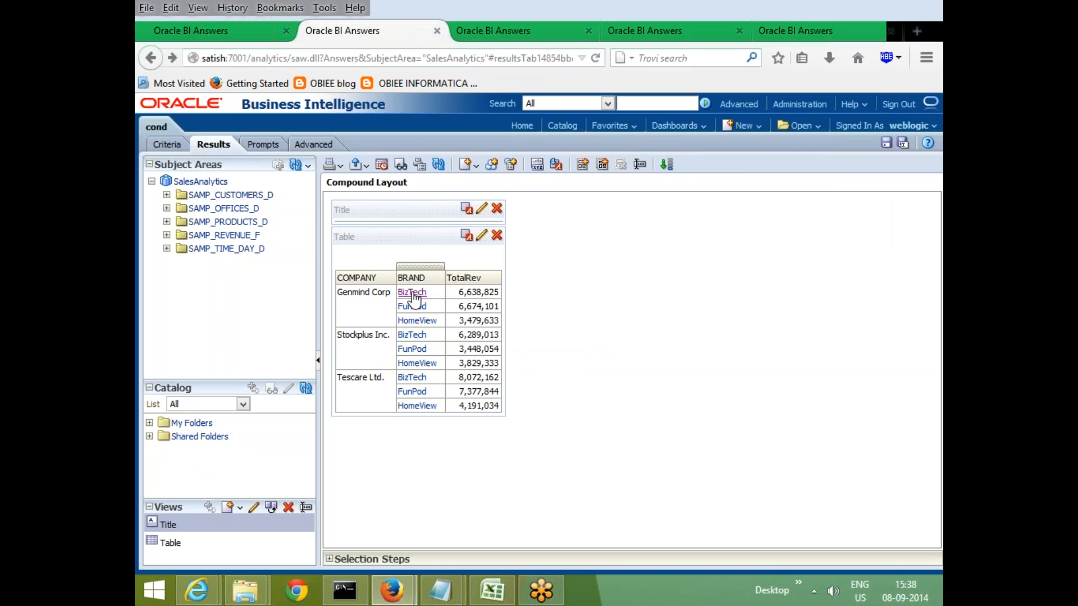
pyautogui.click(412, 293)
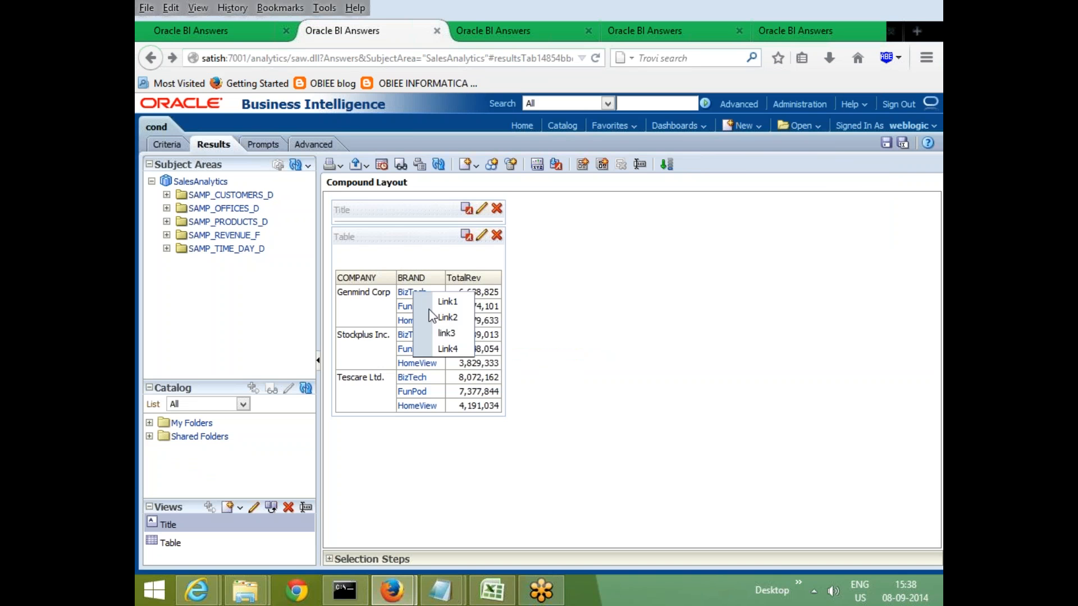
pyautogui.click(460, 334)
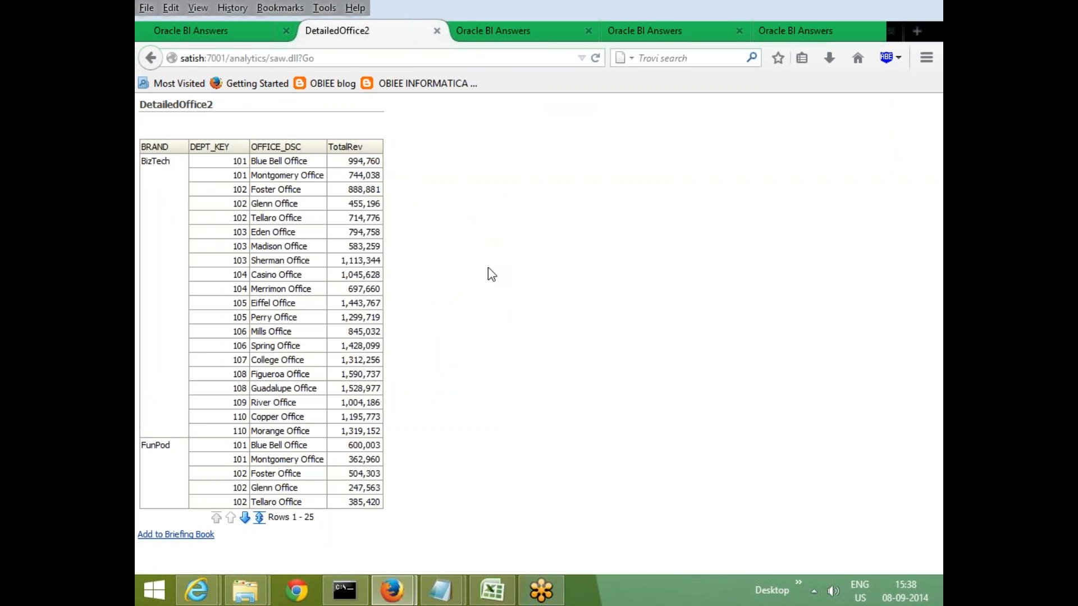
pyautogui.click(150, 59)
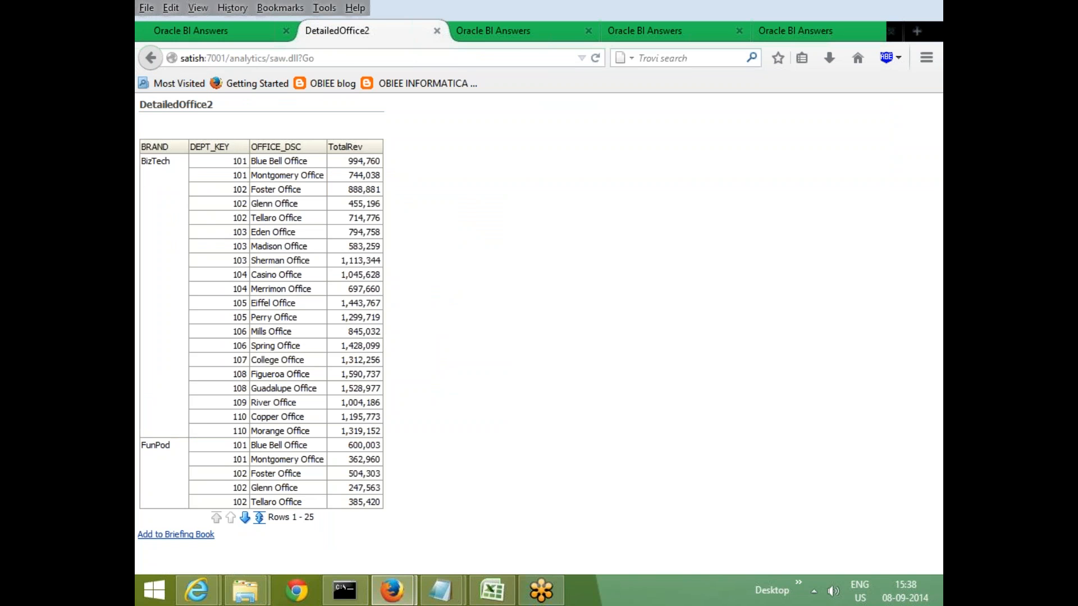
# Look at the DetailedProd1 criteria, and return from the DetailedOffice2 report to the analysis that opened it
pyautogui.click(515, 32)
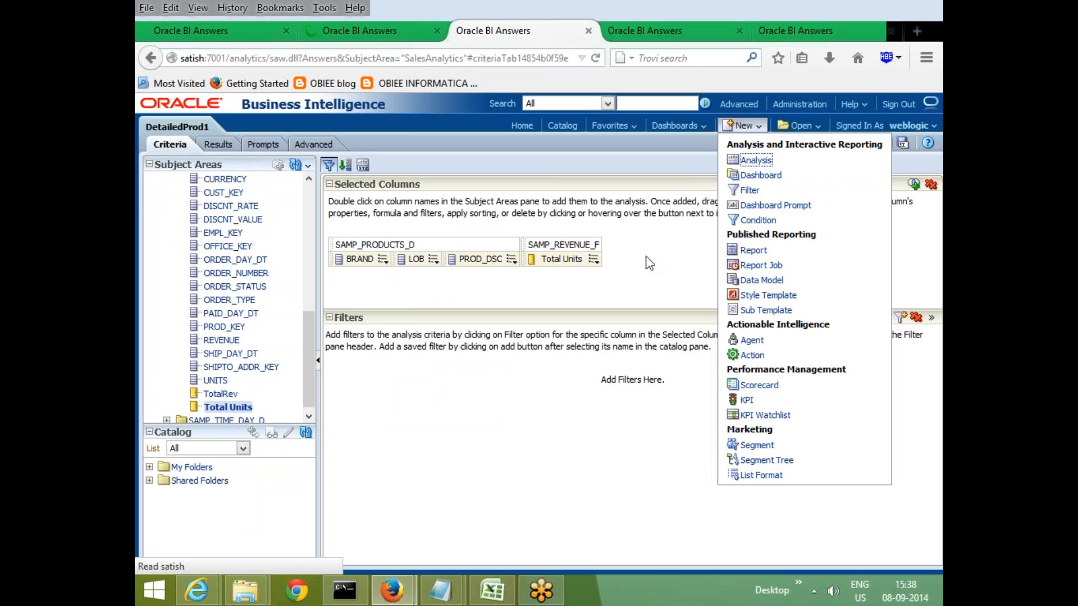
pyautogui.click(654, 265)
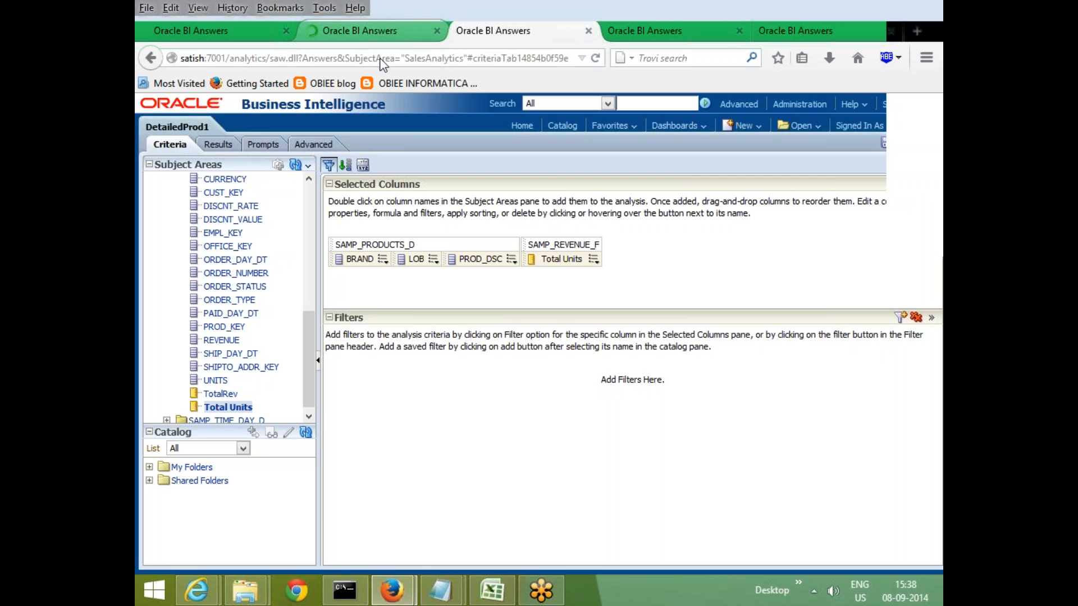
pyautogui.click(360, 31)
pyautogui.click(151, 58)
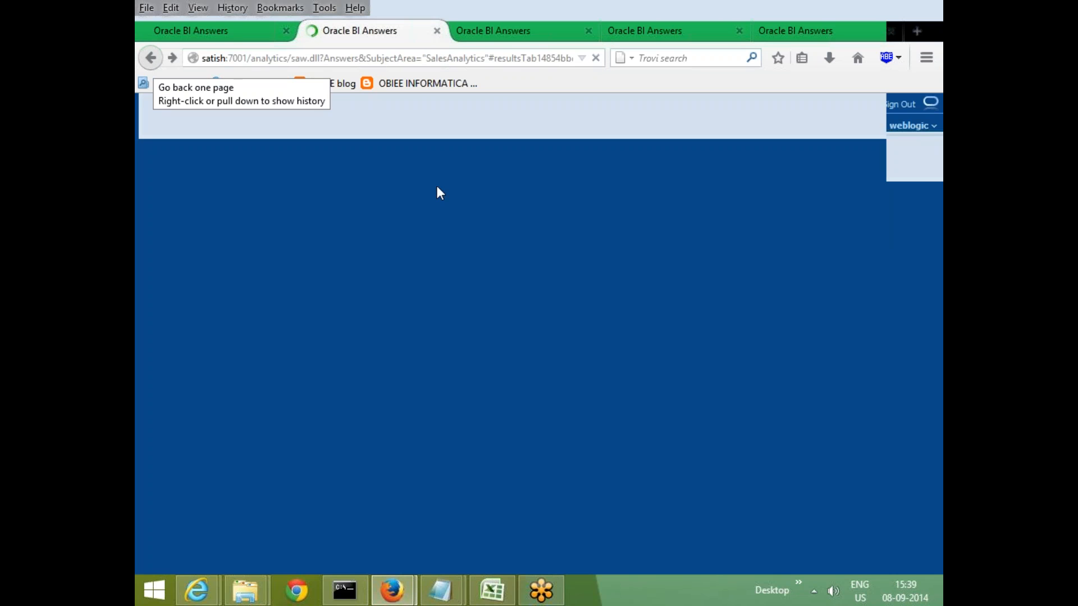
# Add an "is prompted" filter on DetailedOffice2's BRAND column and save the analysis, overwriting the catalog version
pyautogui.click(659, 32)
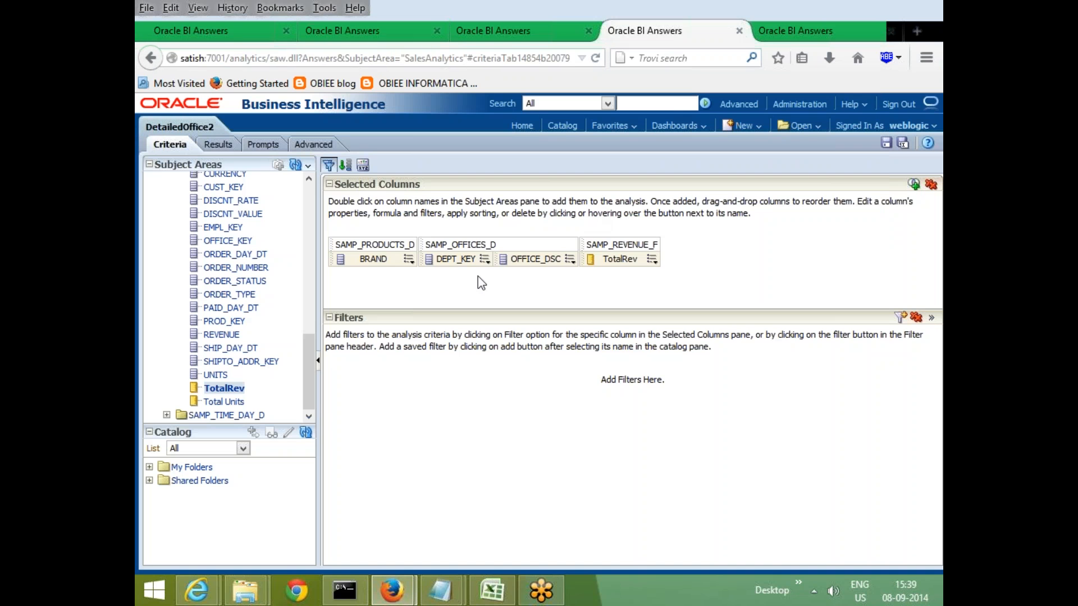
pyautogui.click(411, 262)
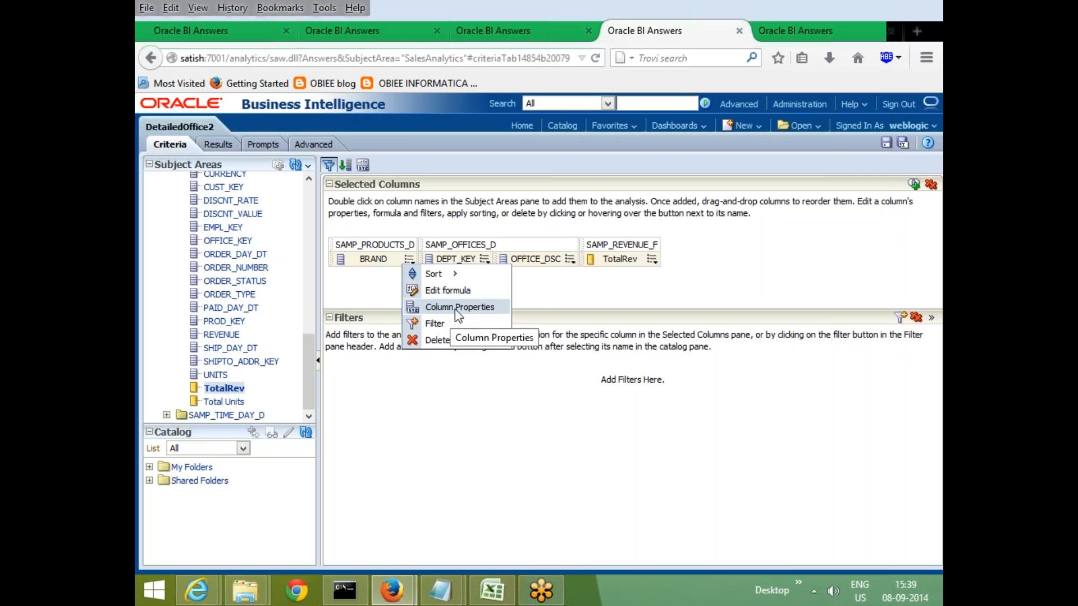
pyautogui.click(435, 324)
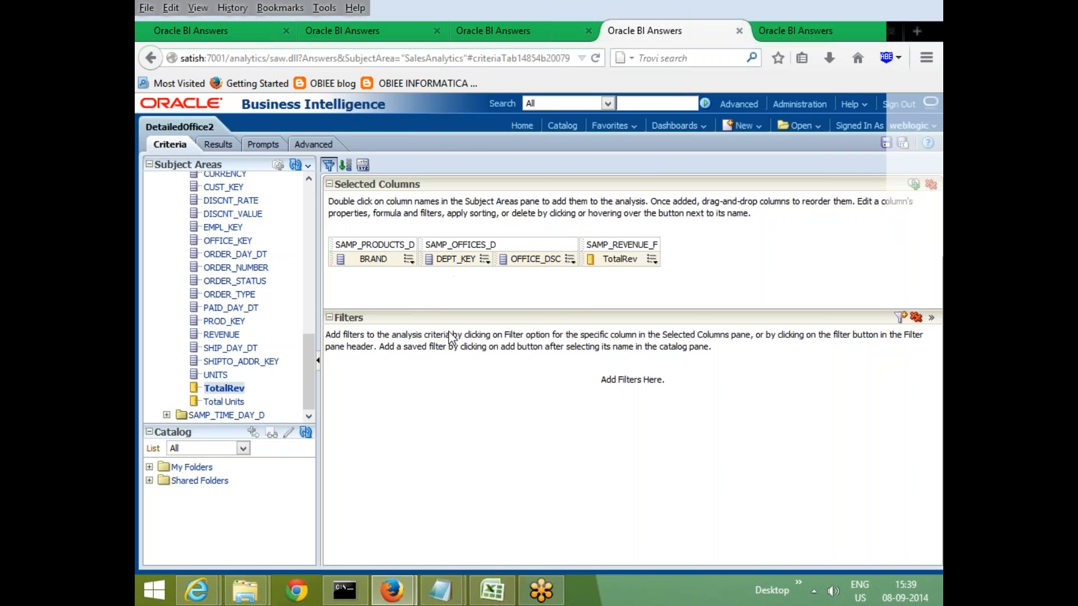
pyautogui.click(607, 261)
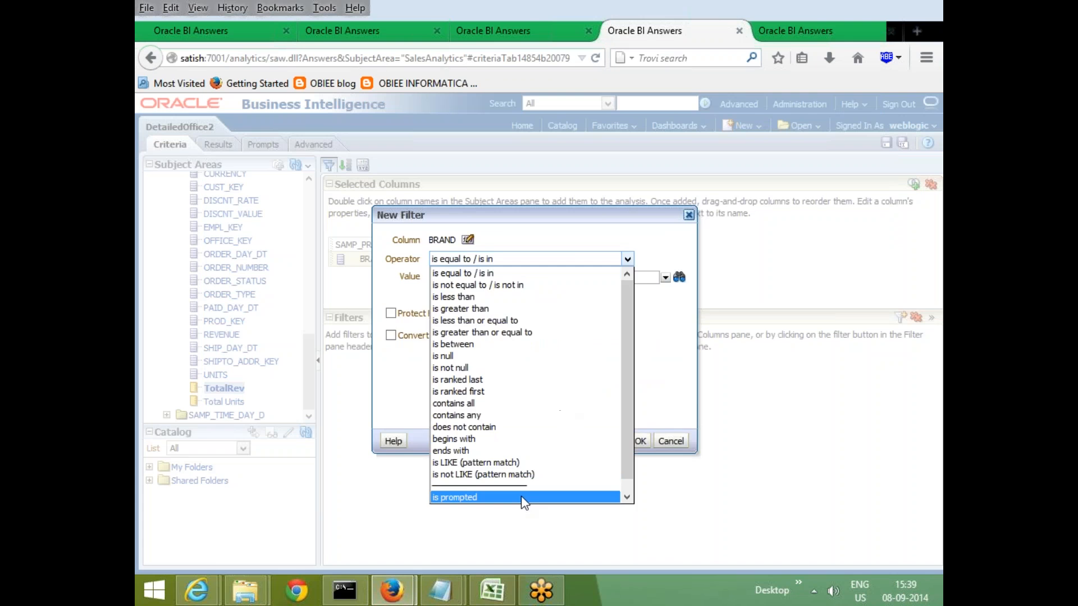
pyautogui.click(525, 494)
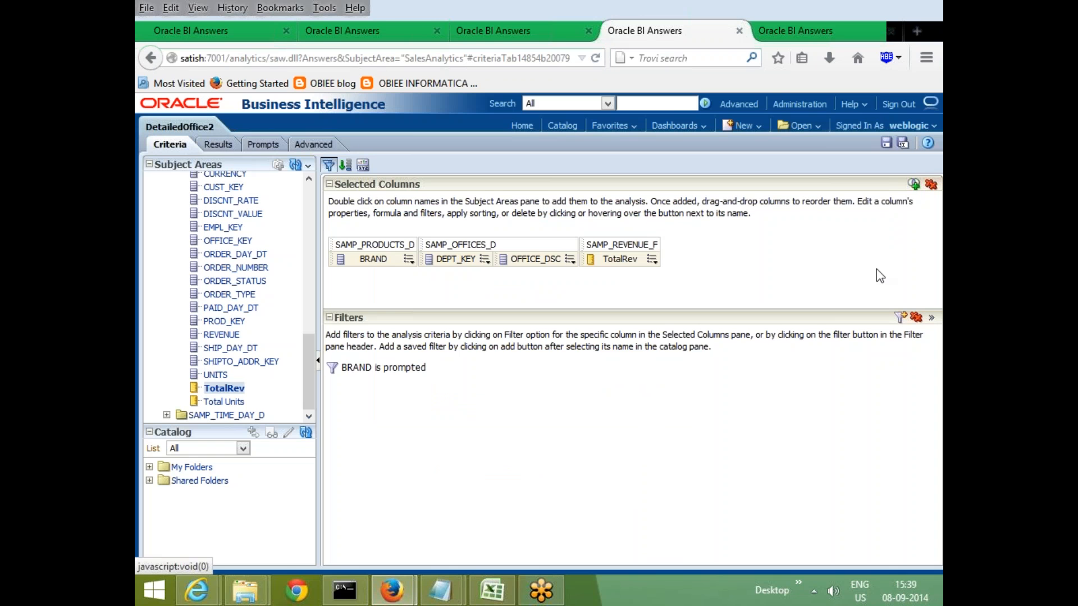
pyautogui.click(885, 144)
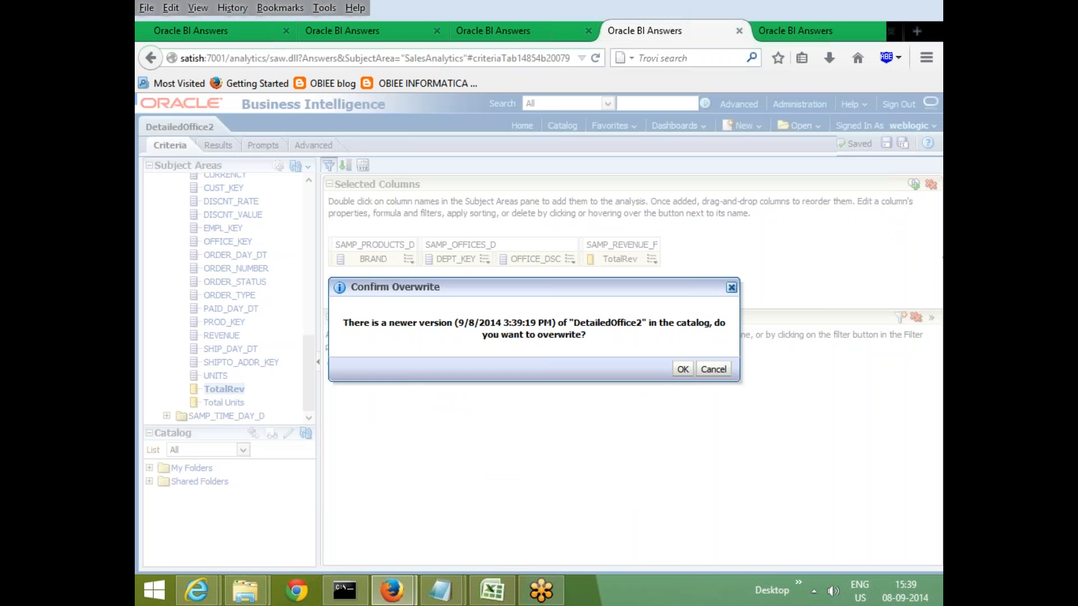
pyautogui.click(683, 368)
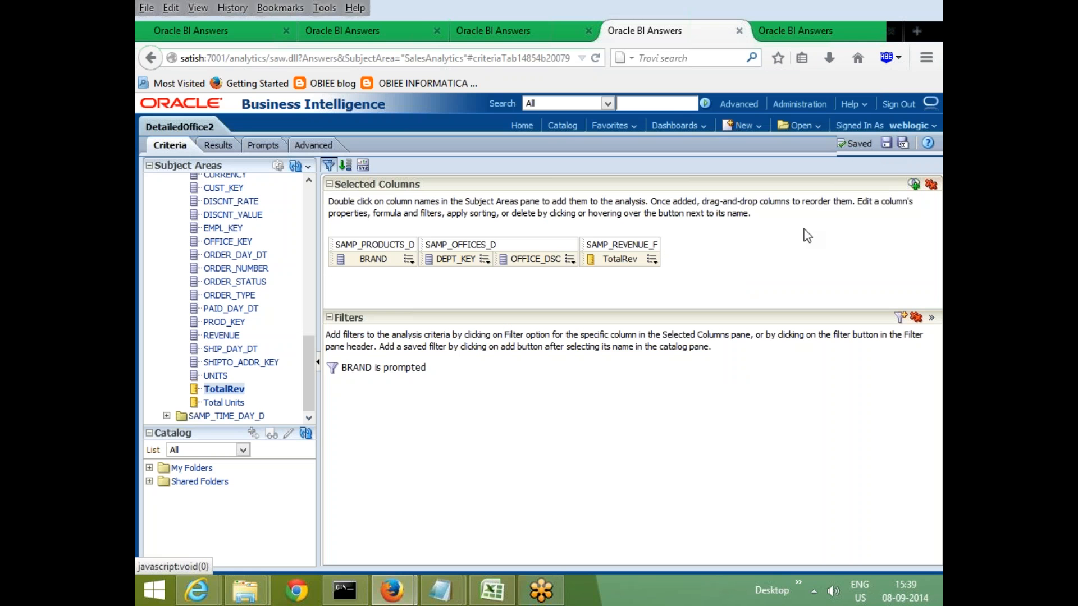
# Try to save the first open cond analysis
pyautogui.click(224, 30)
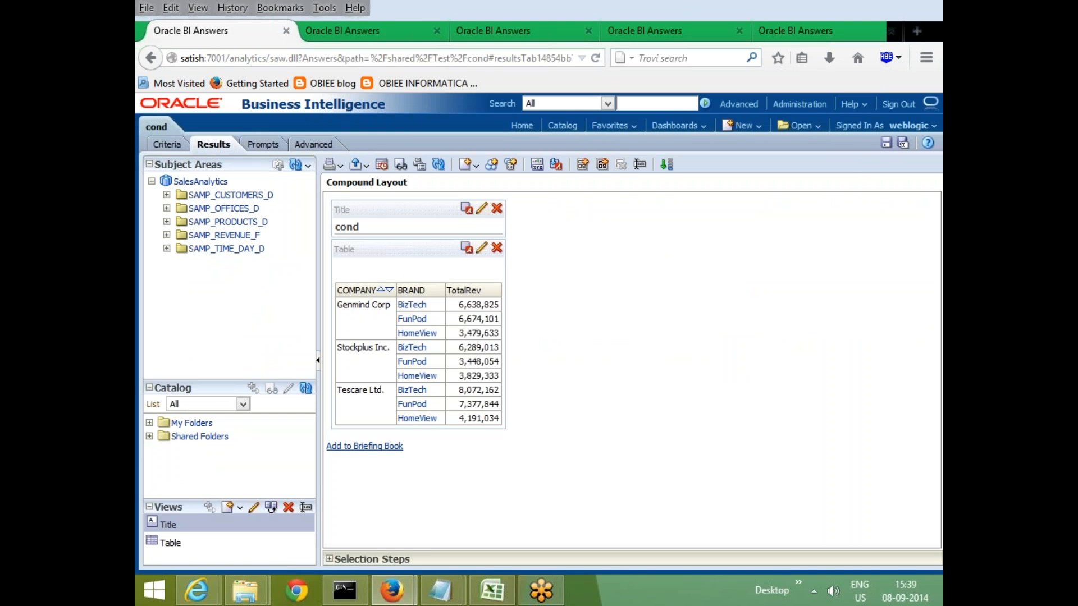
pyautogui.click(887, 144)
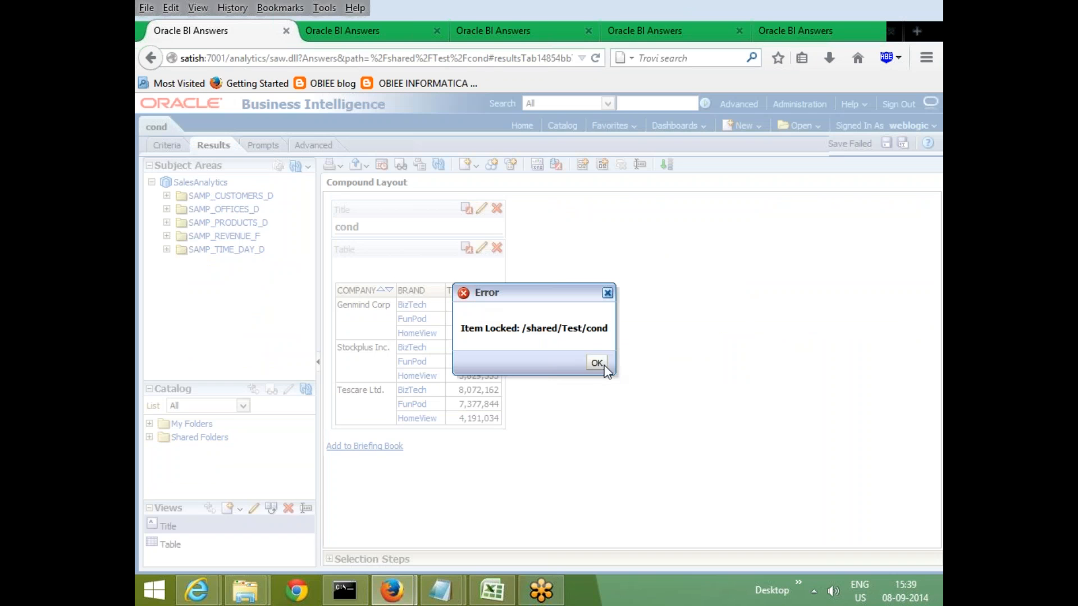
pyautogui.click(596, 363)
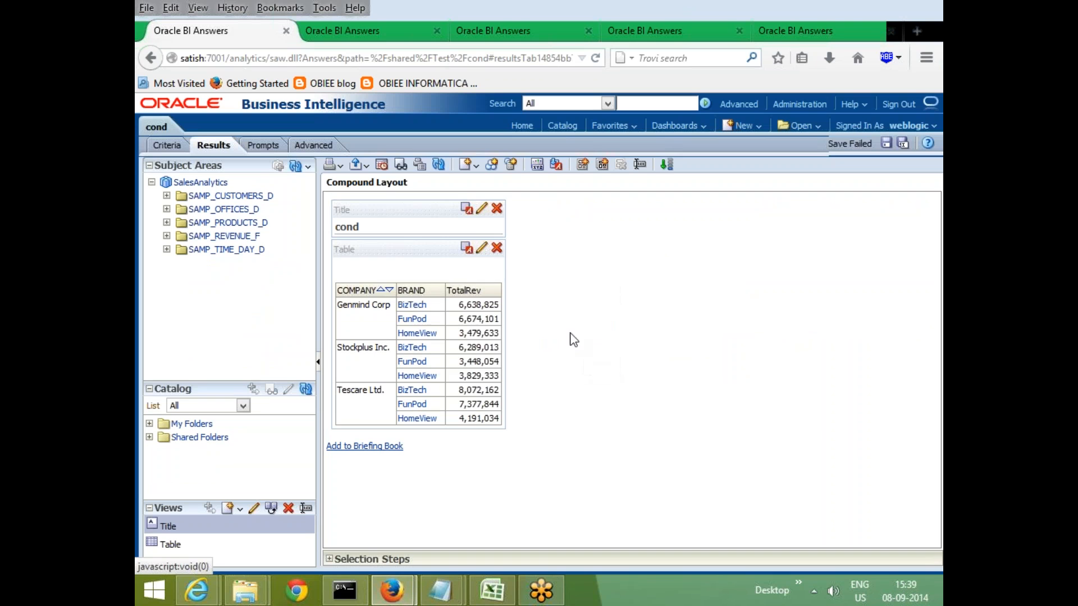
# Test link3 on Genmind Corp's BizTech value with the prompted DetailedOffice2 report and return to the cond results
pyautogui.click(414, 306)
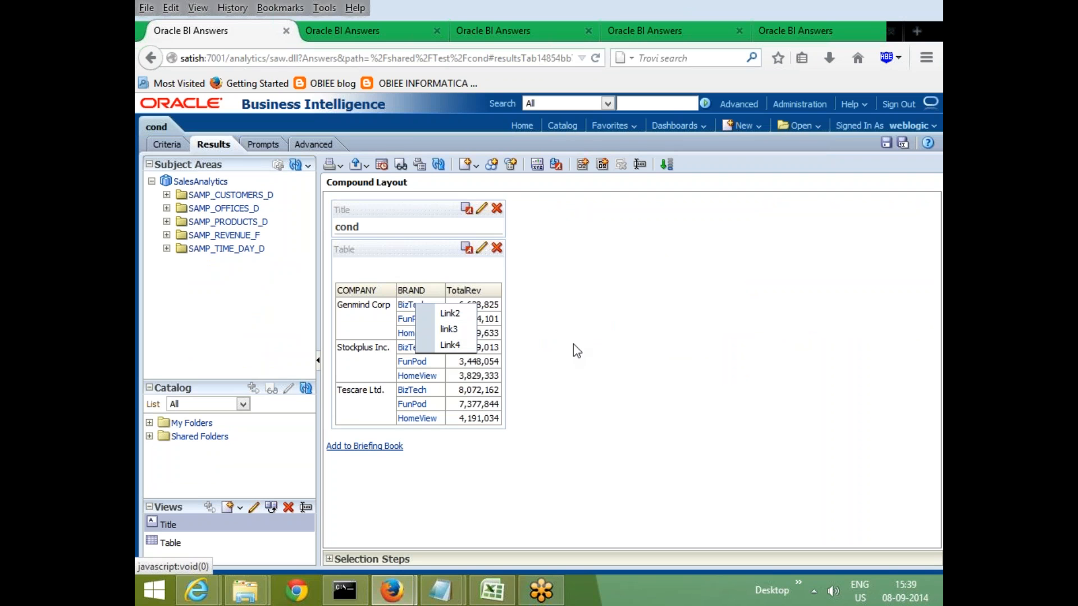
pyautogui.click(458, 332)
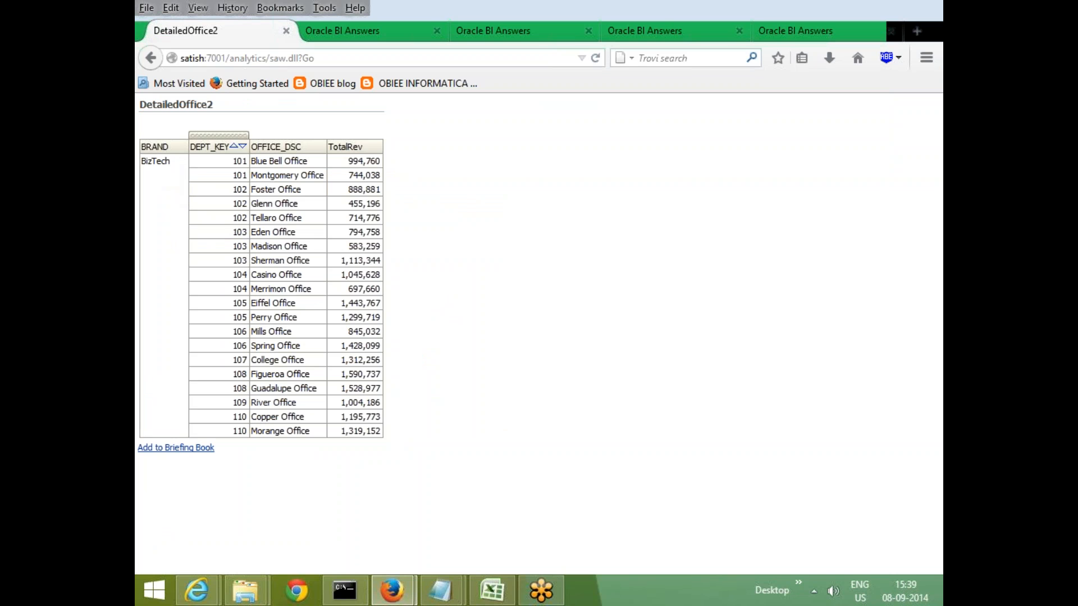
pyautogui.click(151, 59)
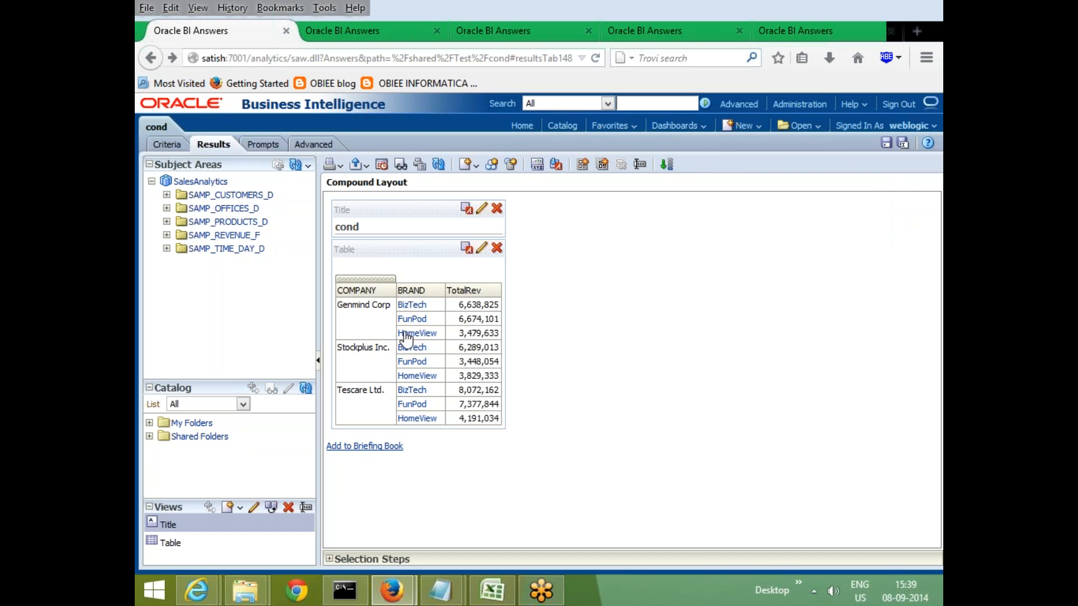
# Follow link3 from Genmind Corp's HomeView value, confirm leaving the page, and return from DetailedOffice2 to the cond results
pyautogui.click(414, 333)
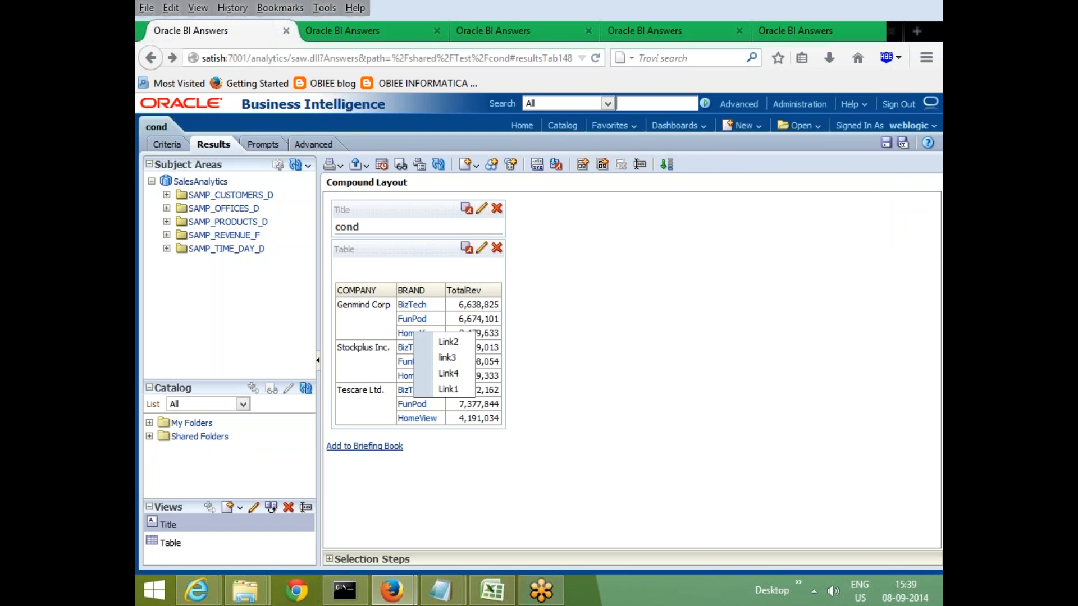
pyautogui.click(461, 360)
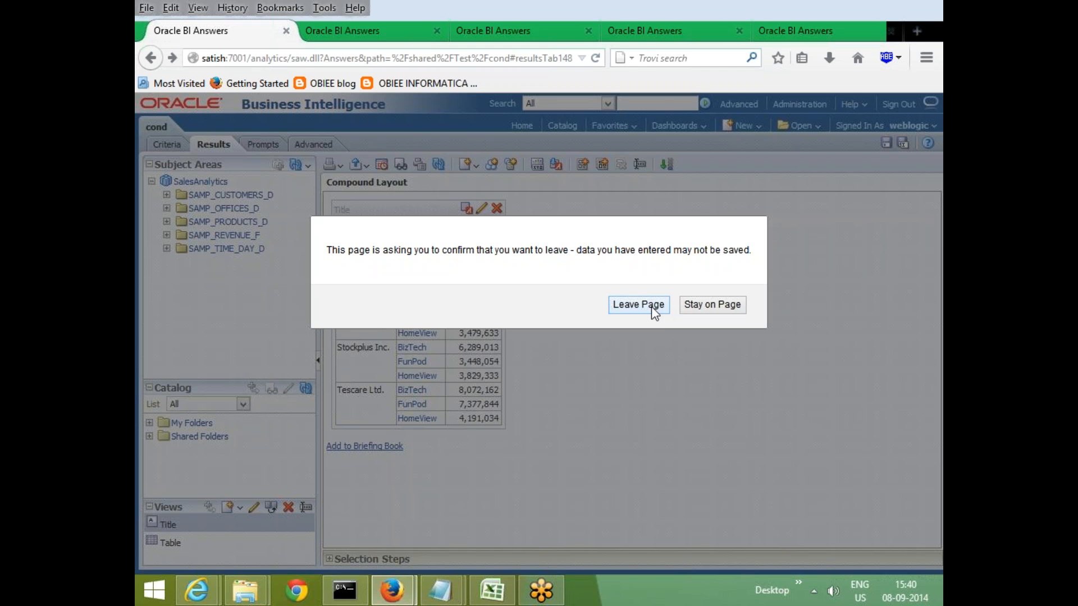
pyautogui.click(654, 311)
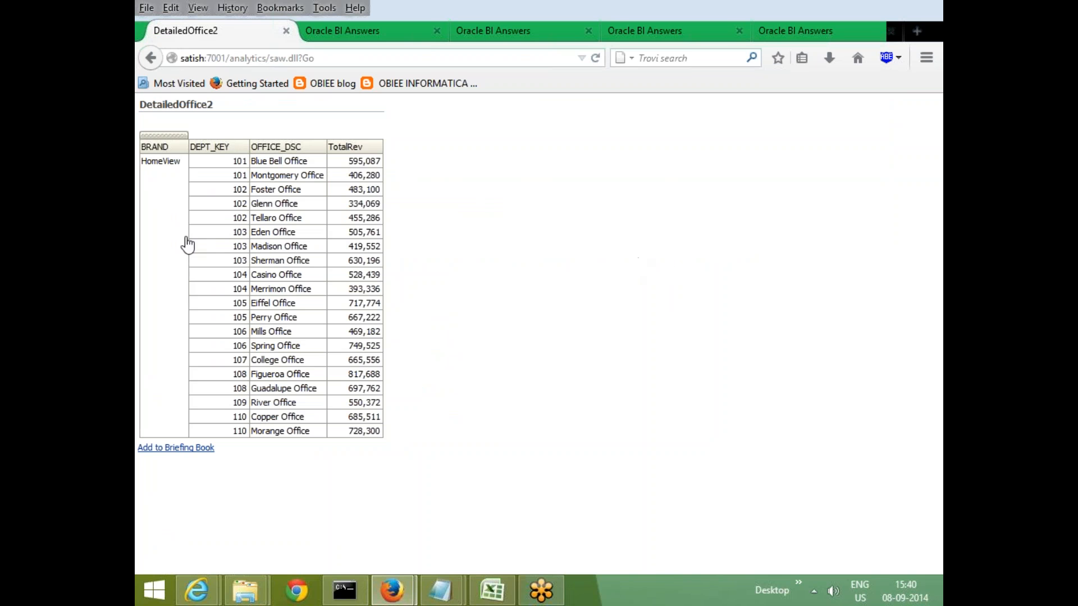
pyautogui.click(151, 58)
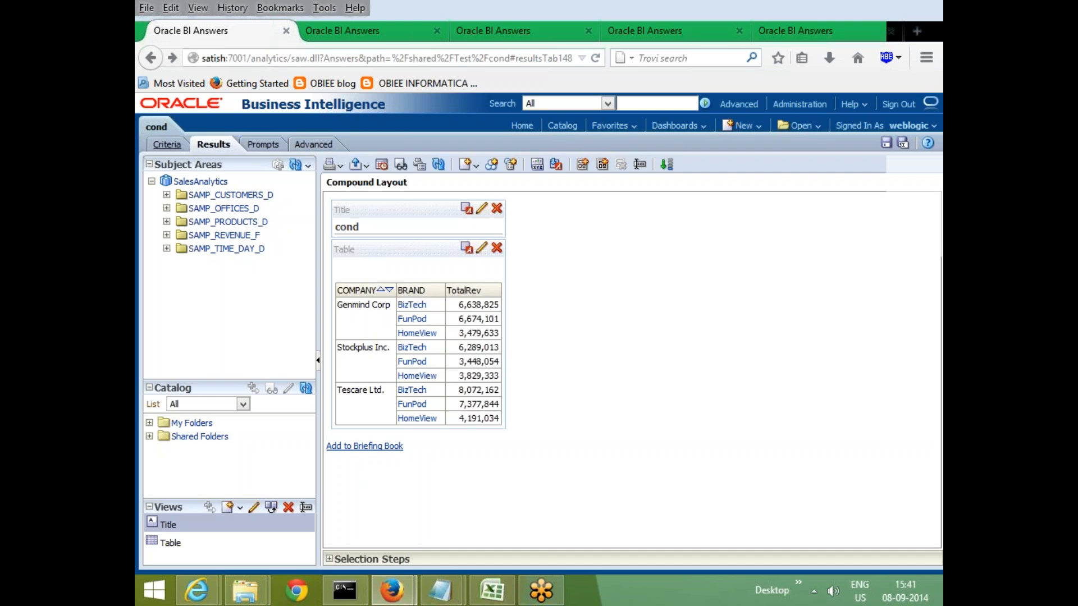
# In the cond criteria, change the BRAND column's primary value interaction to Send Master-Detail Events
pyautogui.click(167, 145)
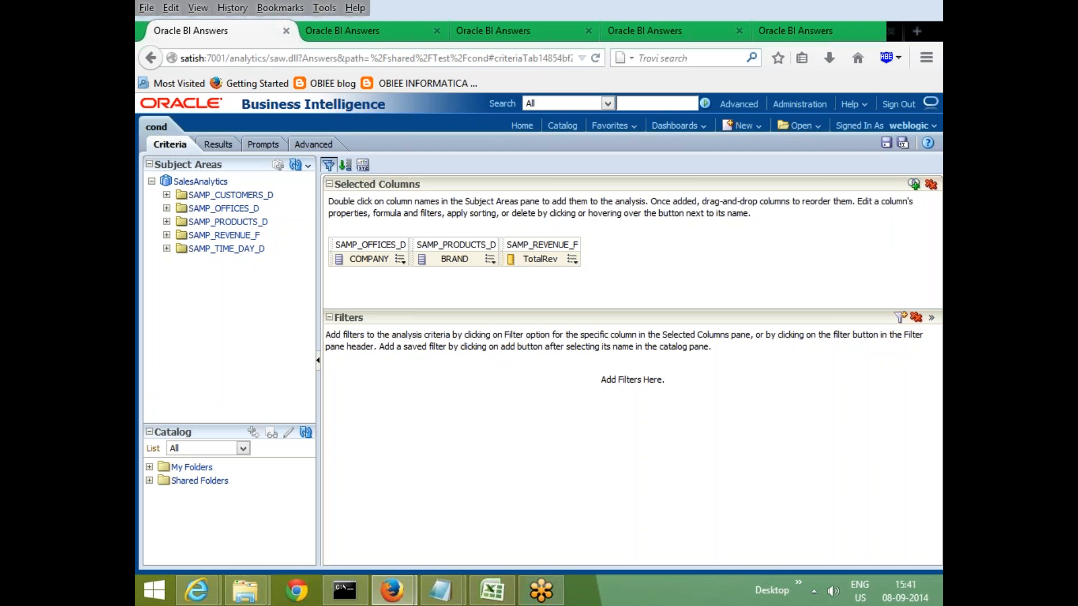
pyautogui.moveTo(490, 260)
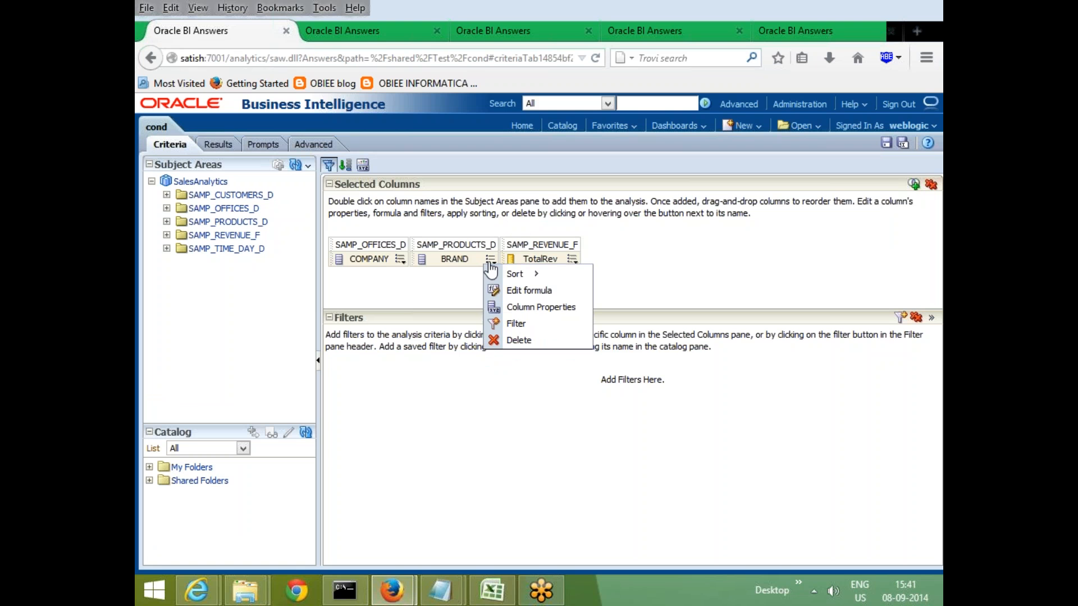
pyautogui.click(533, 309)
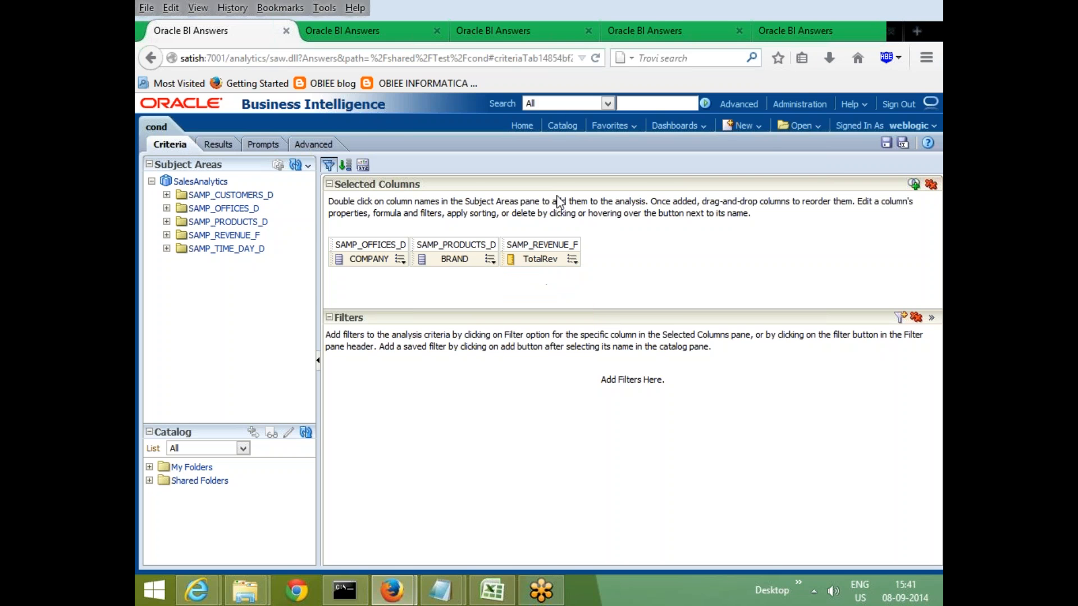
pyautogui.click(606, 132)
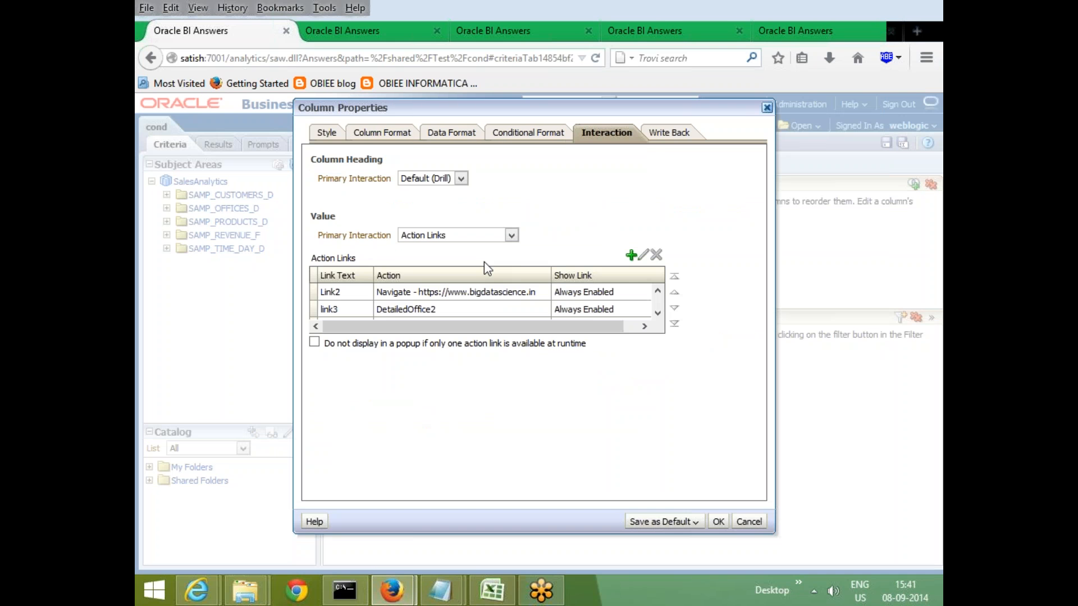
pyautogui.click(511, 235)
pyautogui.click(482, 297)
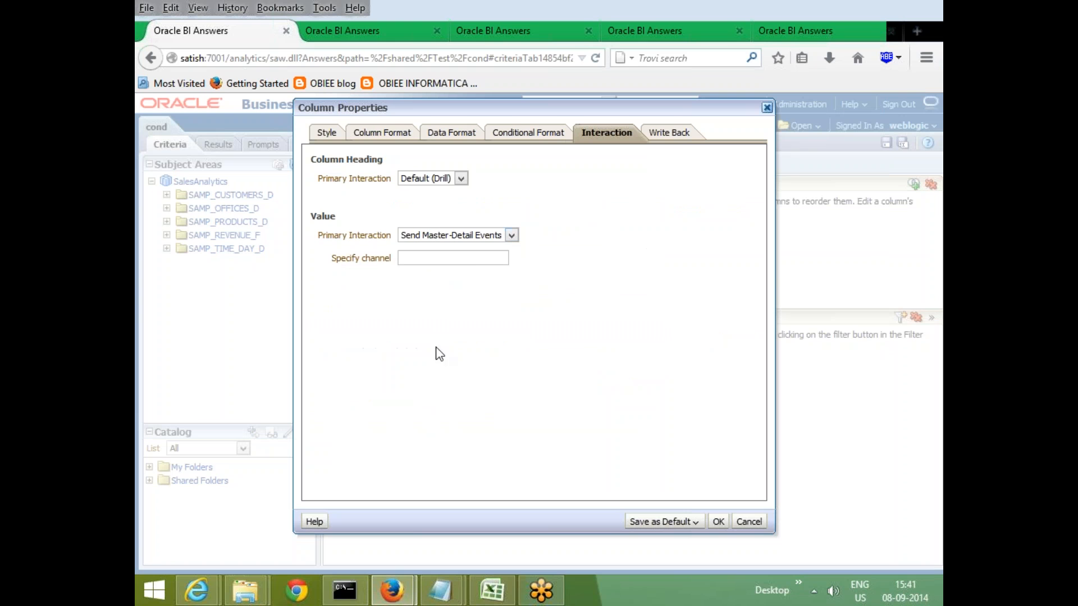
# Set the BRAND column's master-detail channel to MyEvent and apply the column properties
pyautogui.click(471, 259)
pyautogui.write('Ma')
pyautogui.press('BackSpace')
pyautogui.press('BackSpace')
pyautogui.write('M')
pyautogui.press('BackSpace')
pyautogui.write('MyEvent')
pyautogui.click(719, 522)
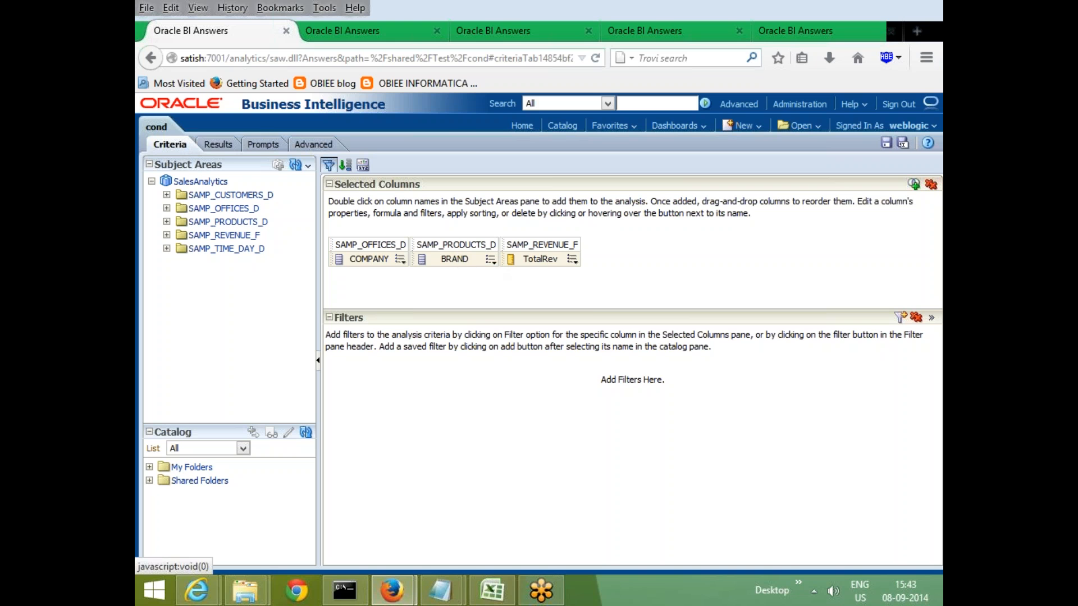
# Review the BRAND column's MyEvent channel and its Write Back option, and close the properties without changes
pyautogui.click(572, 259)
pyautogui.click(547, 306)
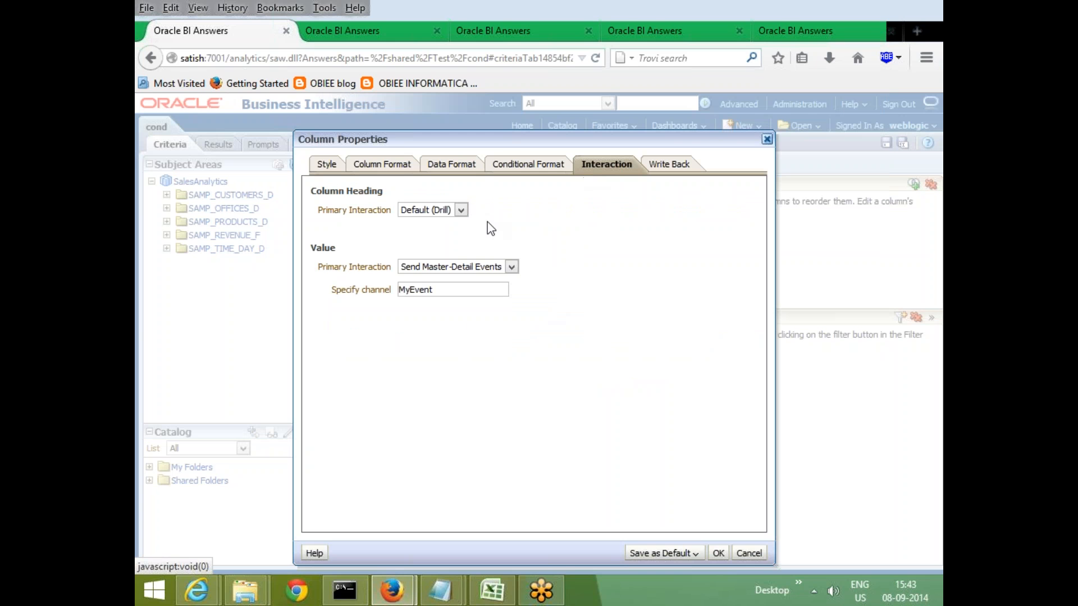
pyautogui.doubleClick(410, 290)
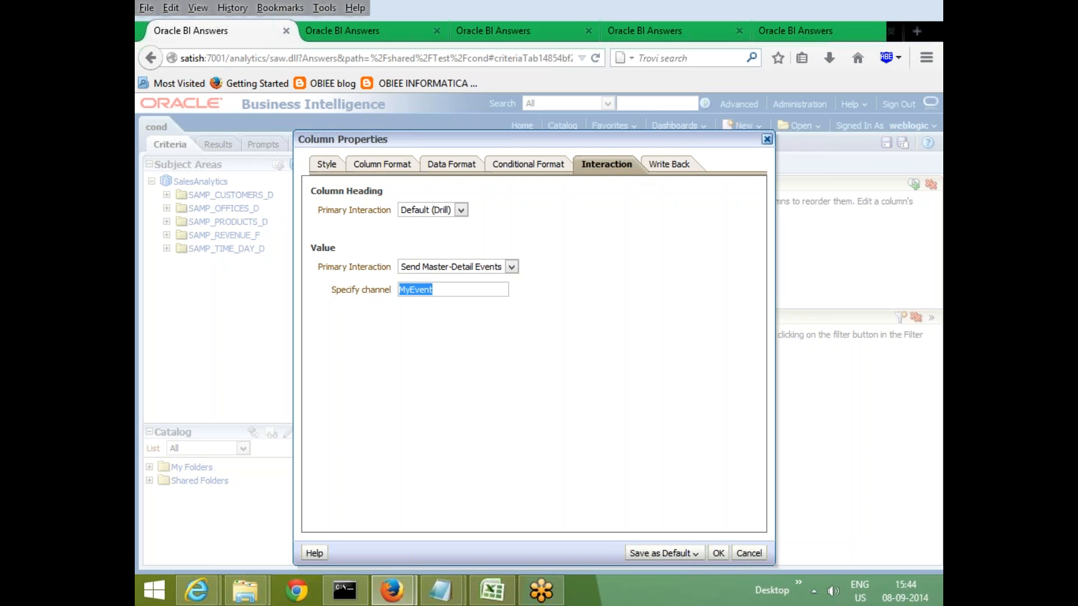
pyautogui.click(668, 166)
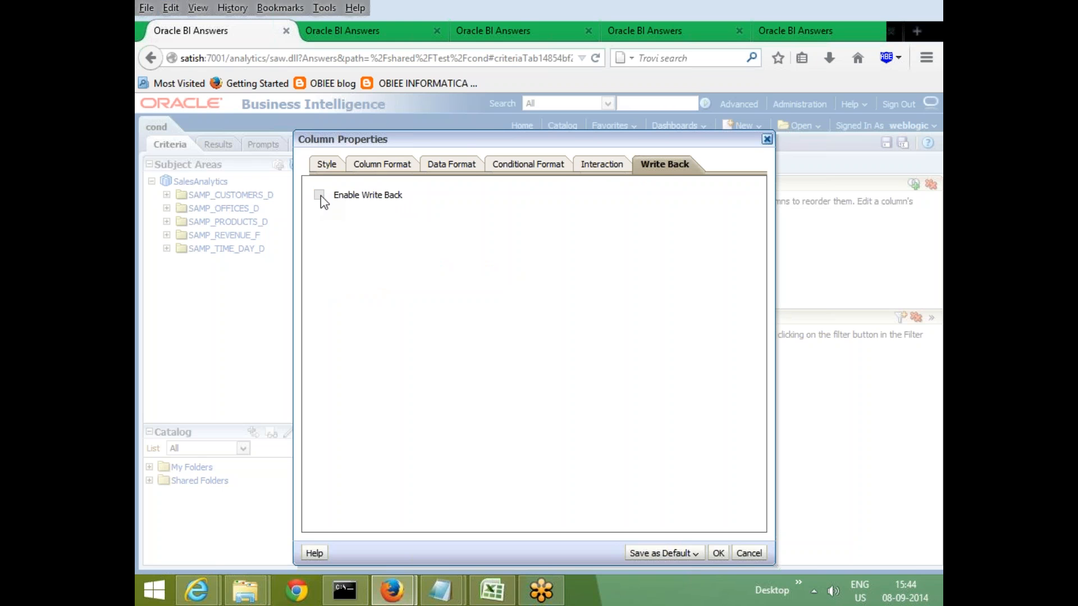
pyautogui.click(767, 140)
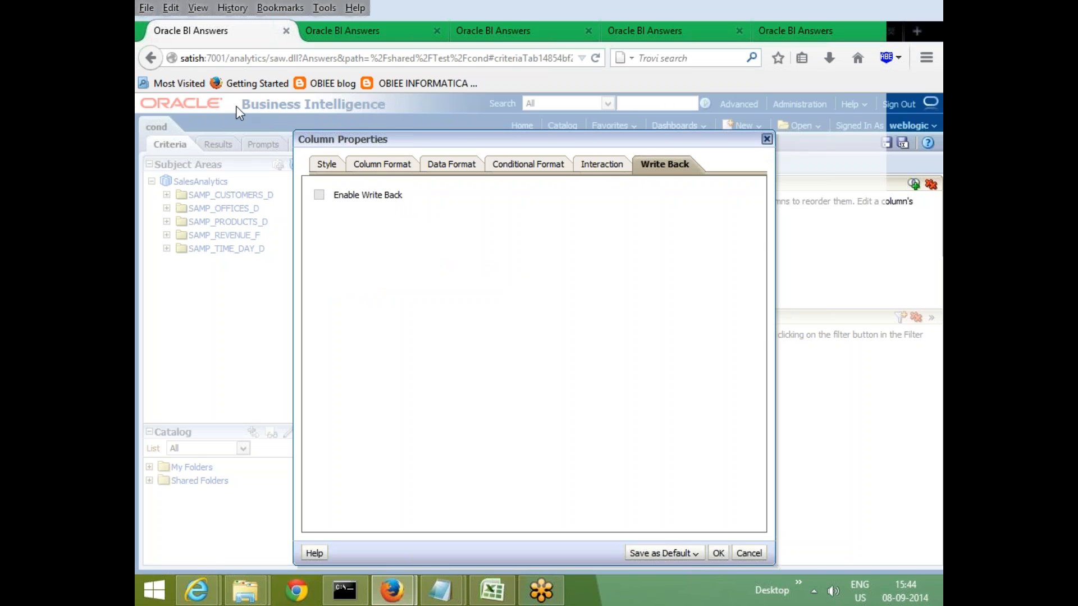
# View the cond results, and inspect the BRAND column's formula without changing it
pyautogui.click(218, 145)
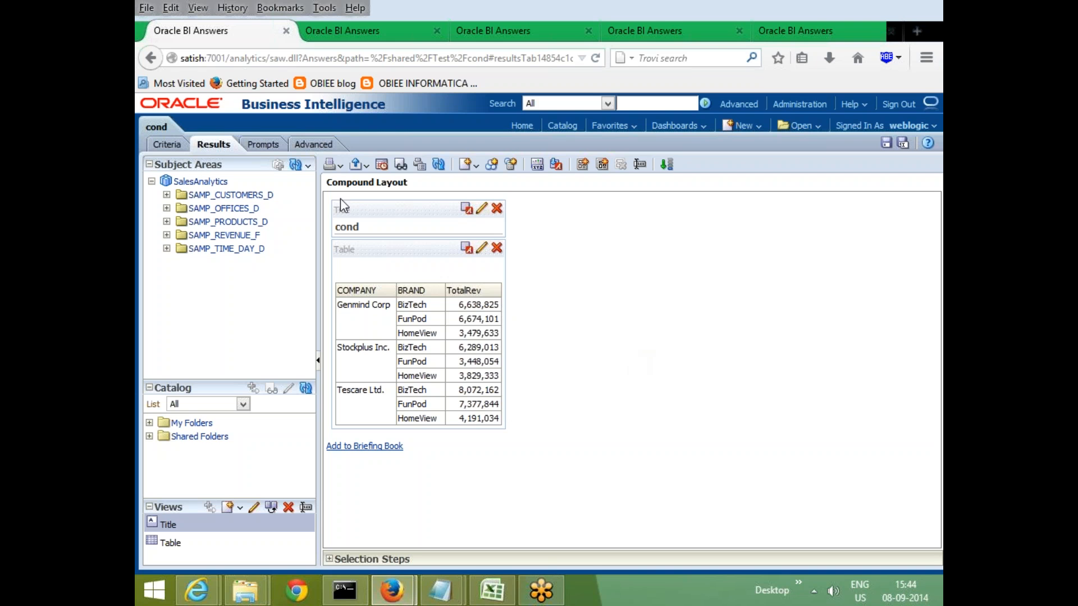
pyautogui.click(167, 145)
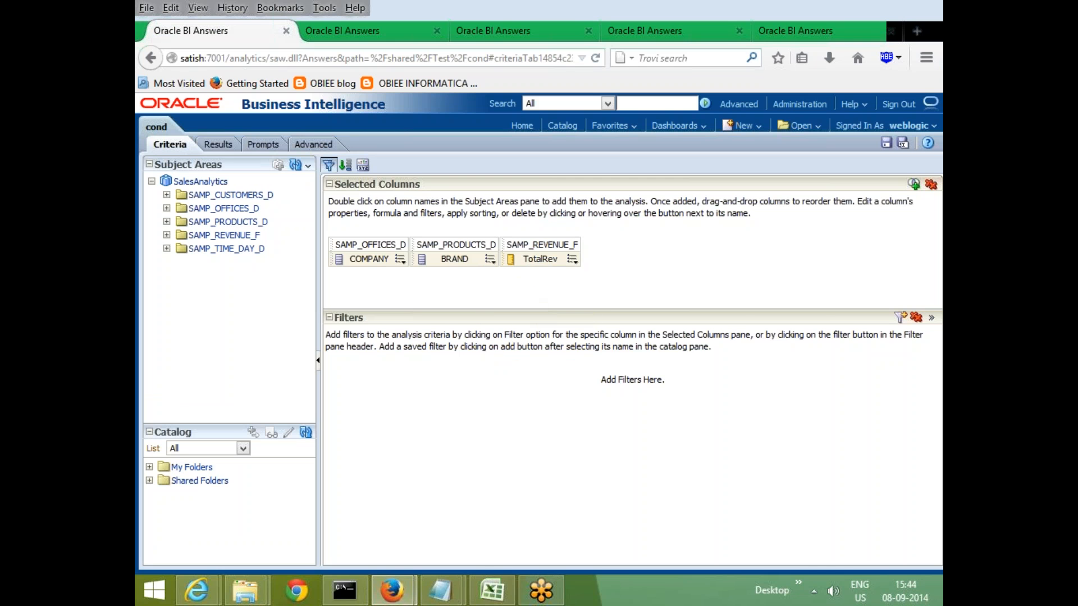
pyautogui.moveTo(490, 259)
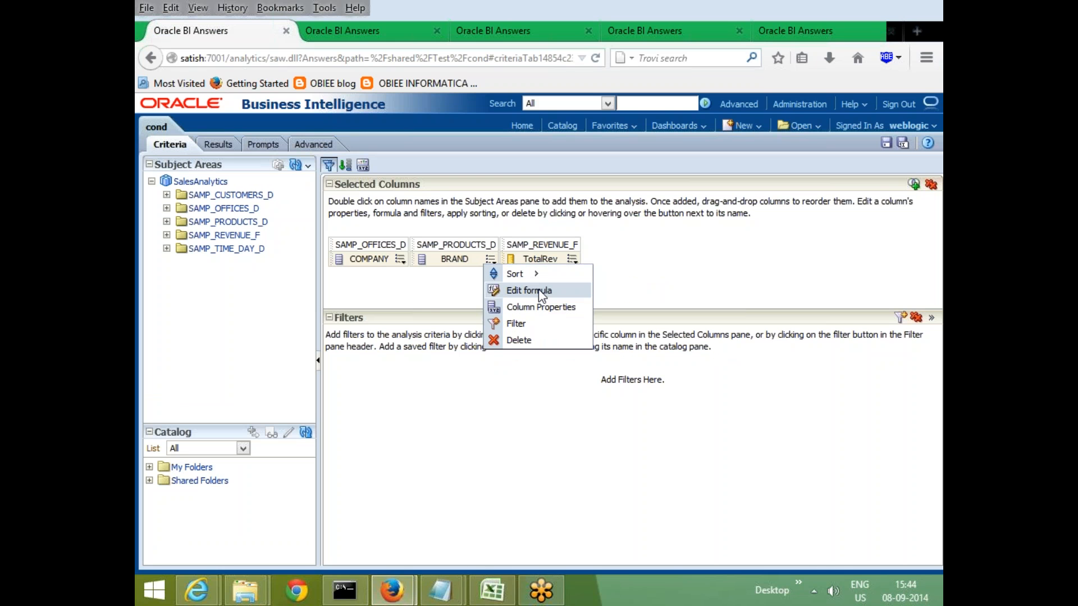
pyautogui.click(540, 292)
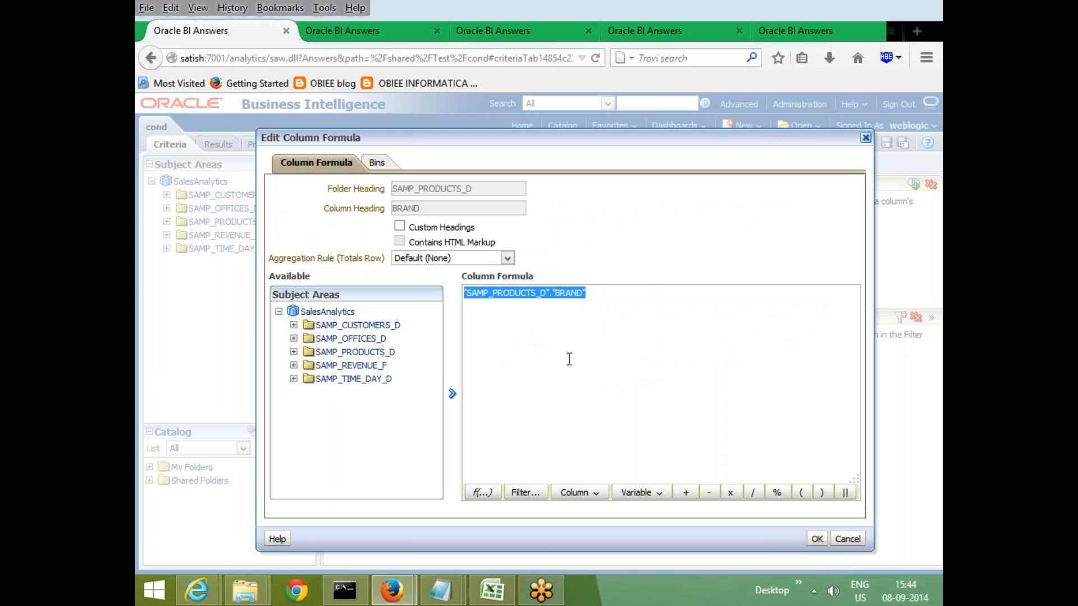
pyautogui.click(847, 540)
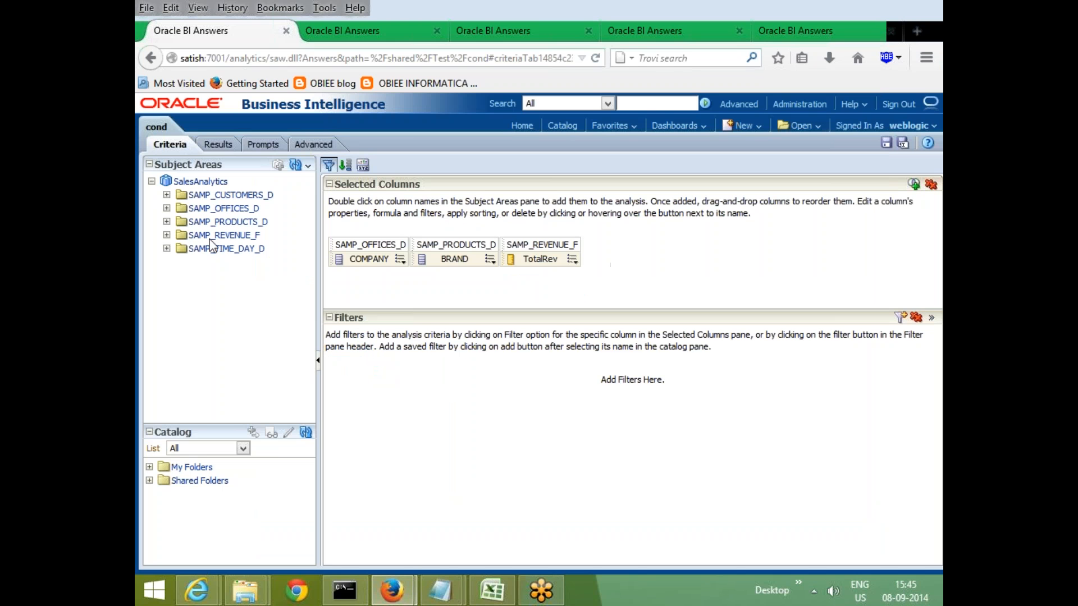
# Add a second TotalRev column from SAMP_REVENUE_F to the cond criteria
pyautogui.click(167, 235)
pyautogui.scroll(-1, 268, 326)
pyautogui.scroll(-4, 264, 337)
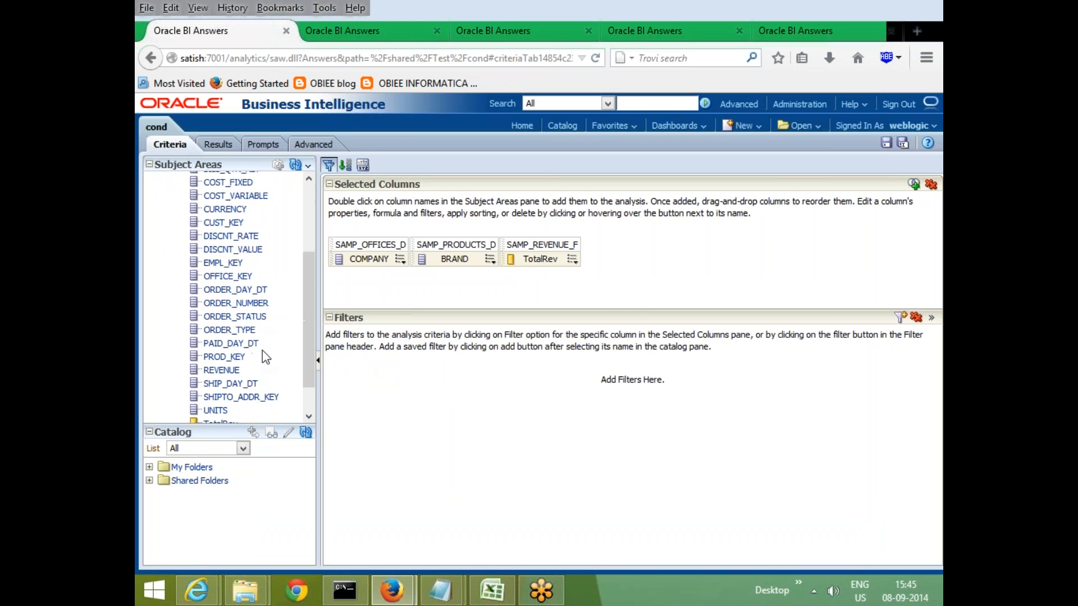
pyautogui.doubleClick(222, 390)
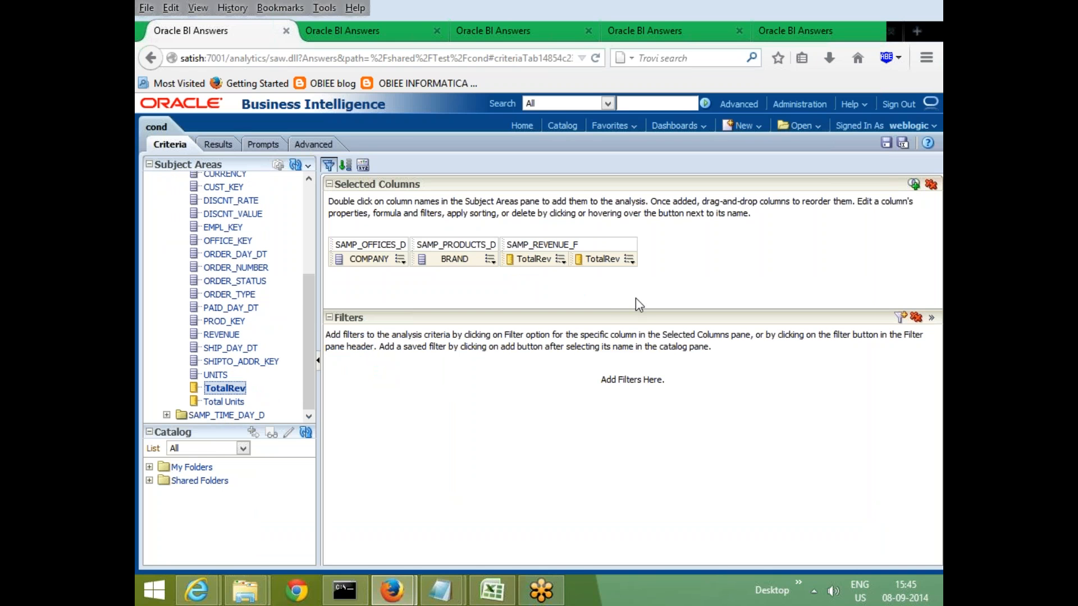
# Set the second TotalRev column's formula to sum("SAMP_REVENUE_F"."TotalRev") and view the results
pyautogui.click(630, 260)
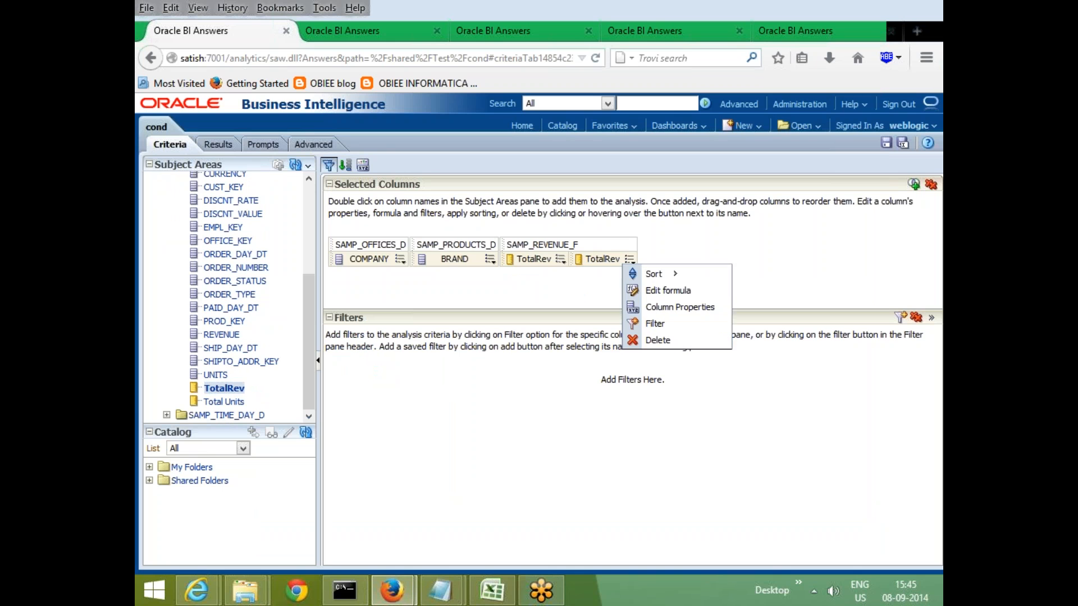
pyautogui.click(686, 289)
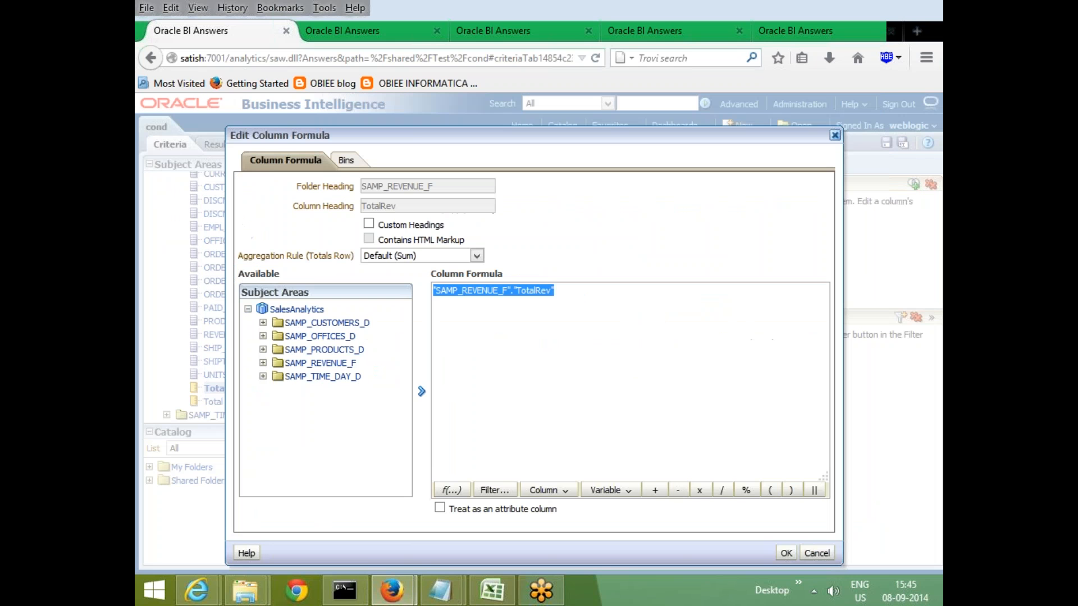
pyautogui.click(531, 308)
pyautogui.click(452, 491)
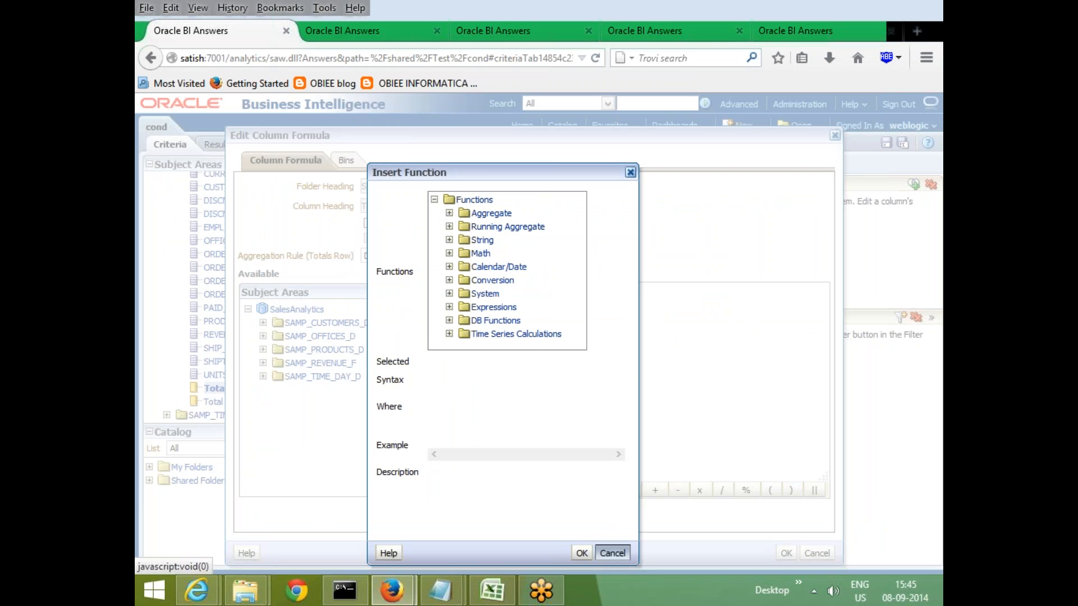
pyautogui.click(612, 553)
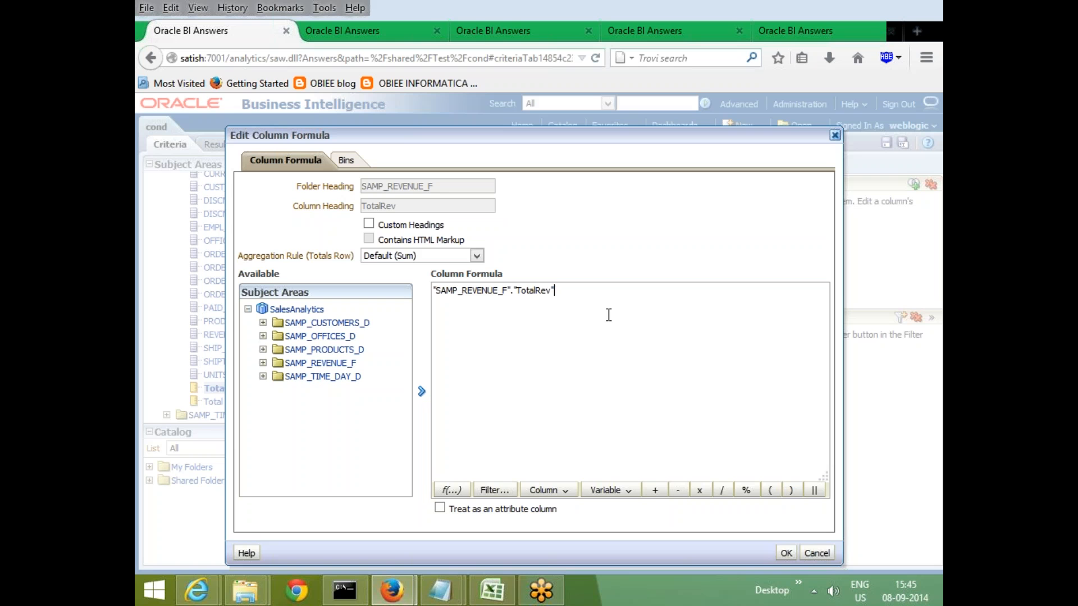
pyautogui.press('Home')
pyautogui.write('sum')
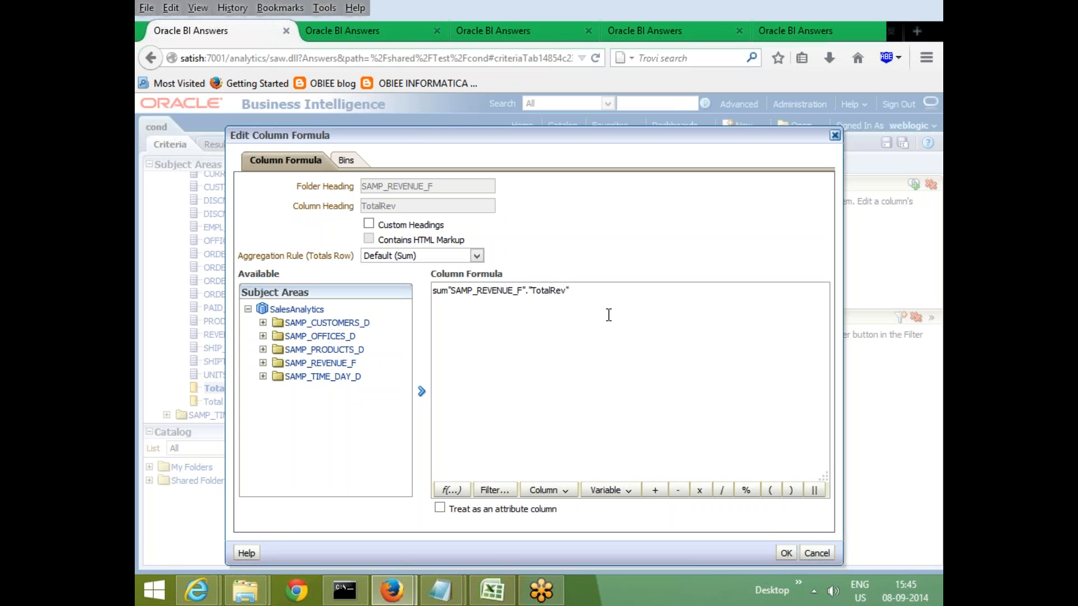
pyautogui.write('(')
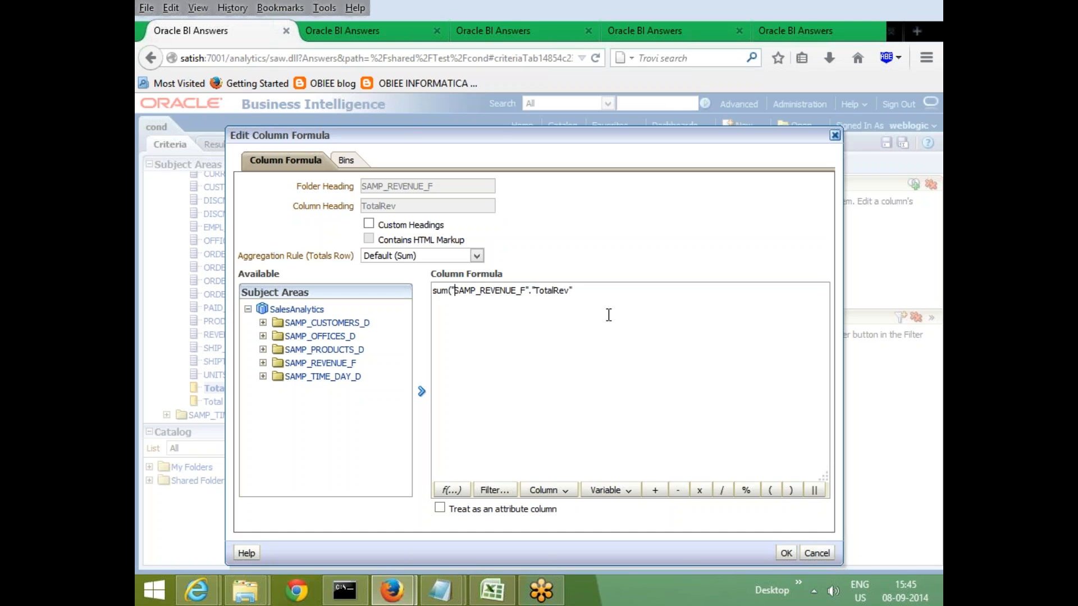
pyautogui.press('End')
pyautogui.write(')')
pyautogui.click(785, 553)
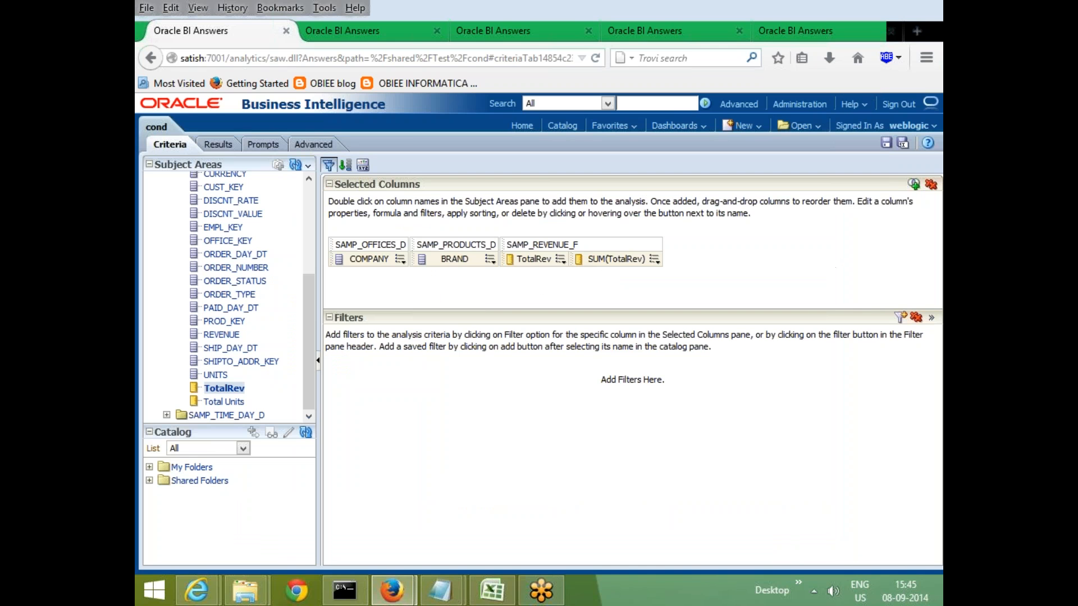
pyautogui.click(218, 144)
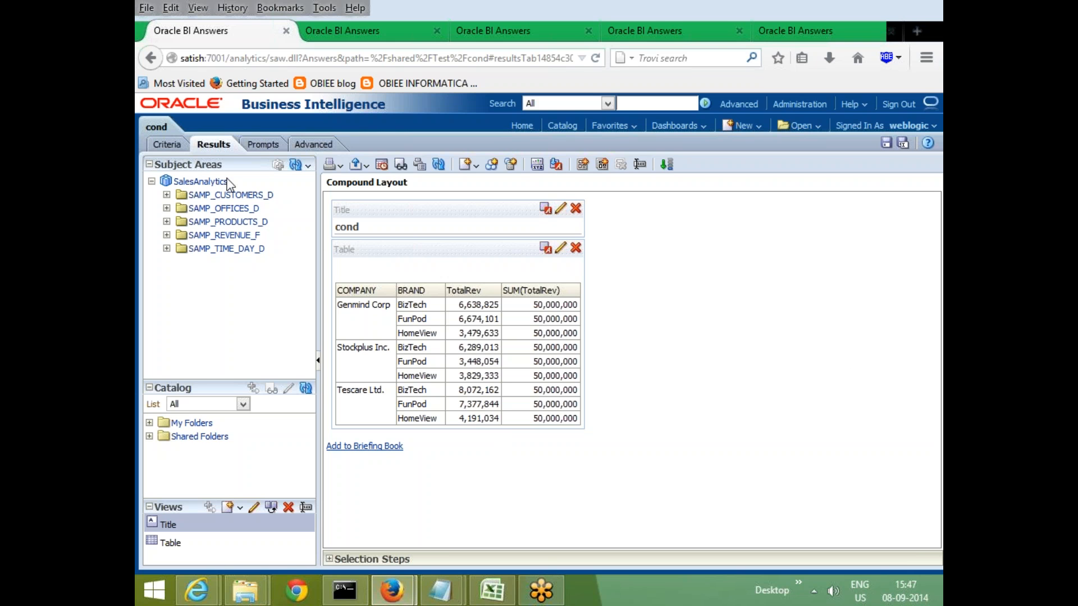
# Change the SUM(TotalRev) column's formula to sum("SAMP_REVENUE_F"."TotalRev" by "SAMP_PRODUCTS_D"."BRAND") and view the results
pyautogui.click(170, 145)
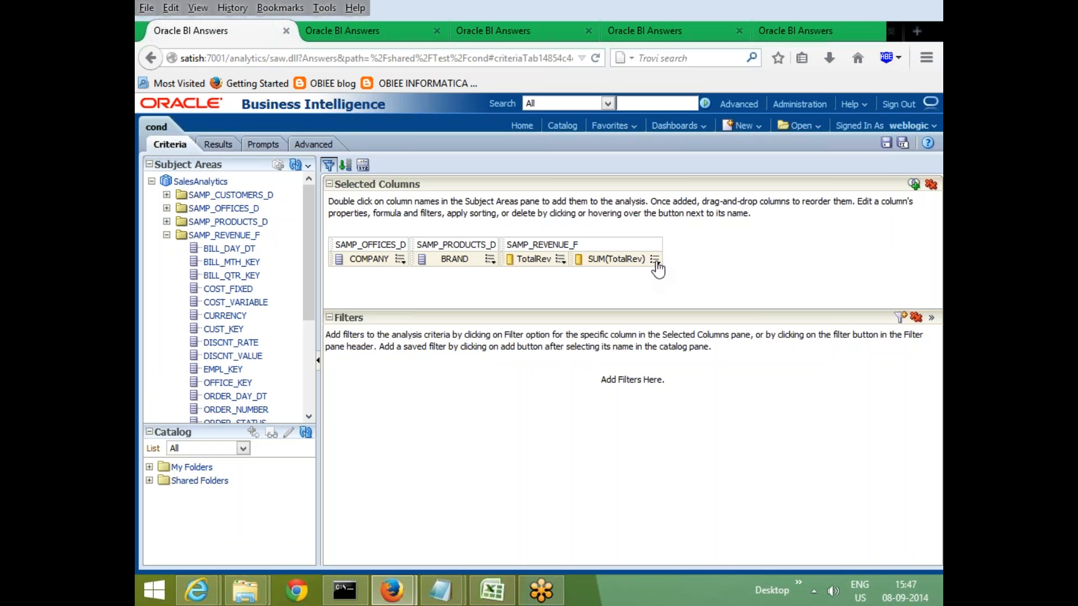
pyautogui.click(655, 260)
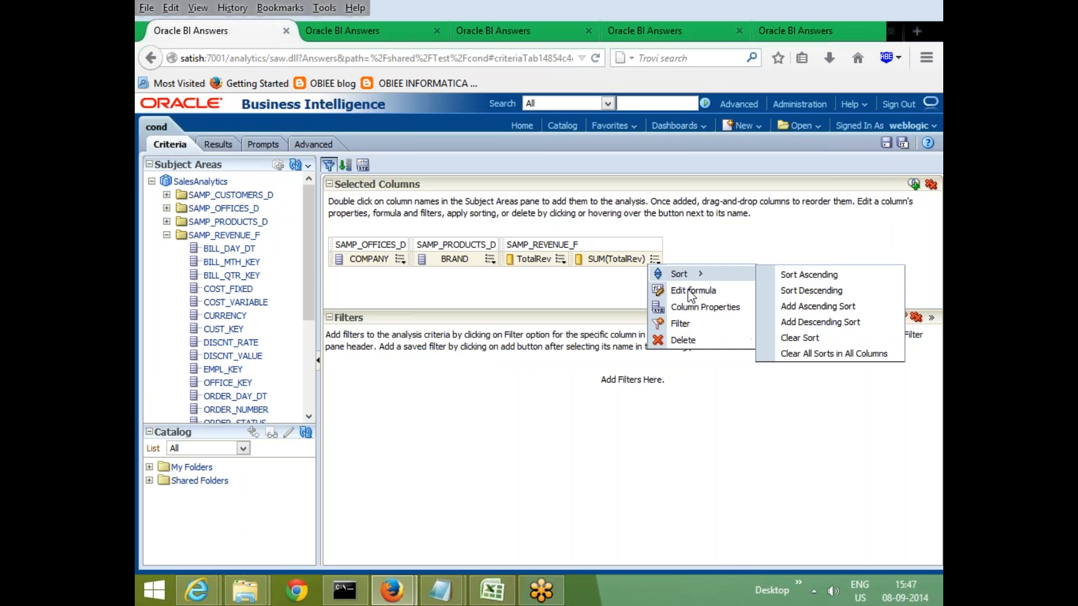
pyautogui.click(690, 292)
pyautogui.click(626, 323)
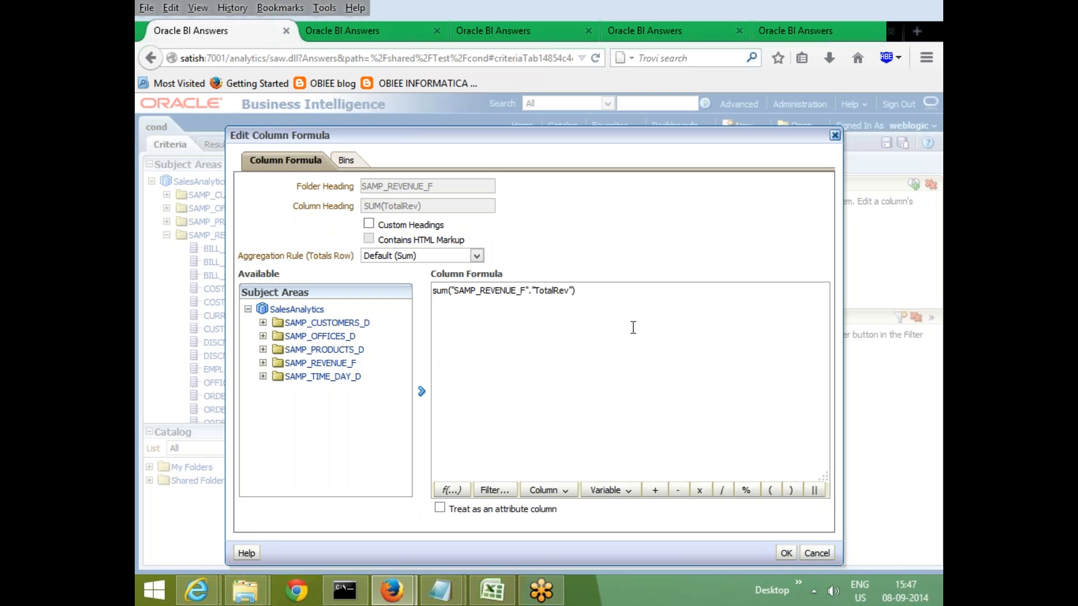
pyautogui.write('by')
pyautogui.click(547, 492)
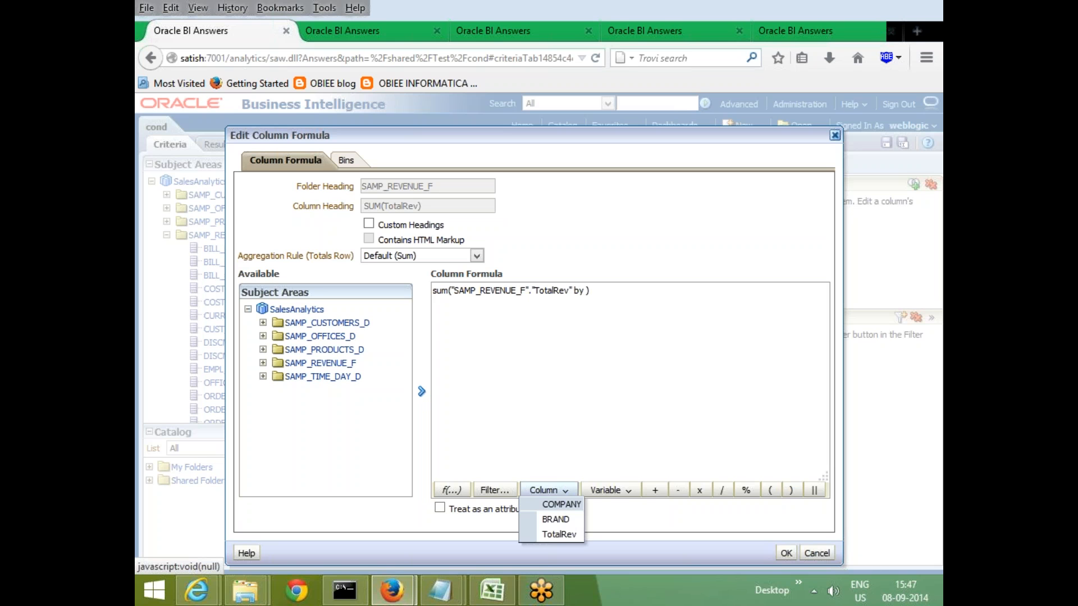
pyautogui.click(561, 516)
pyautogui.click(786, 554)
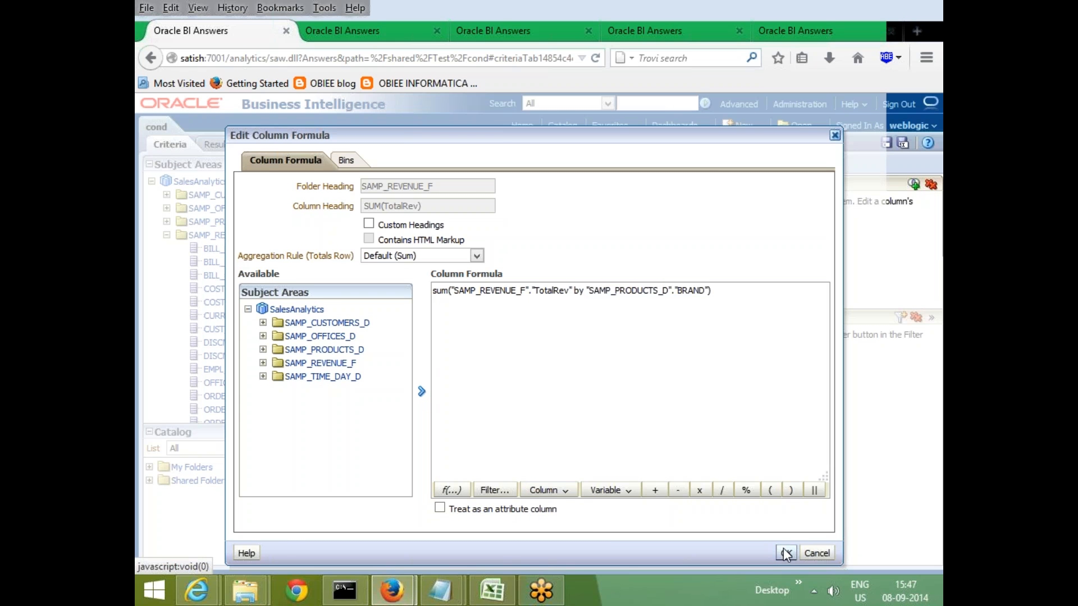
pyautogui.click(216, 144)
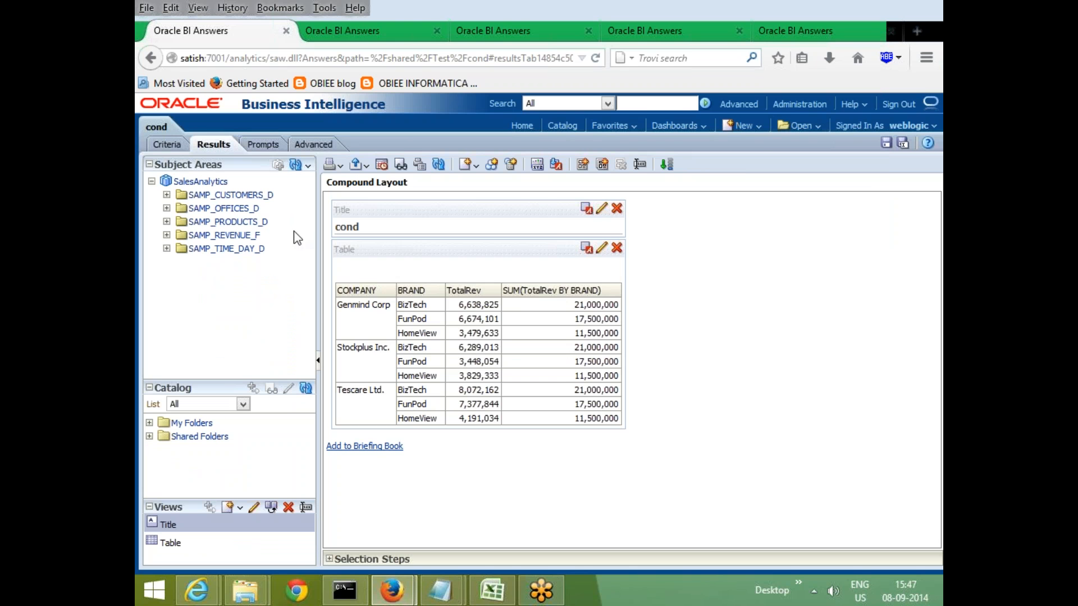
pyautogui.moveTo(440, 280)
# Reorder the criteria columns so COMPANY comes after BRAND, and check the column order in the results
pyautogui.click(168, 145)
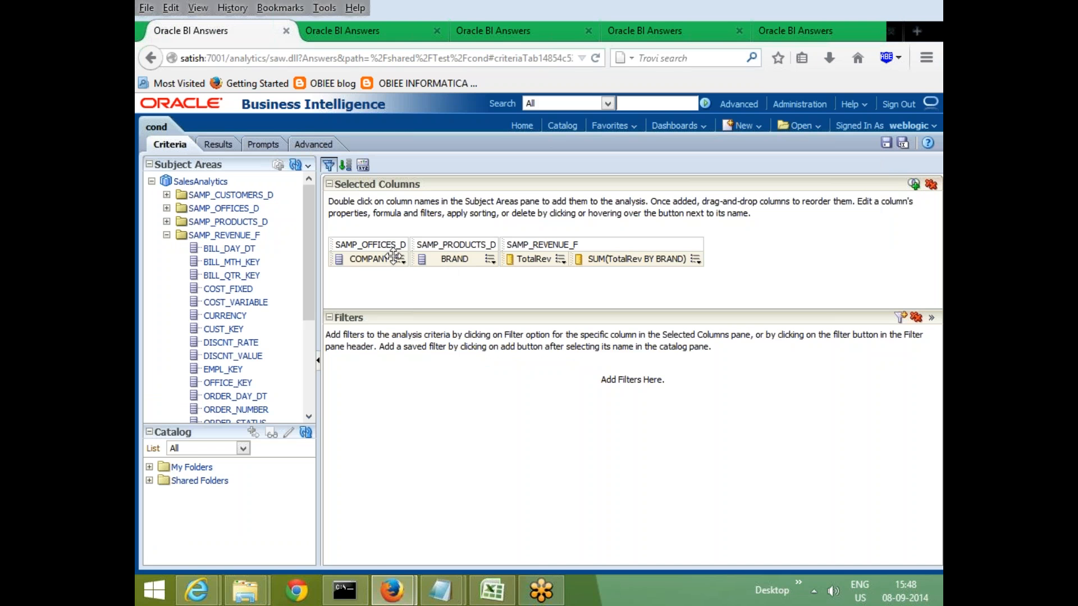
pyautogui.moveTo(366, 259); pyautogui.dragTo(494, 259)
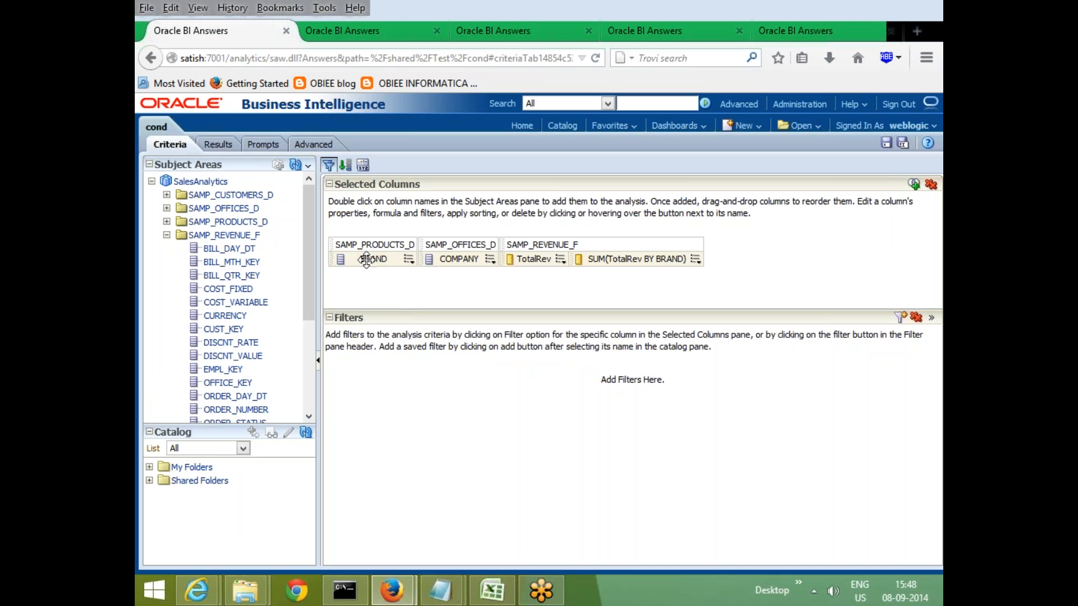
pyautogui.click(218, 145)
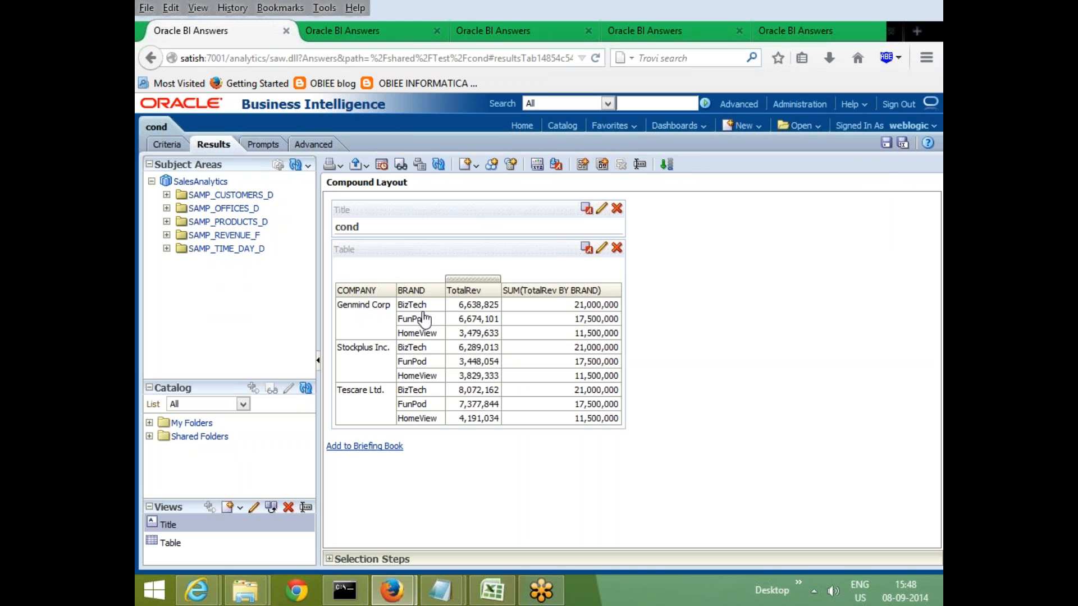
pyautogui.click(167, 145)
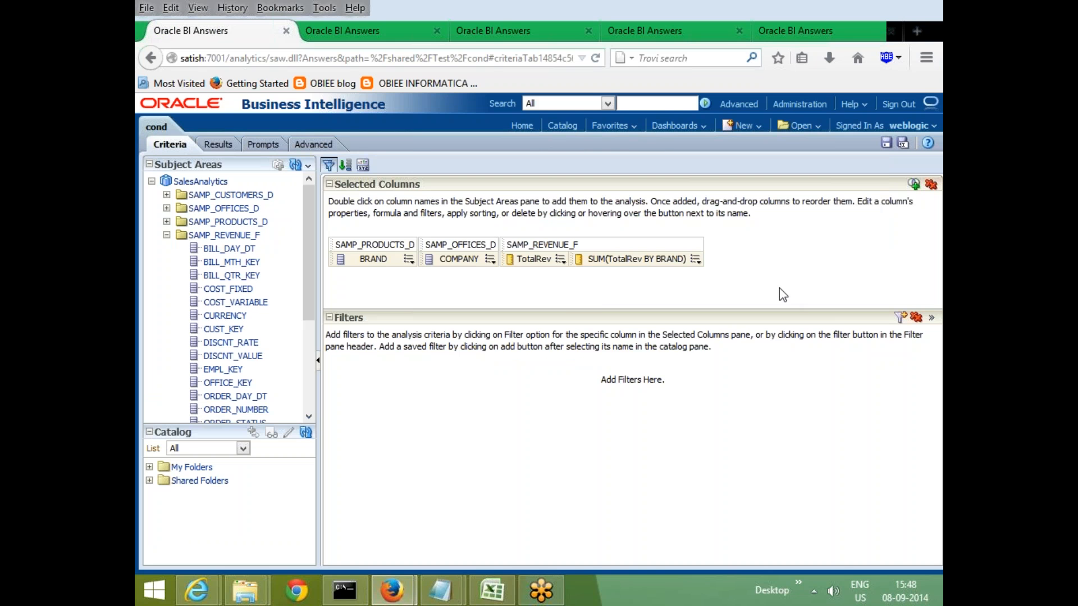
pyautogui.click(928, 25)
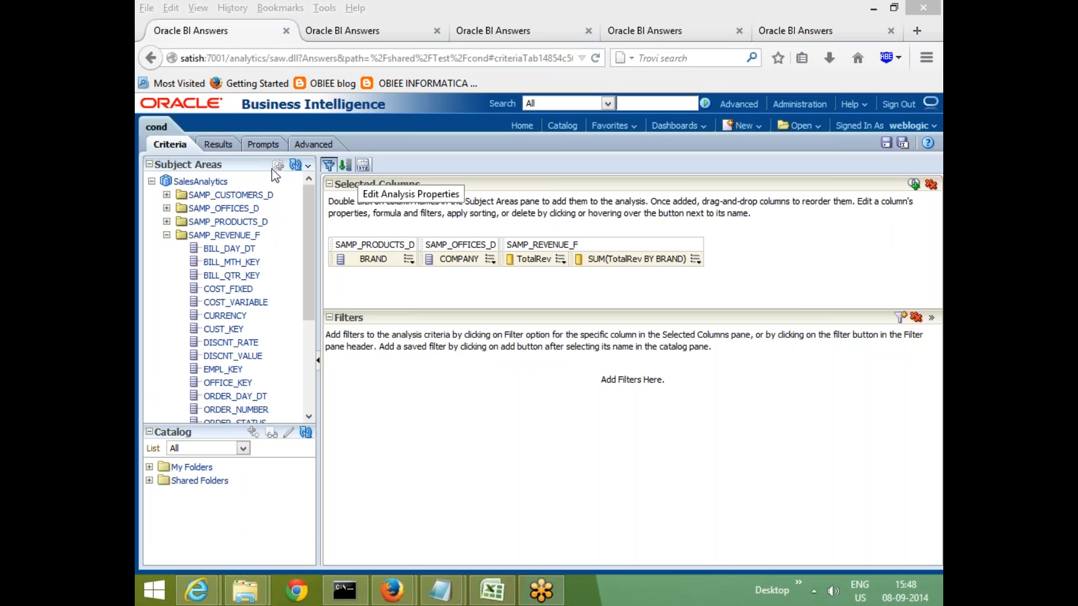
# In the results table's layout, place the BRAND column before COMPANY and finish editing the table view
pyautogui.click(219, 145)
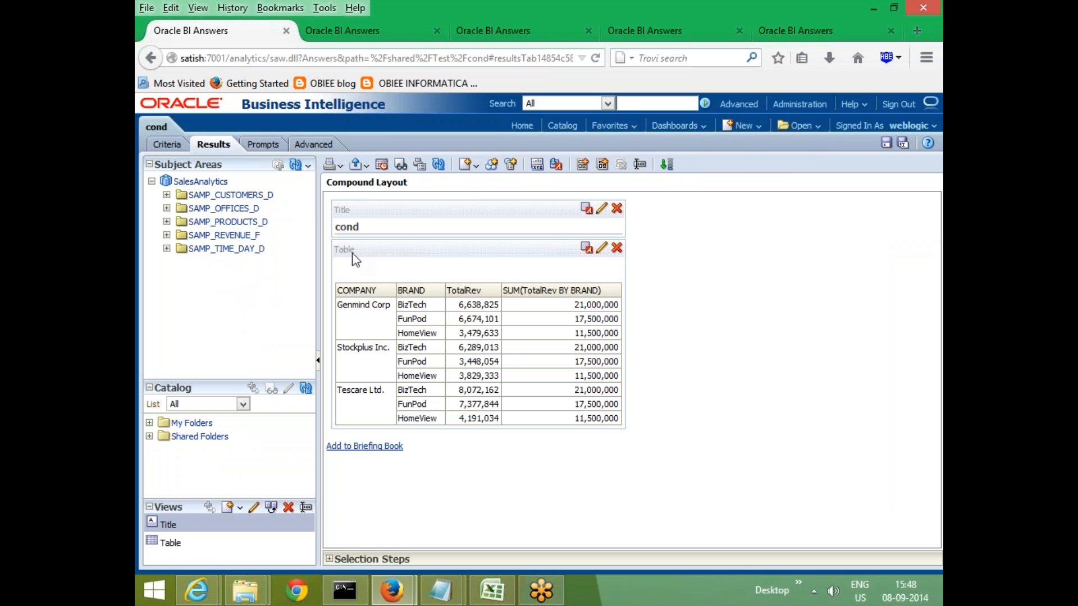
pyautogui.click(601, 249)
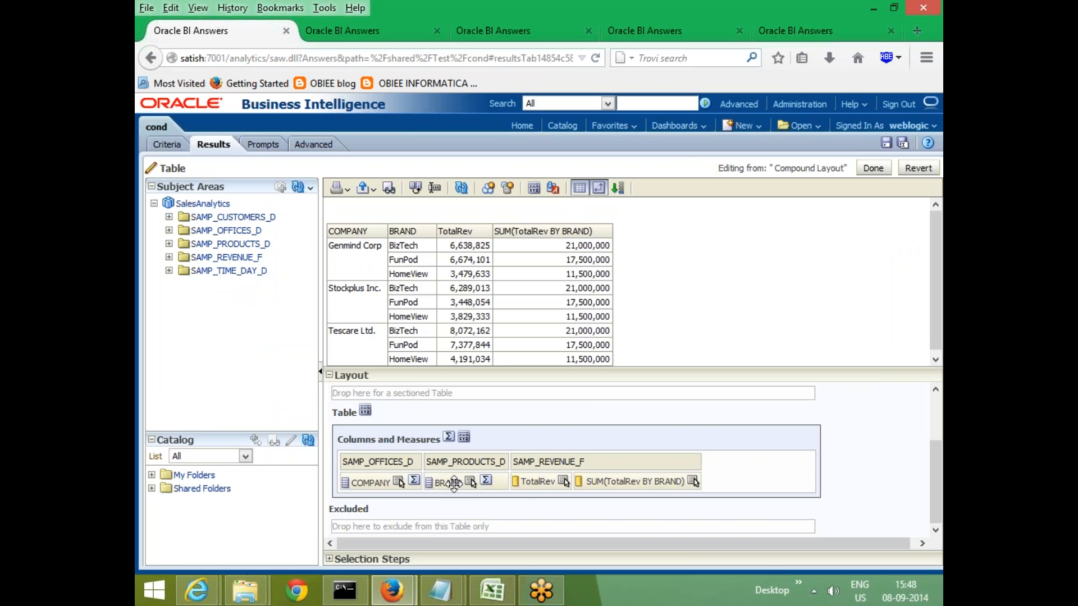
pyautogui.moveTo(448, 483); pyautogui.dragTo(370, 486)
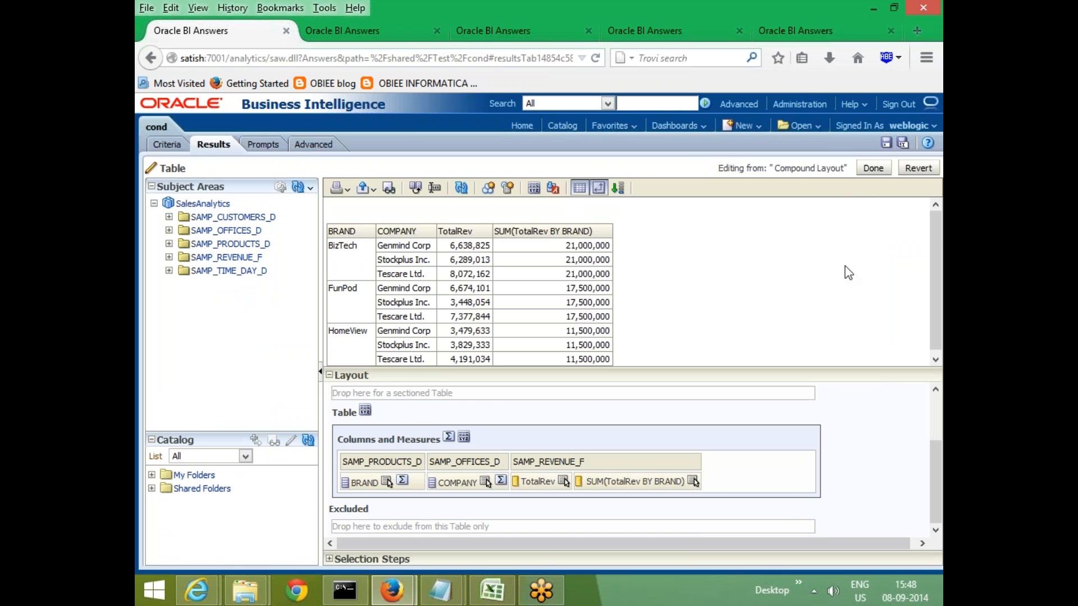
pyautogui.click(872, 169)
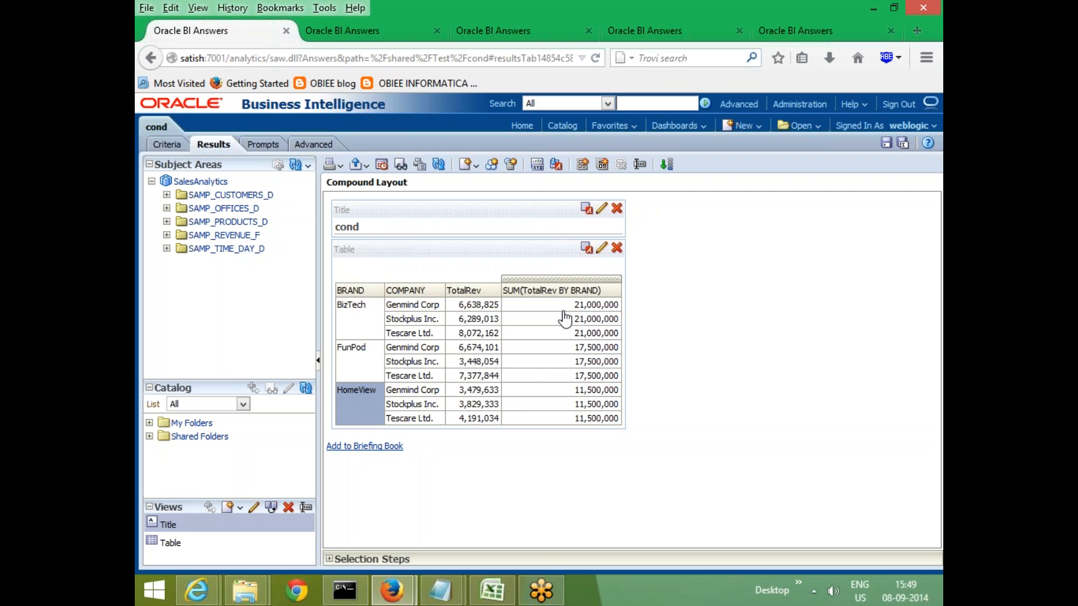
# Review the SUM(TotalRev BY BRAND) formula, available functions and bins without making changes, and return to the results
pyautogui.click(167, 144)
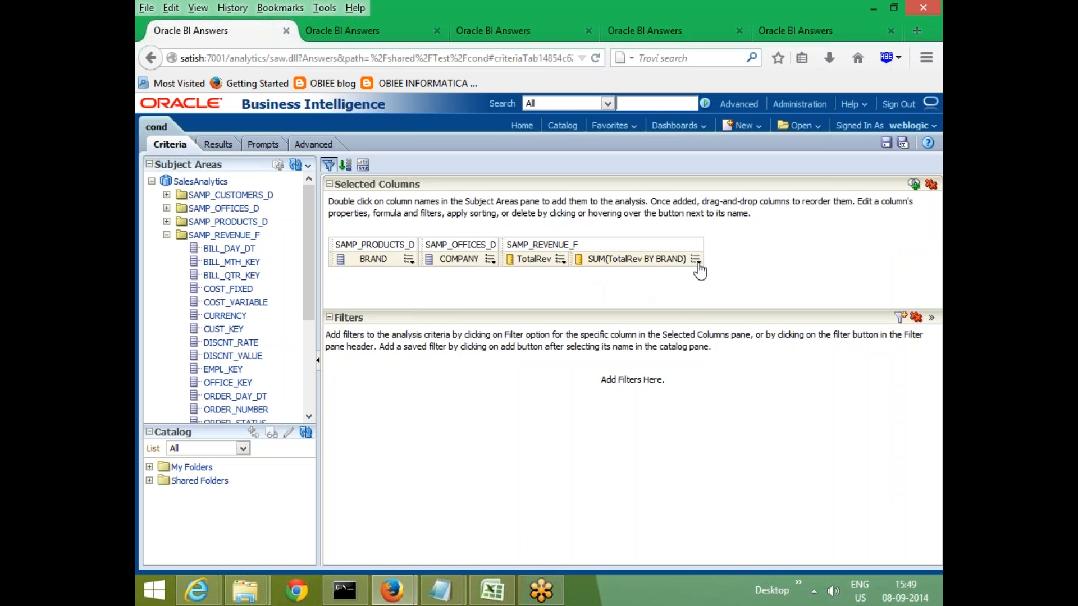
pyautogui.click(695, 259)
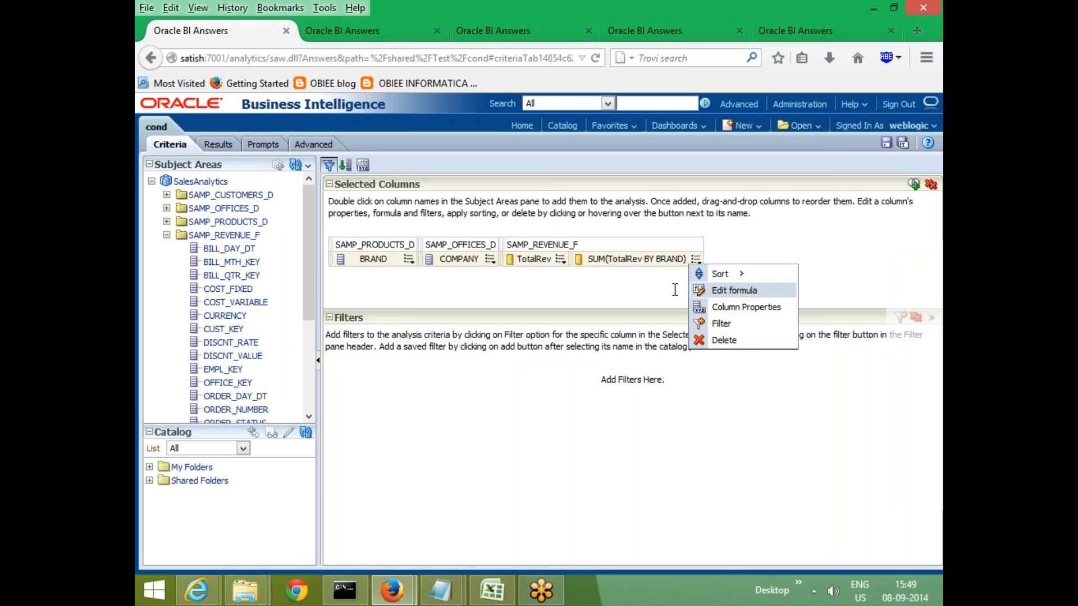
pyautogui.click(735, 291)
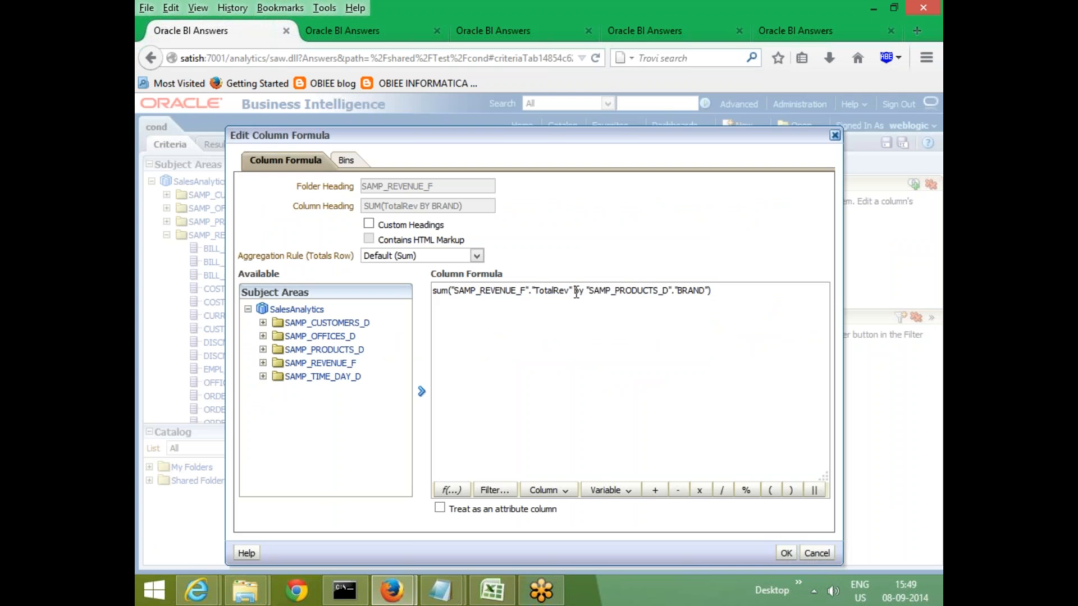
pyautogui.moveTo(575, 291); pyautogui.dragTo(725, 298)
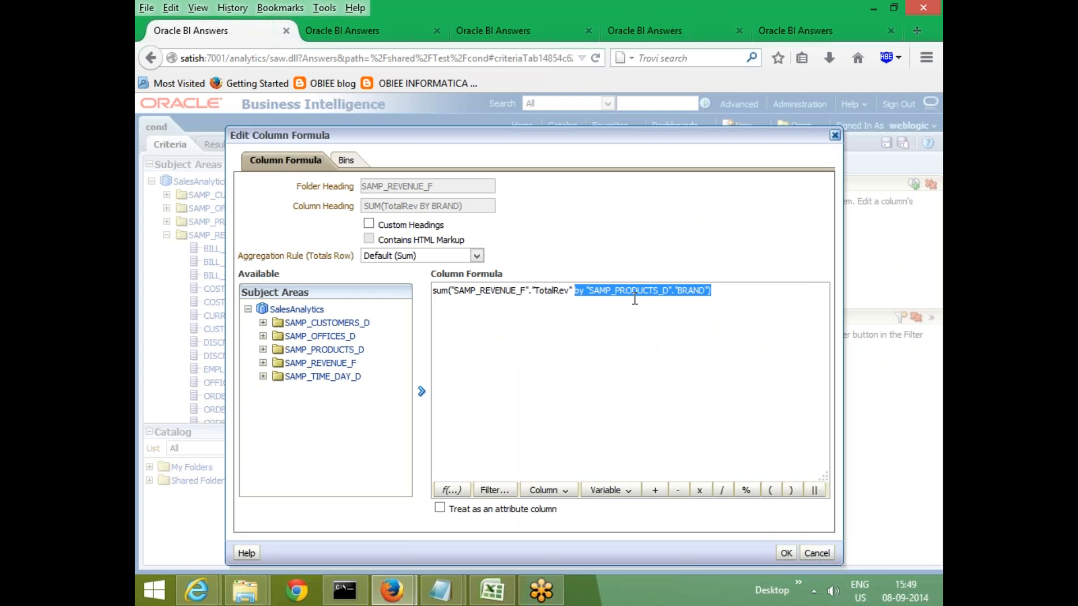
pyautogui.click(507, 329)
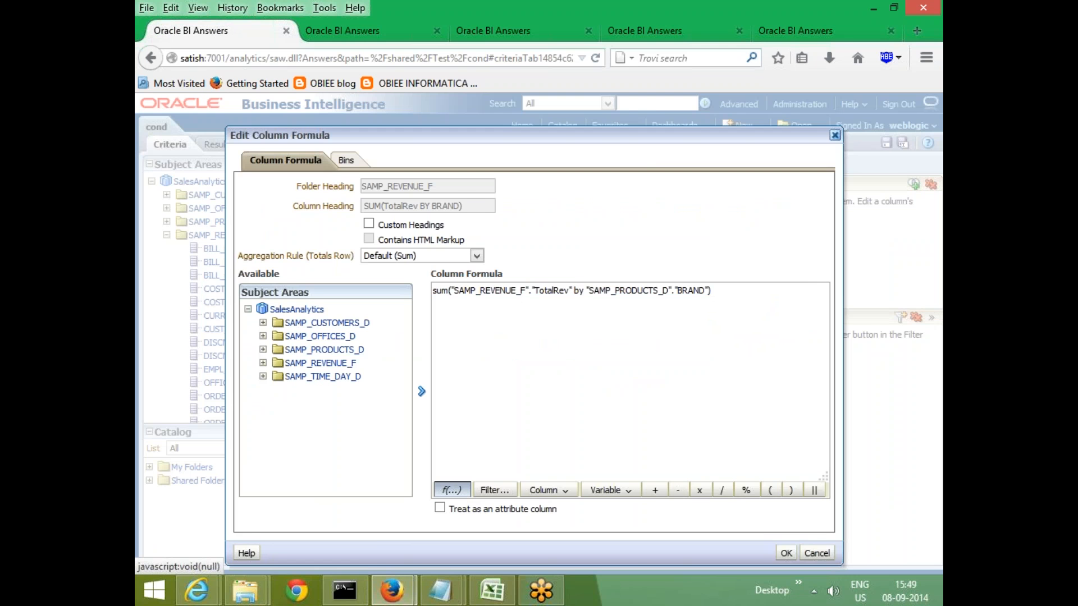
pyautogui.click(453, 491)
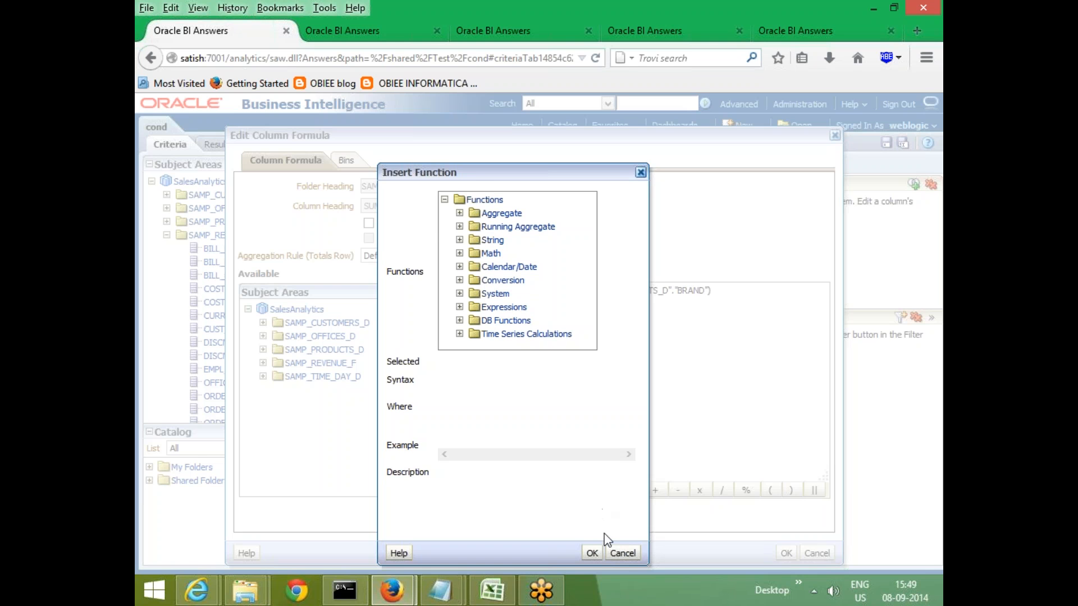
pyautogui.click(622, 554)
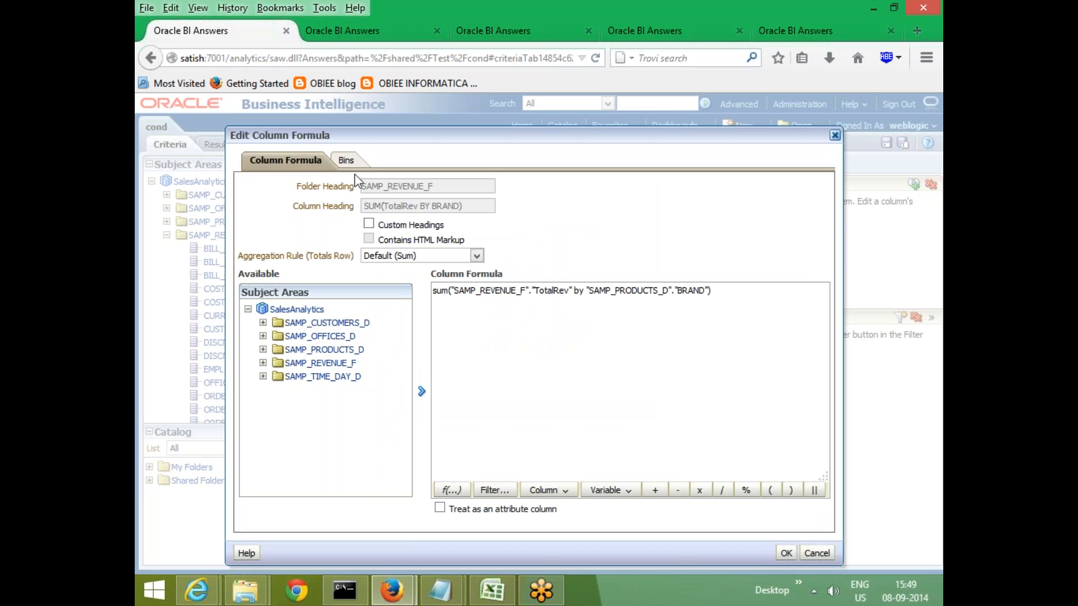
pyautogui.click(346, 160)
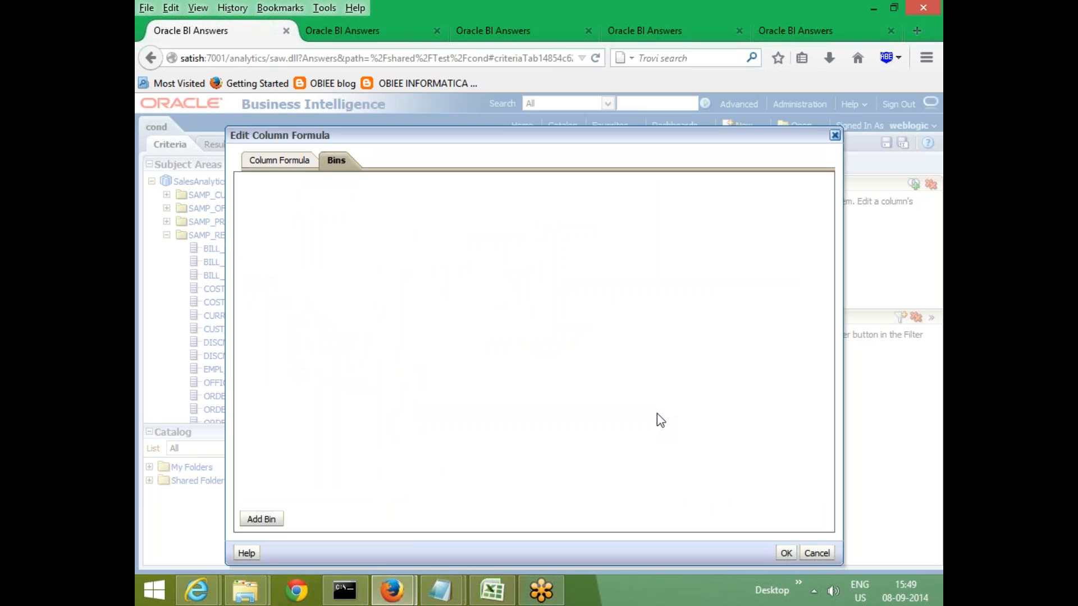
pyautogui.click(821, 553)
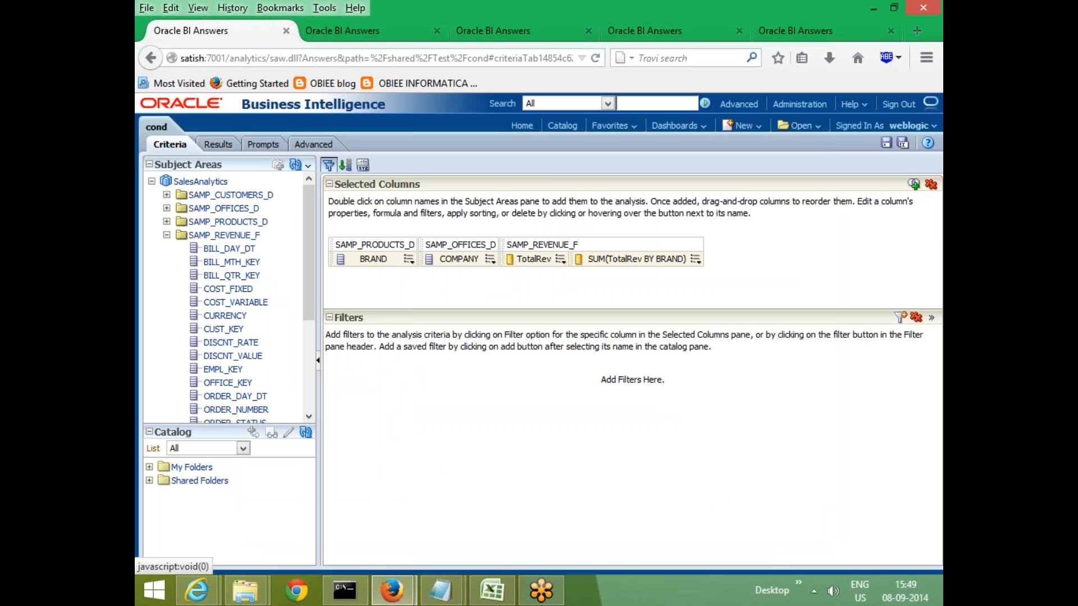
pyautogui.click(216, 144)
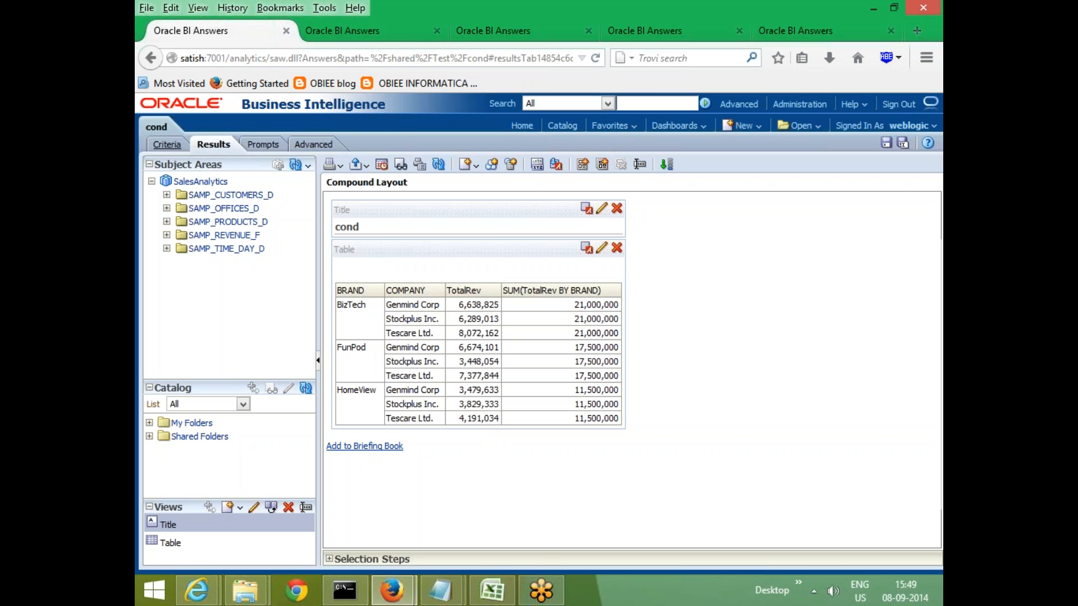
# In the criteria, edit the TotalRev column's formula to start with case when "SAMP_REVENUE_F"."TotalRev" <3000000 then 'Low'
pyautogui.click(167, 144)
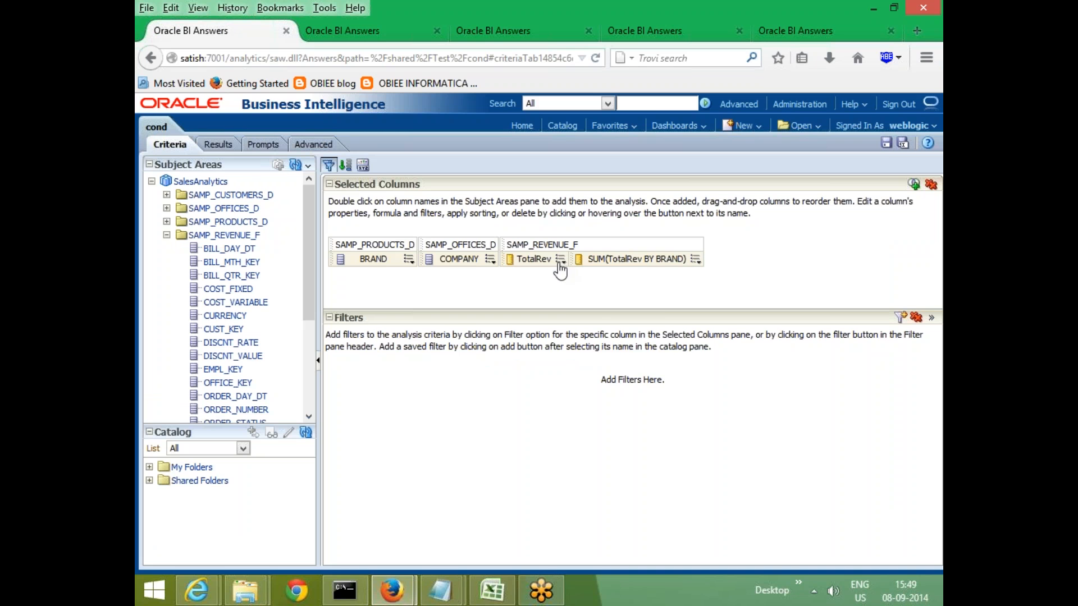
pyautogui.click(561, 259)
pyautogui.click(616, 292)
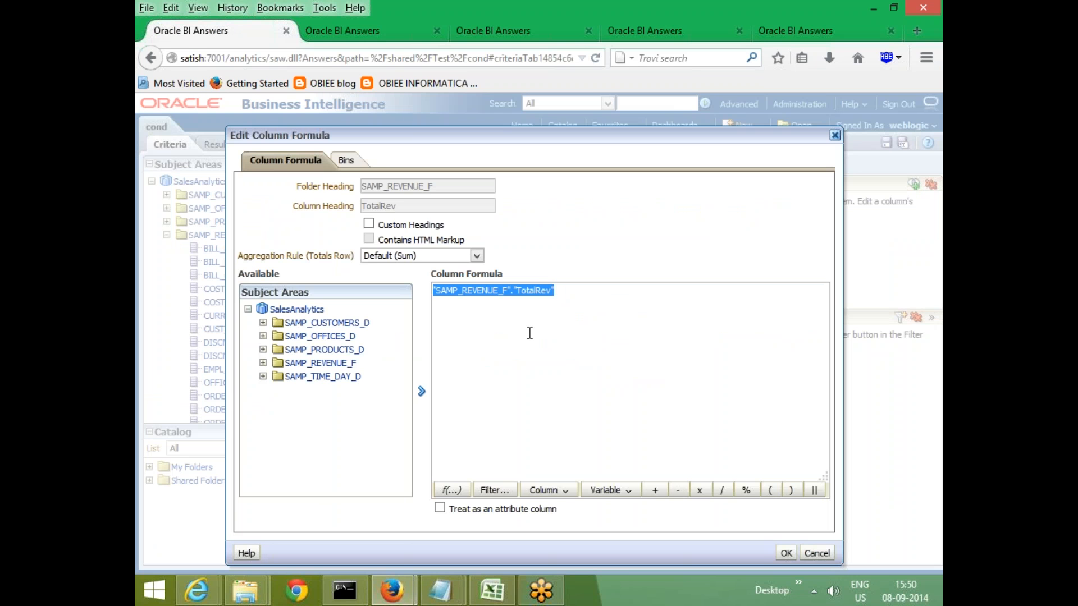
pyautogui.press('Left')
pyautogui.write('case wje')
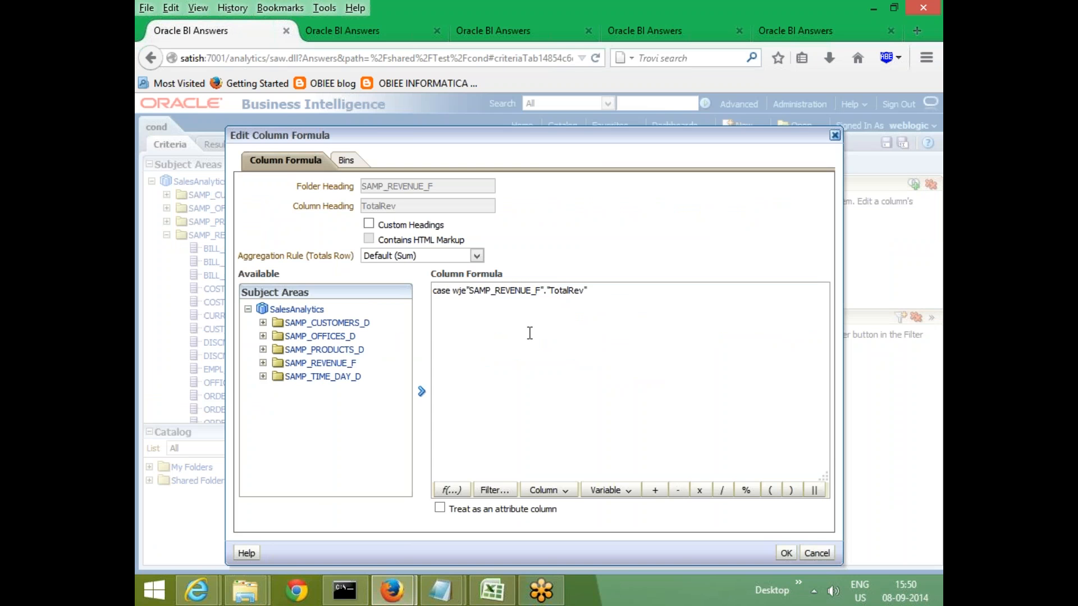
pyautogui.press('BackSpace')
pyautogui.press('BackSpace')
pyautogui.write('hen')
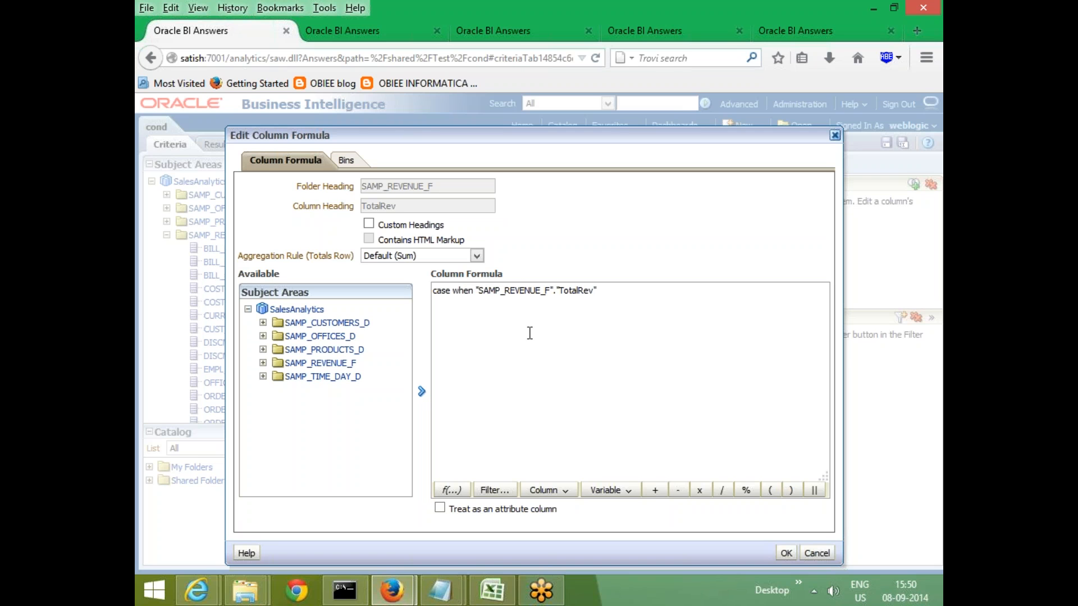
pyautogui.press('Right')
pyautogui.press('Right')
pyautogui.press('Right')
pyautogui.press('Right')
pyautogui.press('Right')
pyautogui.press('Right')
pyautogui.press('Right')
pyautogui.press('Right')
pyautogui.press('Right')
pyautogui.press('Right')
pyautogui.write("<3000000 then 'Low'")
# Copy the when clause onto a second line of the formula and change its comparison to >3000000
pyautogui.moveTo(454, 292); pyautogui.dragTo(726, 302)
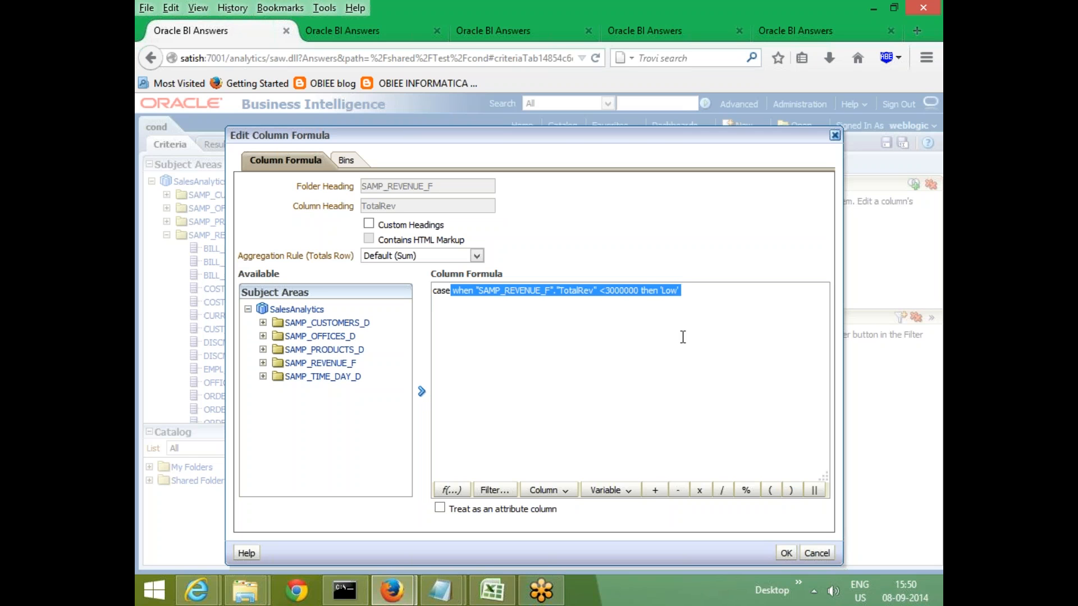
pyautogui.hotkey('ctrl', 'c')
pyautogui.click(544, 328)
pyautogui.press('Return')
pyautogui.hotkey('ctrl', 'v')
pyautogui.press('Return')
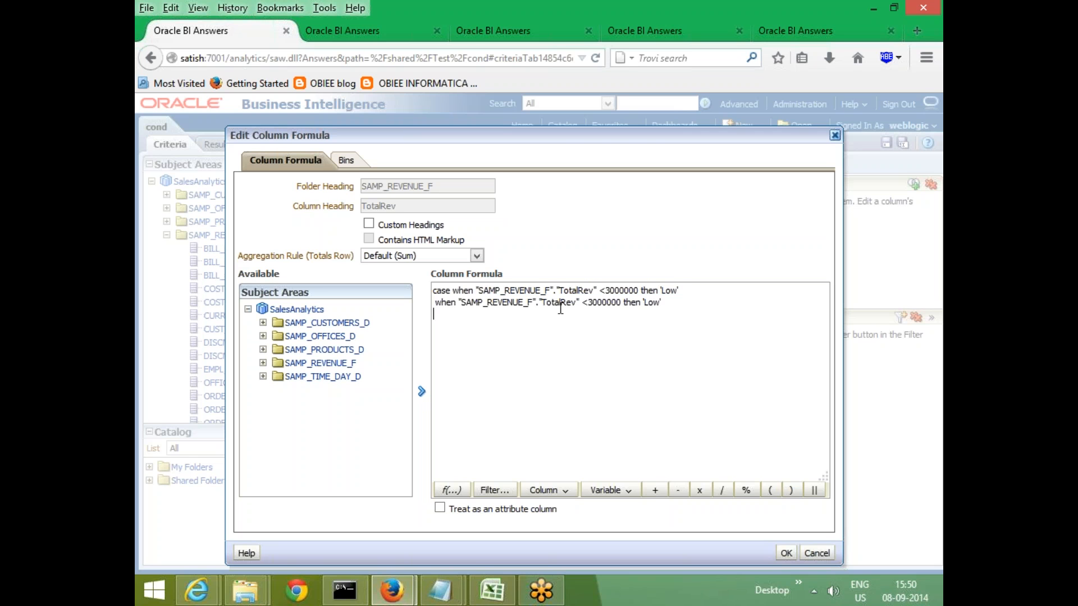
pyautogui.click(583, 302)
pyautogui.press('BackSpace')
pyautogui.write('>')
# Extend the second when clause with and "SAMP_REVENUE_F"."TotalRev" <5000000, reusing a copy of its first condition
pyautogui.moveTo(459, 303); pyautogui.dragTo(621, 300)
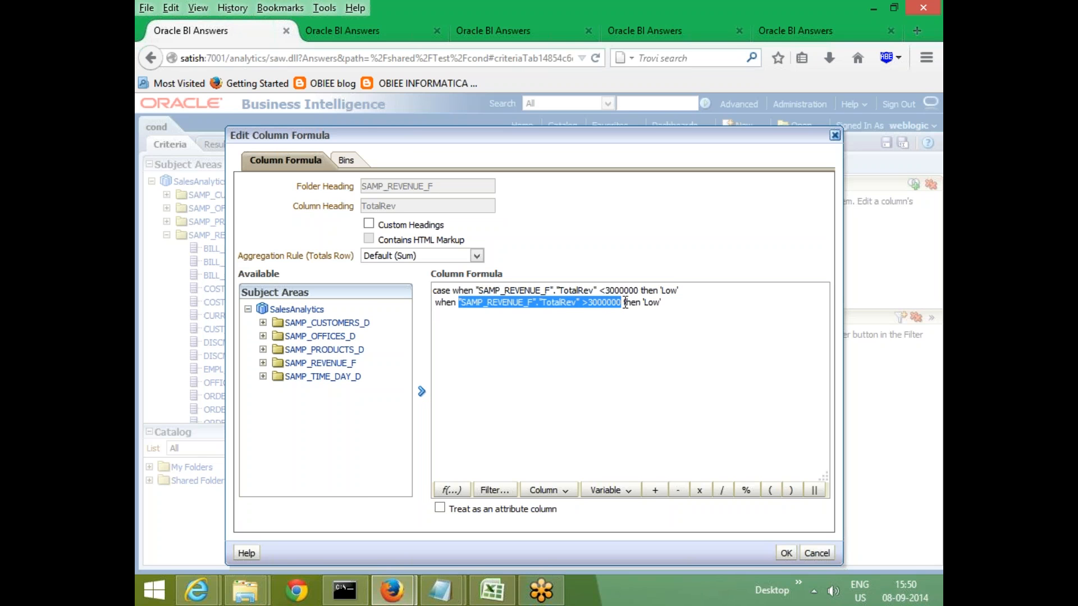
pyautogui.click(625, 303)
pyautogui.write('and')
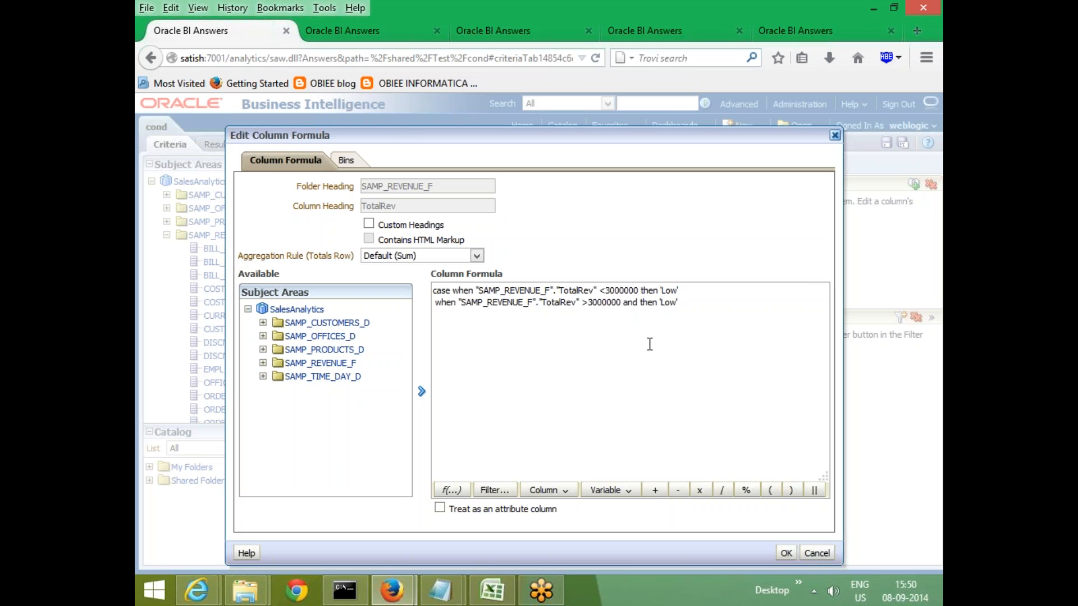
pyautogui.hotkey('ctrl', 'v')
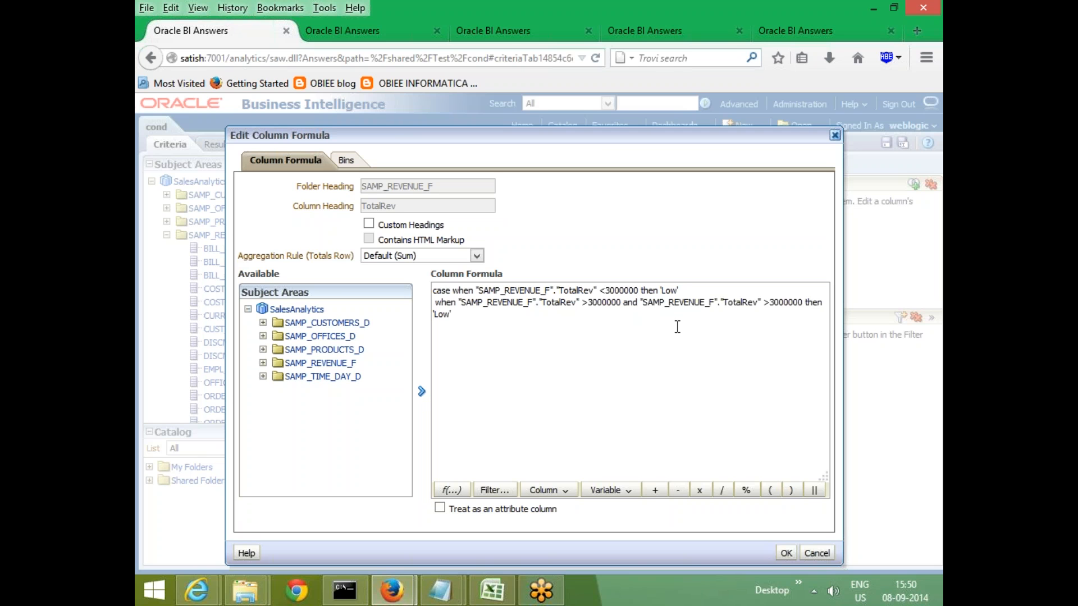
pyautogui.click(769, 304)
pyautogui.press('BackSpace')
pyautogui.write('<')
pyautogui.press('Right')
pyautogui.press('Right')
pyautogui.press('BackSpace')
pyautogui.write('5')
# Change the second clause's result to 'Med', finish the formula with else 'High' end, and apply it to the column
pyautogui.click(445, 314)
pyautogui.press('BackSpace')
pyautogui.press('BackSpace')
pyautogui.press('BackSpace')
pyautogui.write("Med' ")
pyautogui.write("else '")
pyautogui.write("High' ")
pyautogui.write('e')
pyautogui.write('nd')
pyautogui.click(788, 553)
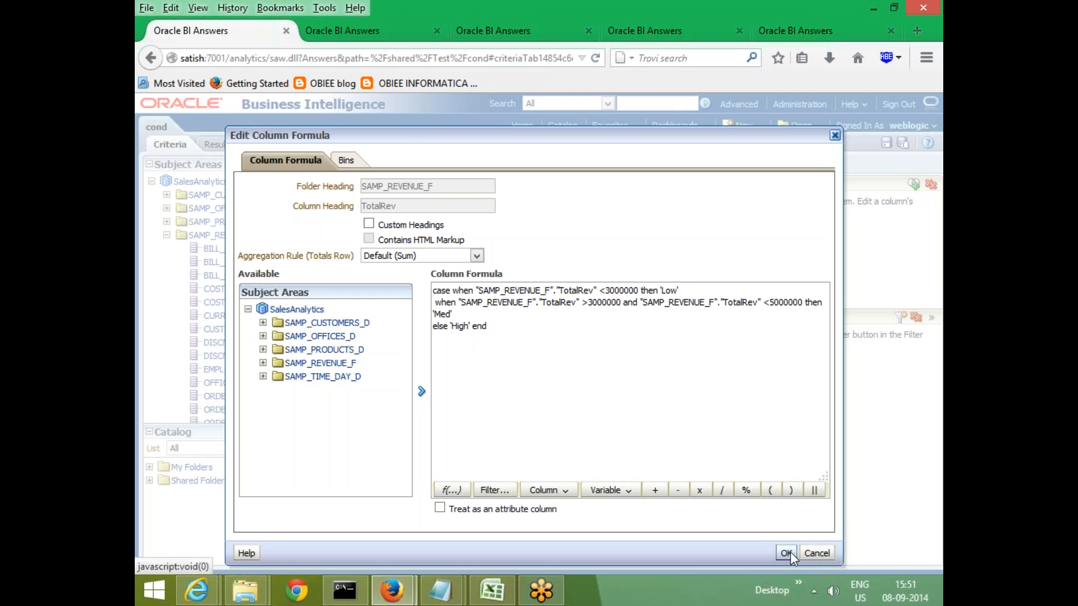